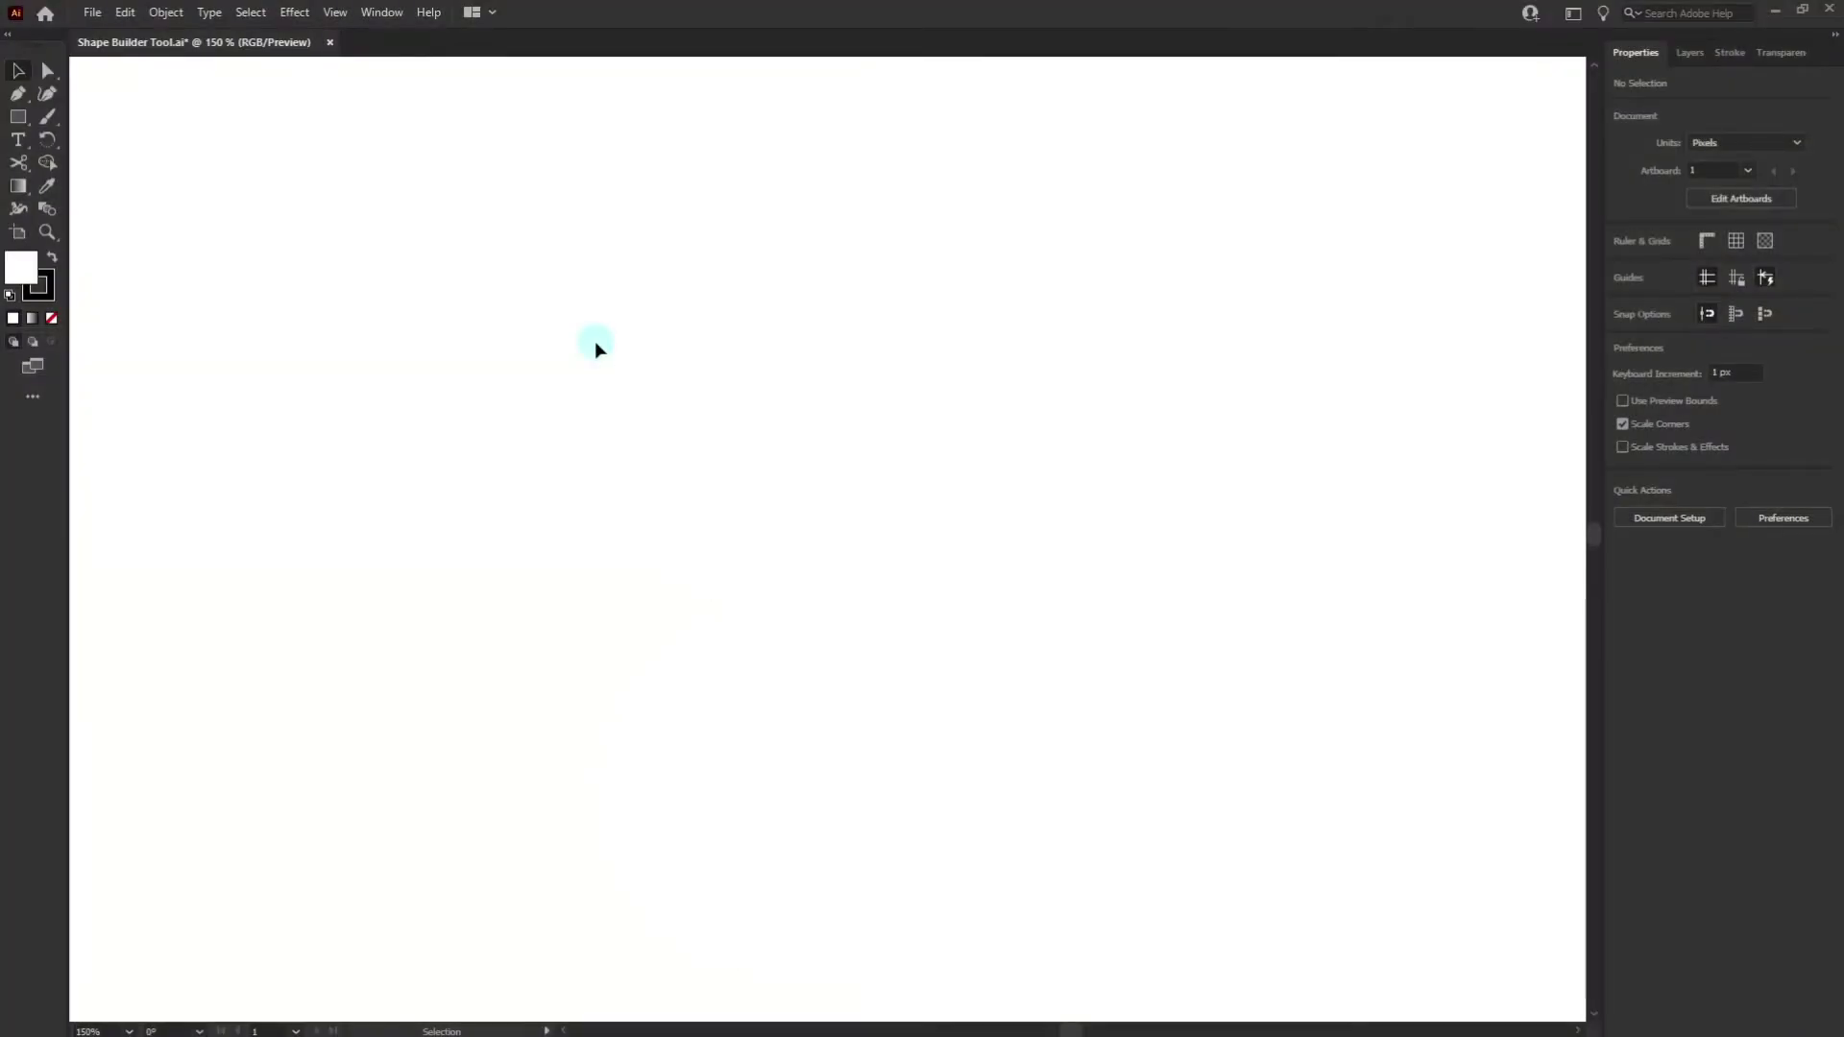
- Draw a square about 202 px wide with the Rectangle tool
click(18, 117)
click(112, 111)
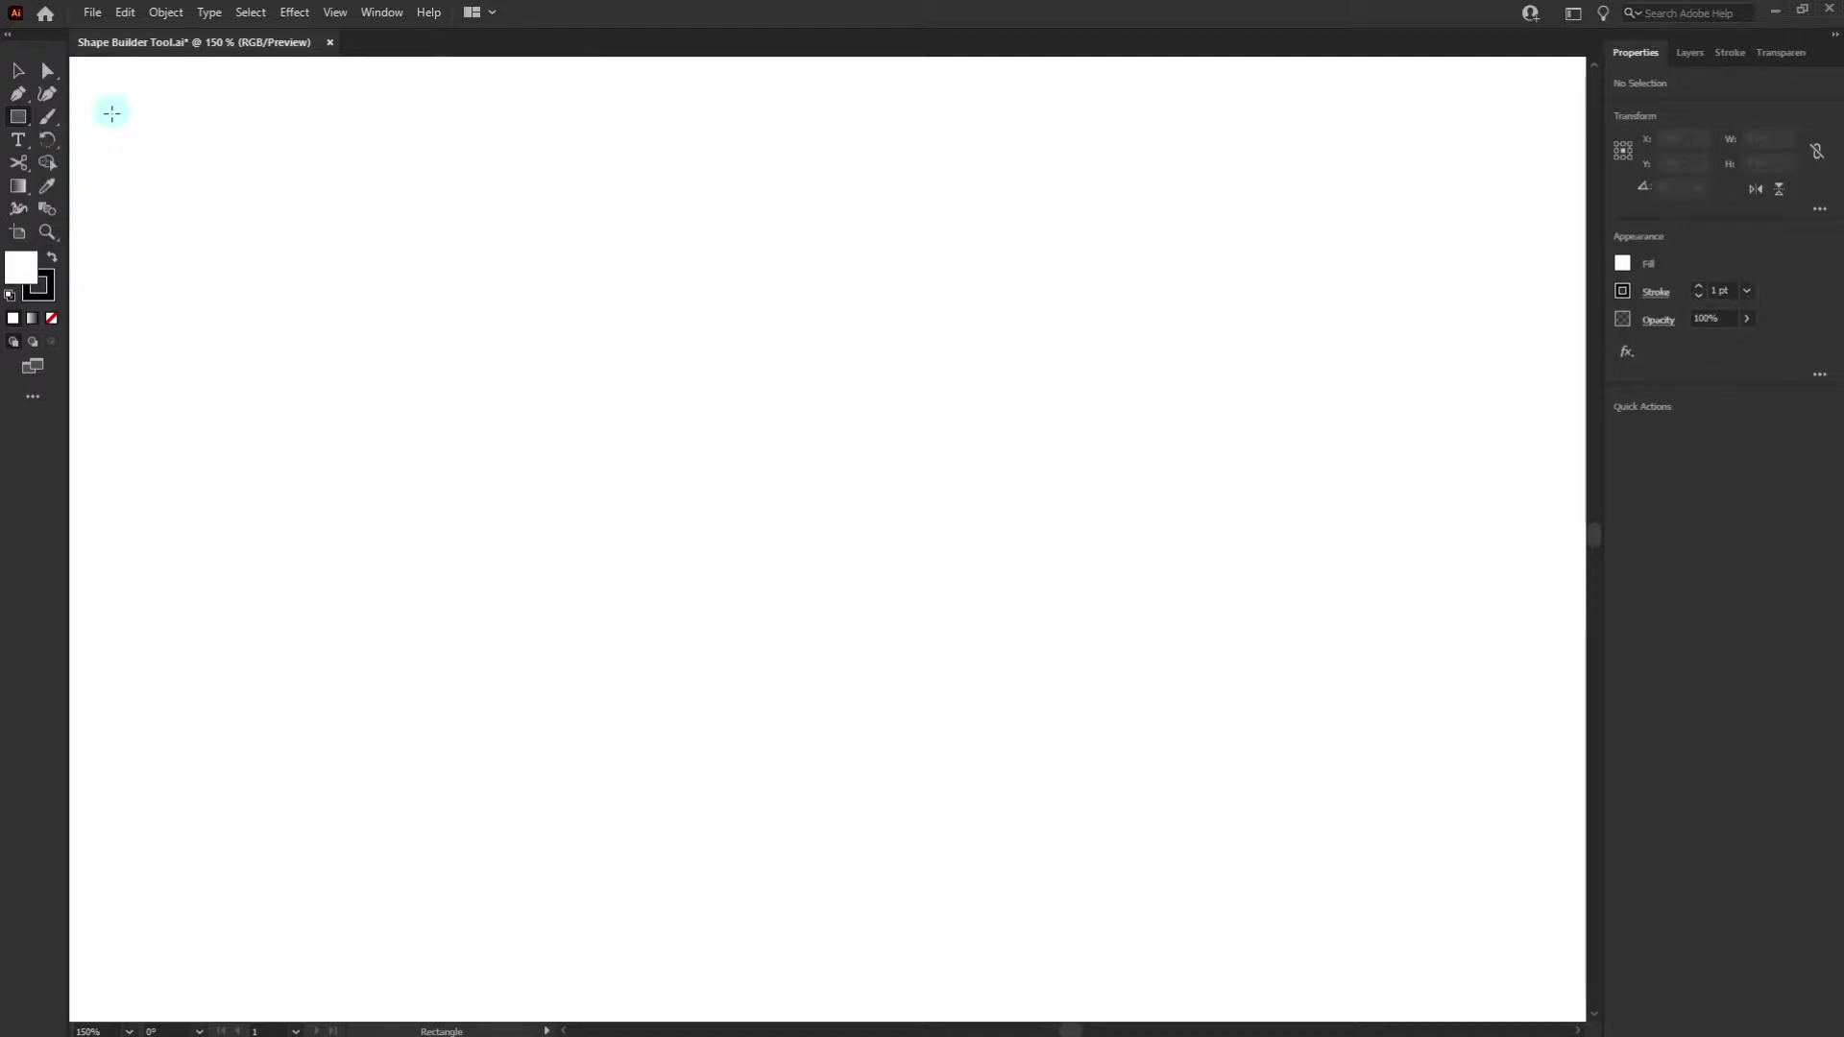
click(44, 295)
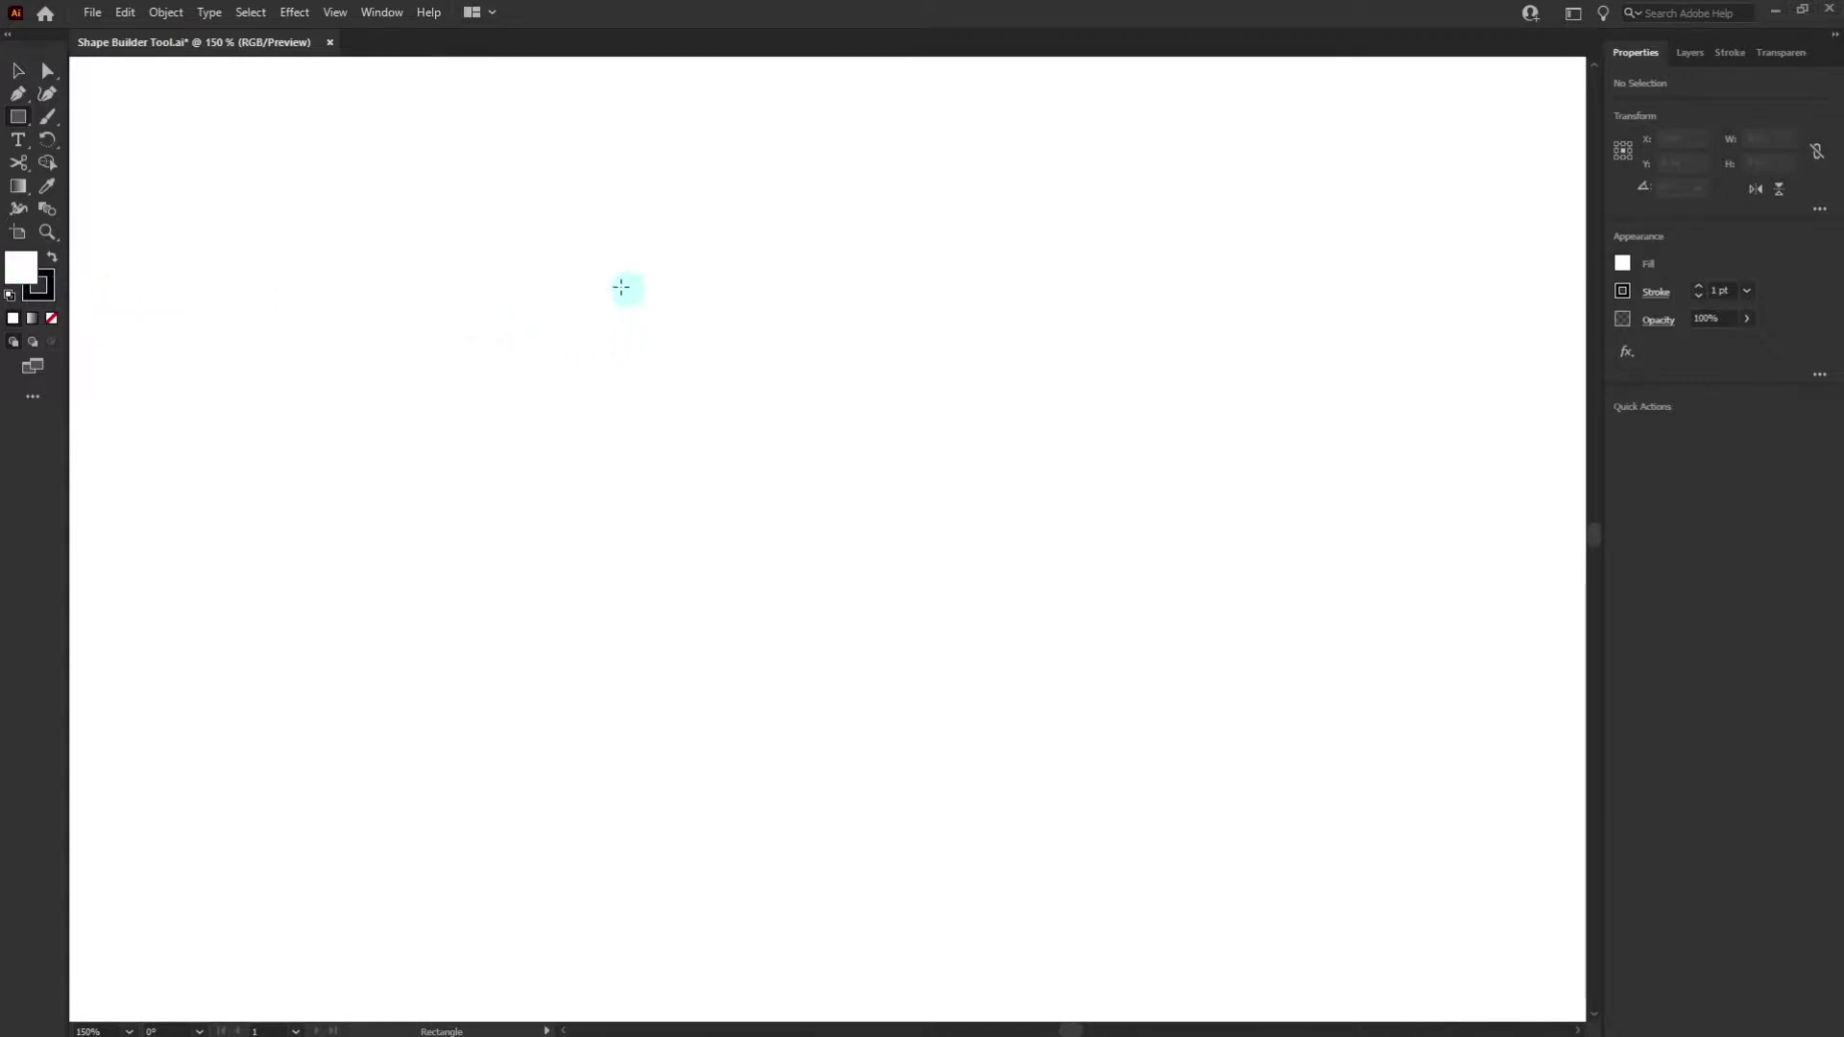
drag(626, 409, 788, 572)
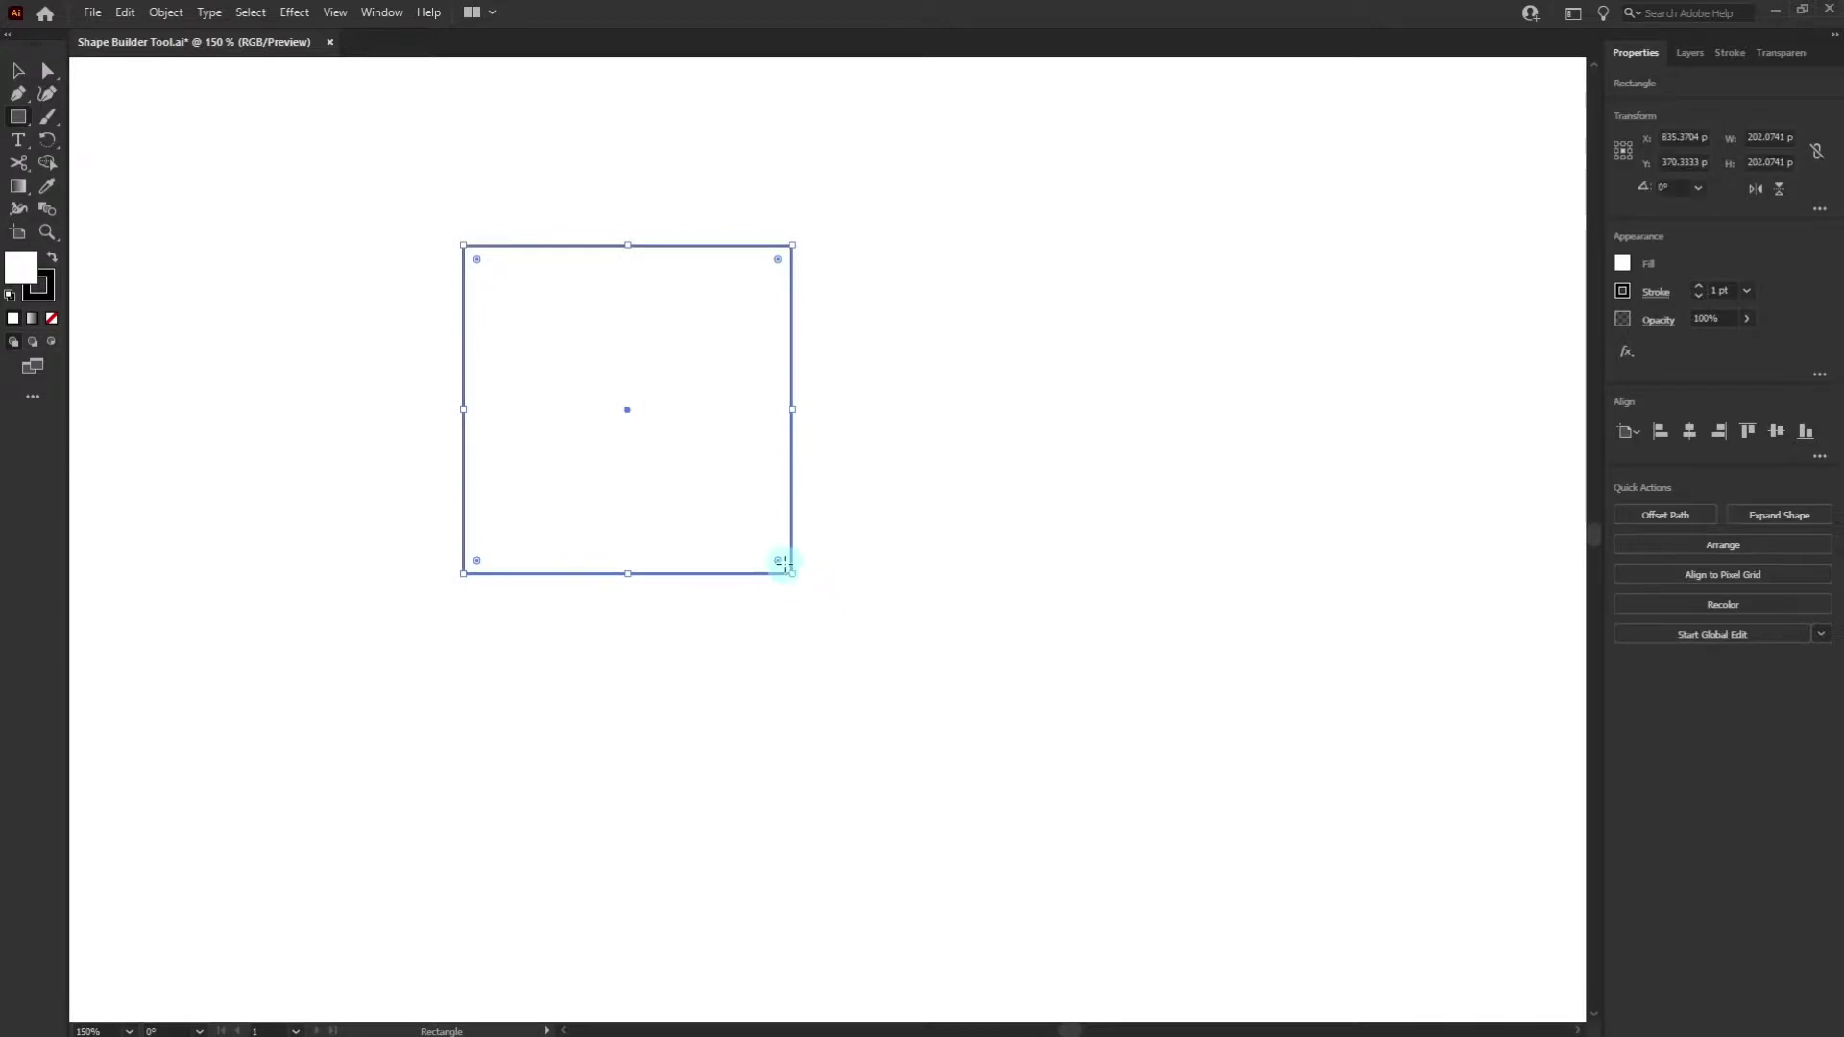
- Create three overlapping copies of the square, resized into a wide rectangle on its right and two about 142 by 116 px, lower right and upper left
key(v)
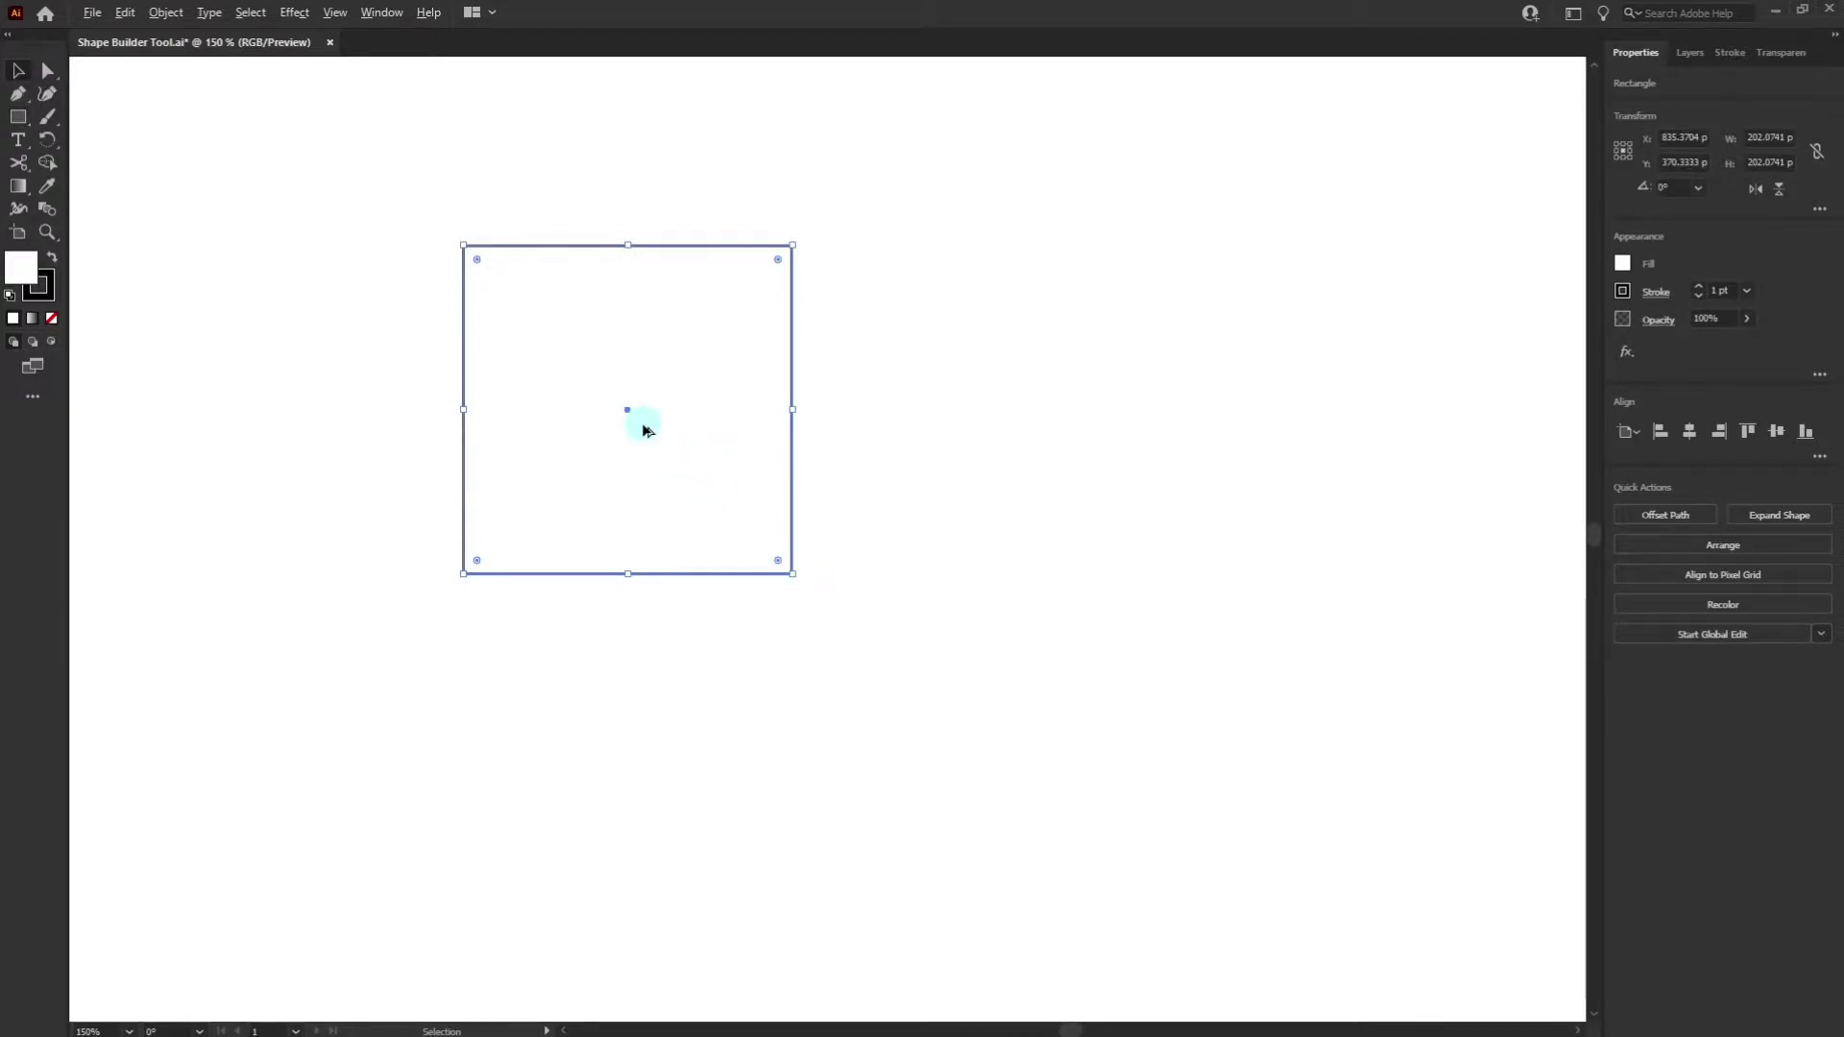
drag(645, 429, 881, 429)
drag(863, 248, 869, 327)
drag(926, 434, 811, 585)
drag(597, 478, 732, 507)
drag(864, 623, 637, 384)
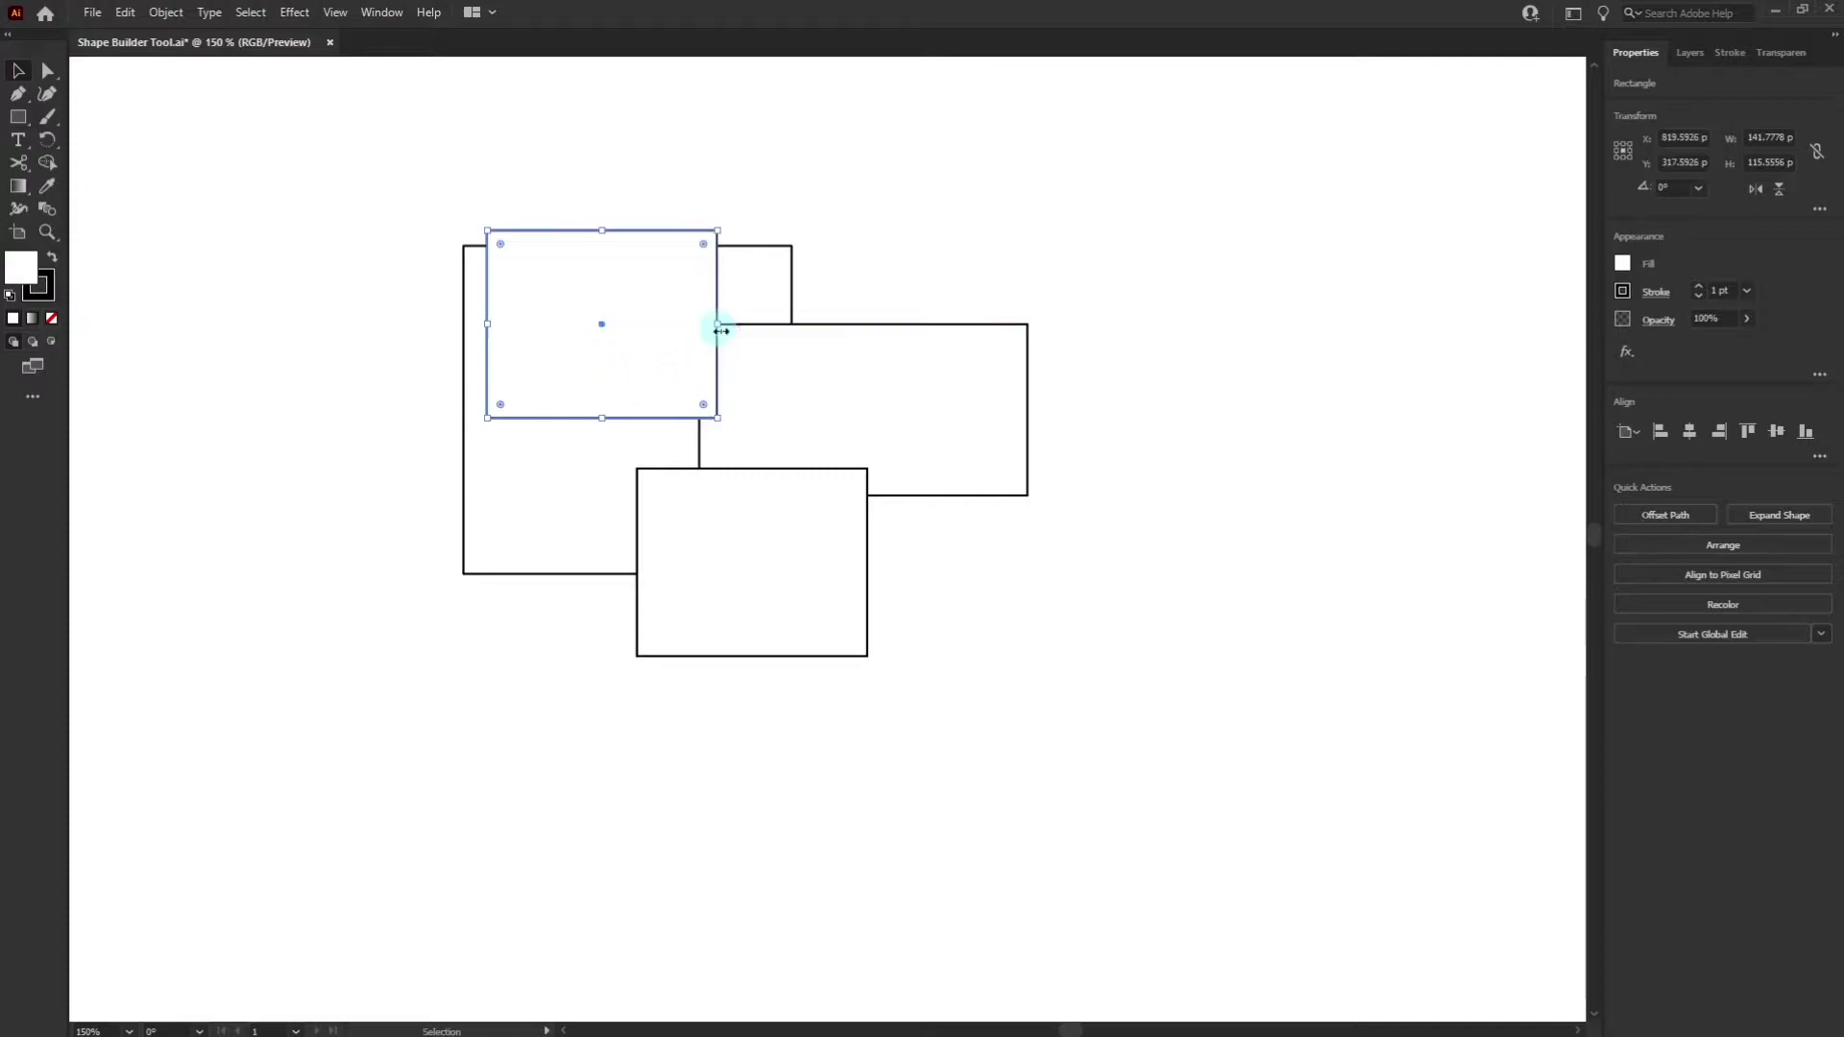
- Reshape the upper-left rectangle into a tall, narrow one that extends above the square and nearly reaches its lower edge
drag(718, 326, 659, 324)
drag(608, 423, 603, 546)
drag(605, 233, 605, 122)
drag(506, 334, 544, 334)
scroll(519, 307, up, 2)
click(415, 276)
drag(415, 277, 389, 325)
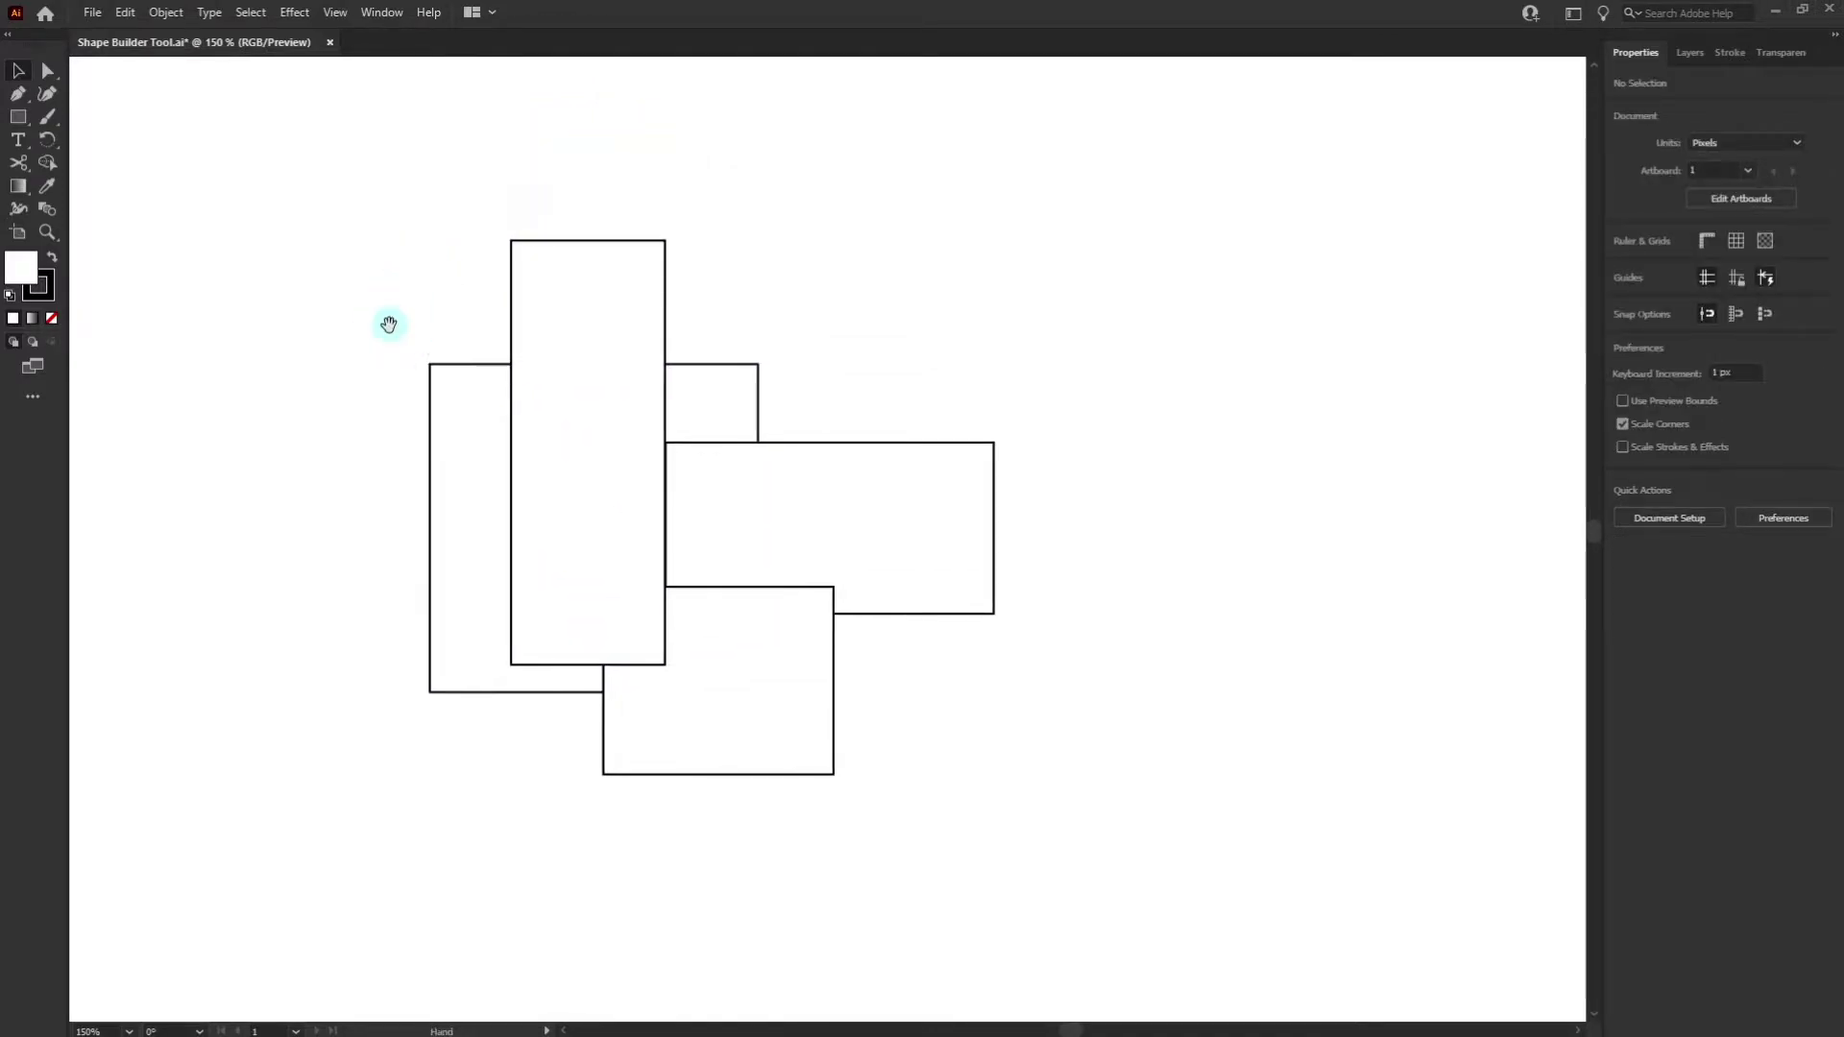
- Scale down the arrangement of four overlapping rectangles and duplicate it into a two-by-two grid
drag(272, 171, 1110, 851)
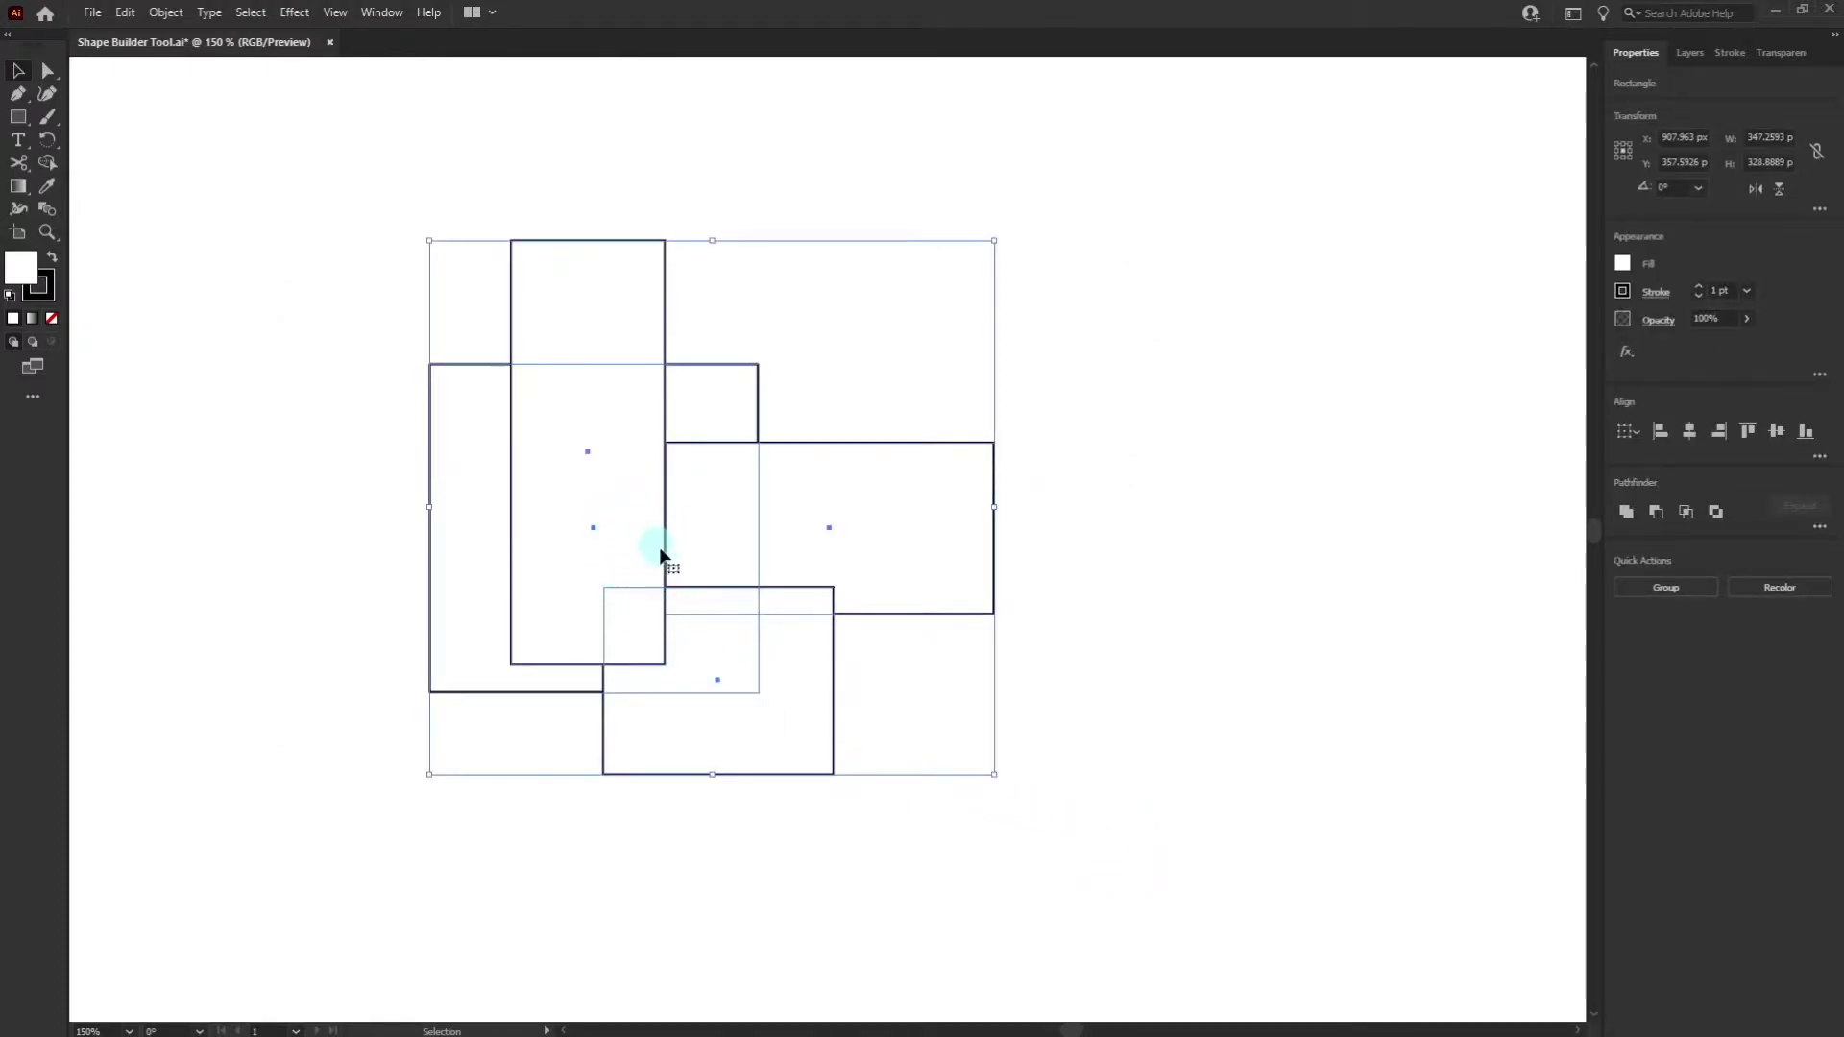
drag(709, 242, 723, 327)
drag(663, 504, 1142, 340)
drag(164, 111, 1331, 544)
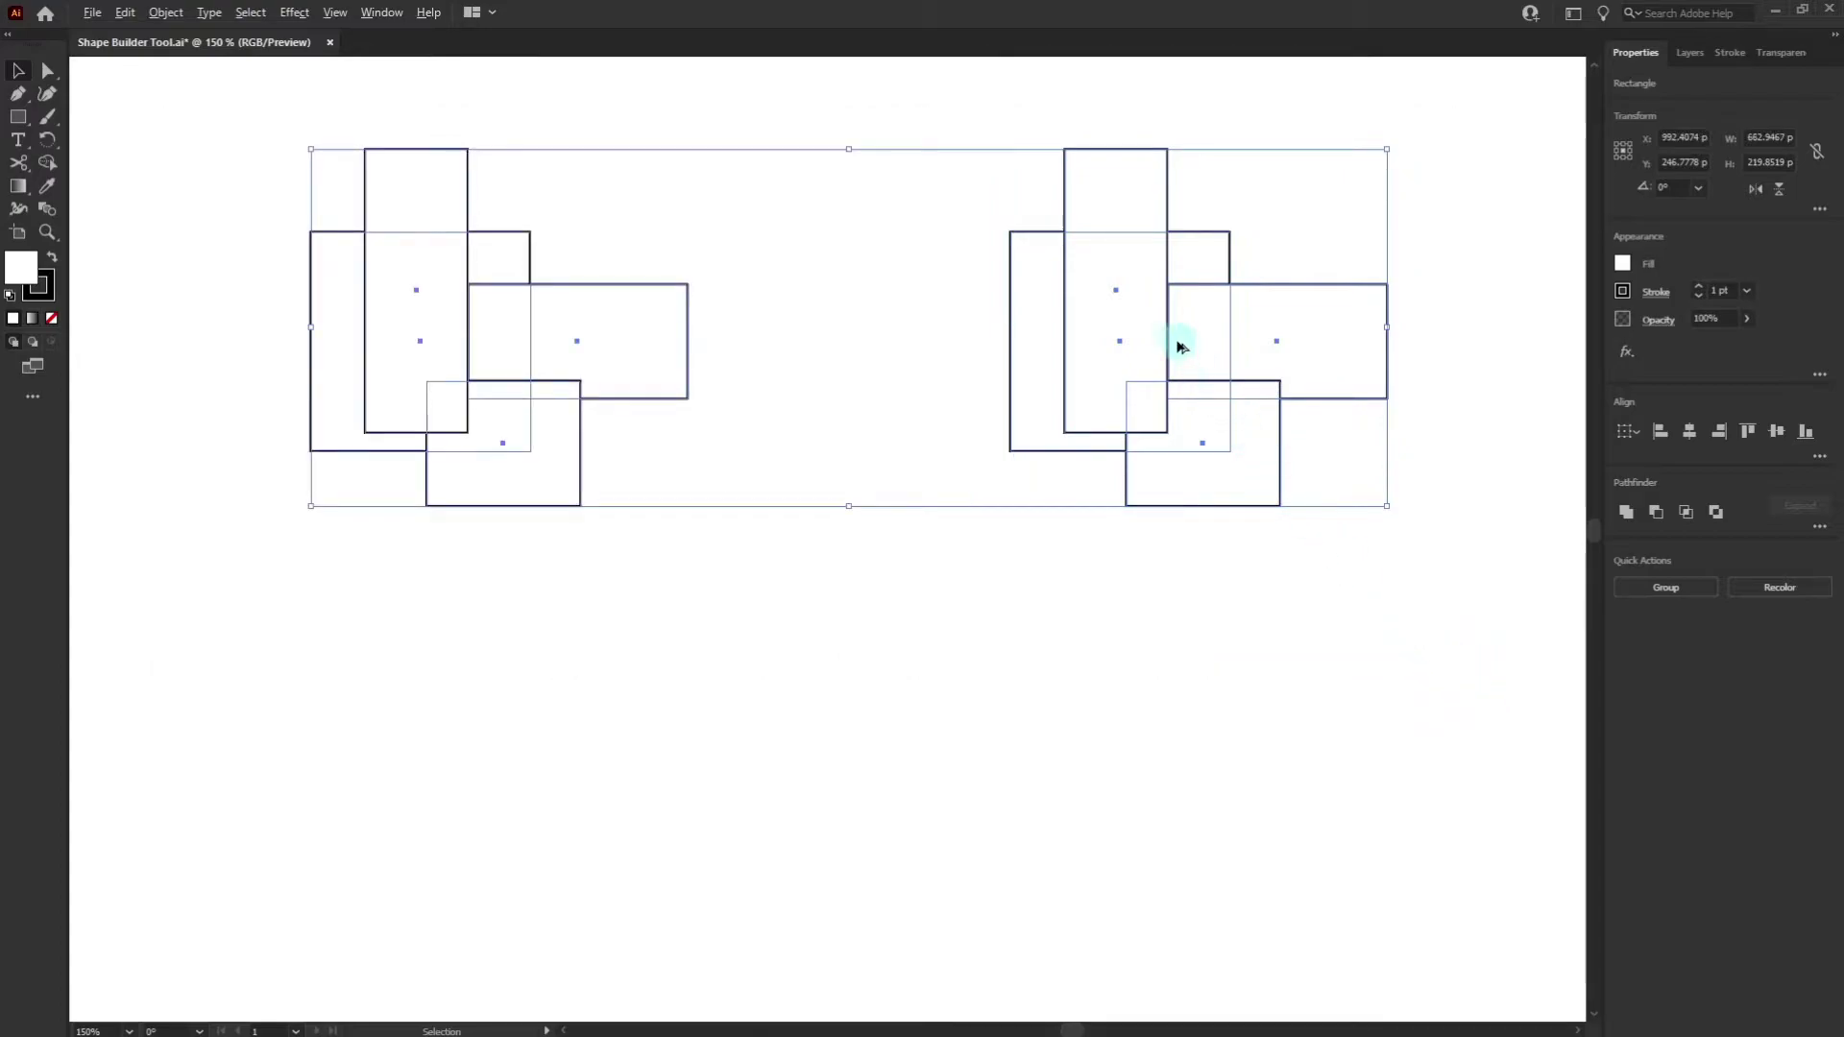
drag(1169, 339, 1247, 796)
click(919, 394)
- Merge the tall rectangle with the left part of the square in the upper-left arrangement using the Shape Builder tool
drag(234, 117, 745, 527)
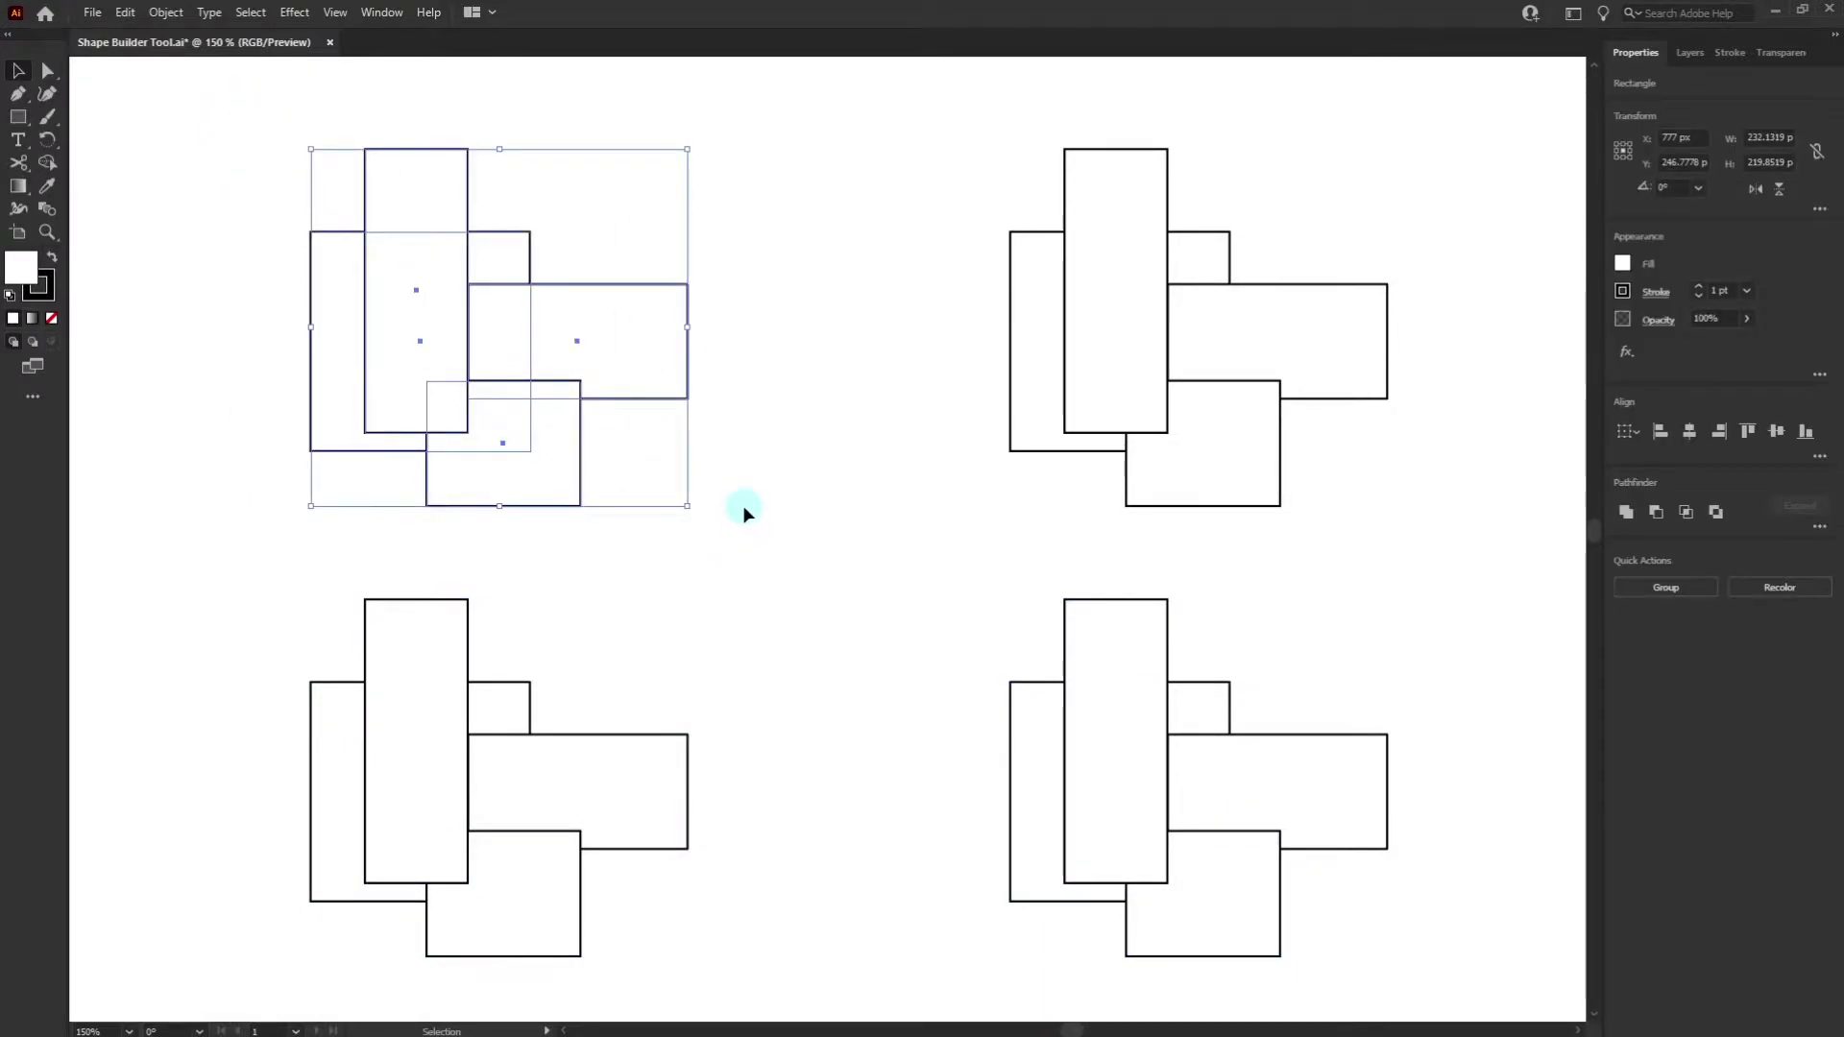
click(48, 165)
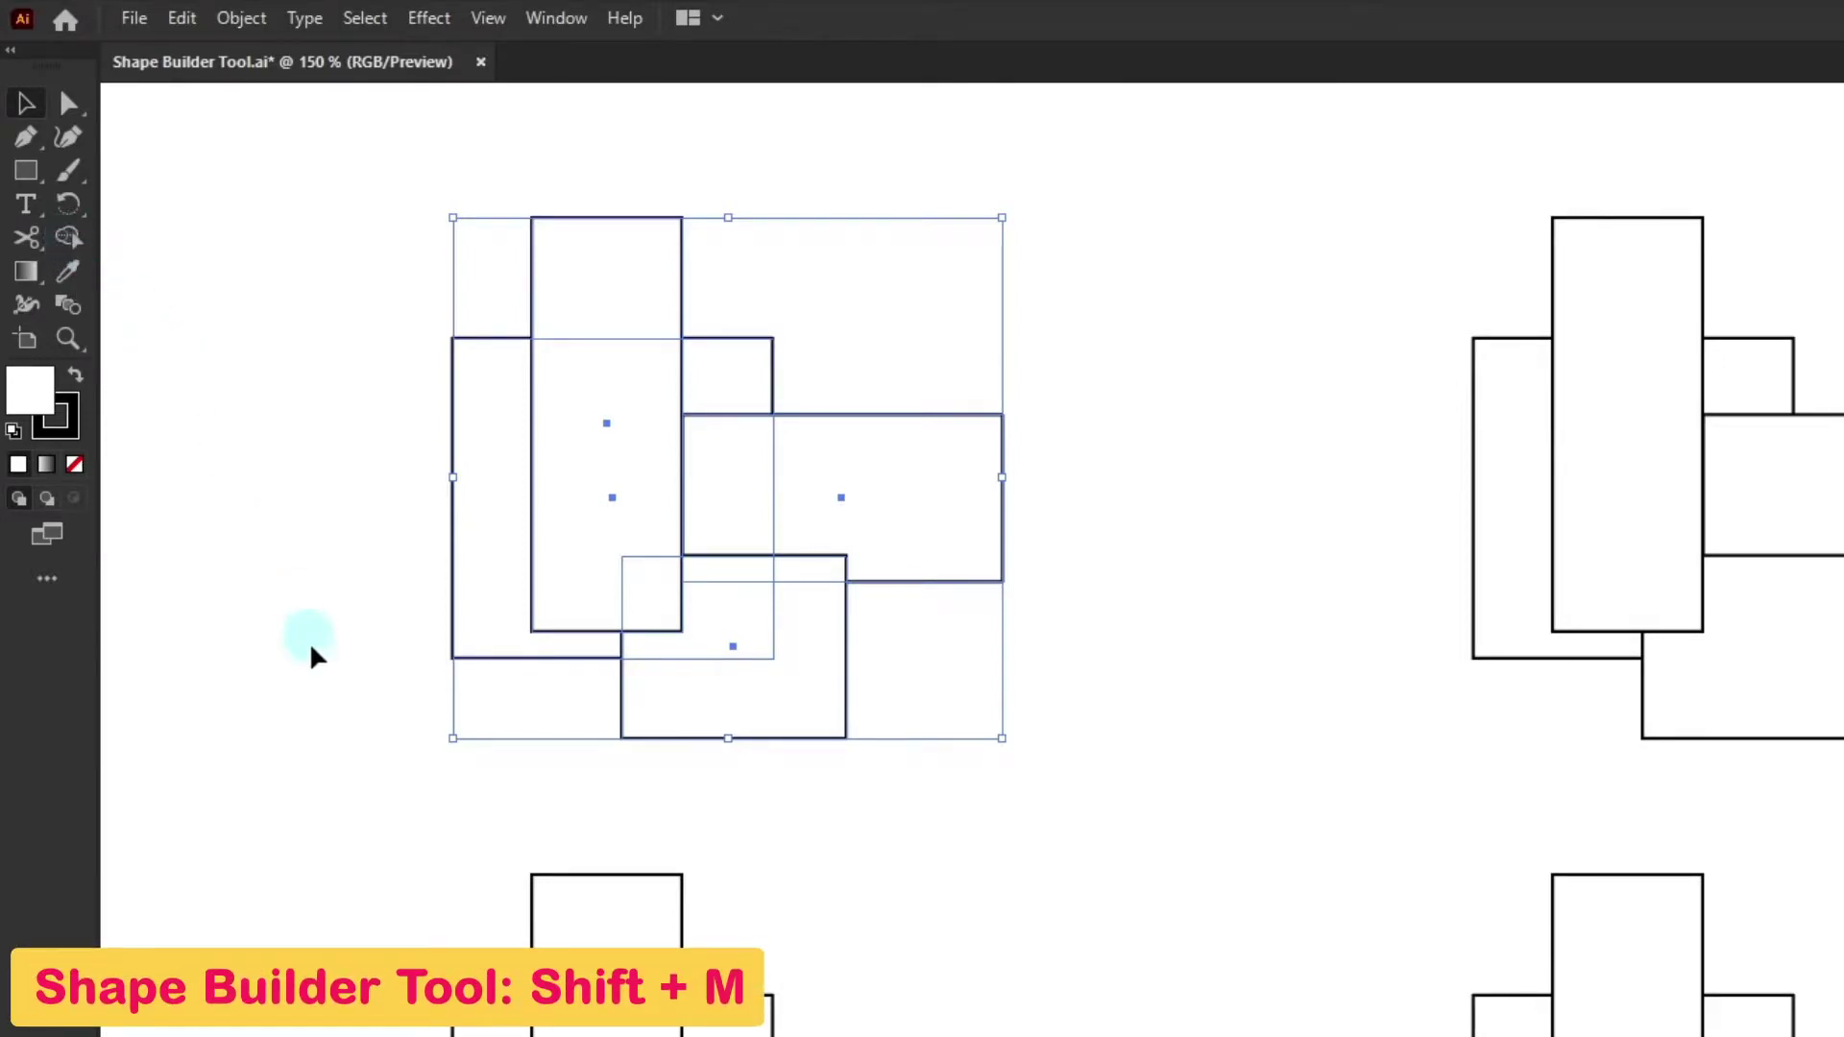
key(shift+m)
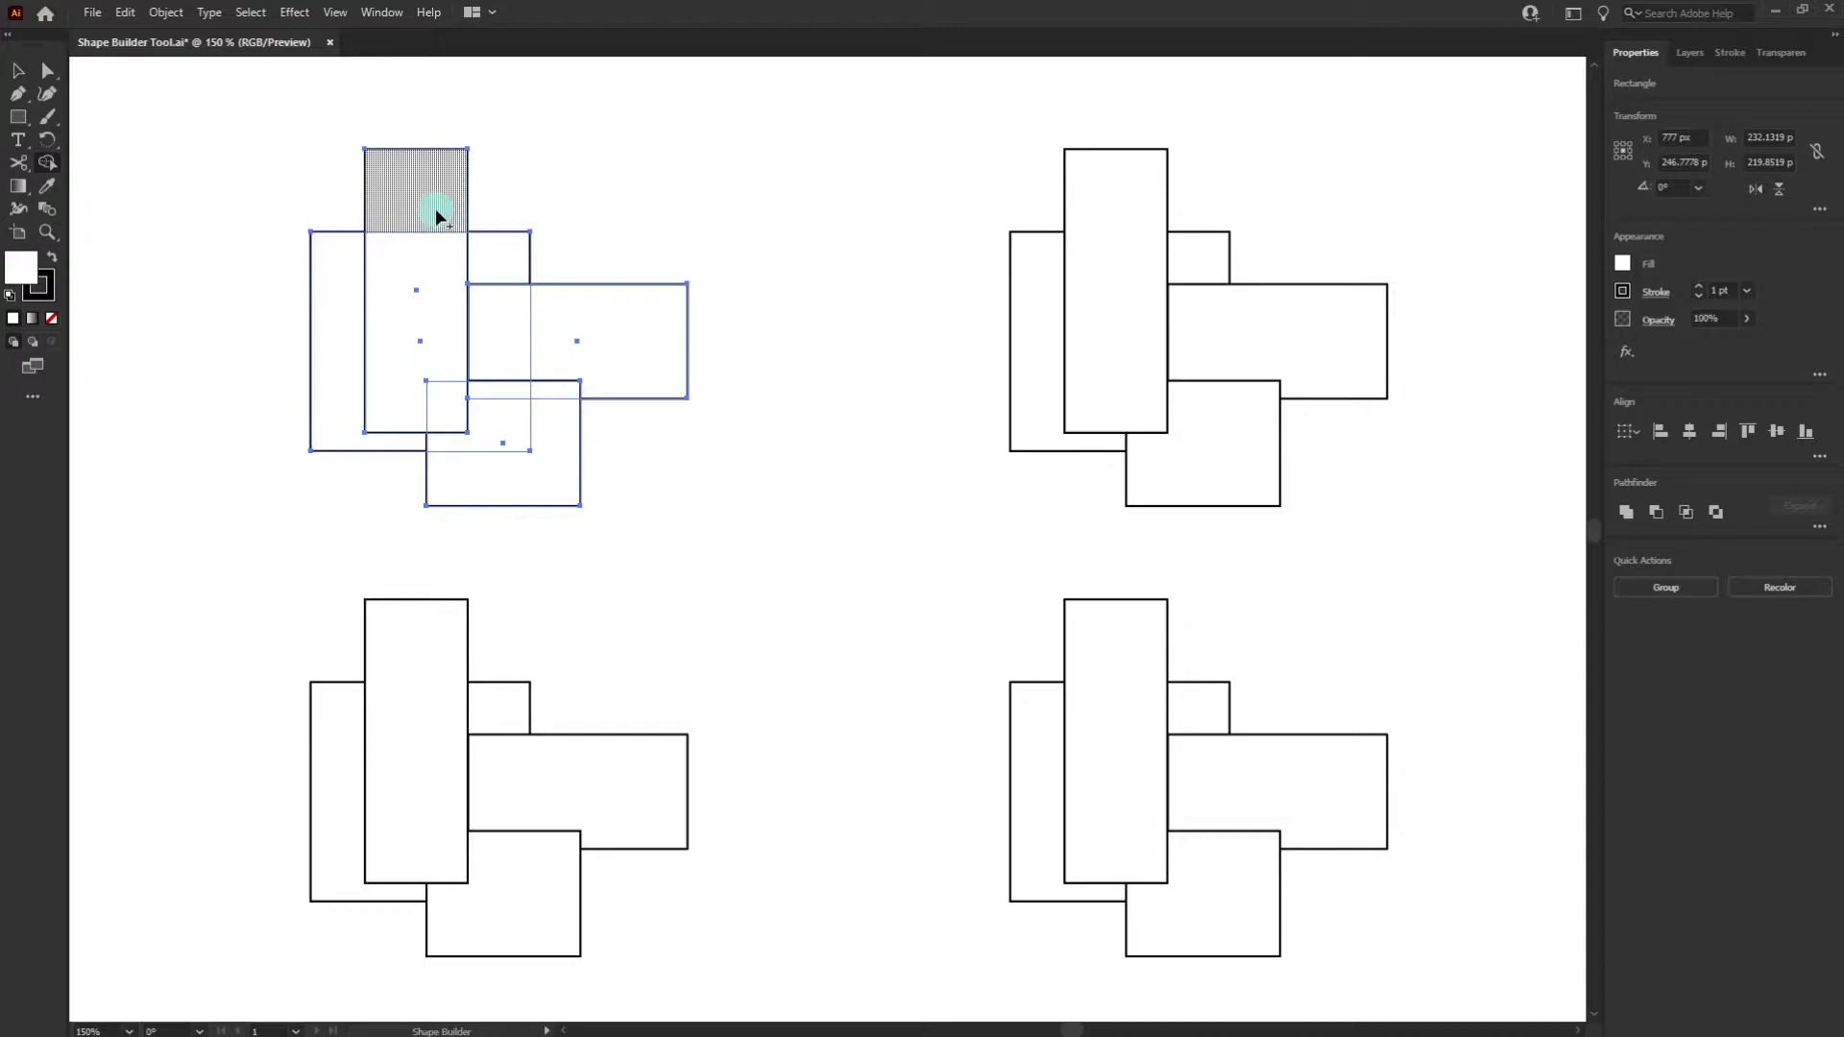
mouse_move(431, 198)
mouse_down()
mouse_move(442, 240)
mouse_move(346, 342)
mouse_up()
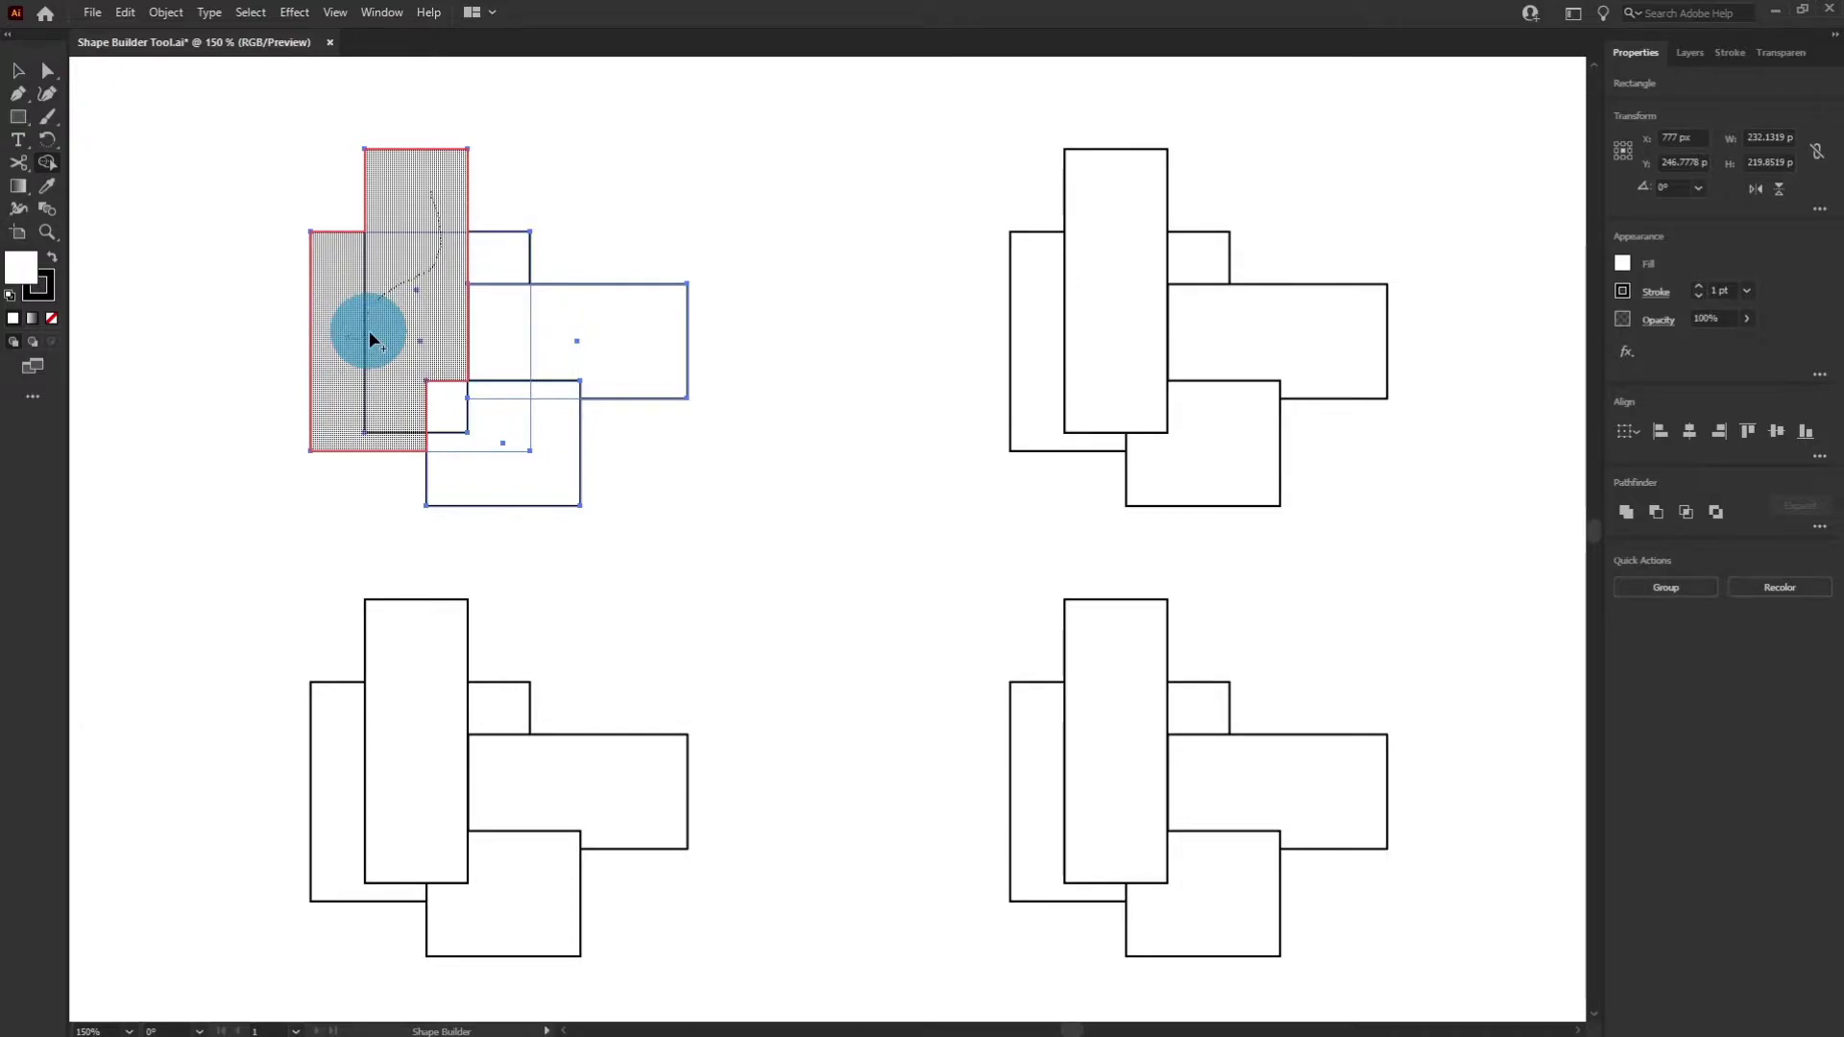
drag(370, 331, 370, 331)
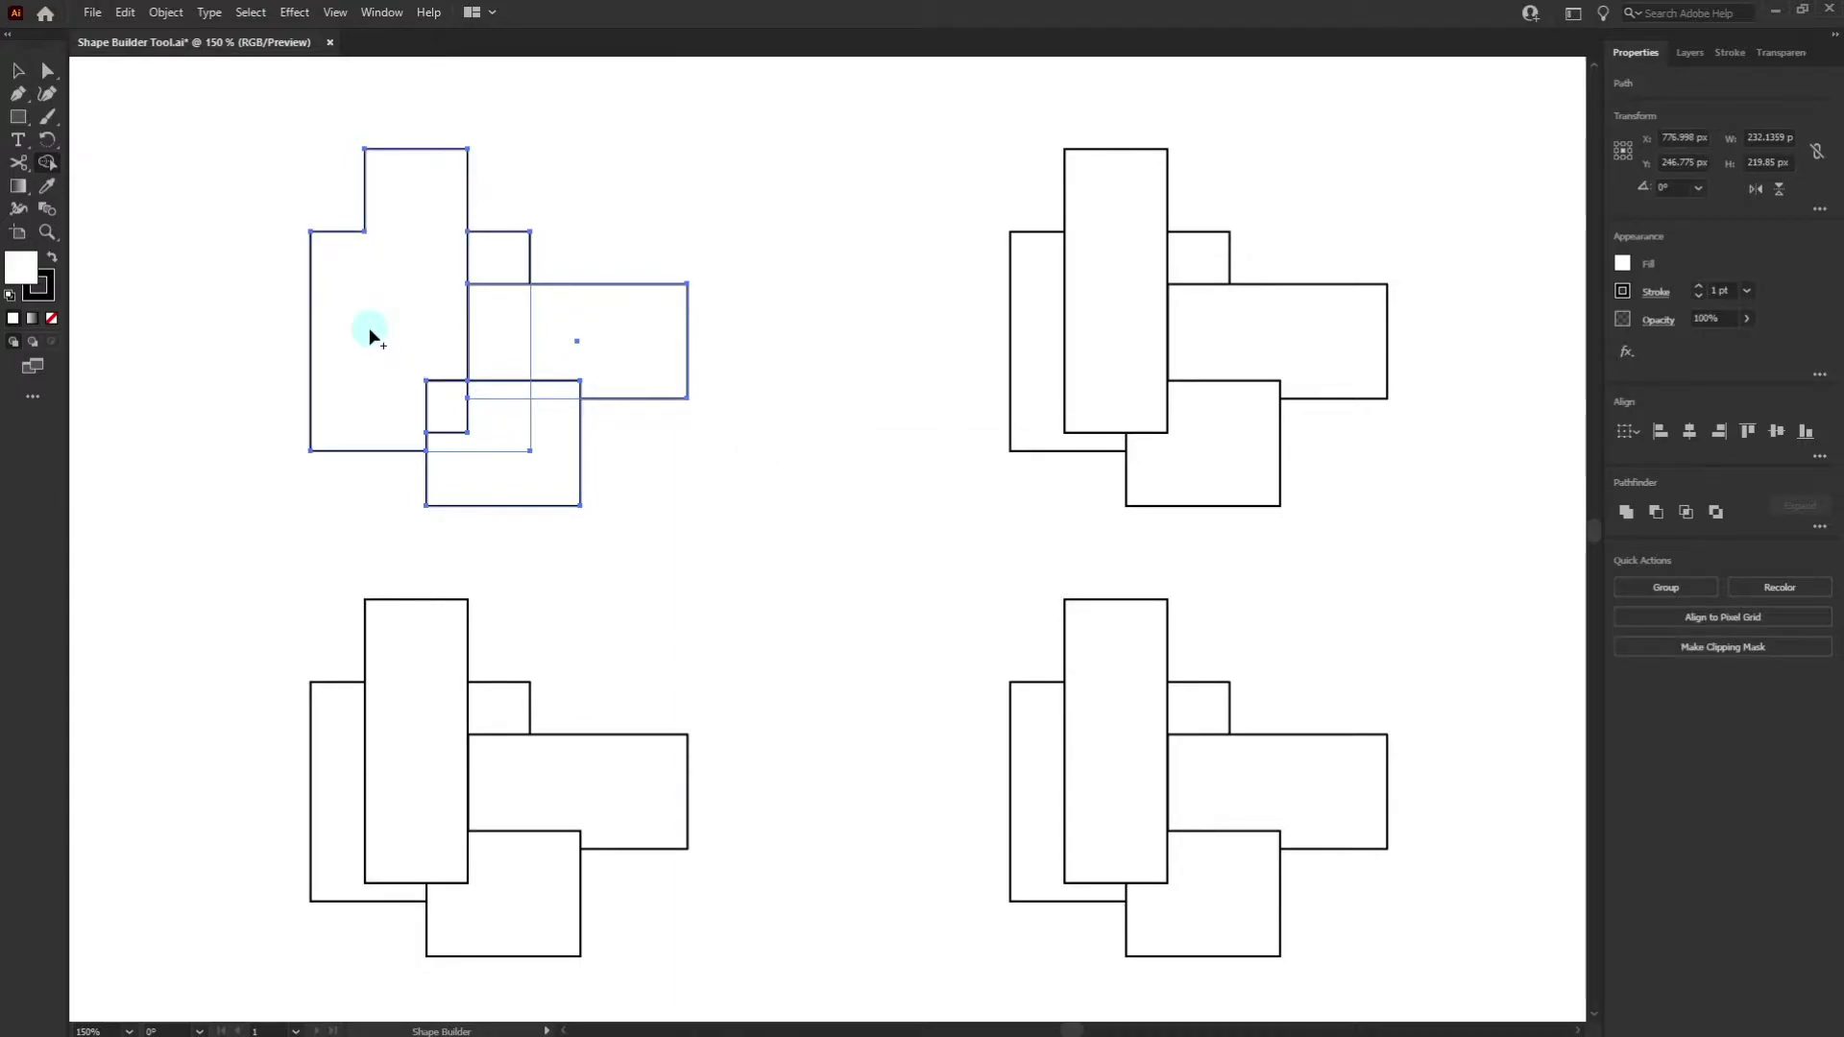
- Move the merged shape away from its neighbours to check it as a separate piece, and undo the move
key(v)
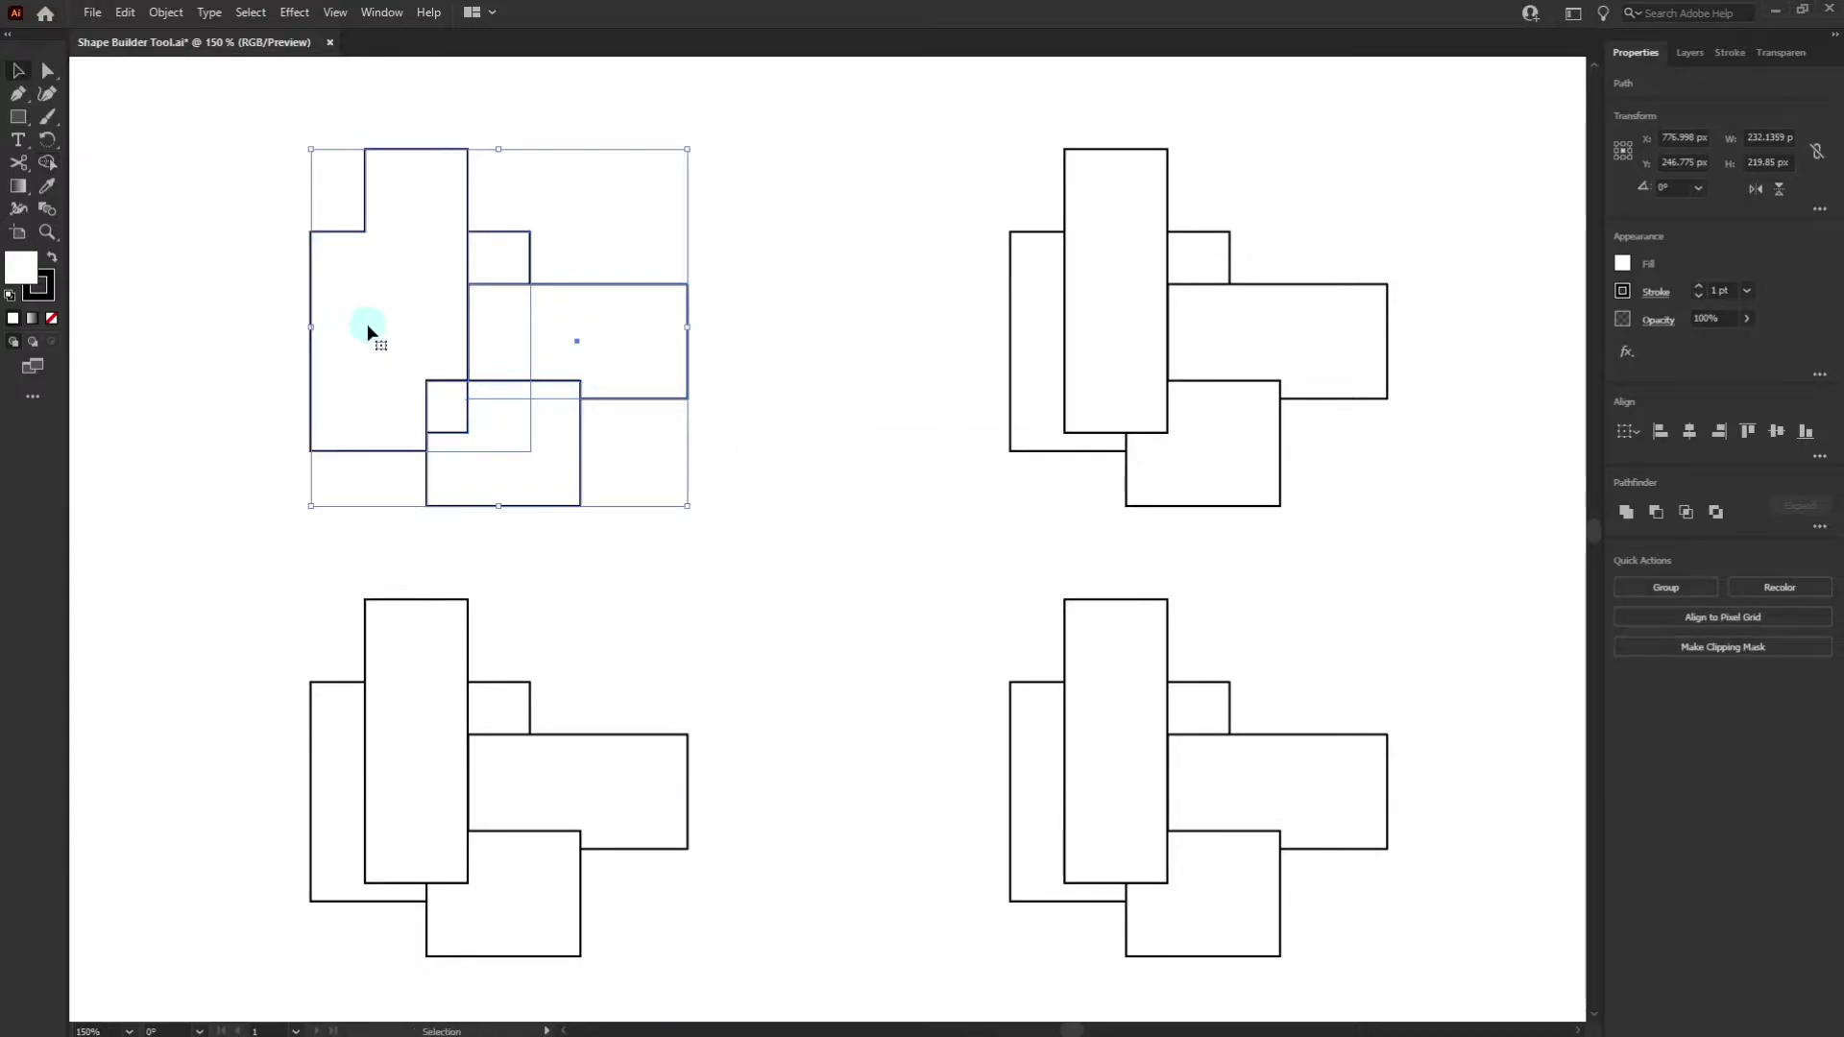
click(366, 292)
drag(384, 302, 279, 297)
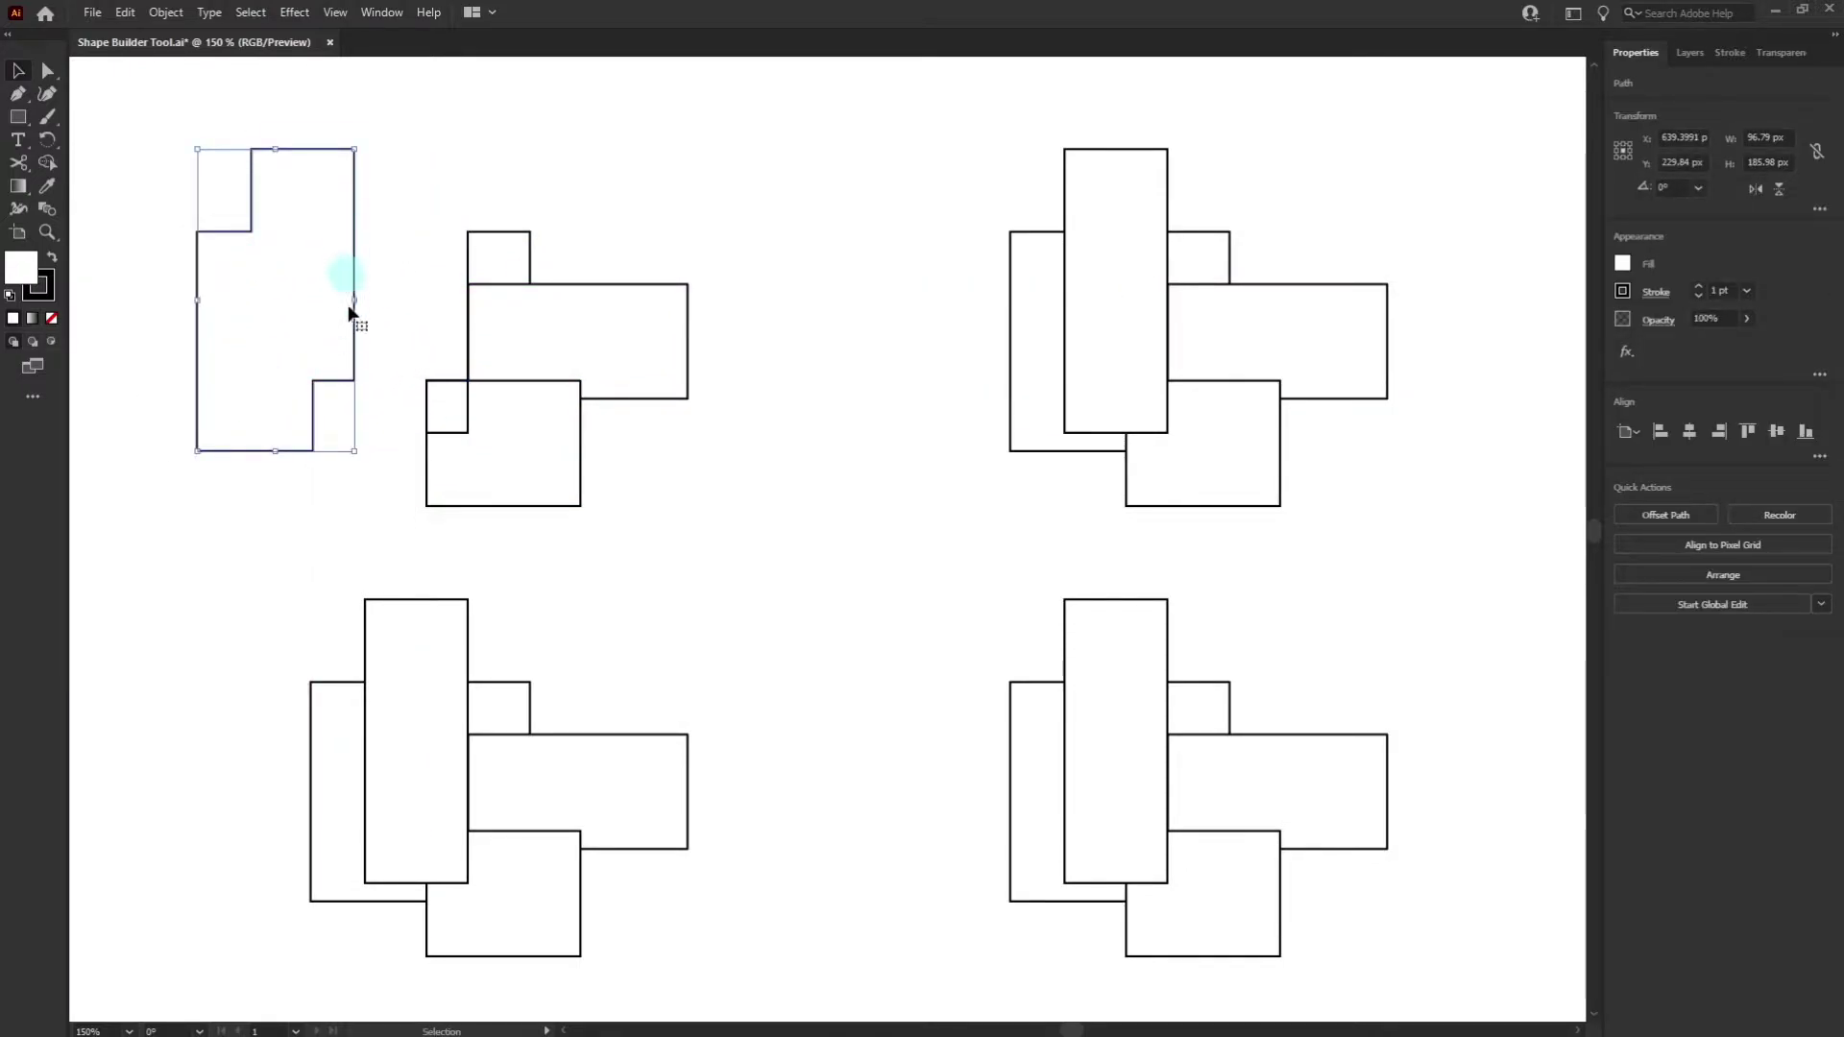
key(a)
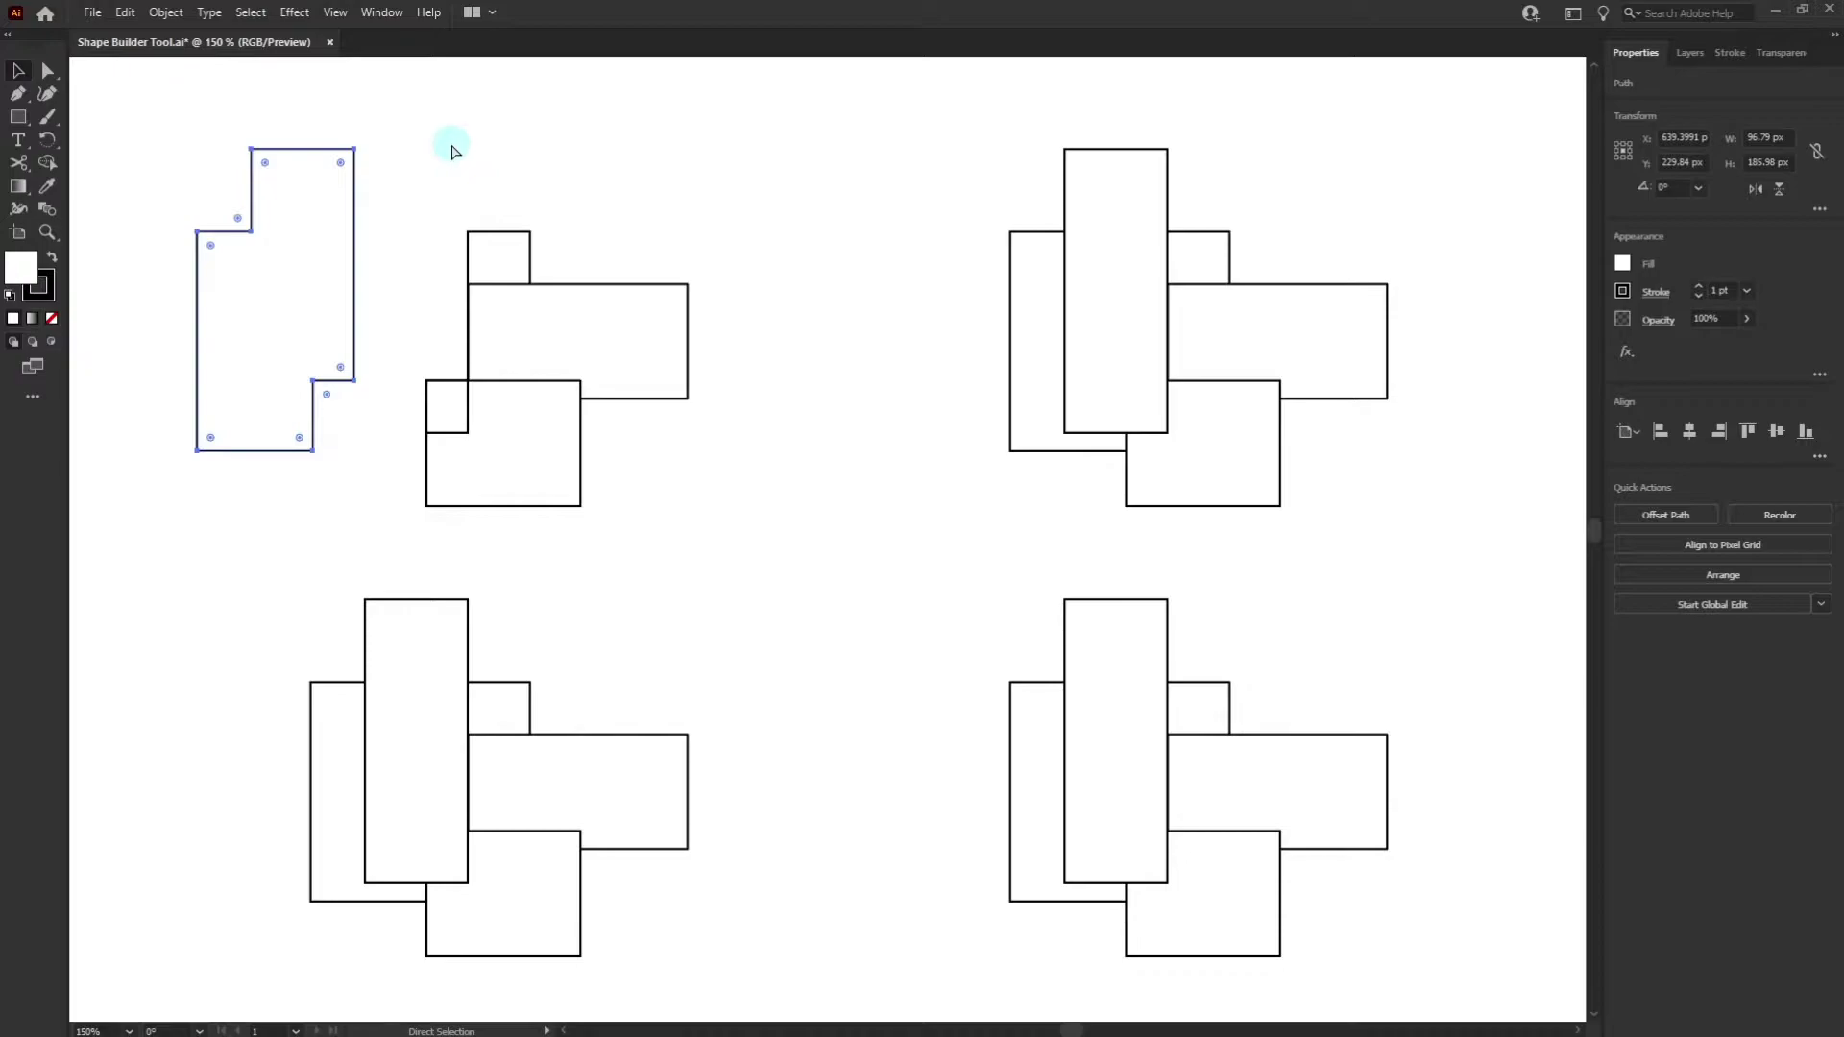
key(ctrl+z)
click(600, 165)
key(v)
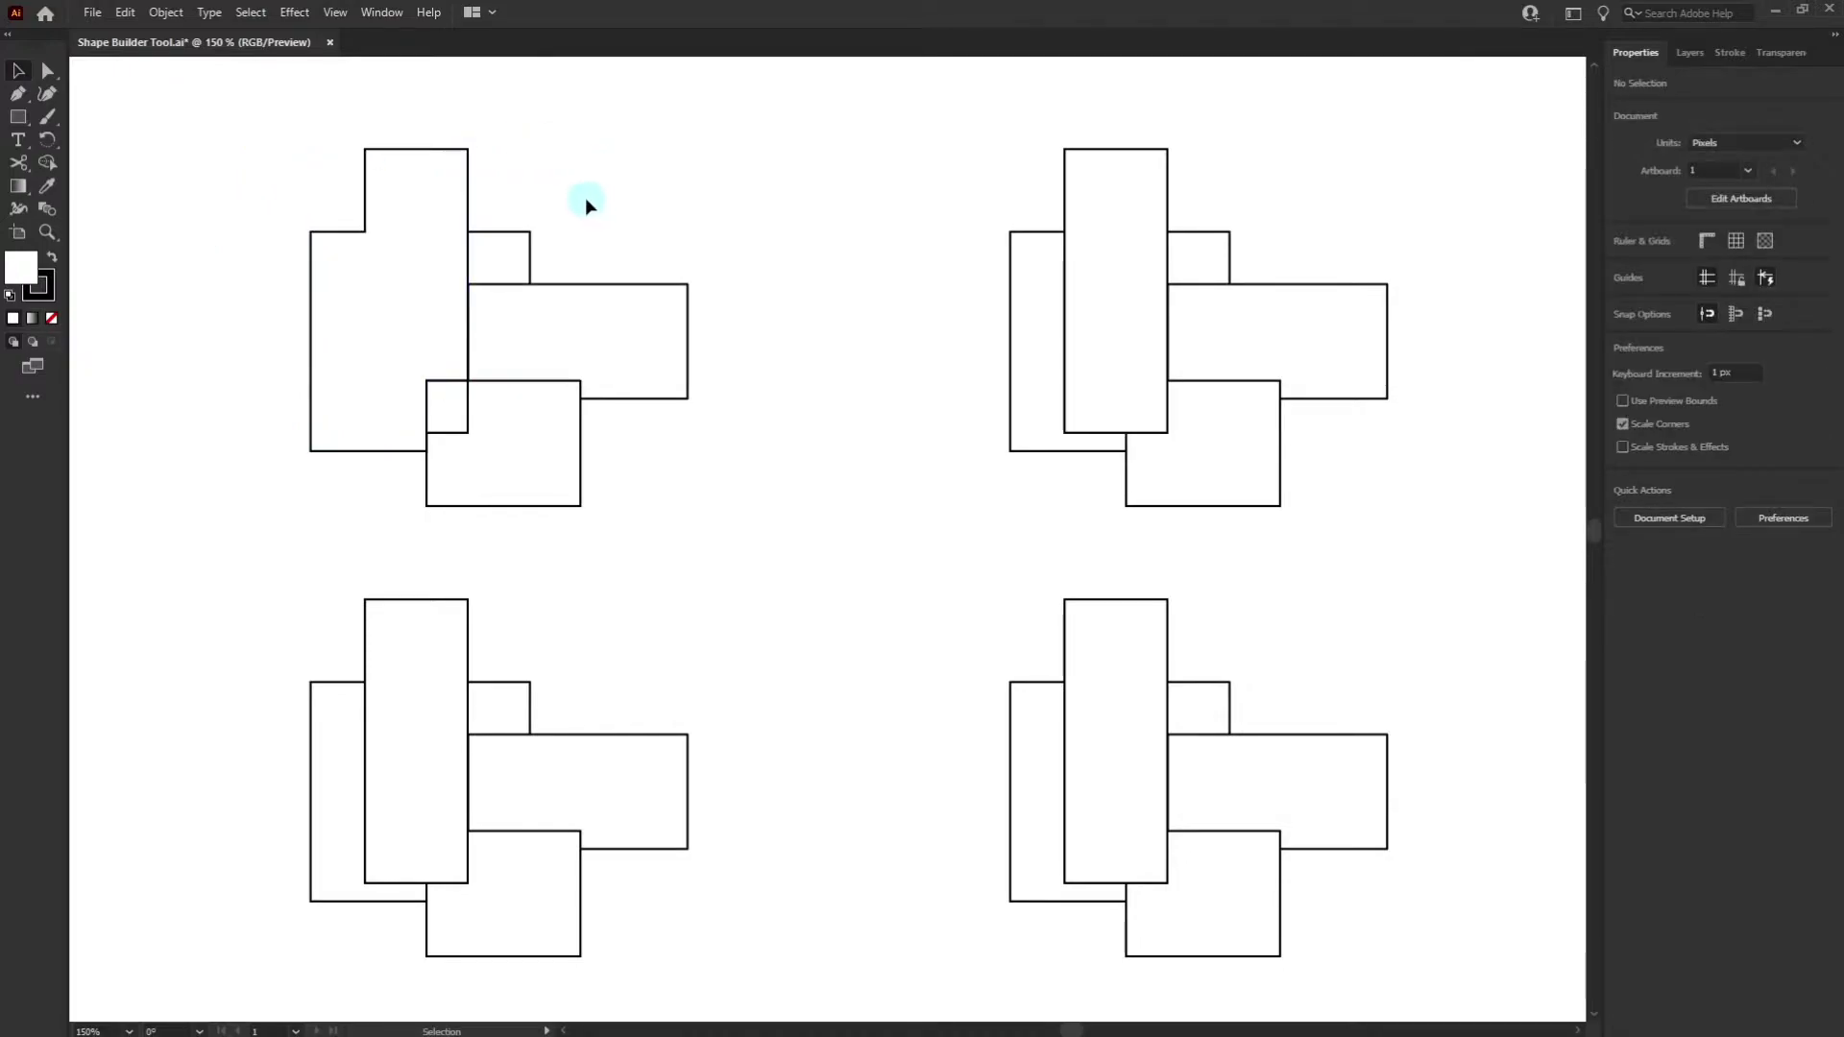
- Add the square's upper-right corner and the wide rectangle to the merged shape in the upper-left arrangement with Shape Builder
drag(219, 121, 734, 523)
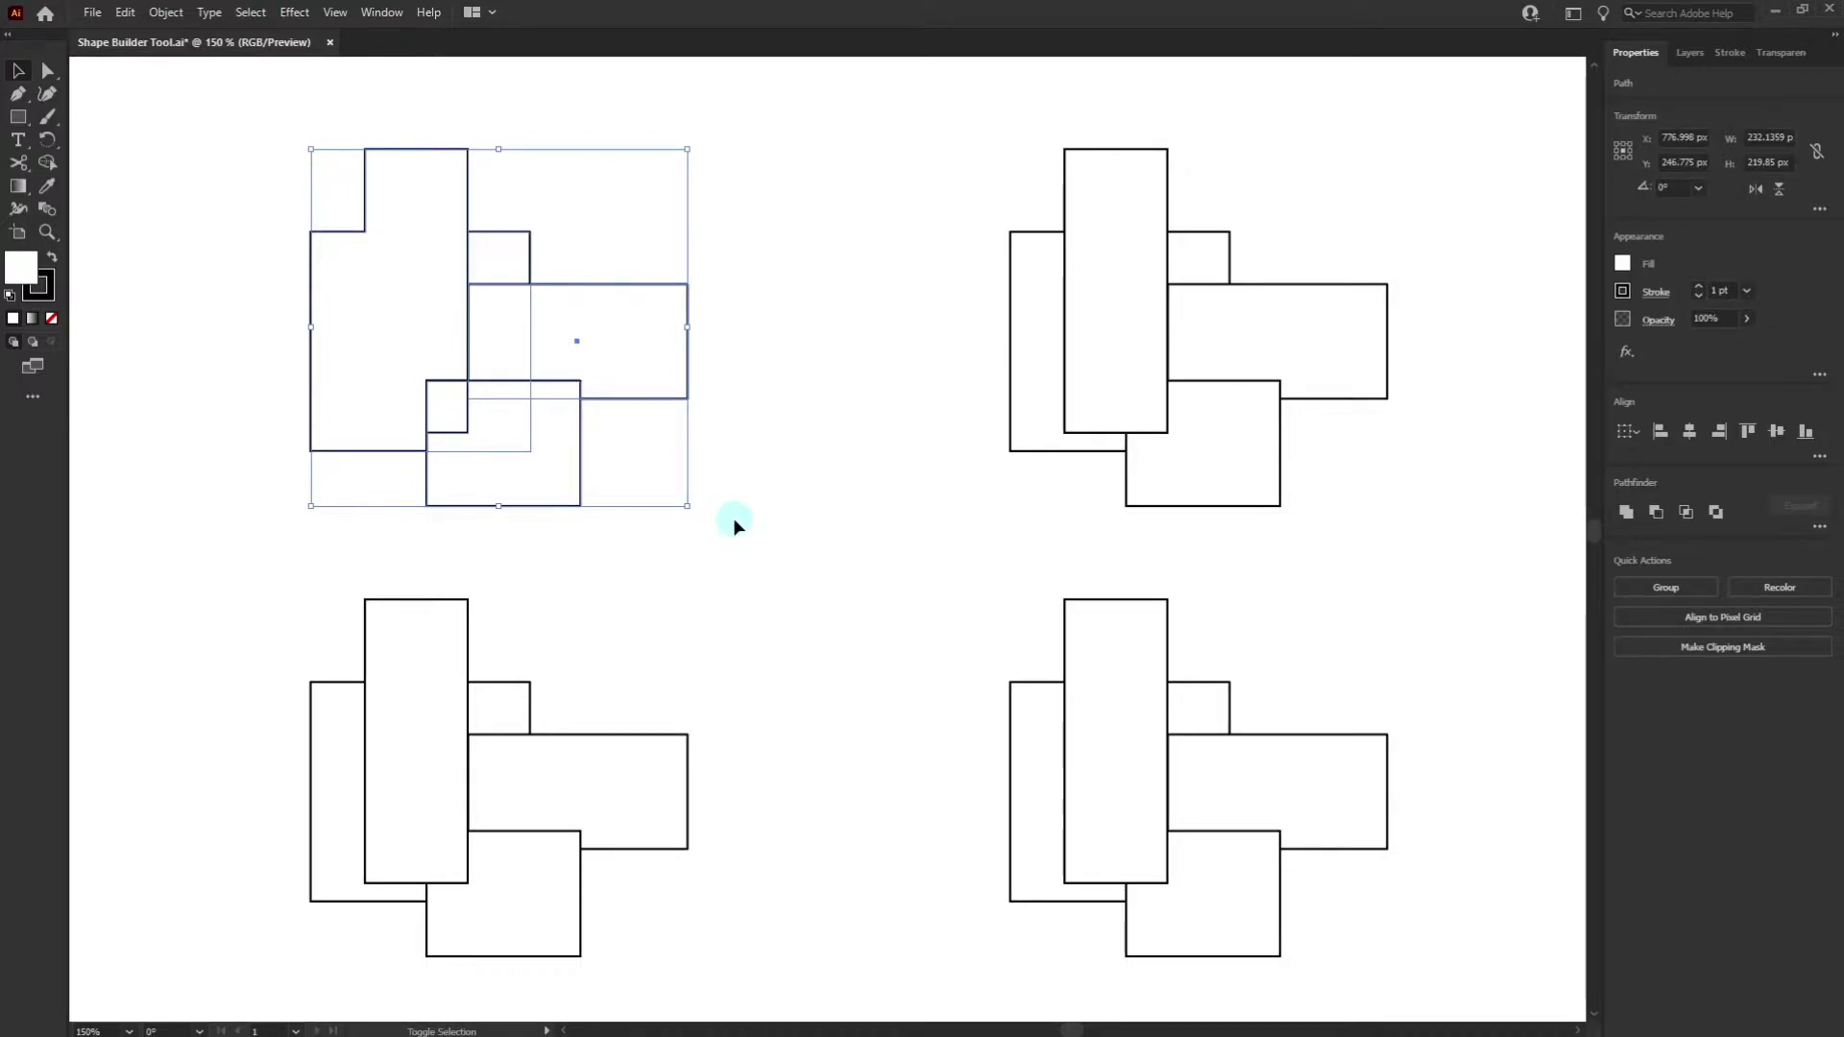
key(shift+m)
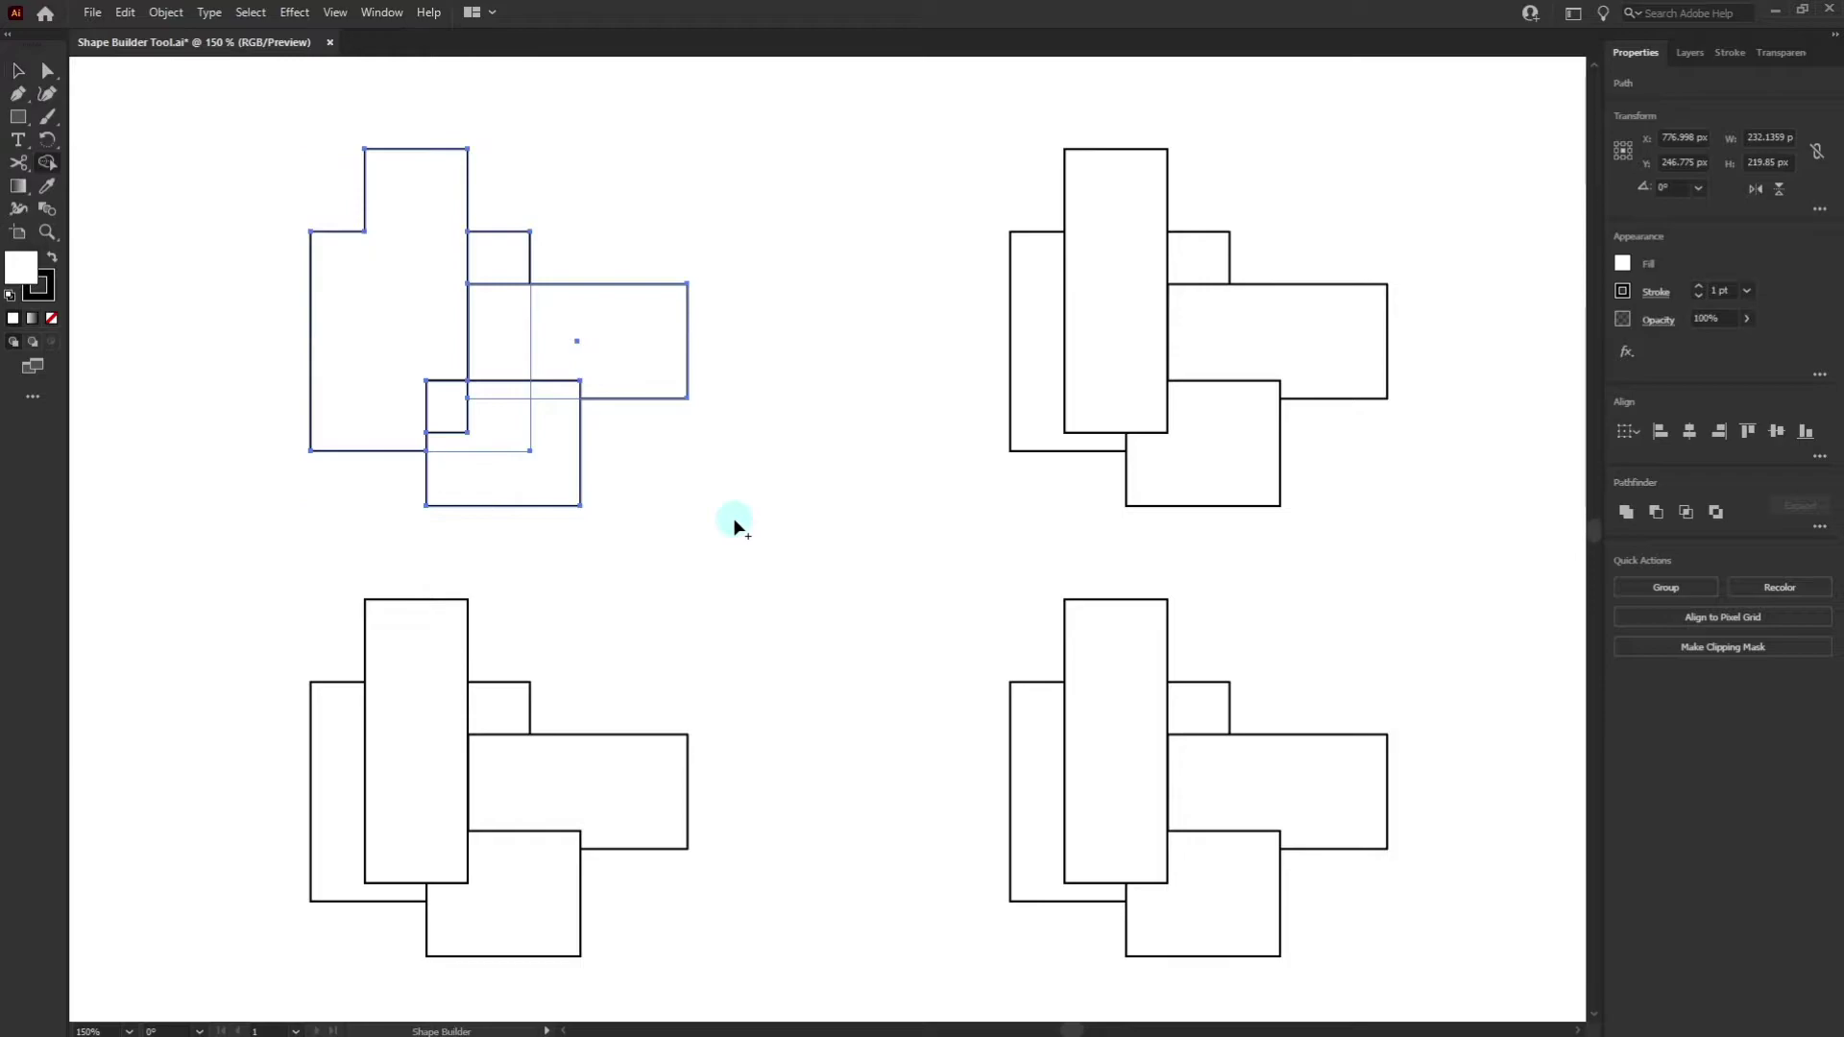
drag(429, 251, 471, 257)
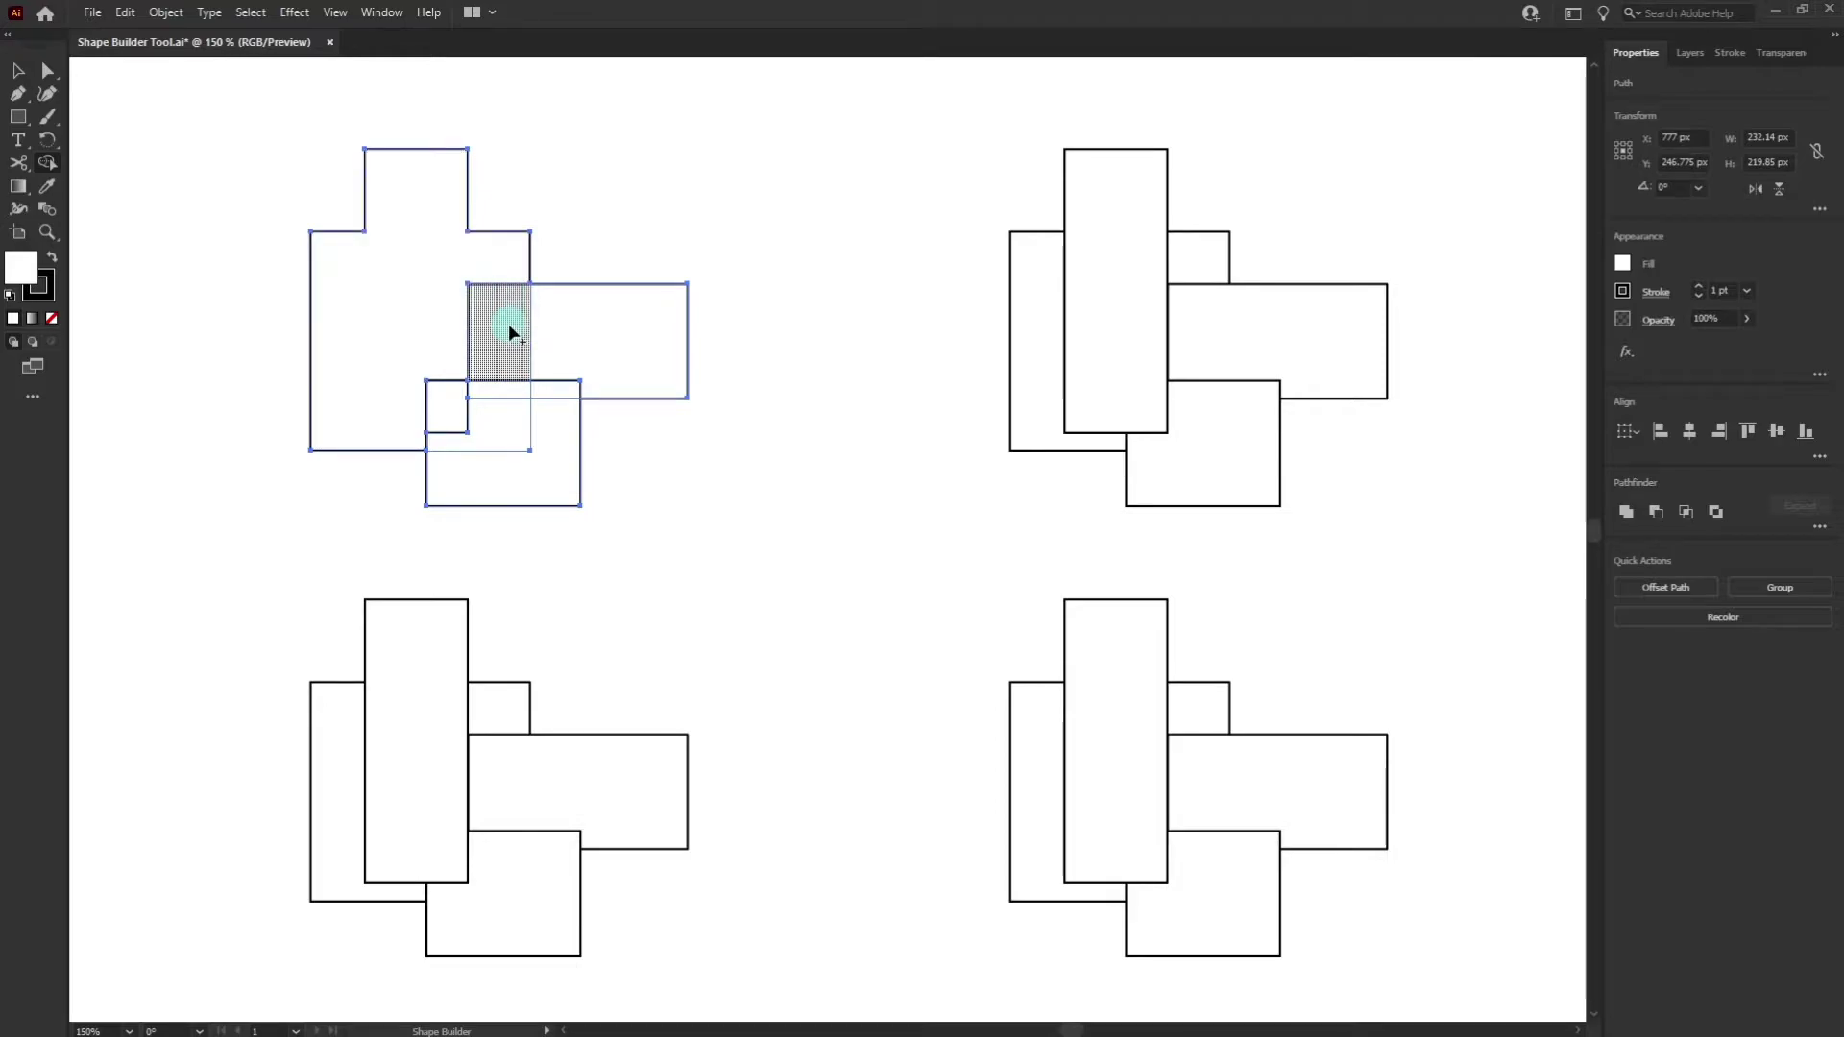
mouse_move(496, 256)
mouse_down()
mouse_move(501, 320)
mouse_move(566, 325)
mouse_up()
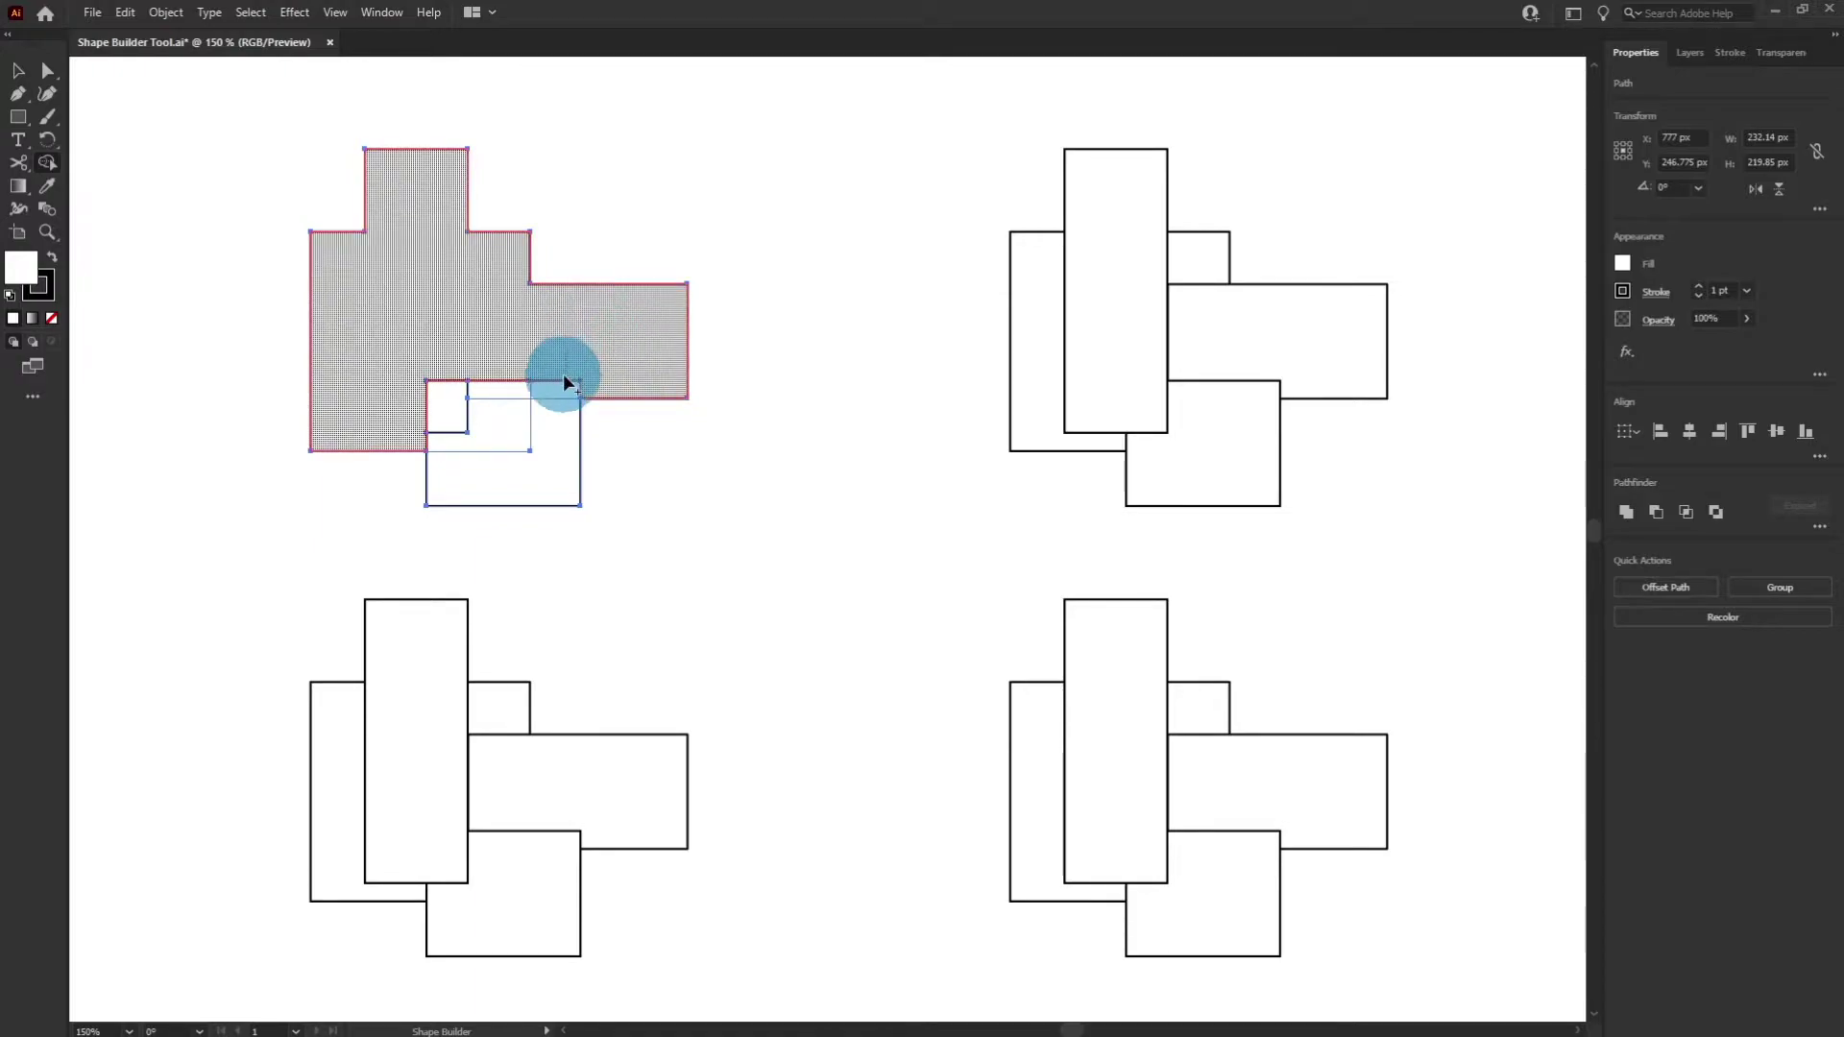
- Move the enlarged merged shape up and left to check its outline, undo the move and deselect everything
key(v)
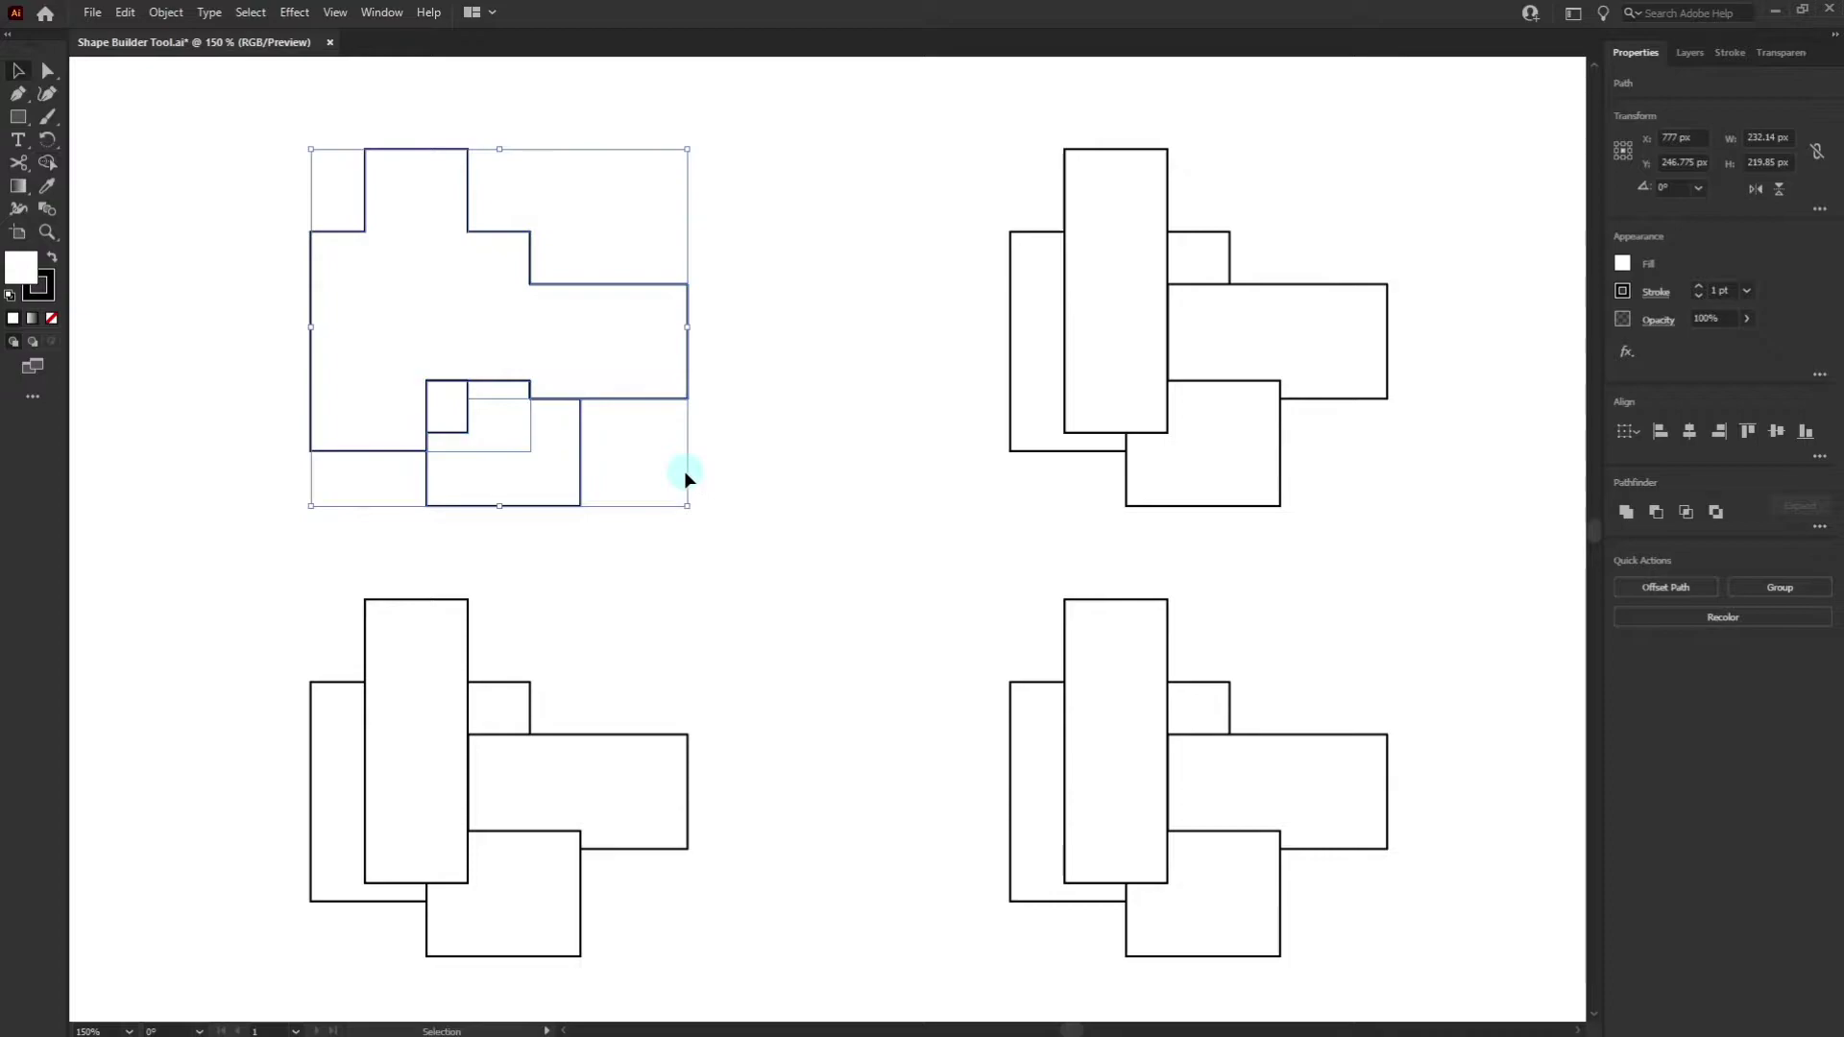
click(765, 475)
click(653, 370)
drag(612, 366, 492, 297)
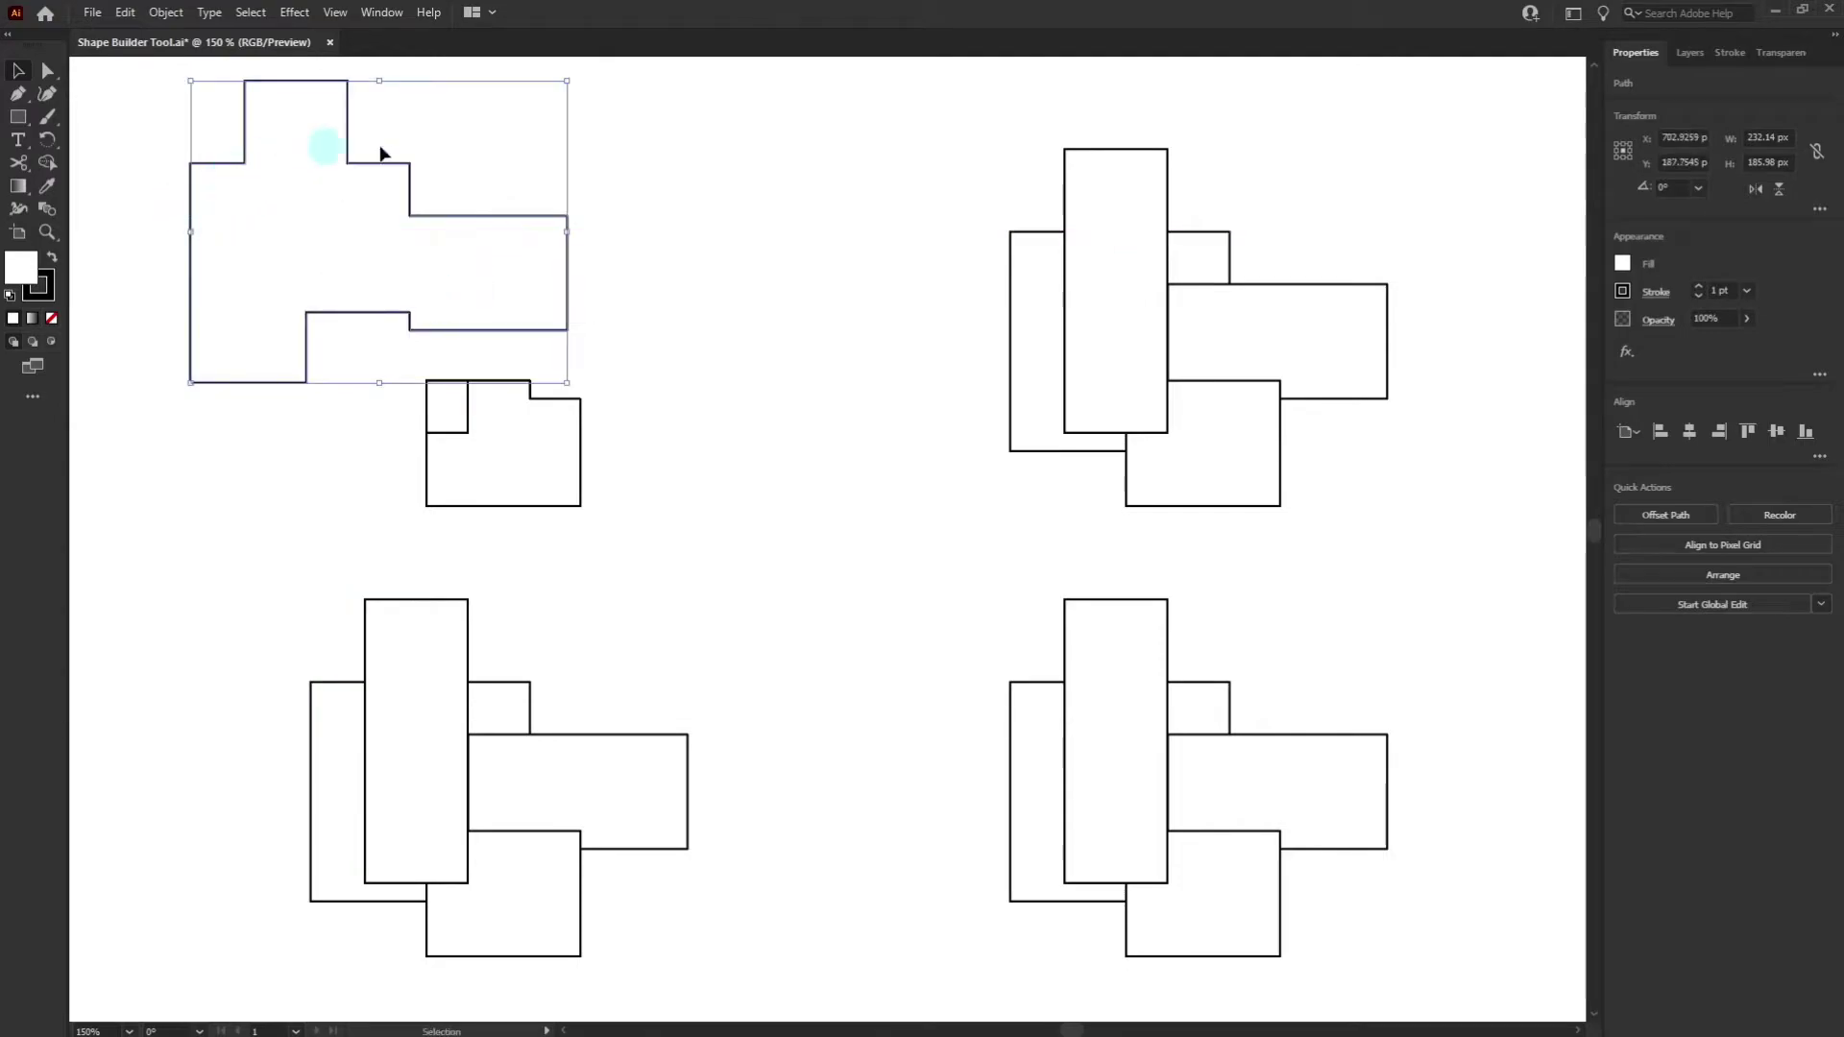
key(ctrl+z)
key(v)
click(629, 235)
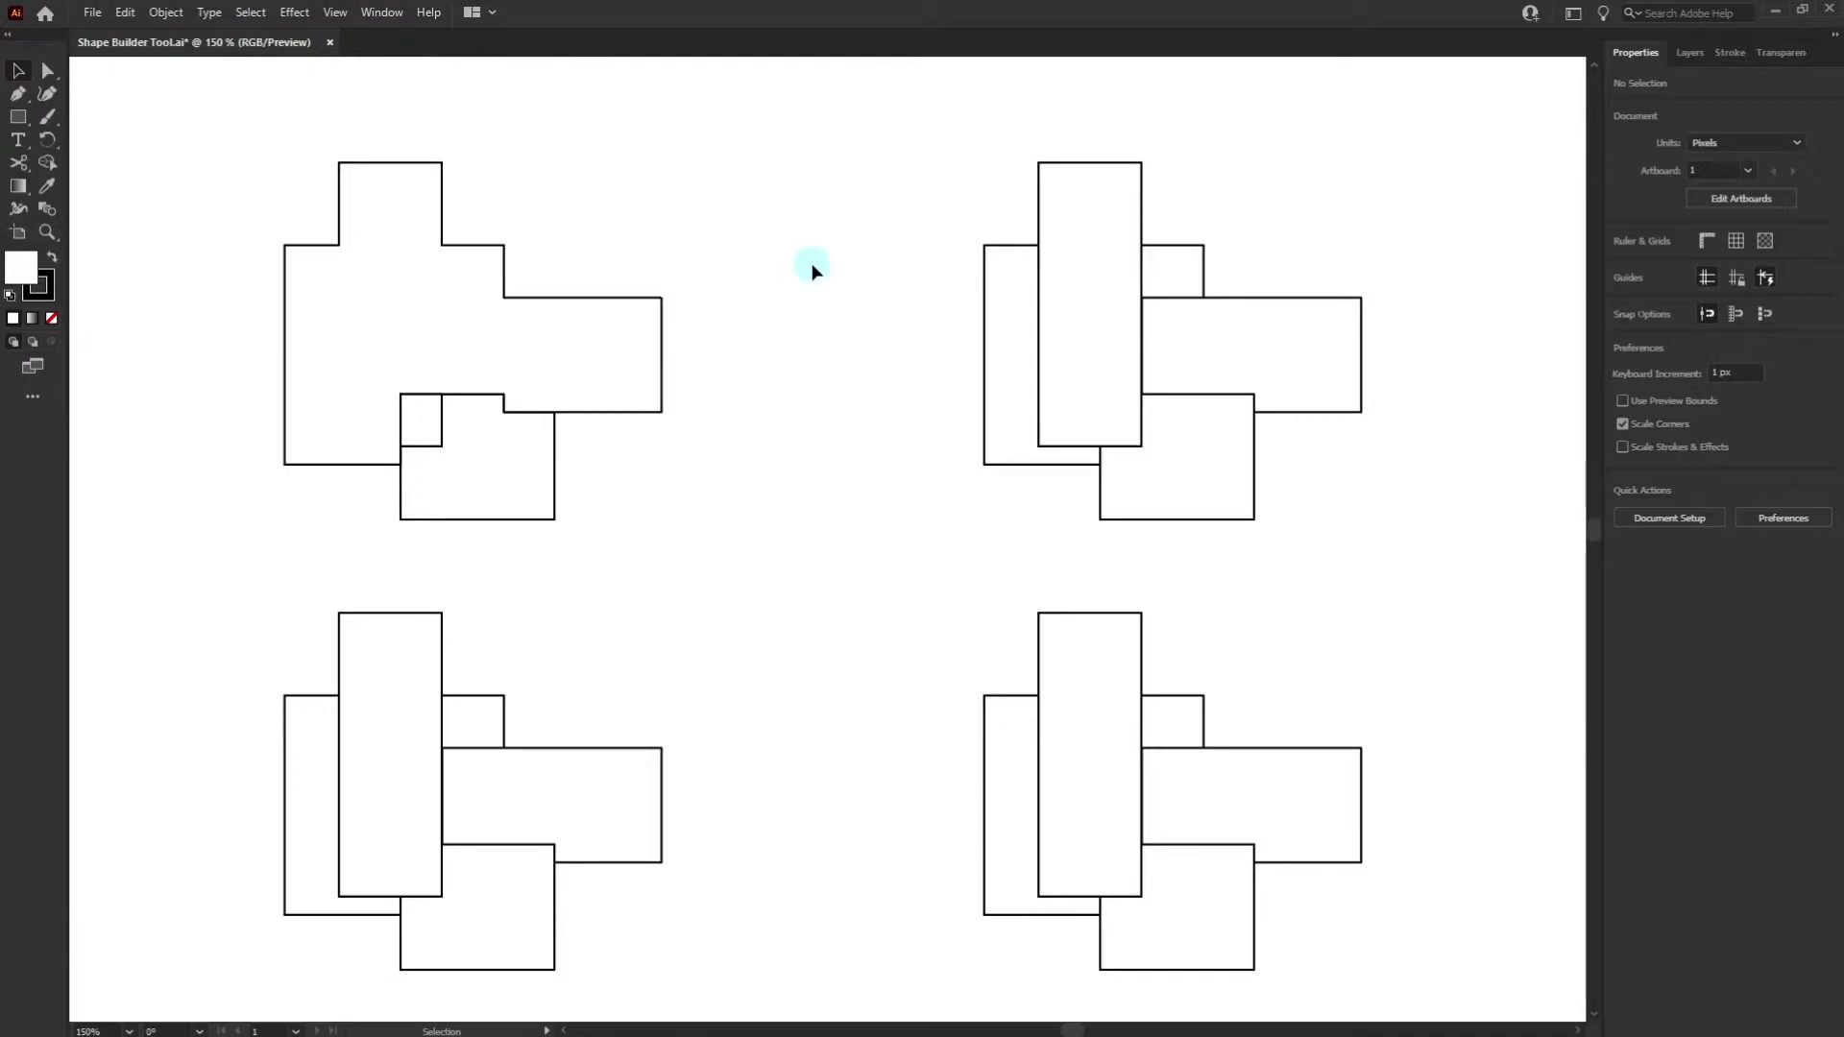
- Delete the large square's regions and its overlap with the lower rectangle in the upper-right arrangement using Shape Builder
drag(916, 130, 1427, 554)
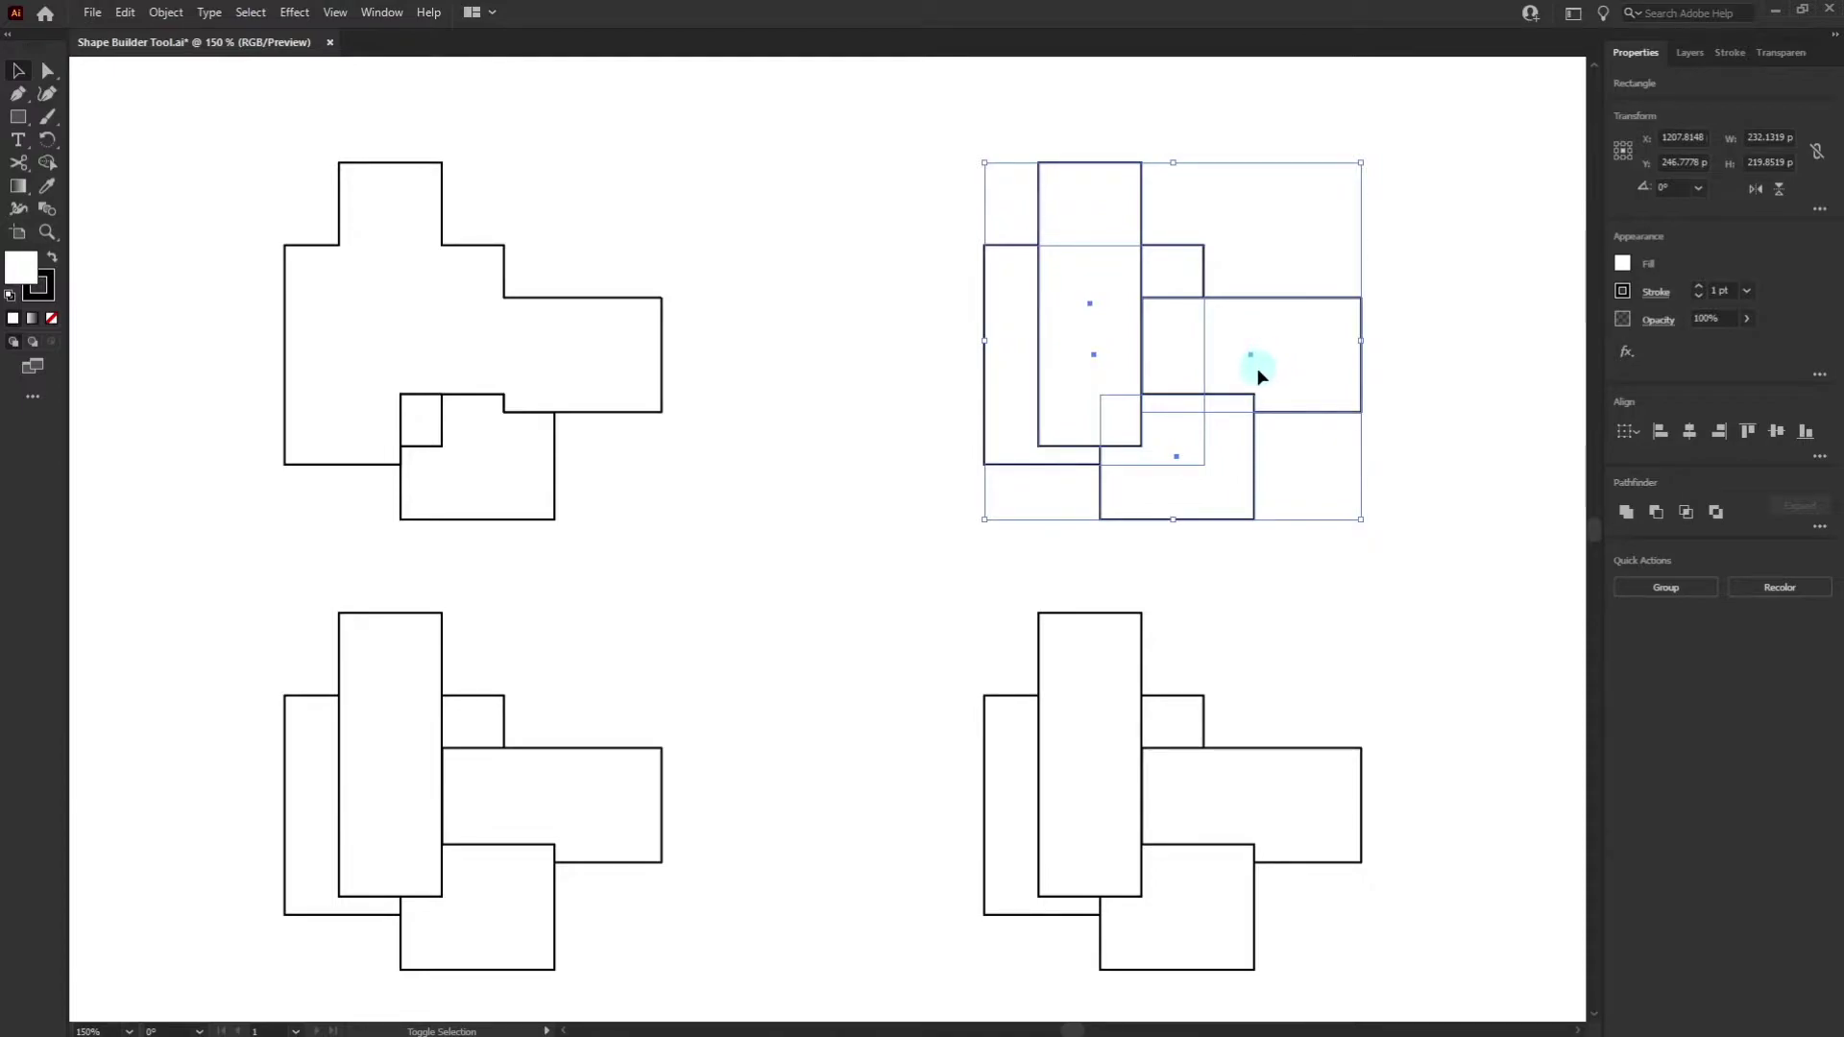
key(shift+m)
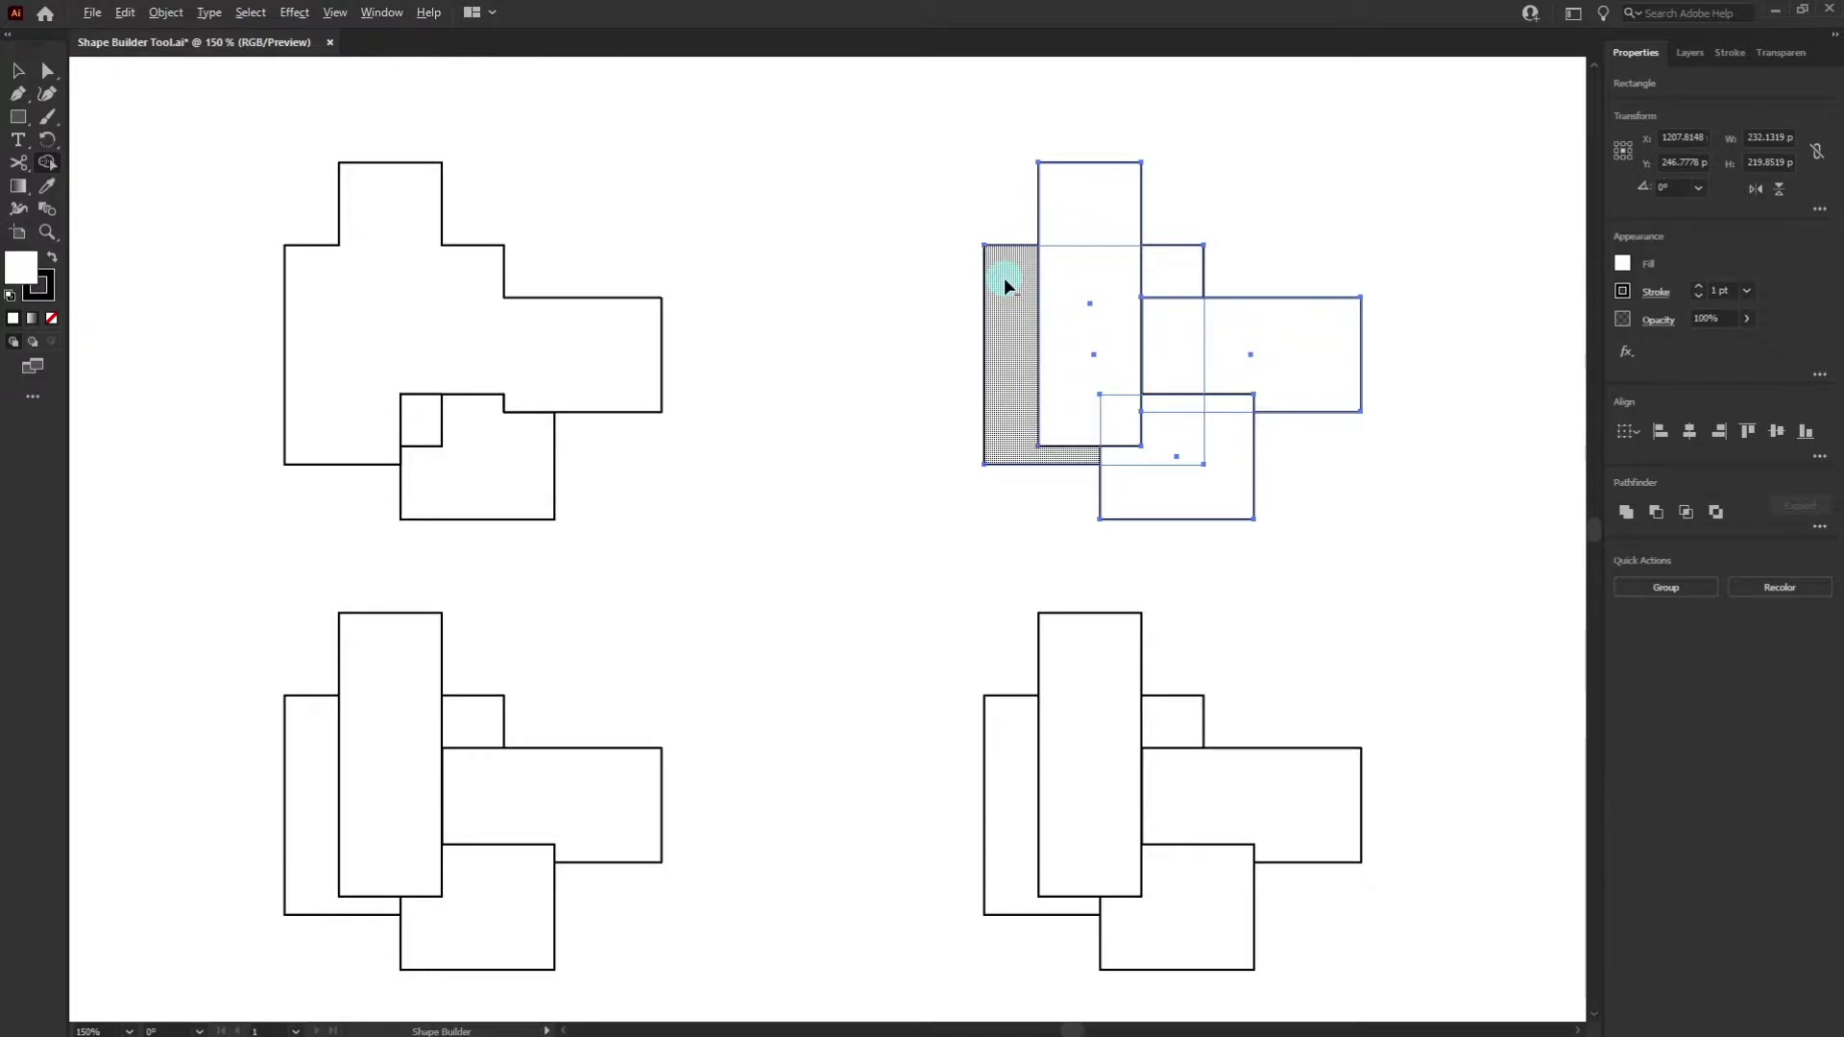
drag(1004, 279, 1164, 273)
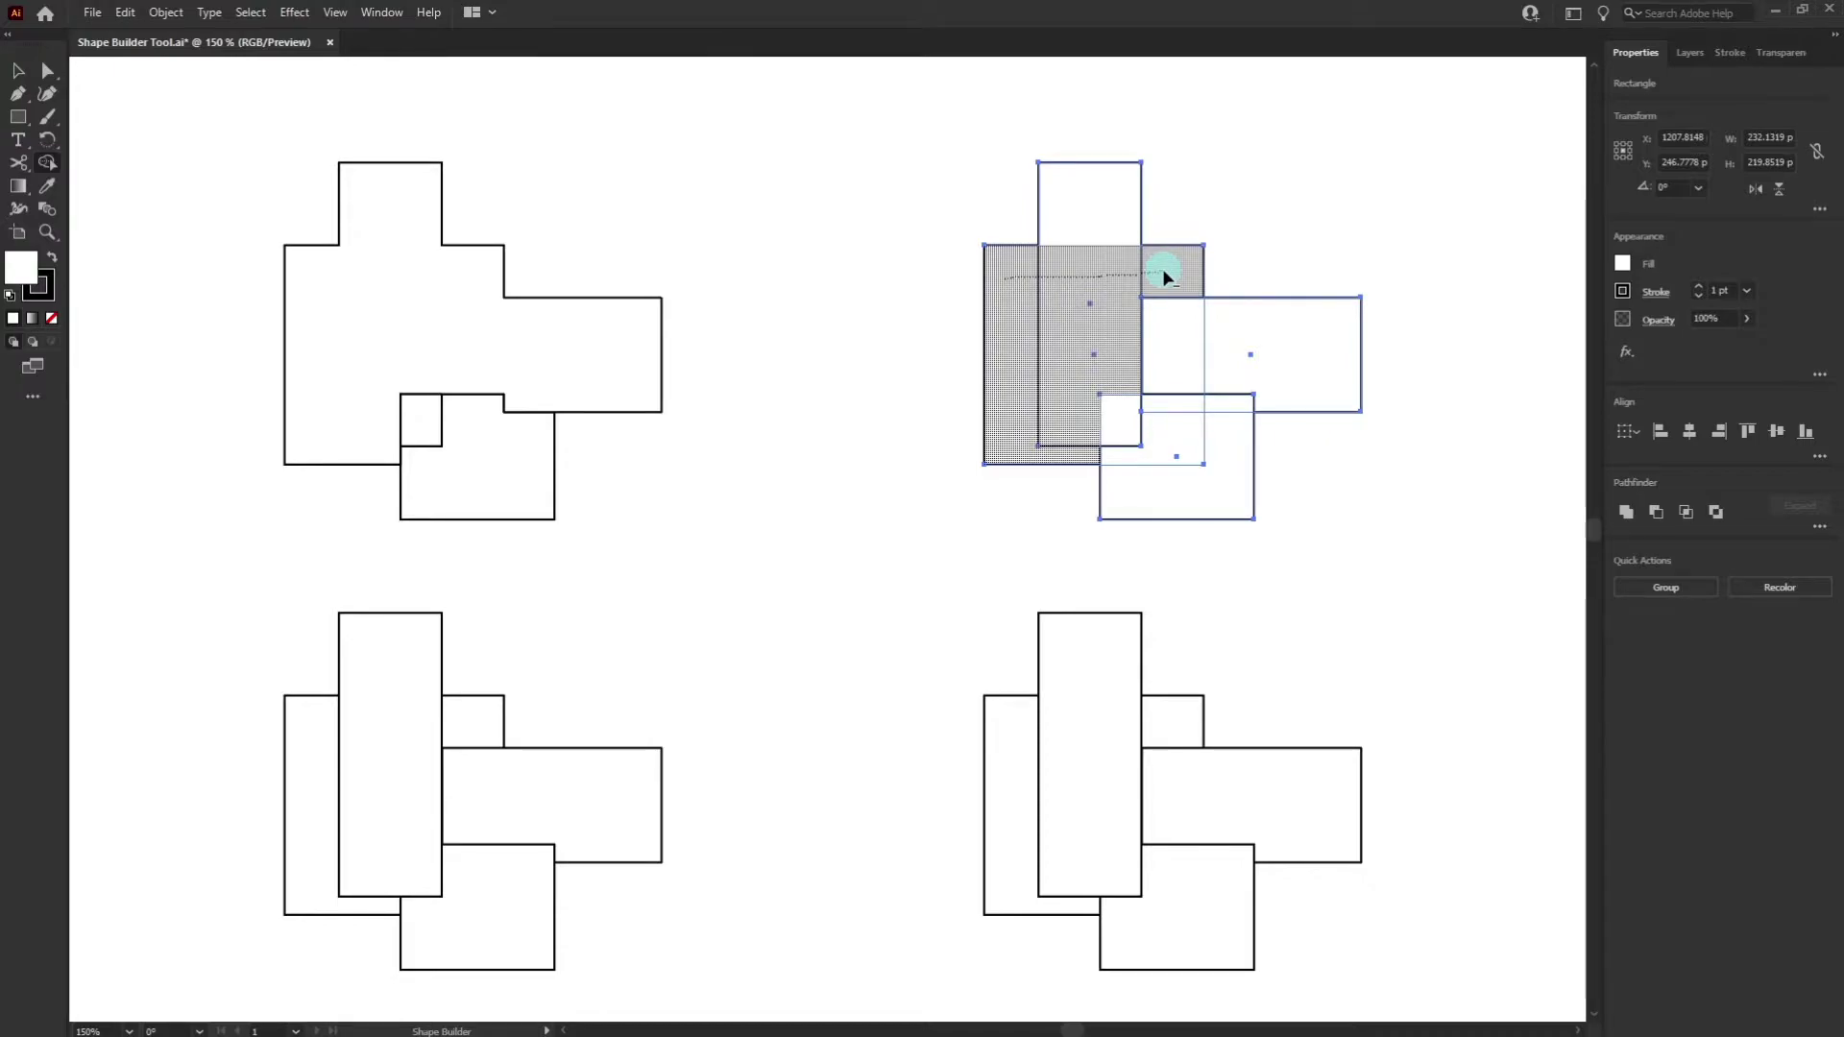
drag(1164, 274, 1162, 276)
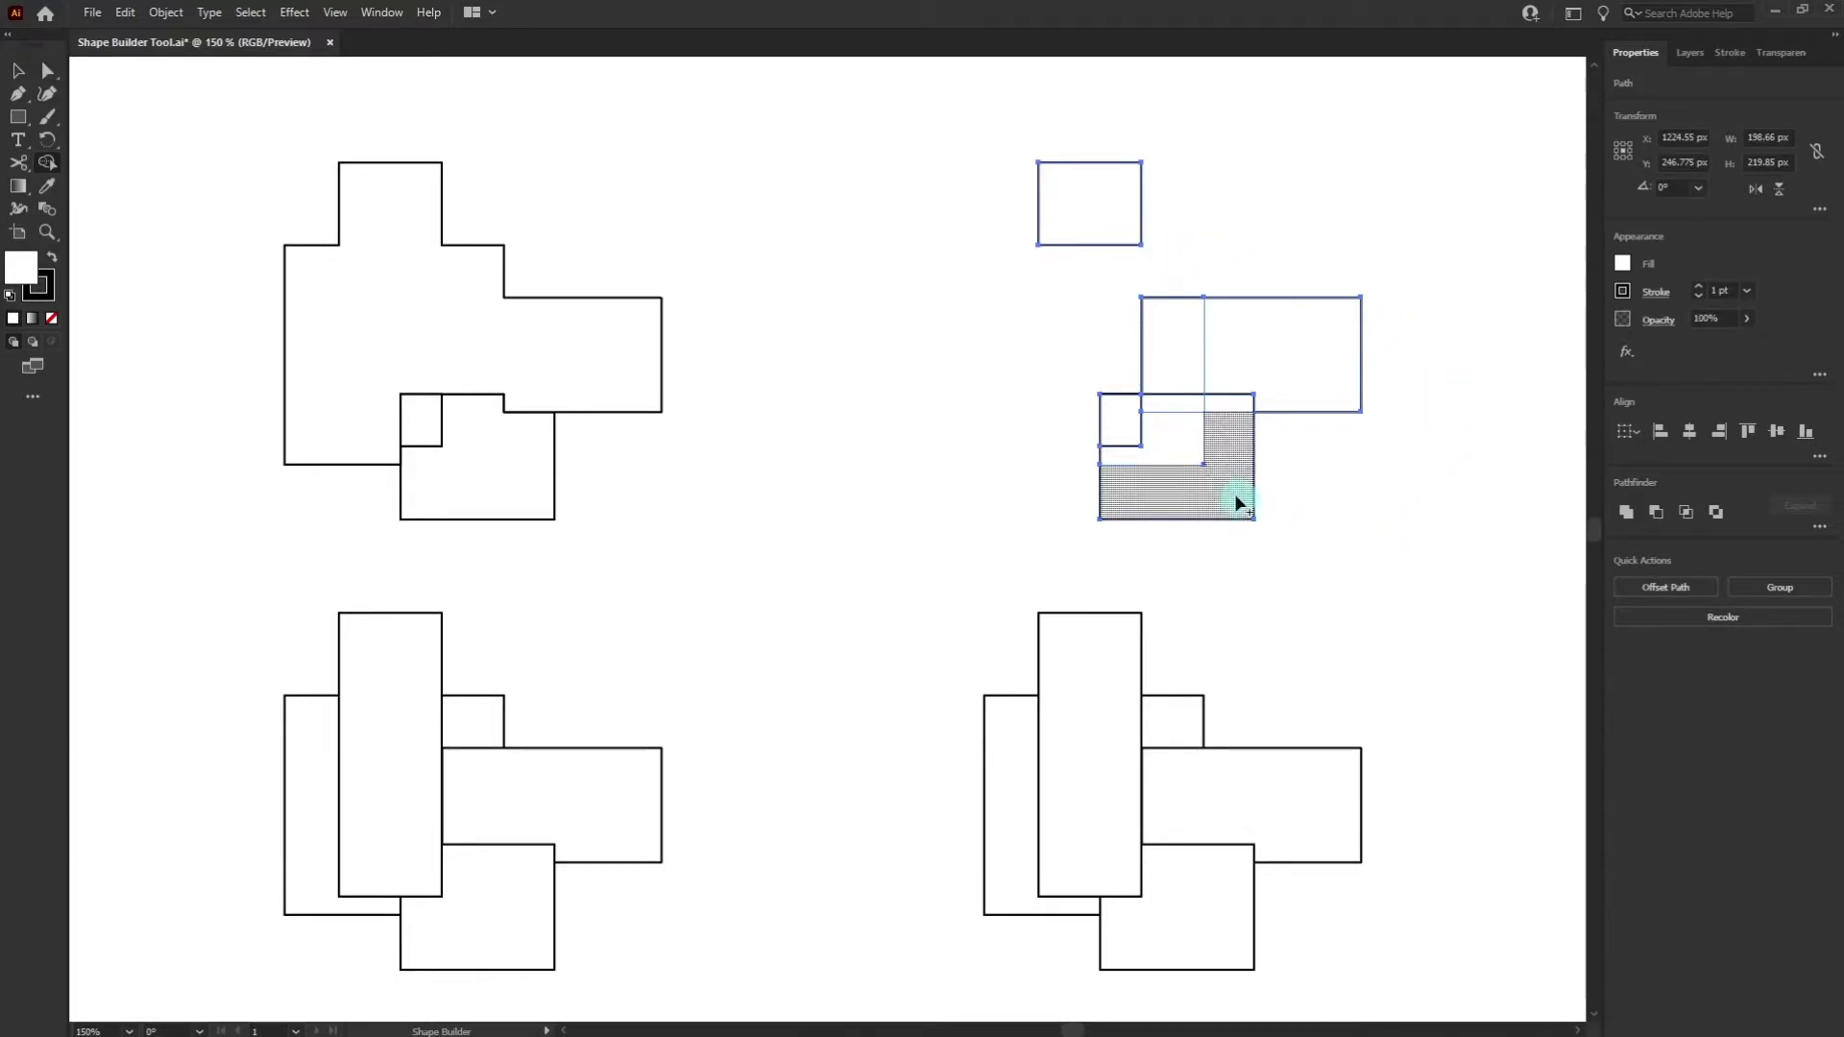
drag(1188, 400, 1239, 403)
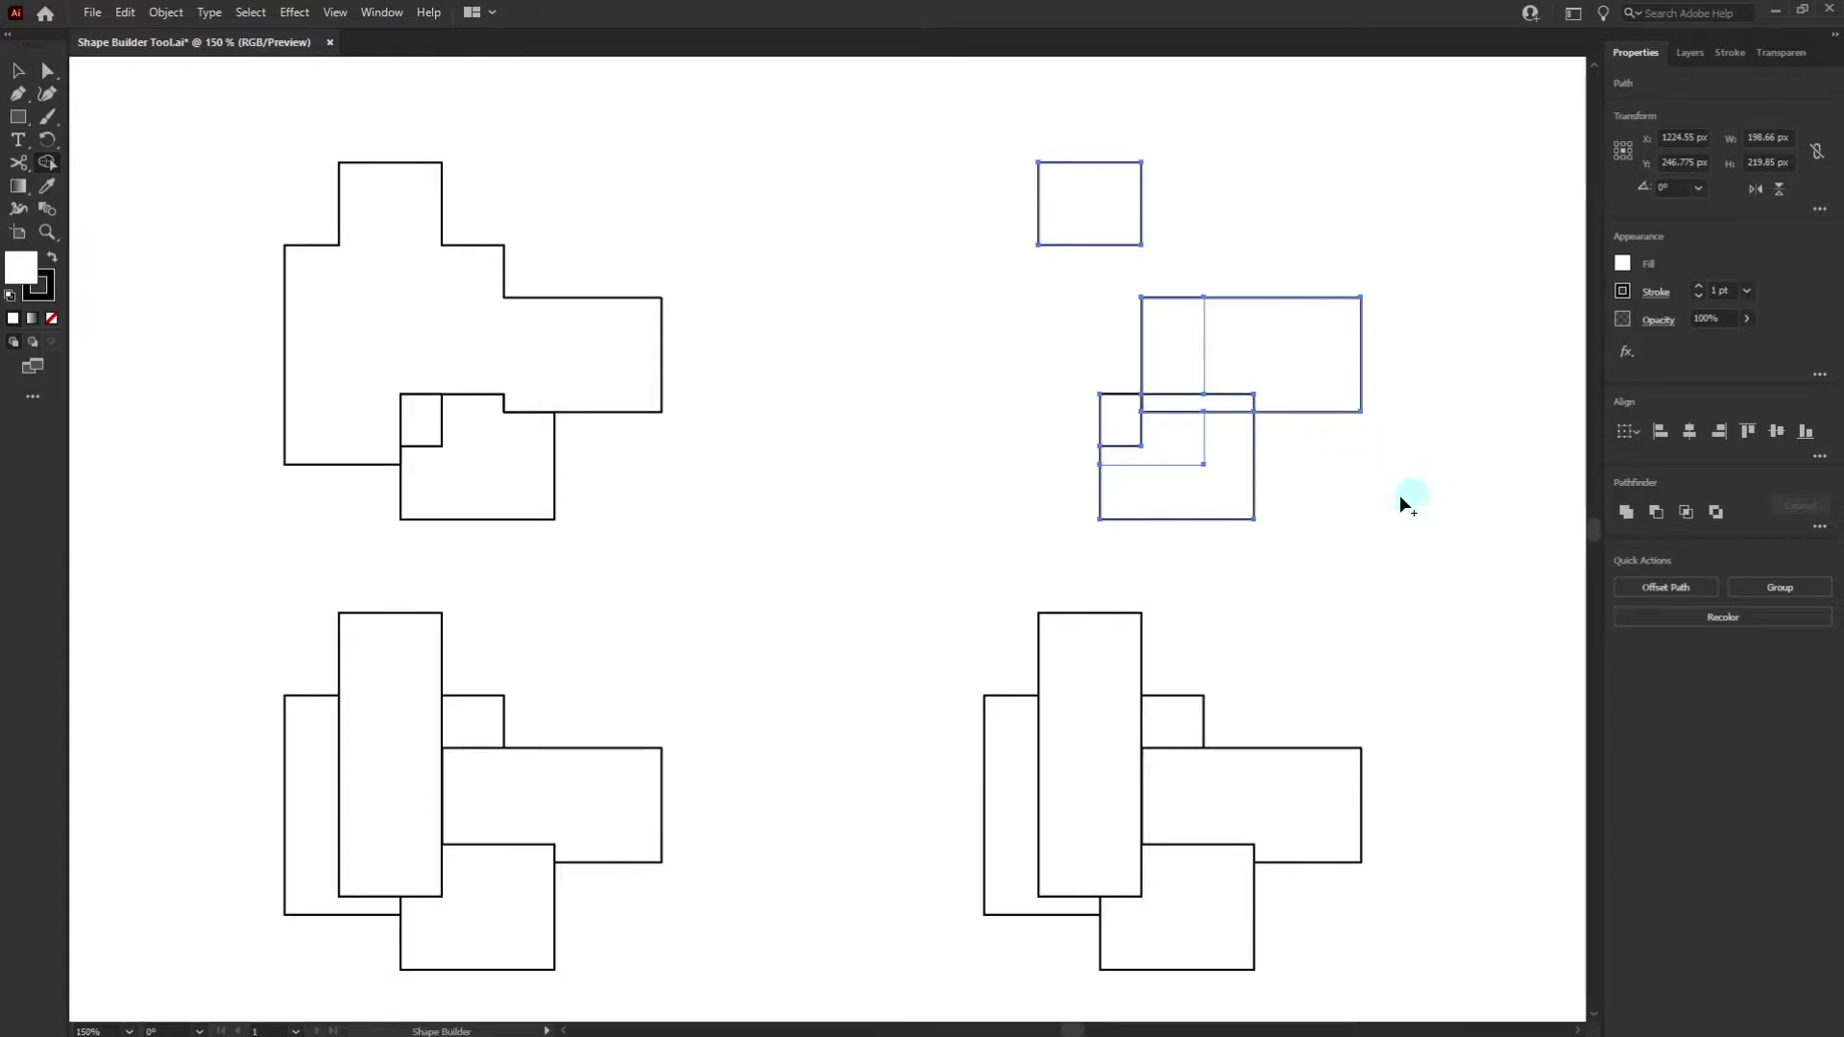
alt+click(1172, 446)
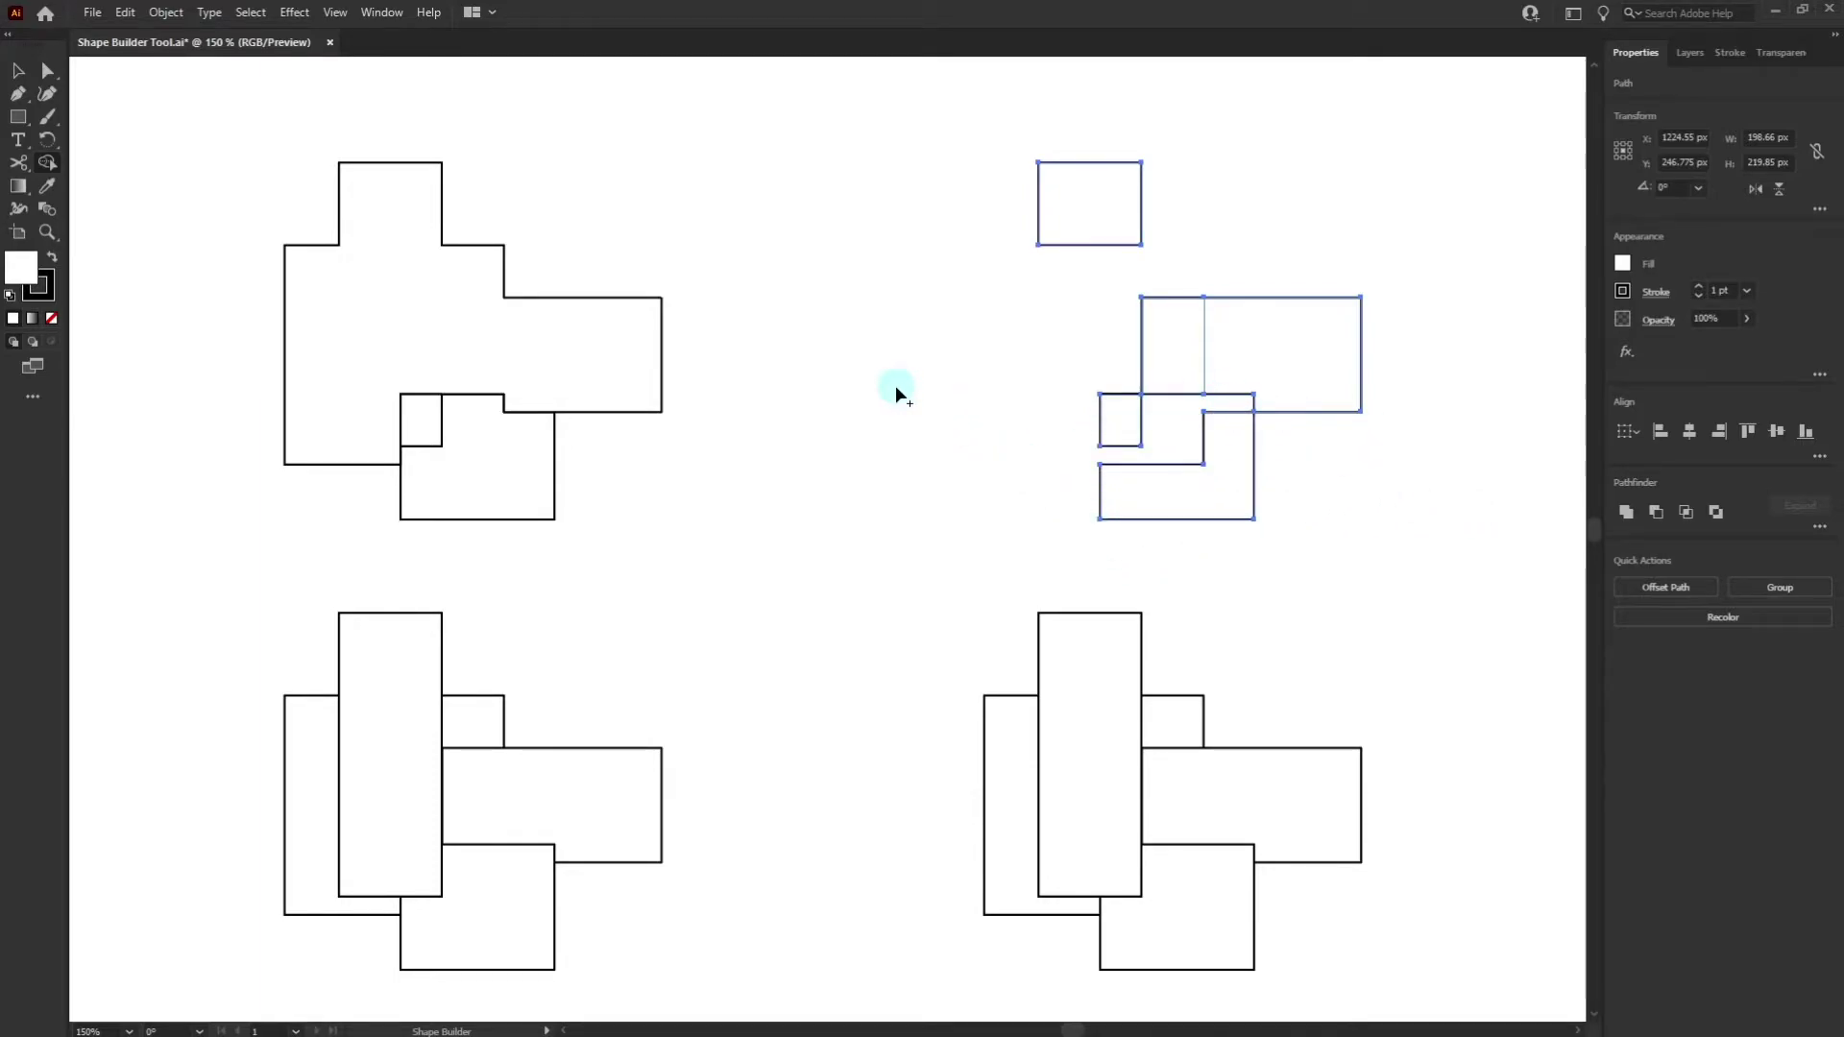
- Move the small detached rectangle onto the wide rectangle's upper-left corner and delete their overlap with Shape Builder
key(v)
click(931, 327)
drag(1095, 192, 1323, 529)
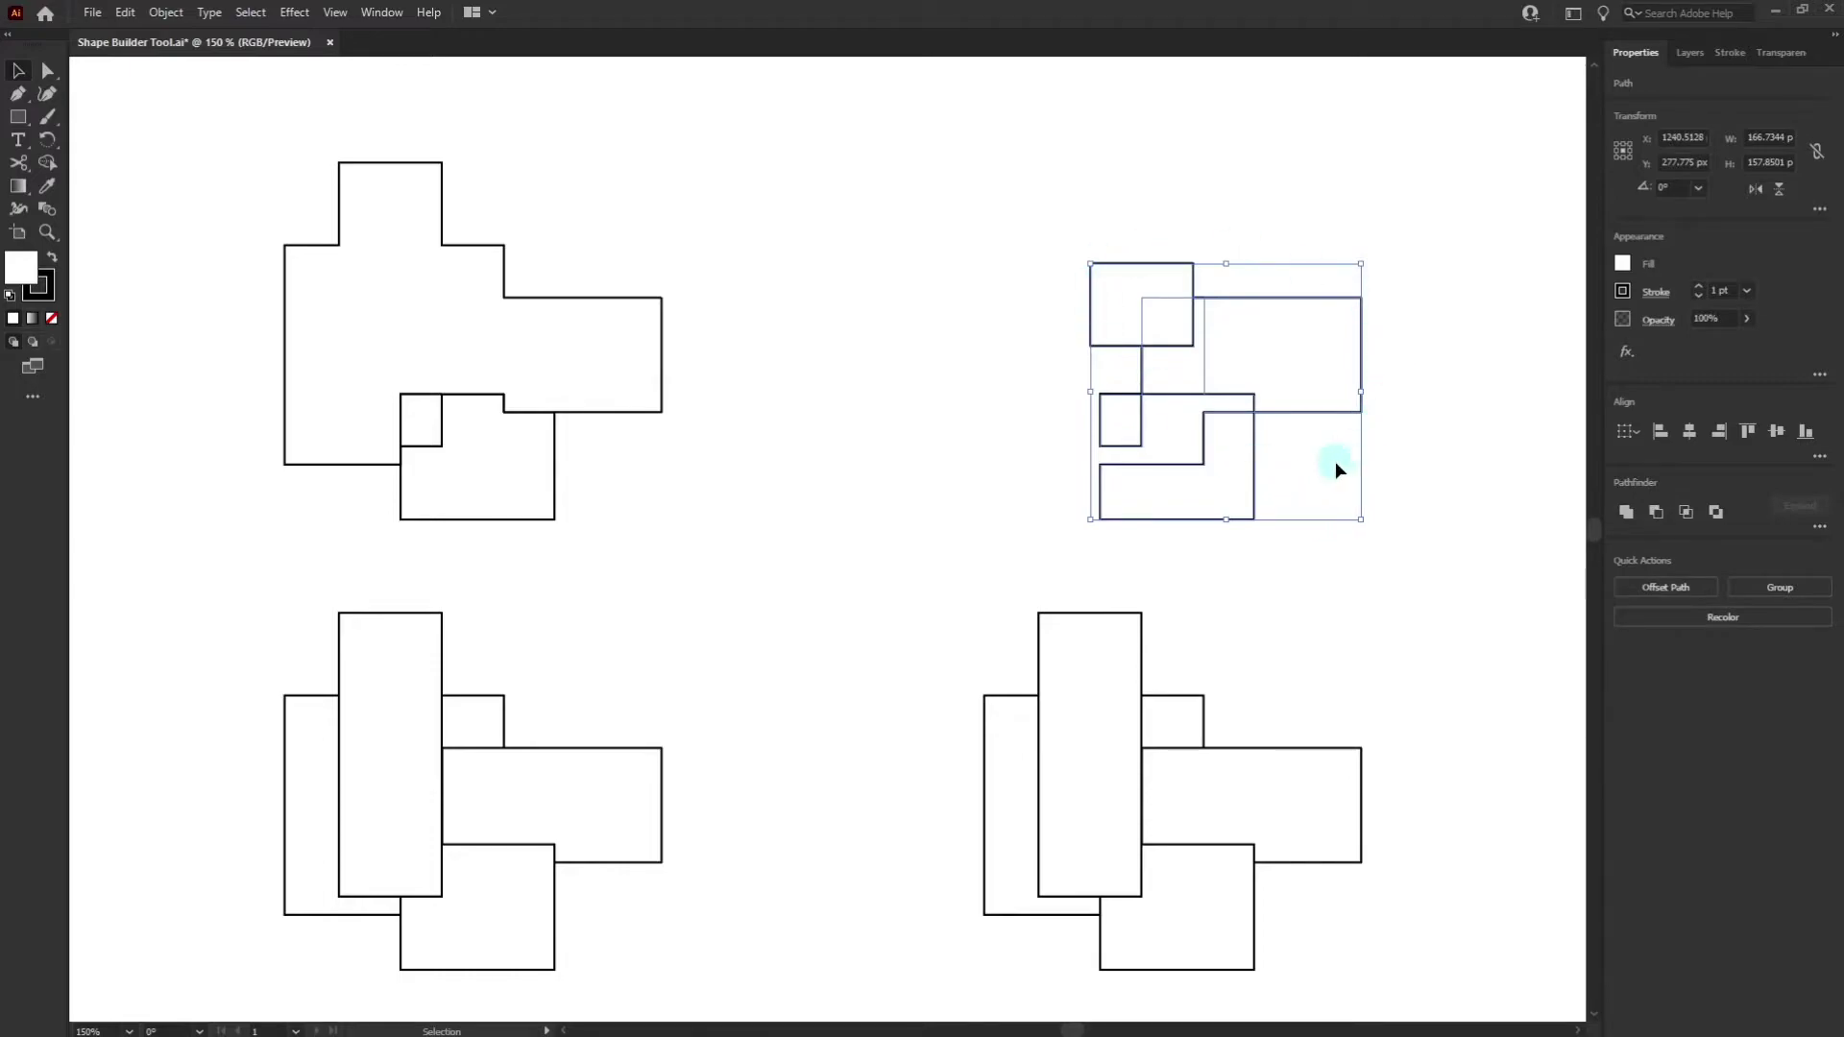
key(shift+m)
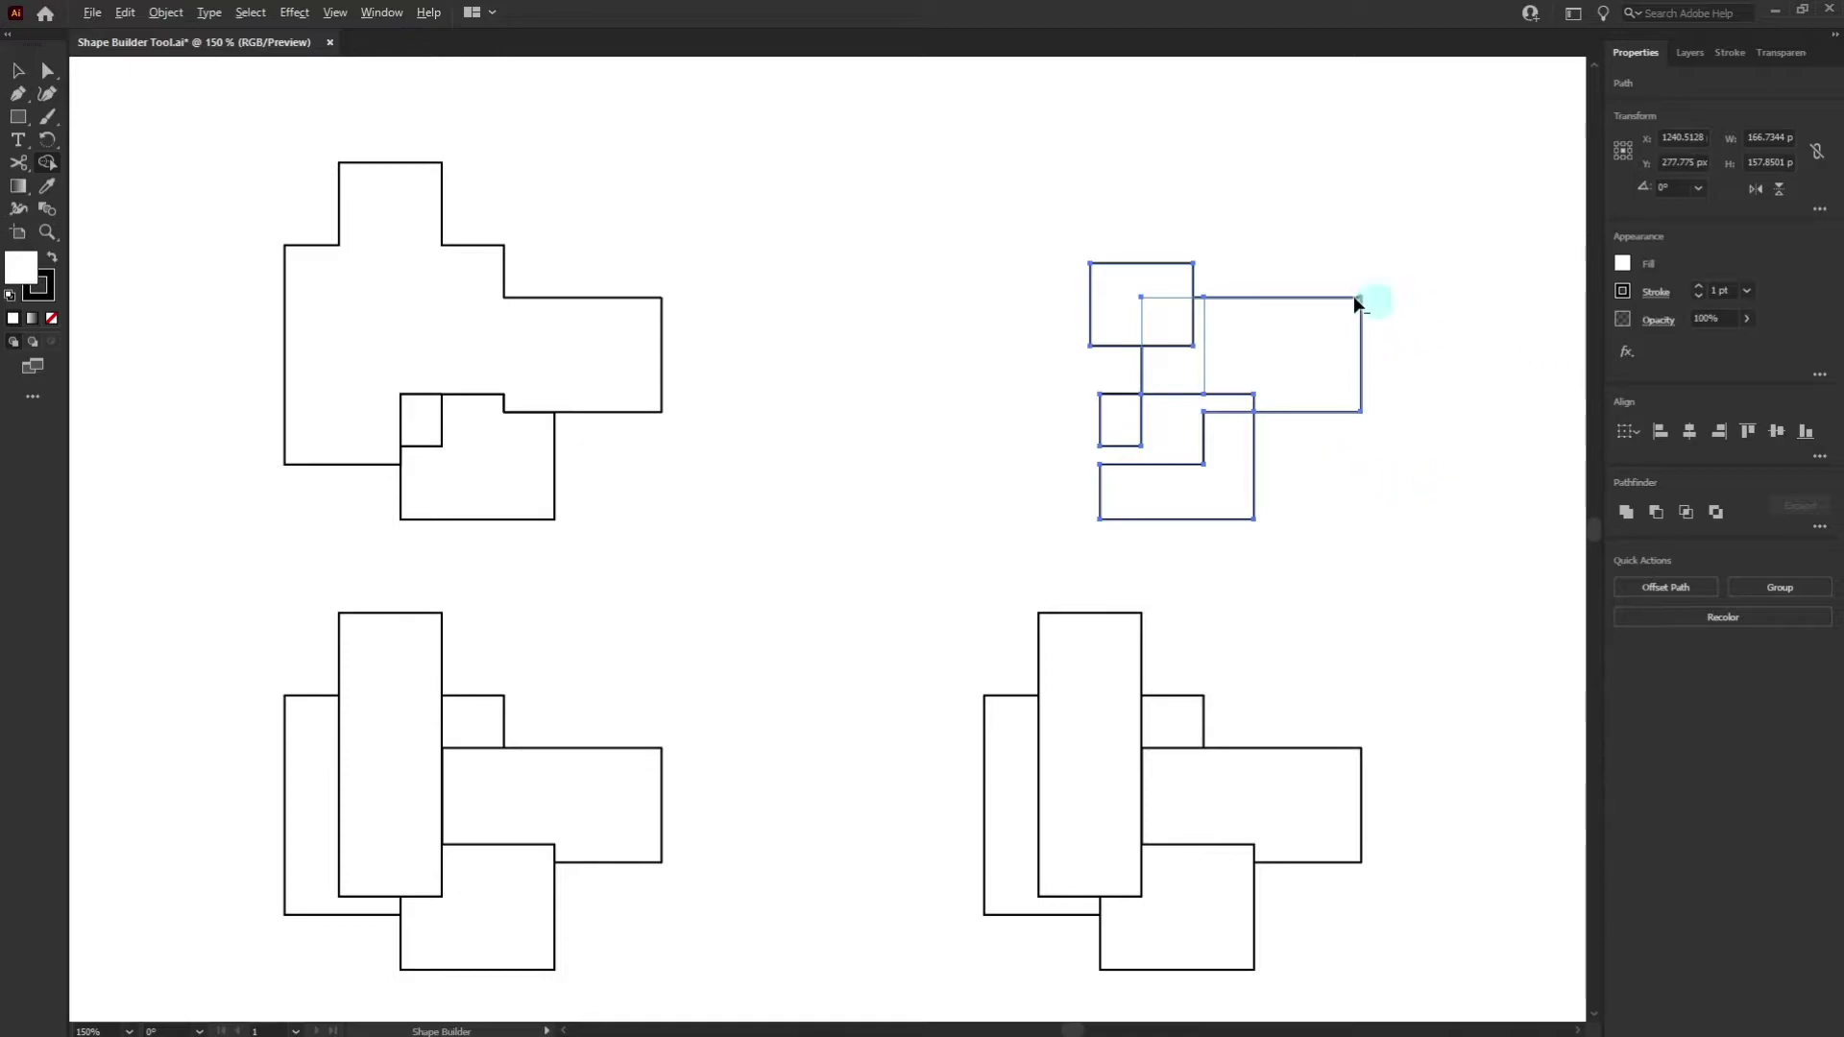
alt+click(1172, 329)
- Move the notched small piece away from the wide rectangle to check the cut-out, and undo the move
key(a)
click(1269, 239)
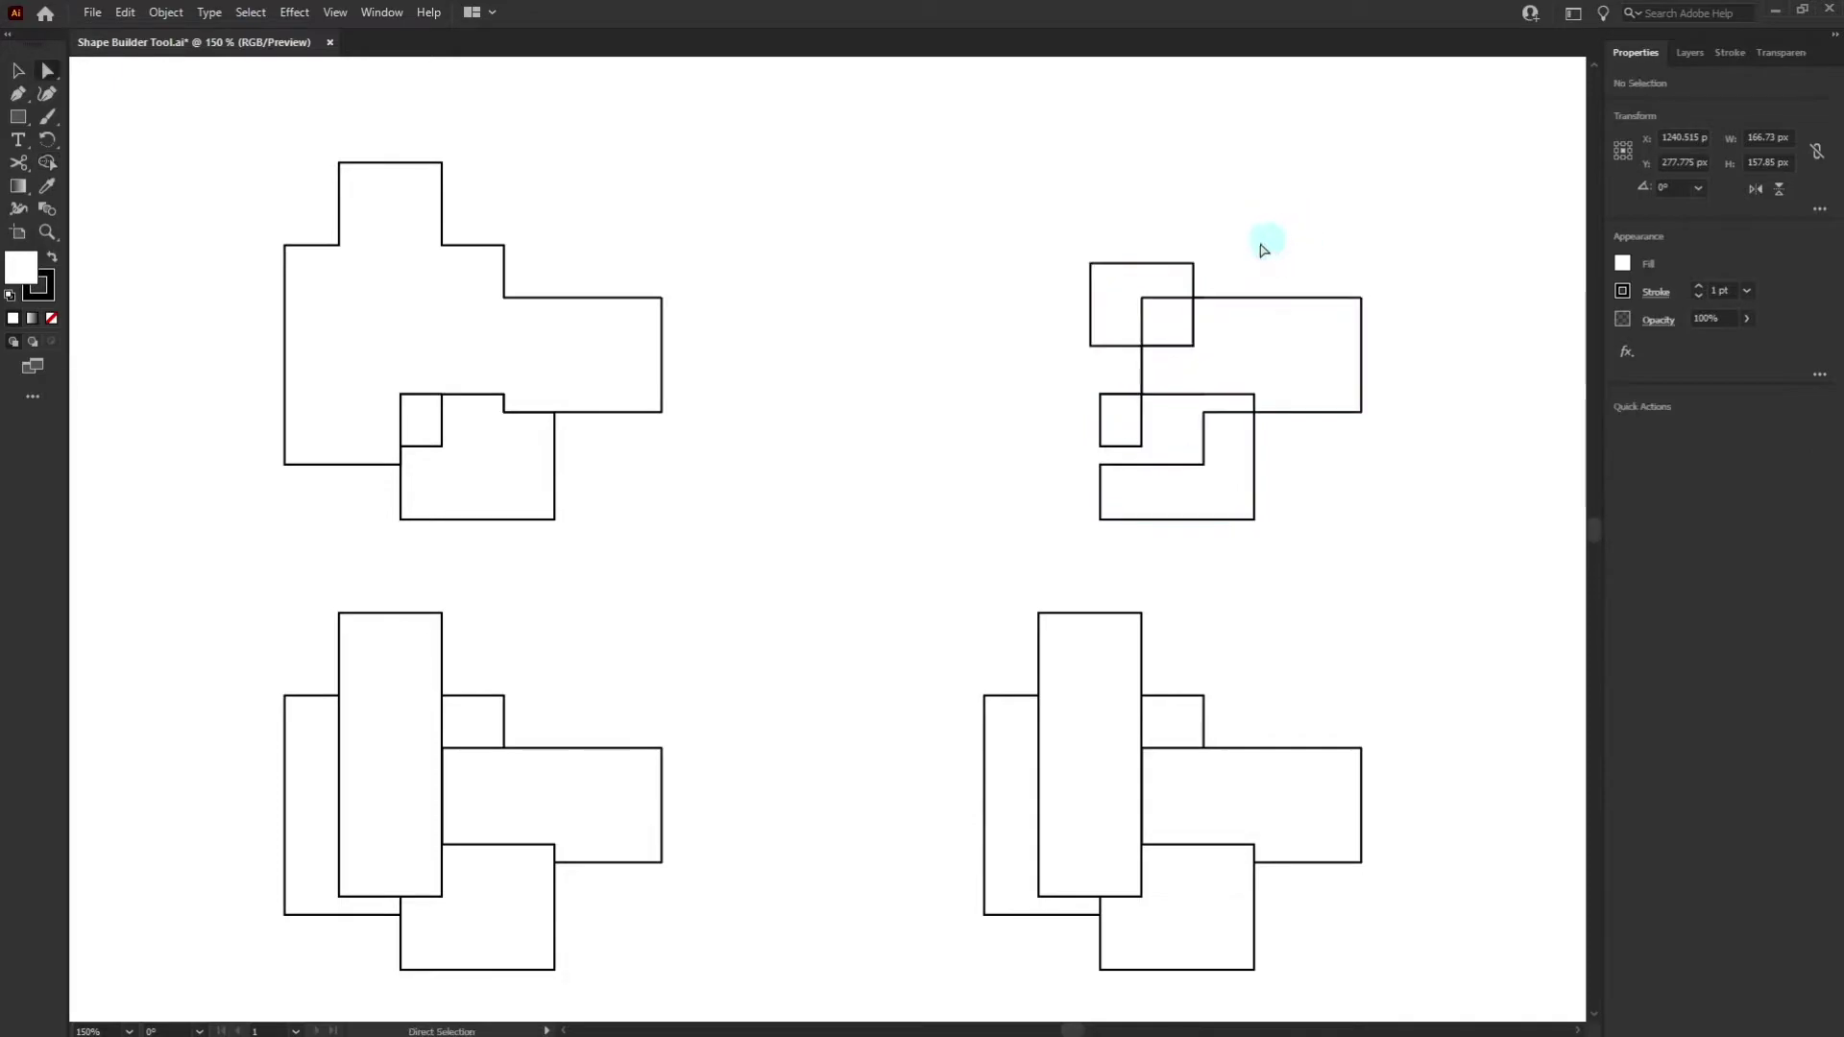
drag(1160, 278, 1115, 255)
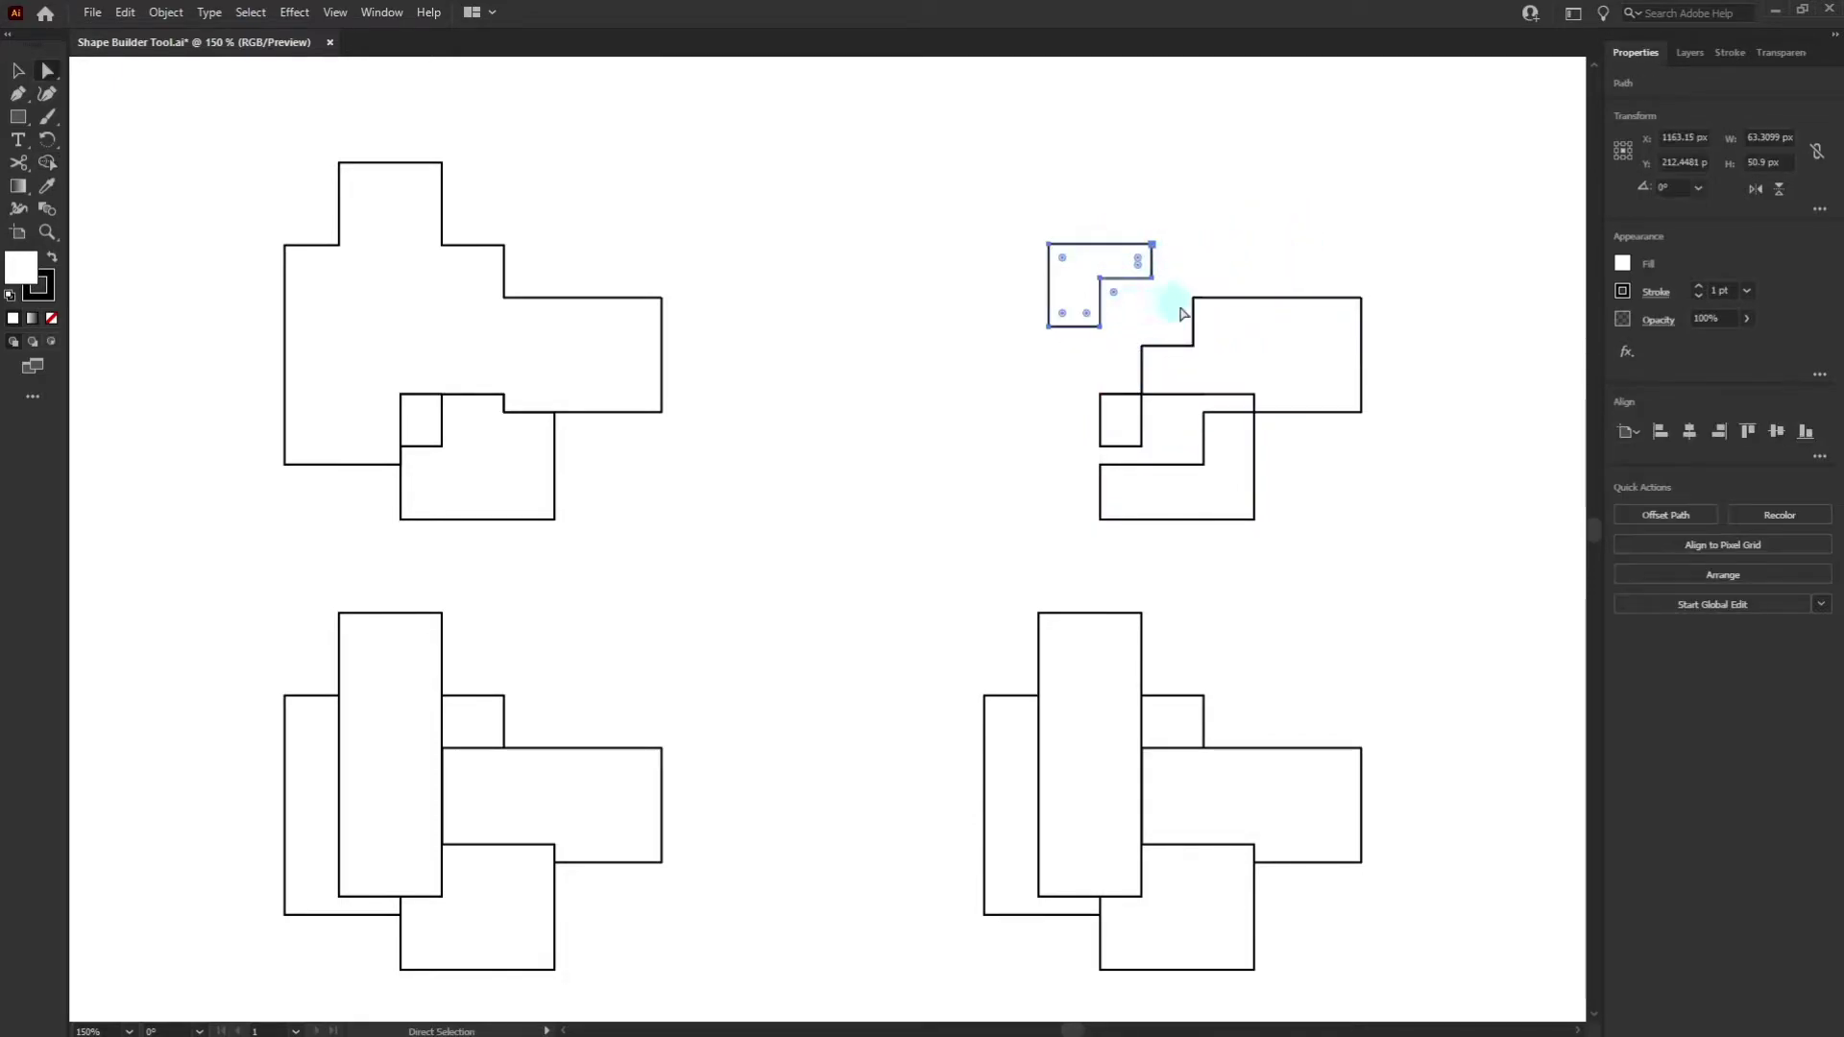
key(v)
key(ctrl+z)
key(a)
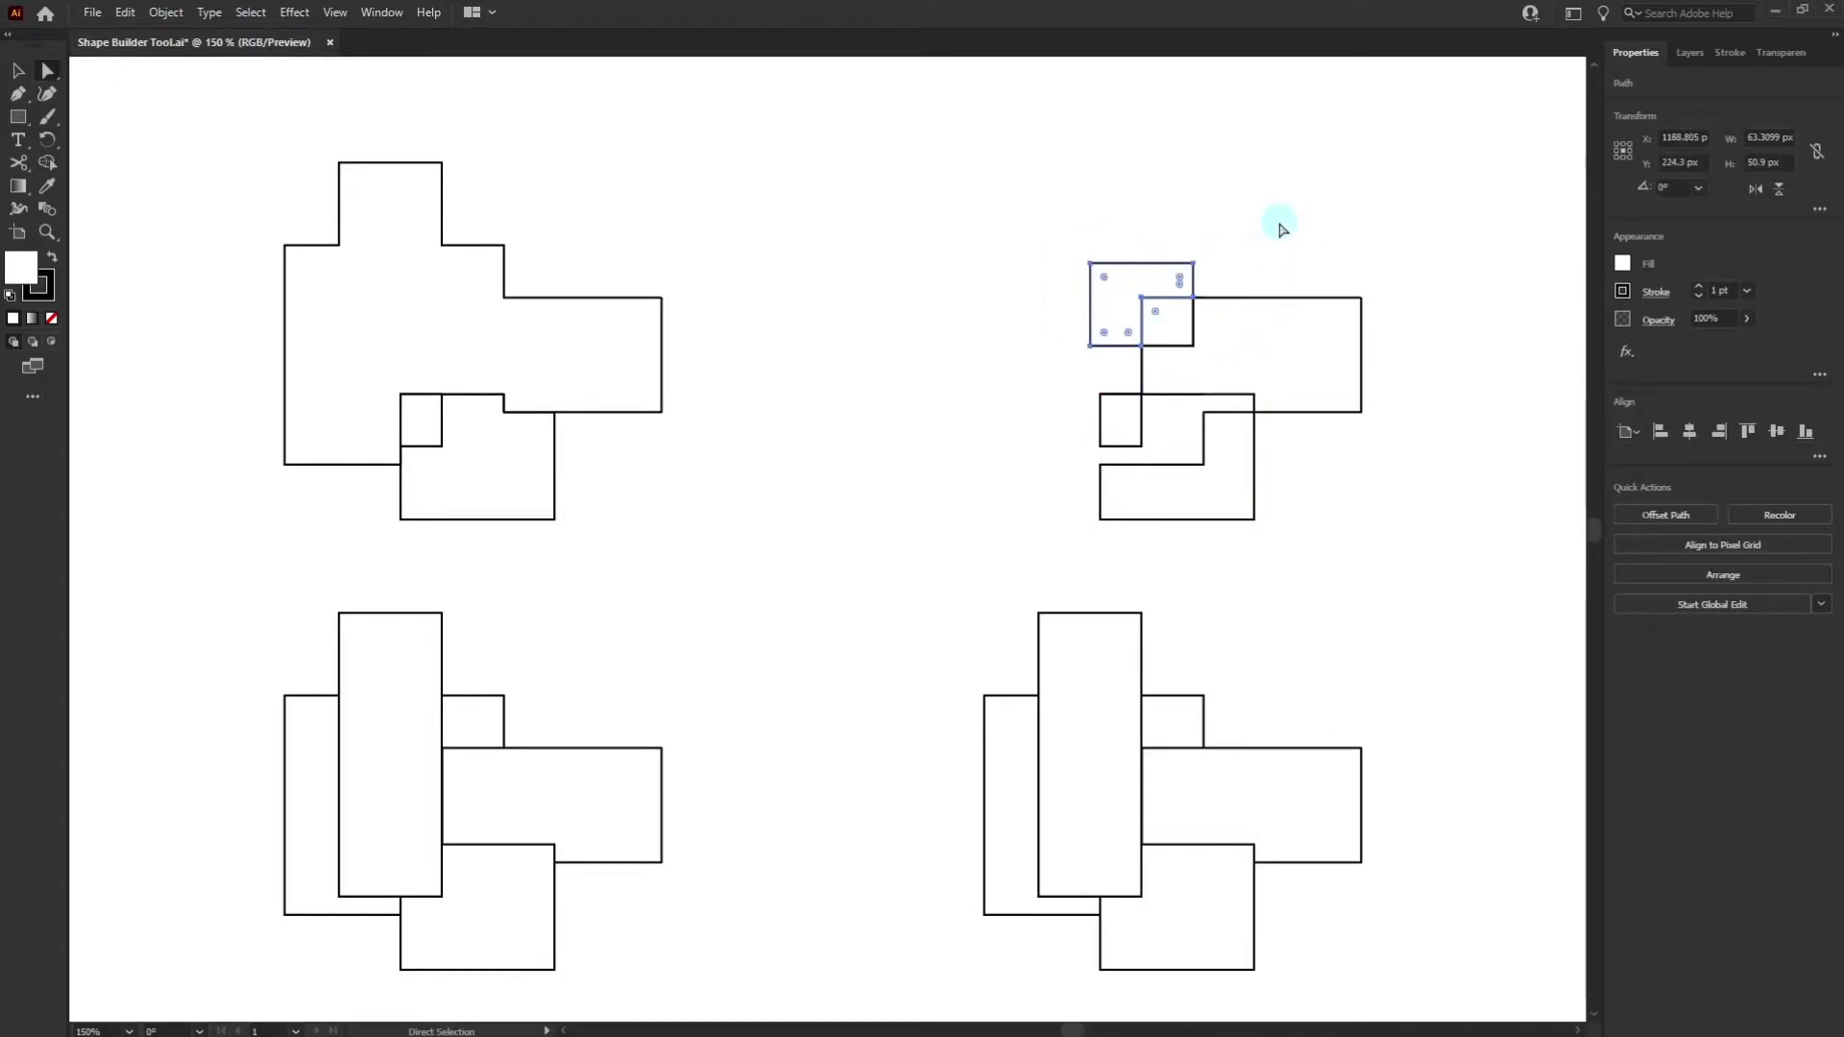
- Select the lower-left arrangement and separate the small overlap of its tall and lower rectangles with Shape Builder
click(1283, 228)
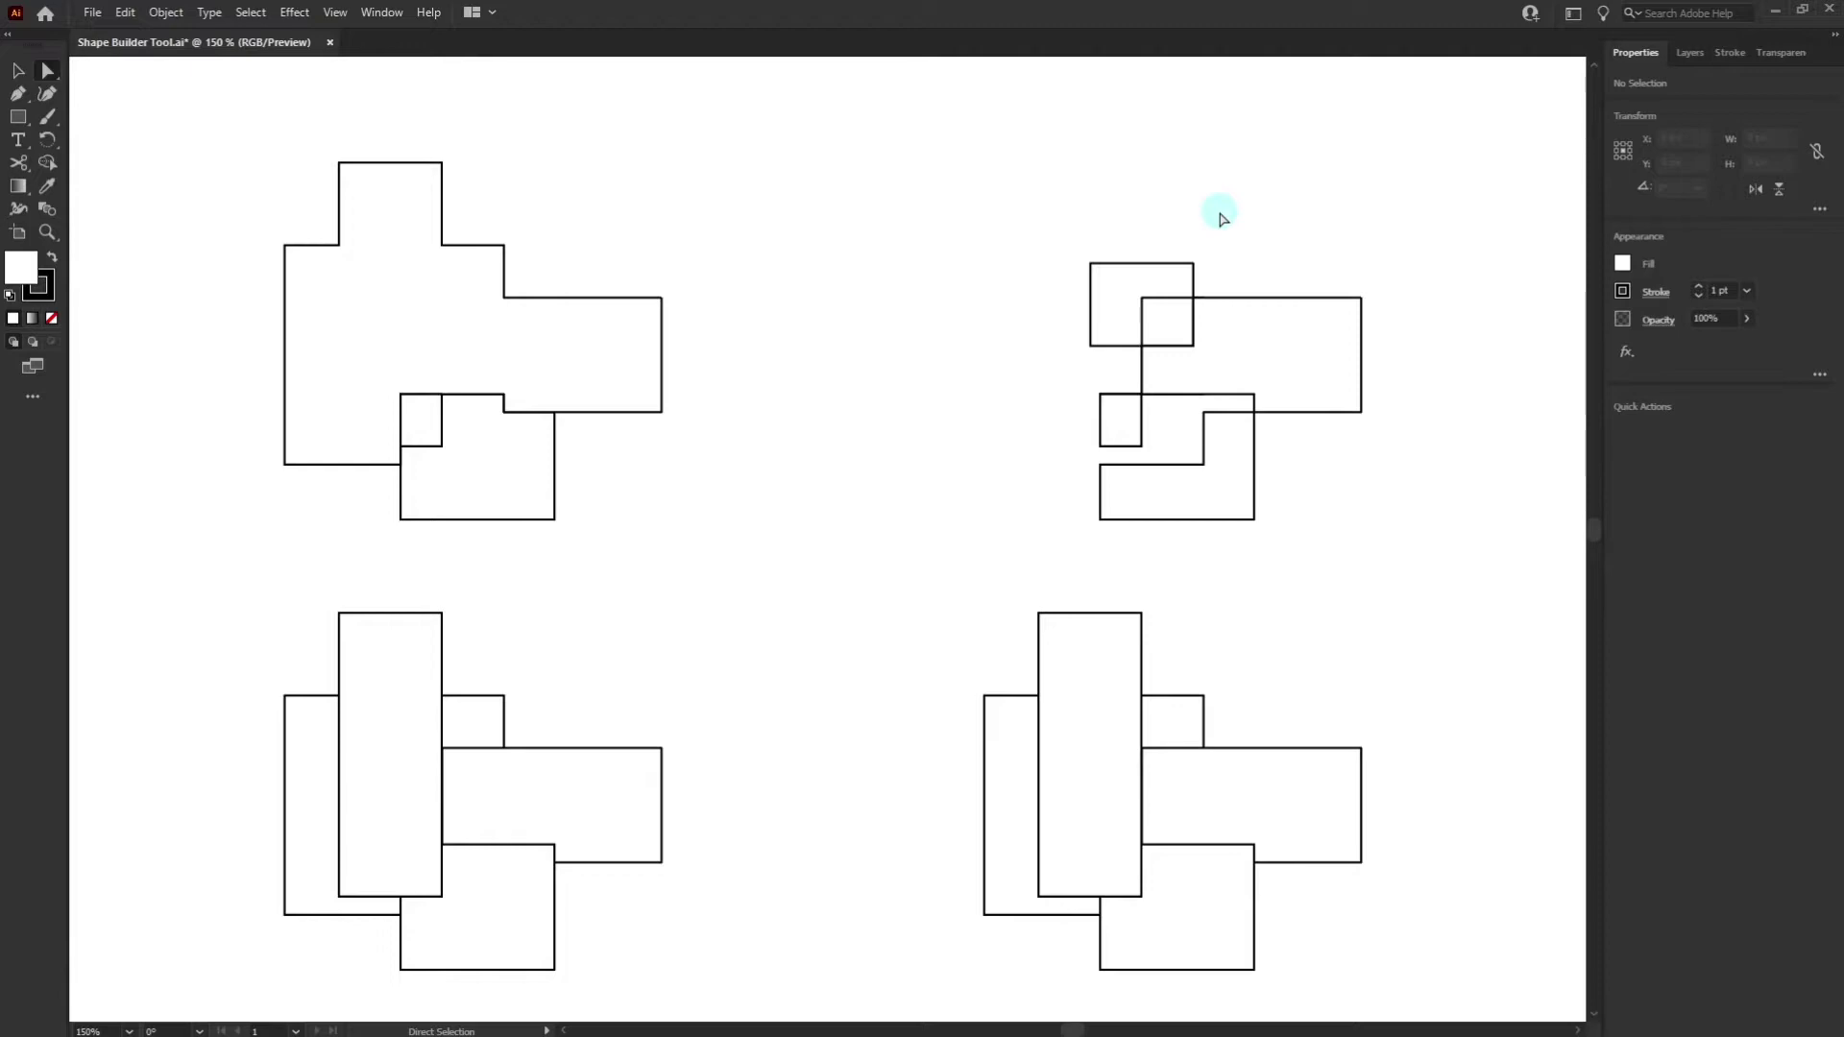
key(v)
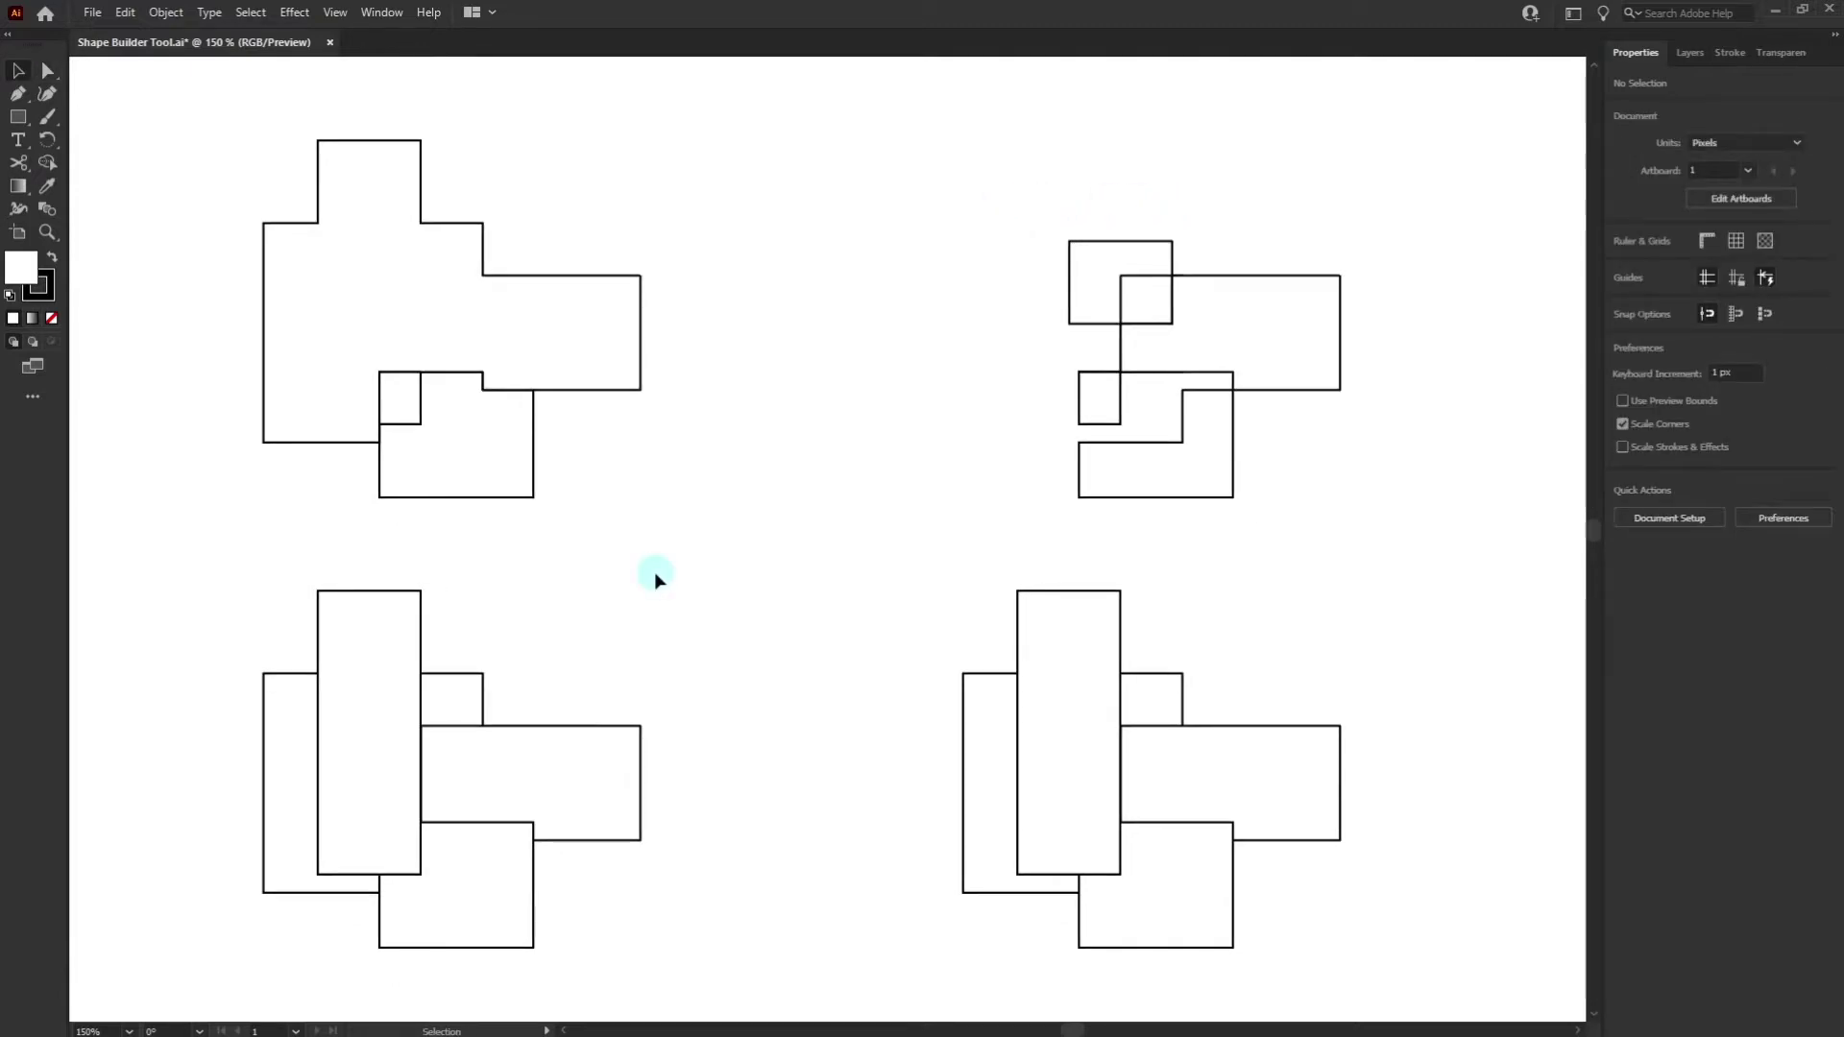
drag(172, 571, 699, 961)
key(shift+m)
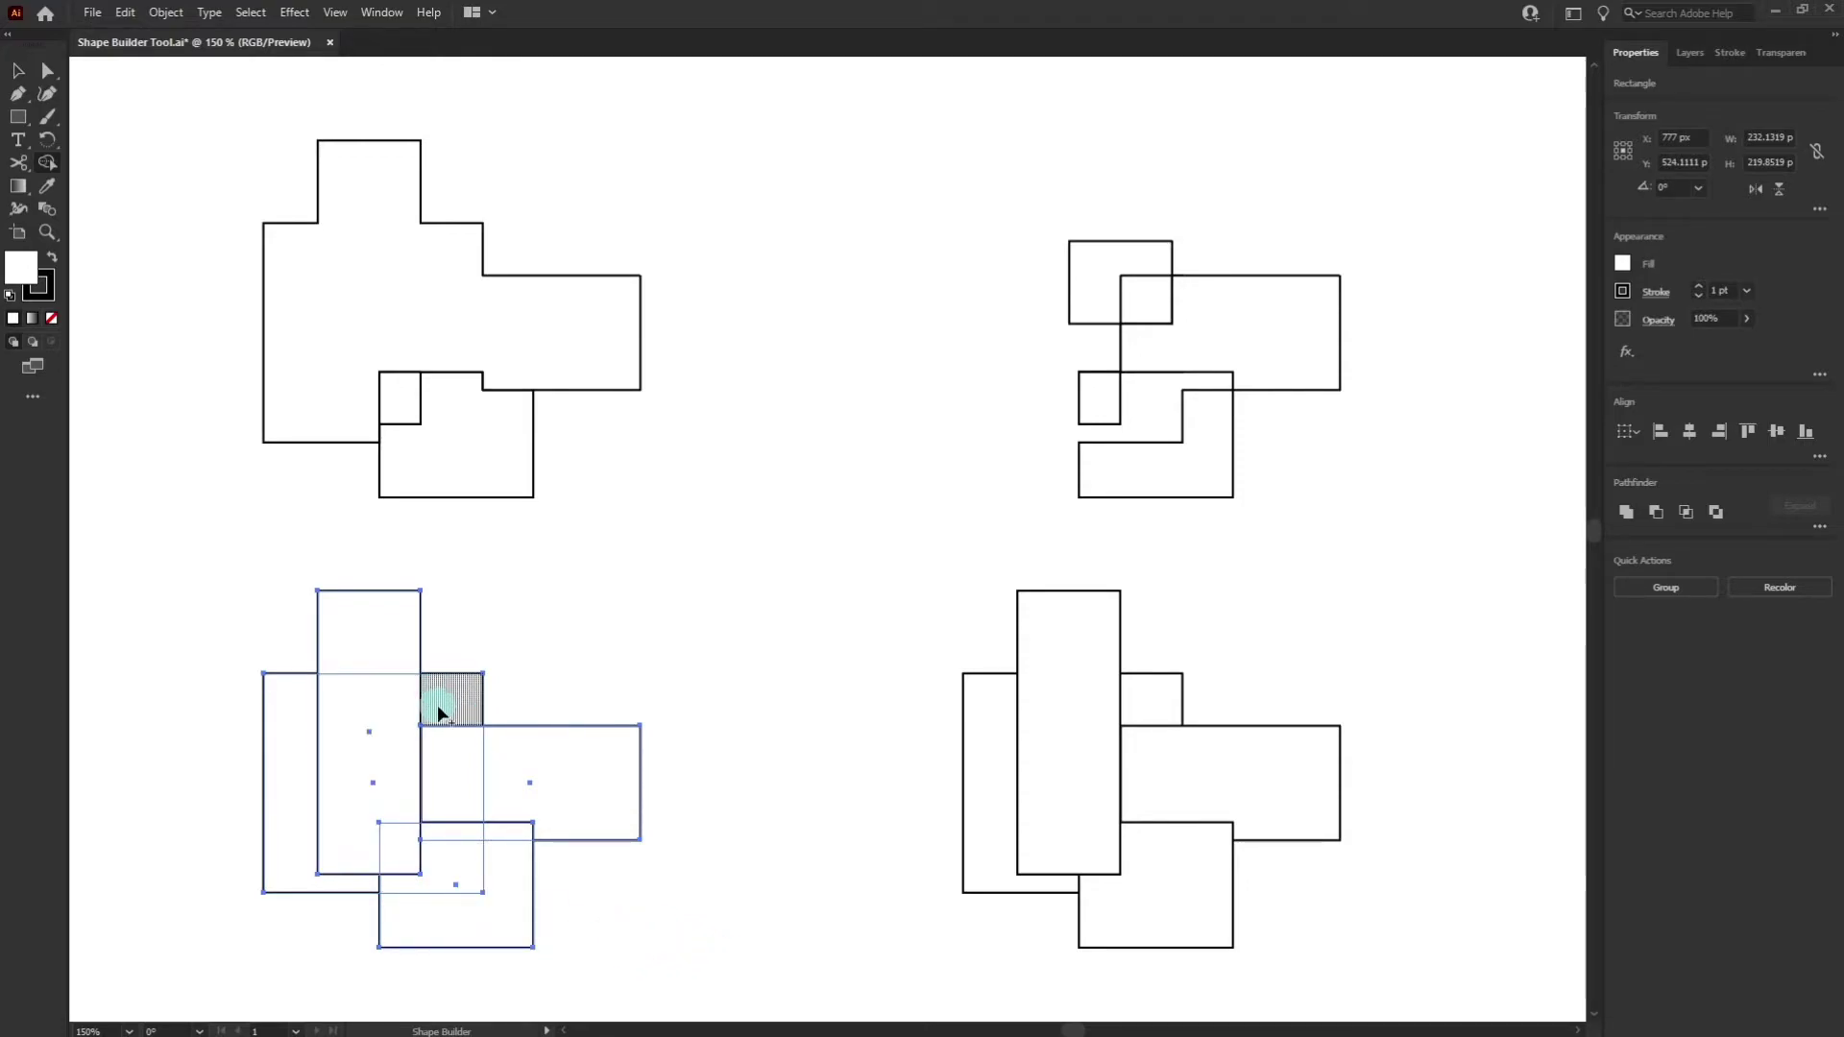
click(396, 842)
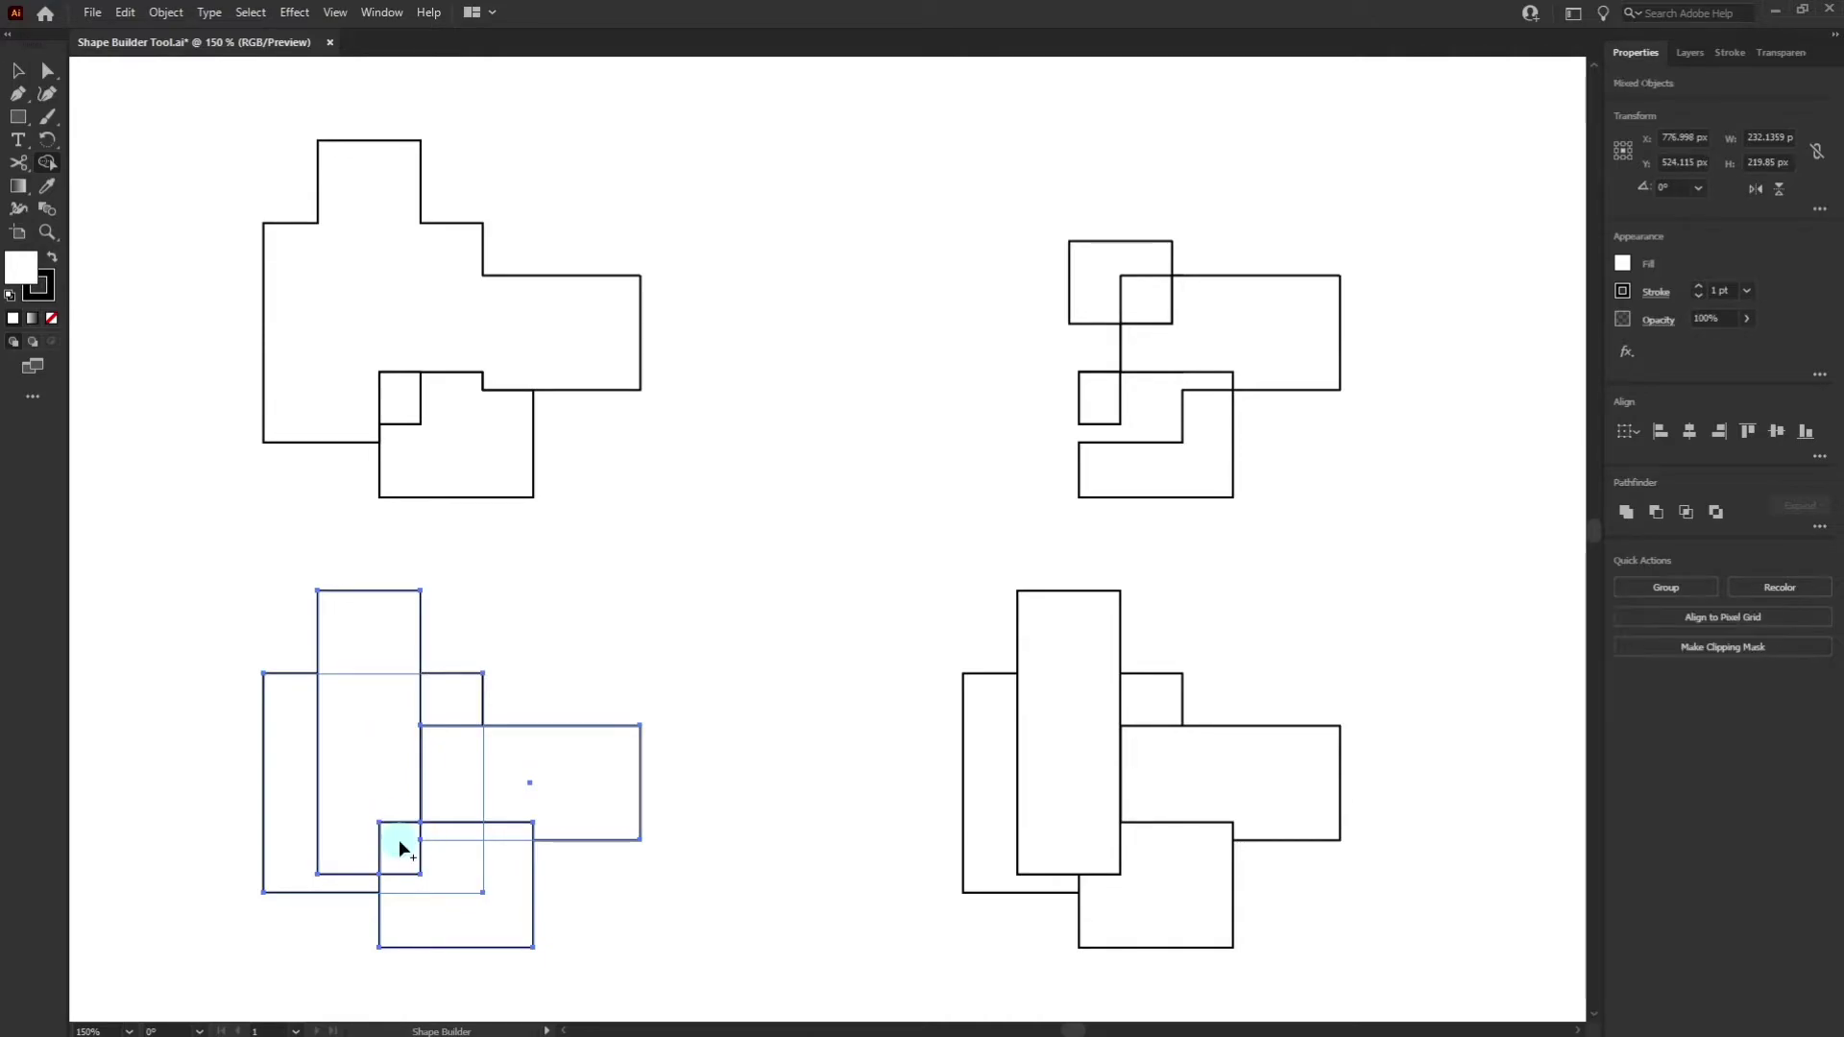
- Move the separated small rectangle out of the lower-left arrangement and delete it
key(v)
click(672, 853)
click(399, 845)
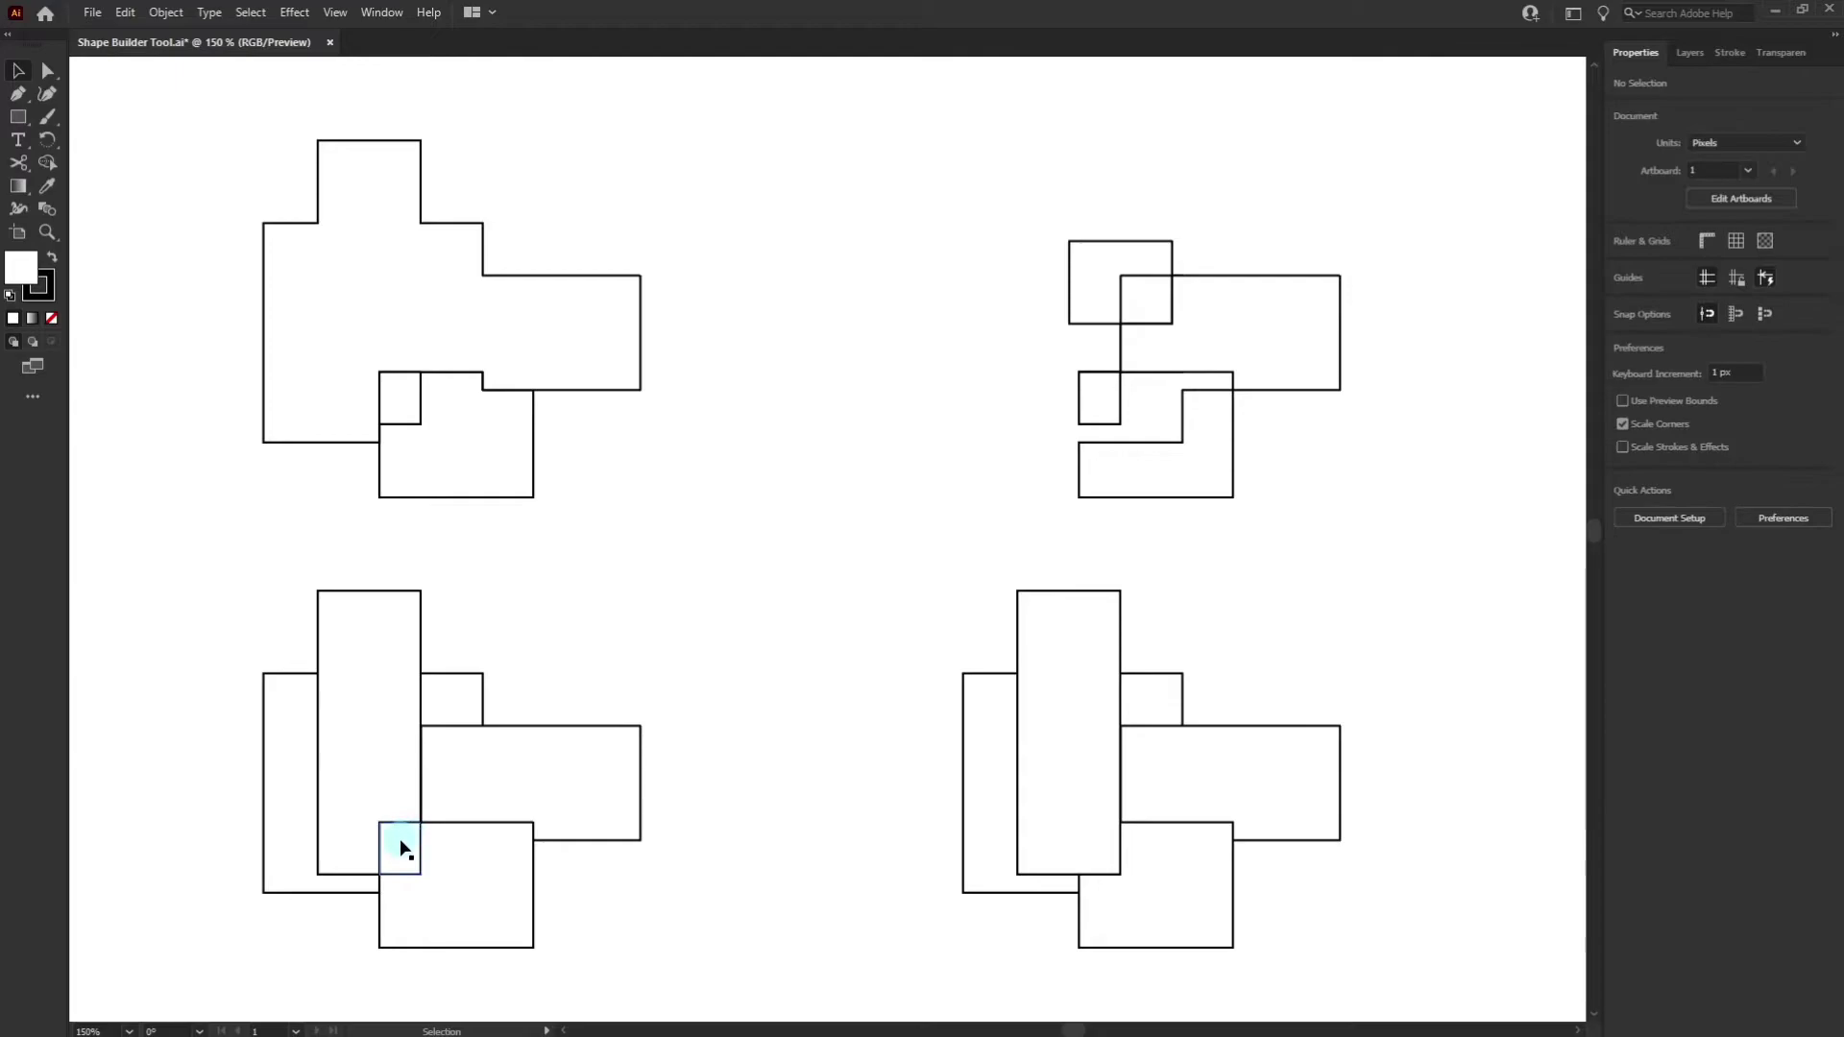
drag(399, 838, 653, 574)
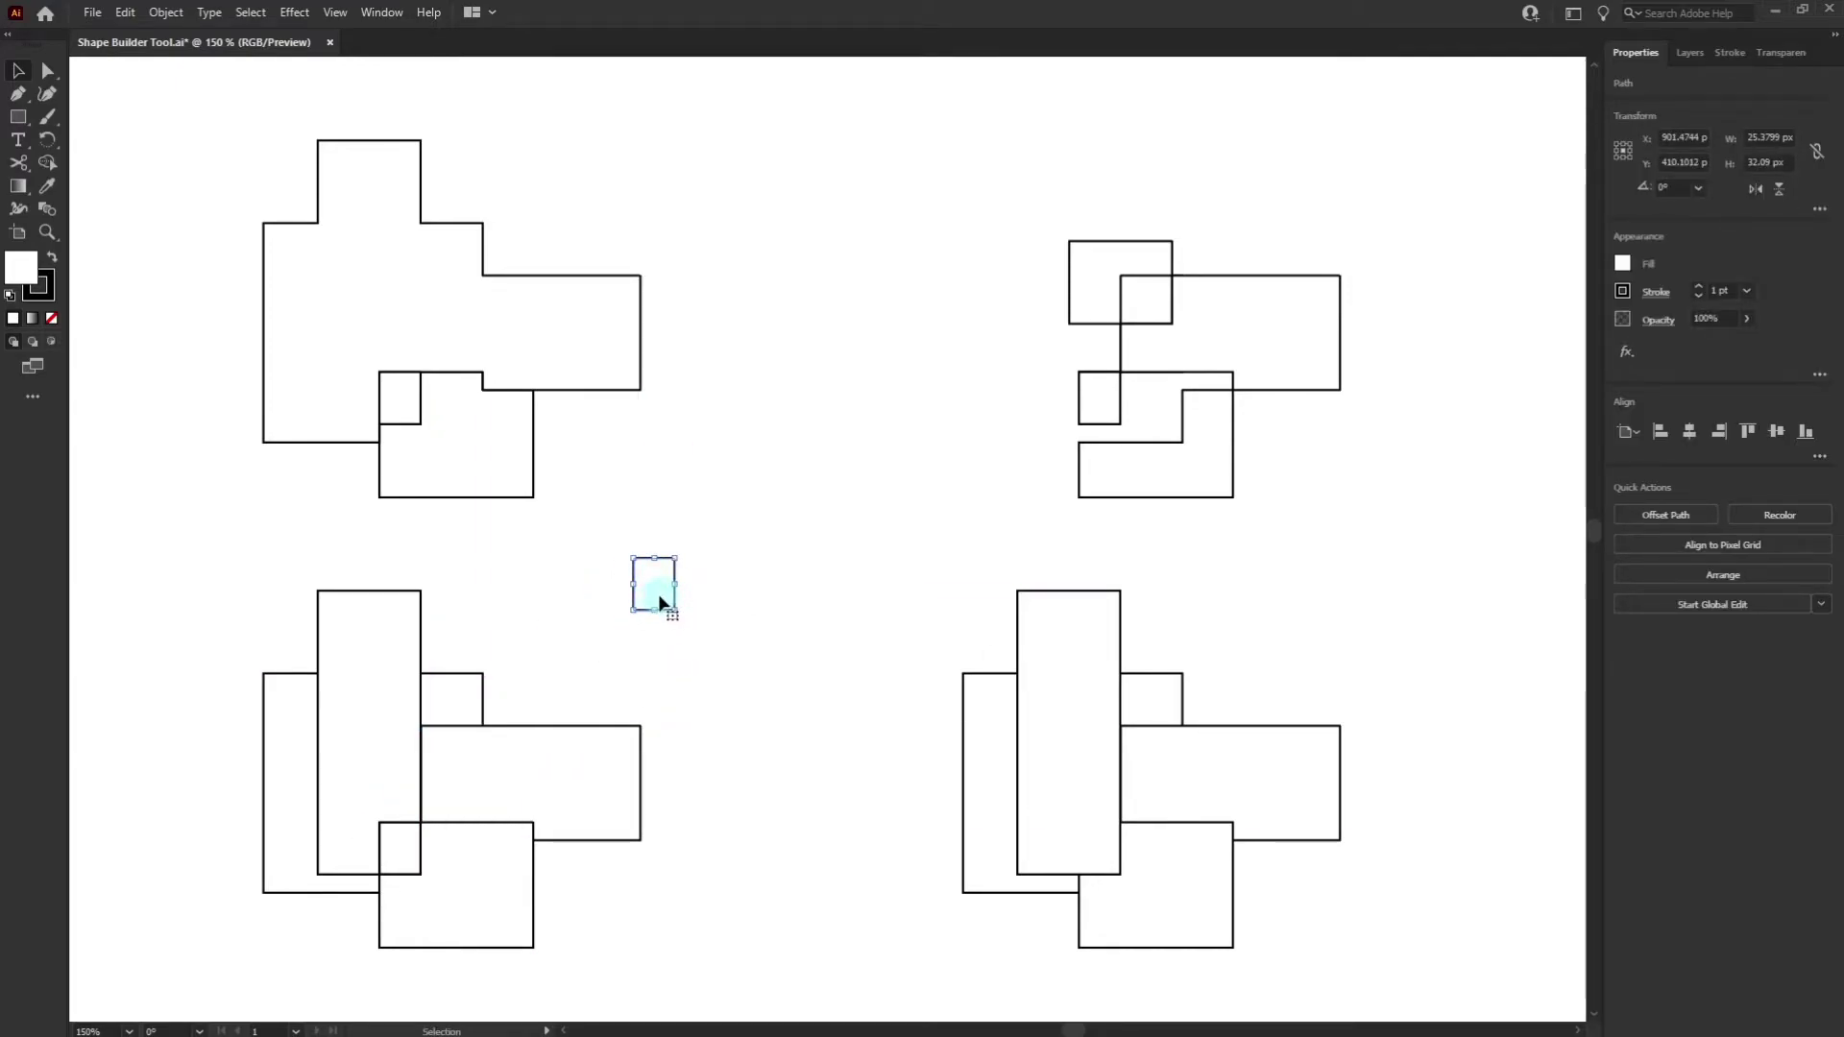
key(Delete)
- Select the lower-left arrangement and separate the overlap of the tall rectangle with the large square using Shape Builder
drag(742, 895, 158, 620)
key(shift+m)
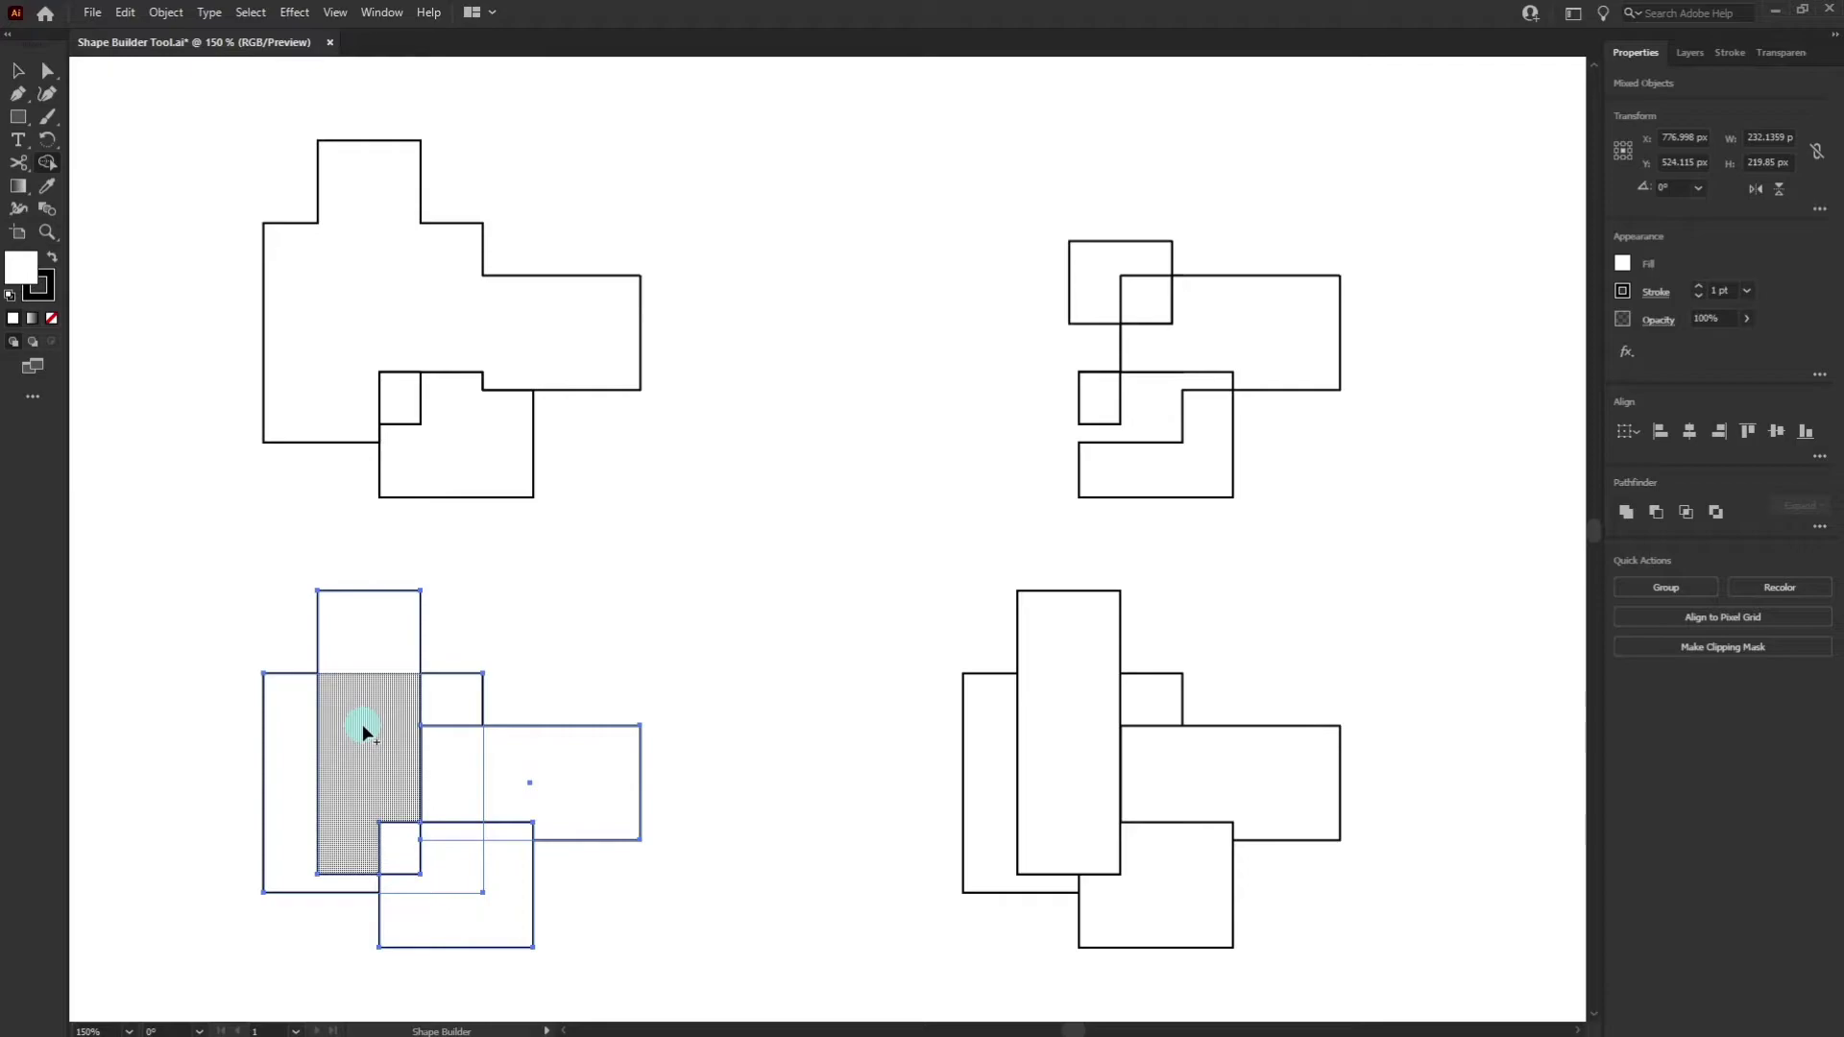
click(361, 724)
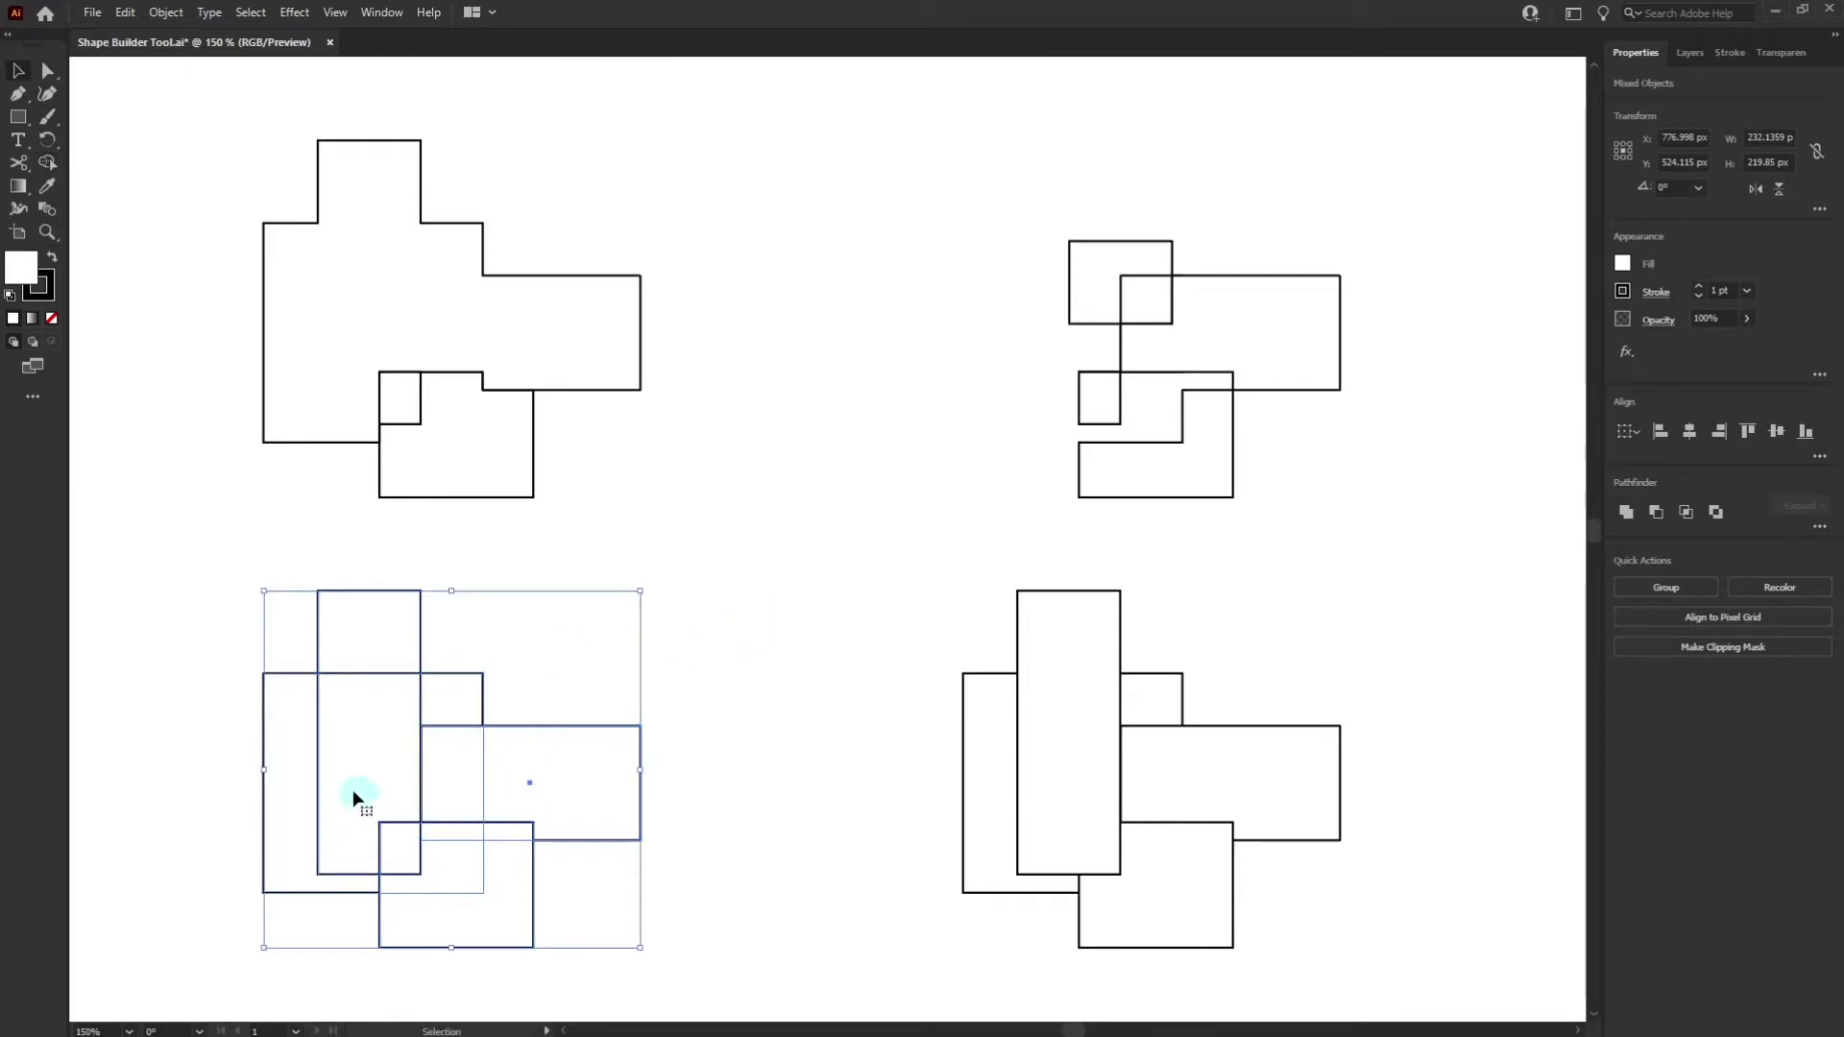
click(363, 760)
- Move the separated notched piece up and away from the lower-left arrangement to check it, and undo the move
key(v)
click(516, 669)
drag(380, 712, 739, 530)
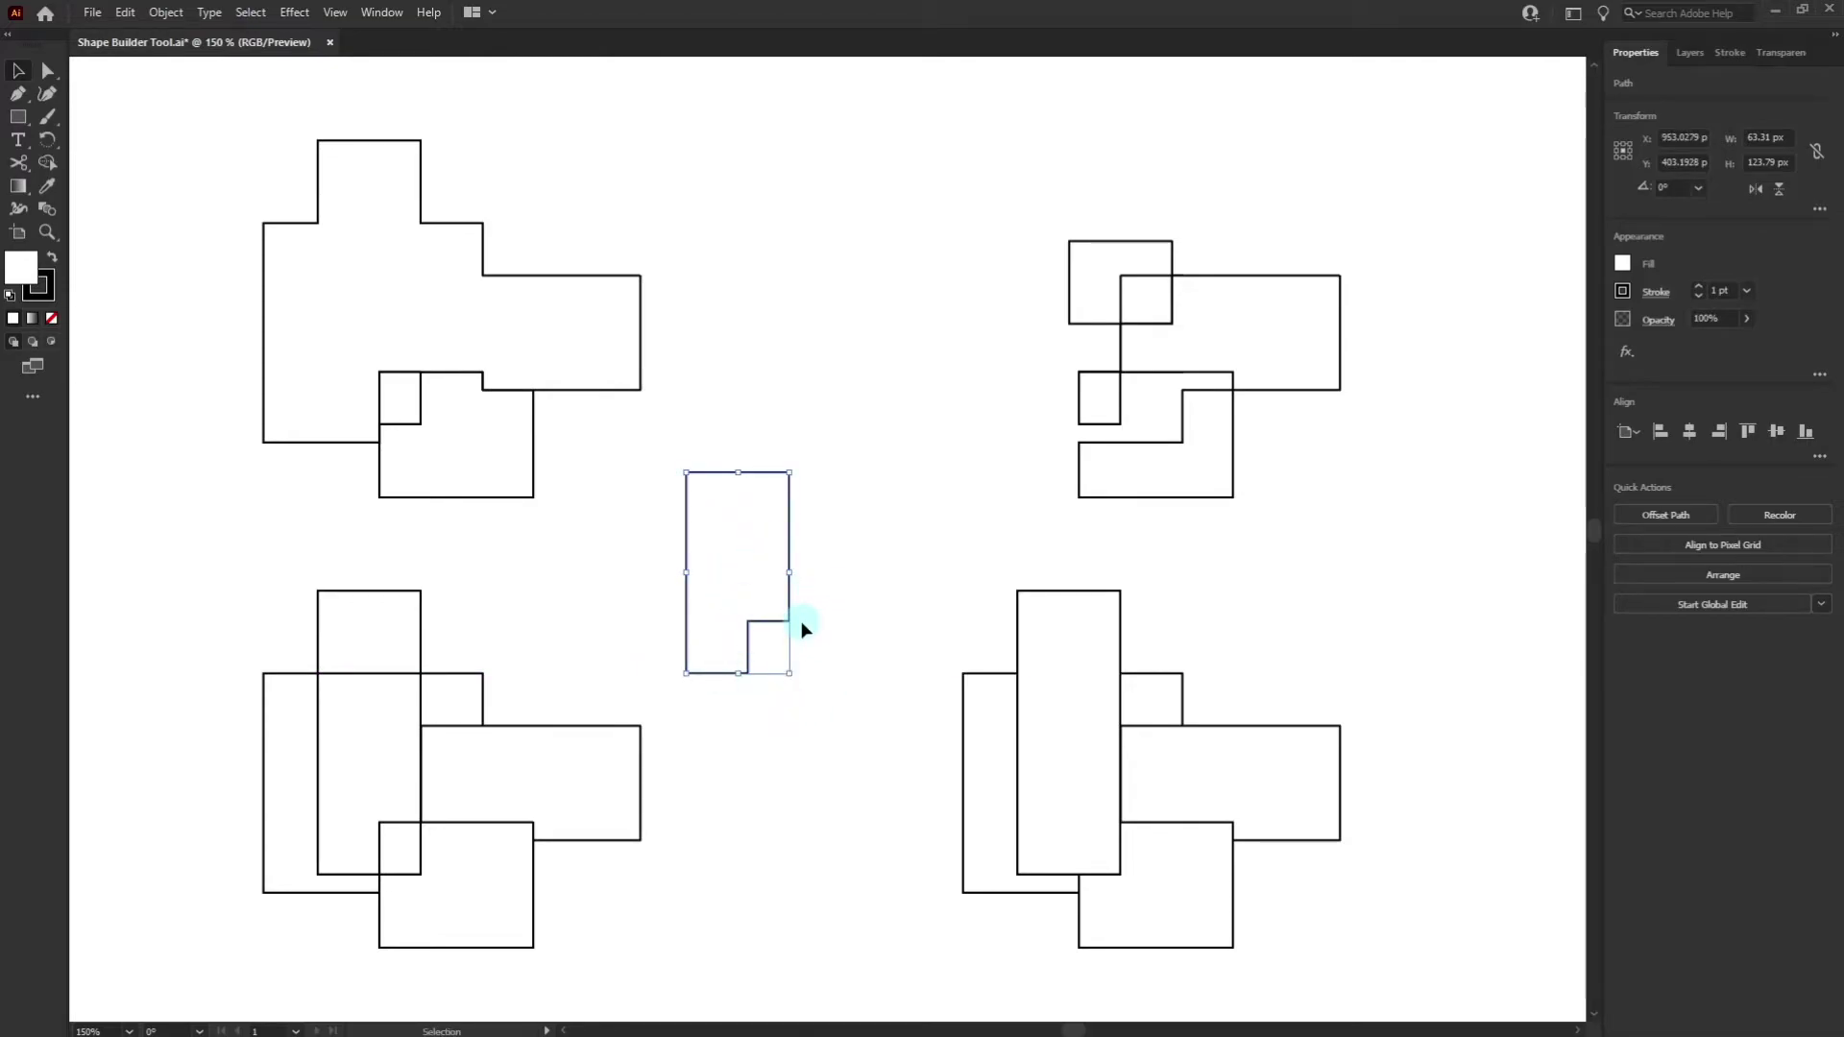
key(ctrl+z)
key(ctrl+z)
key(ctrl+z)
- Give all rectangles in the lower-right arrangement a bright cyan fill and no stroke
key(space)
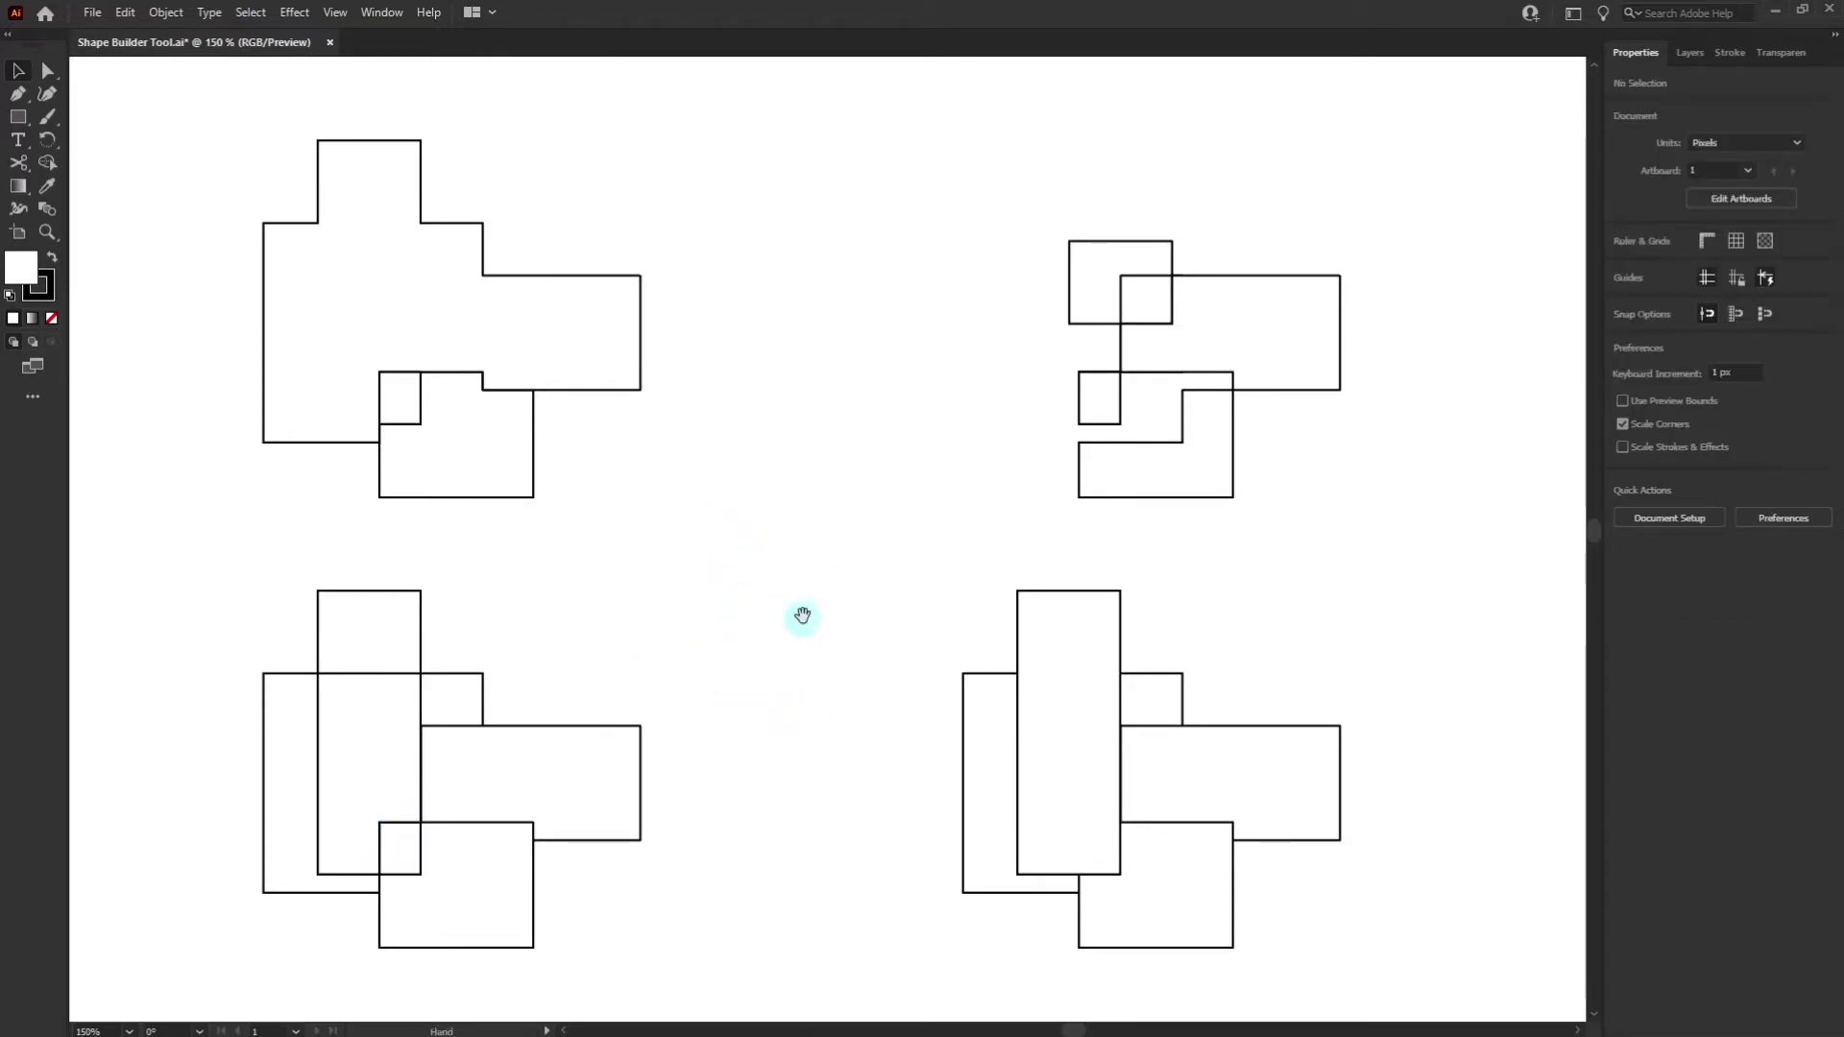
drag(802, 620, 770, 613)
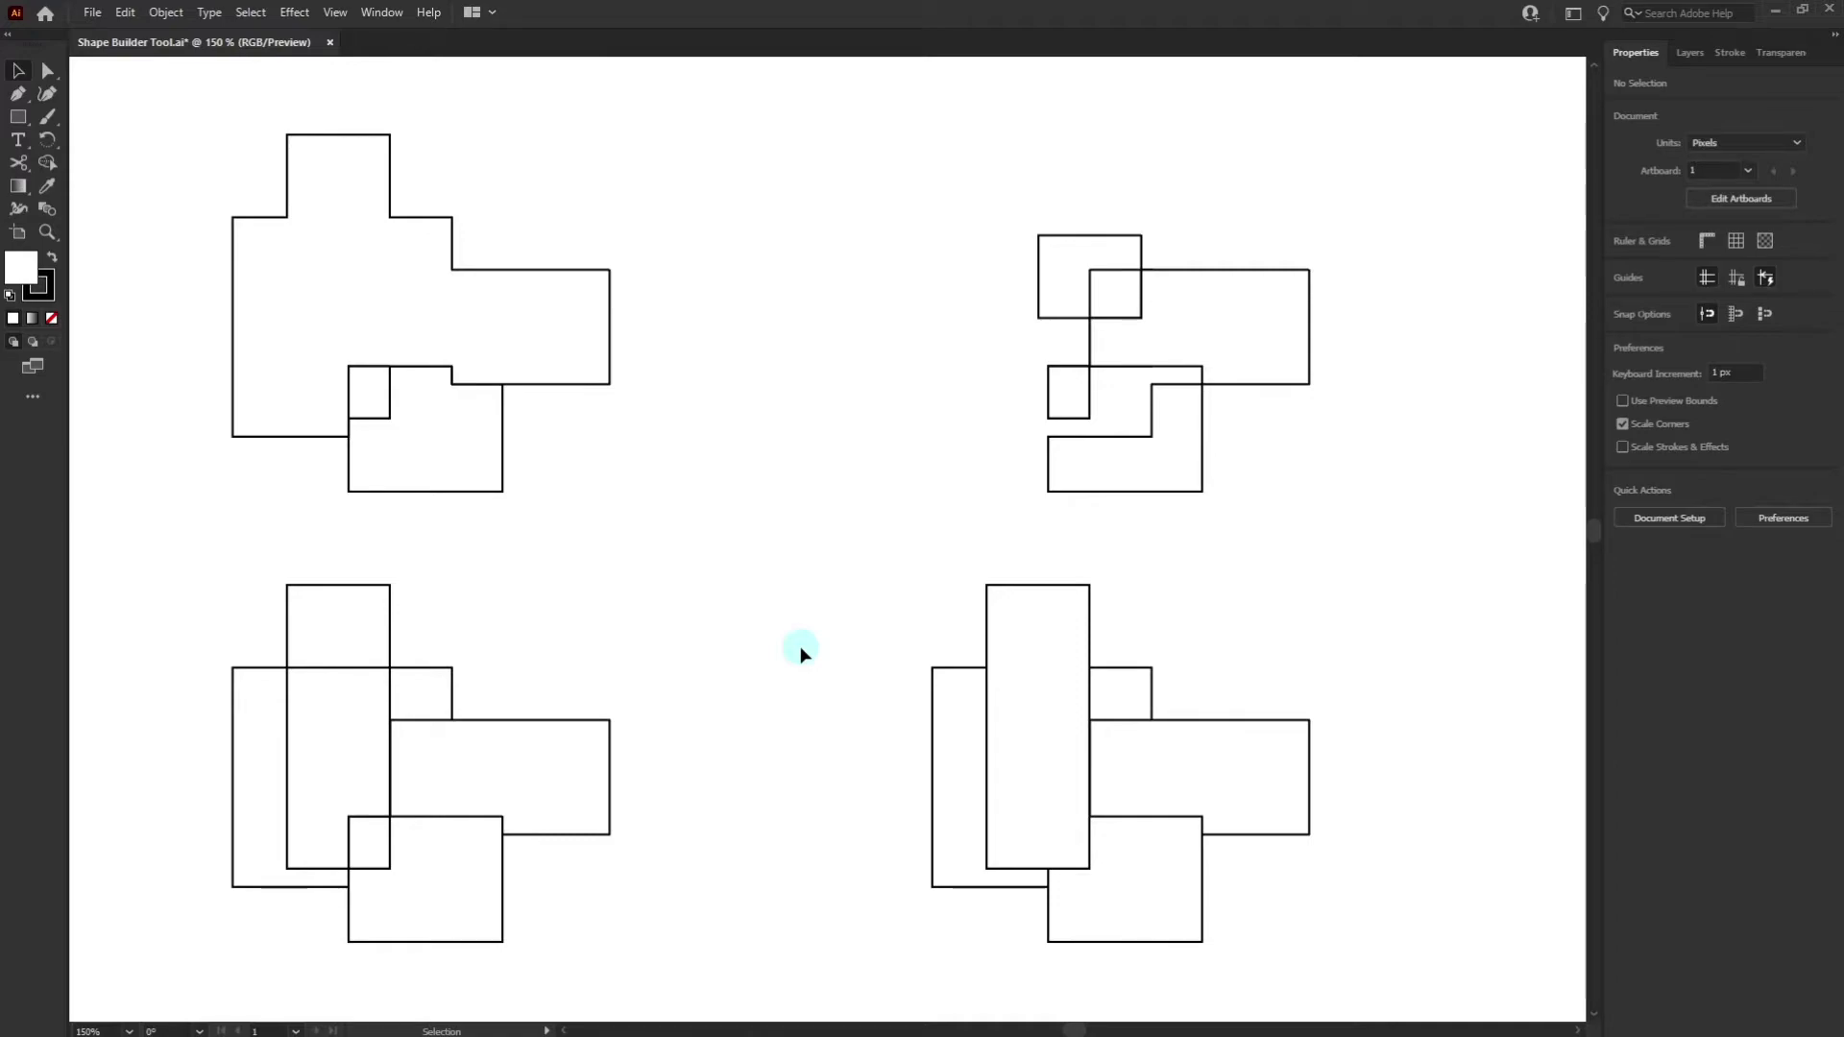
drag(861, 574, 1402, 1010)
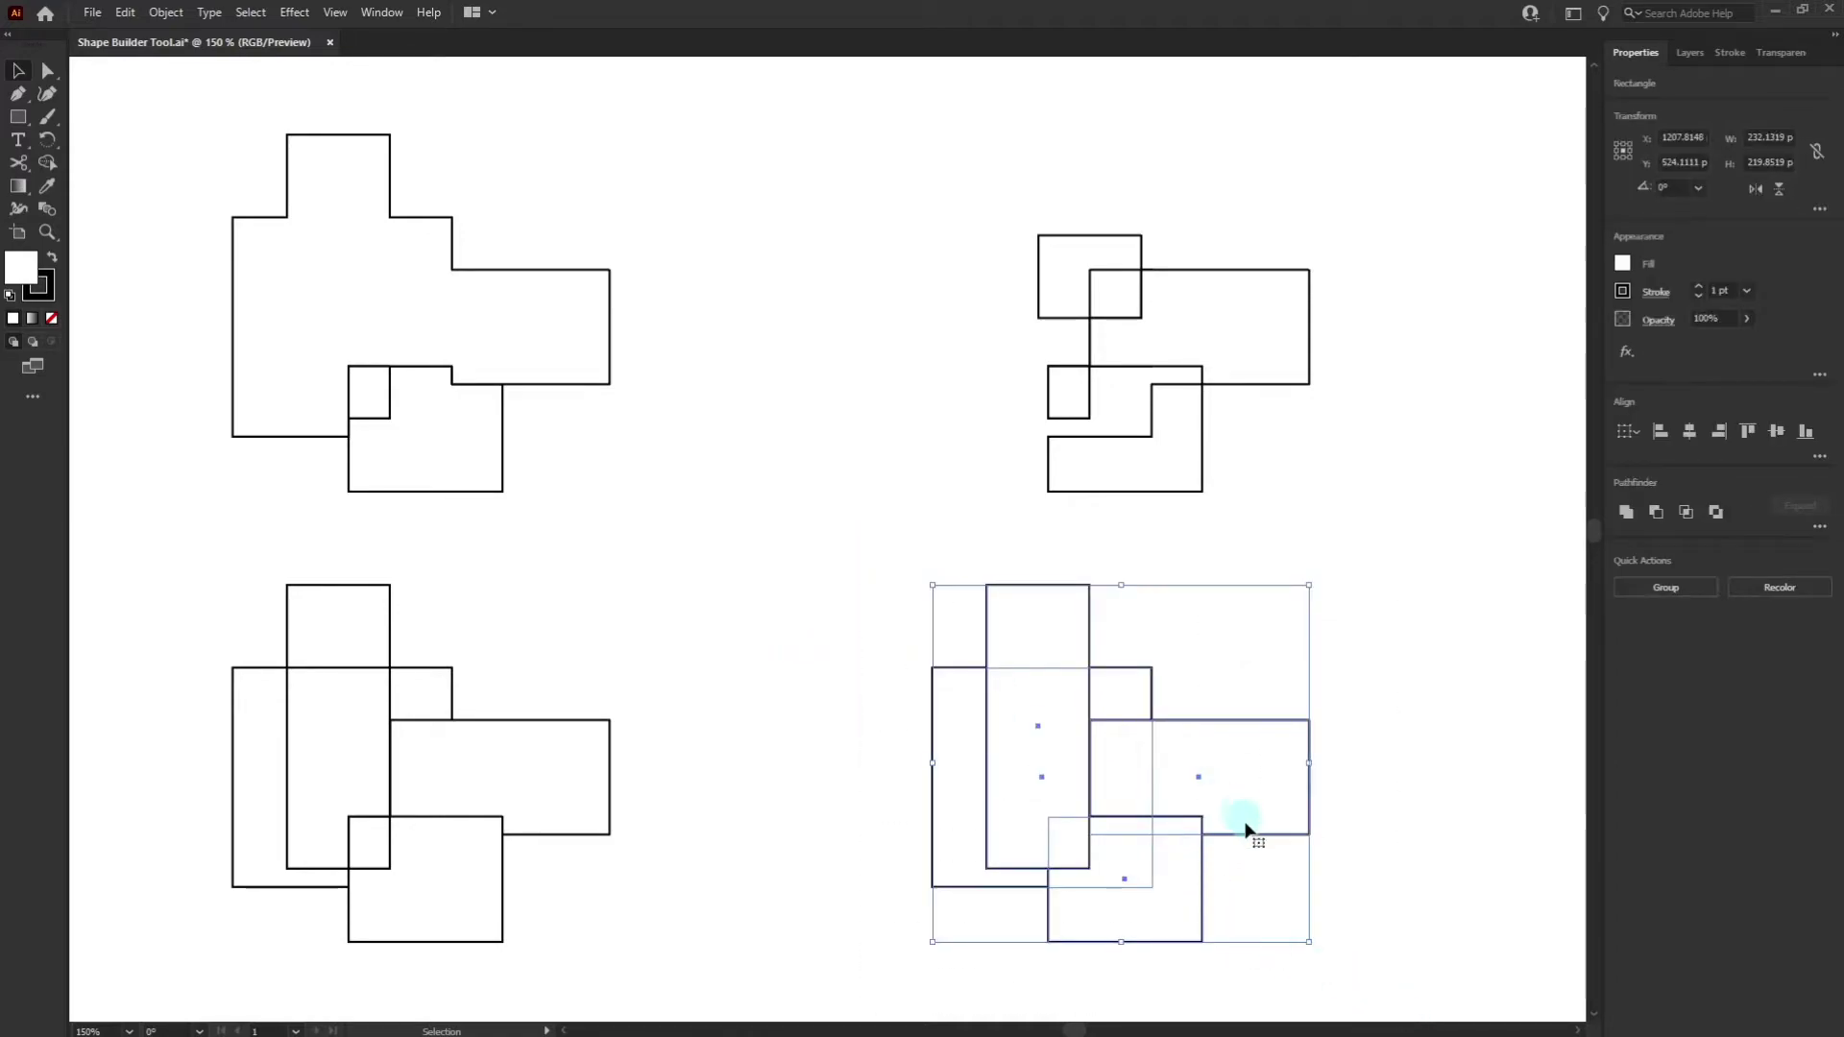
double_click(20, 267)
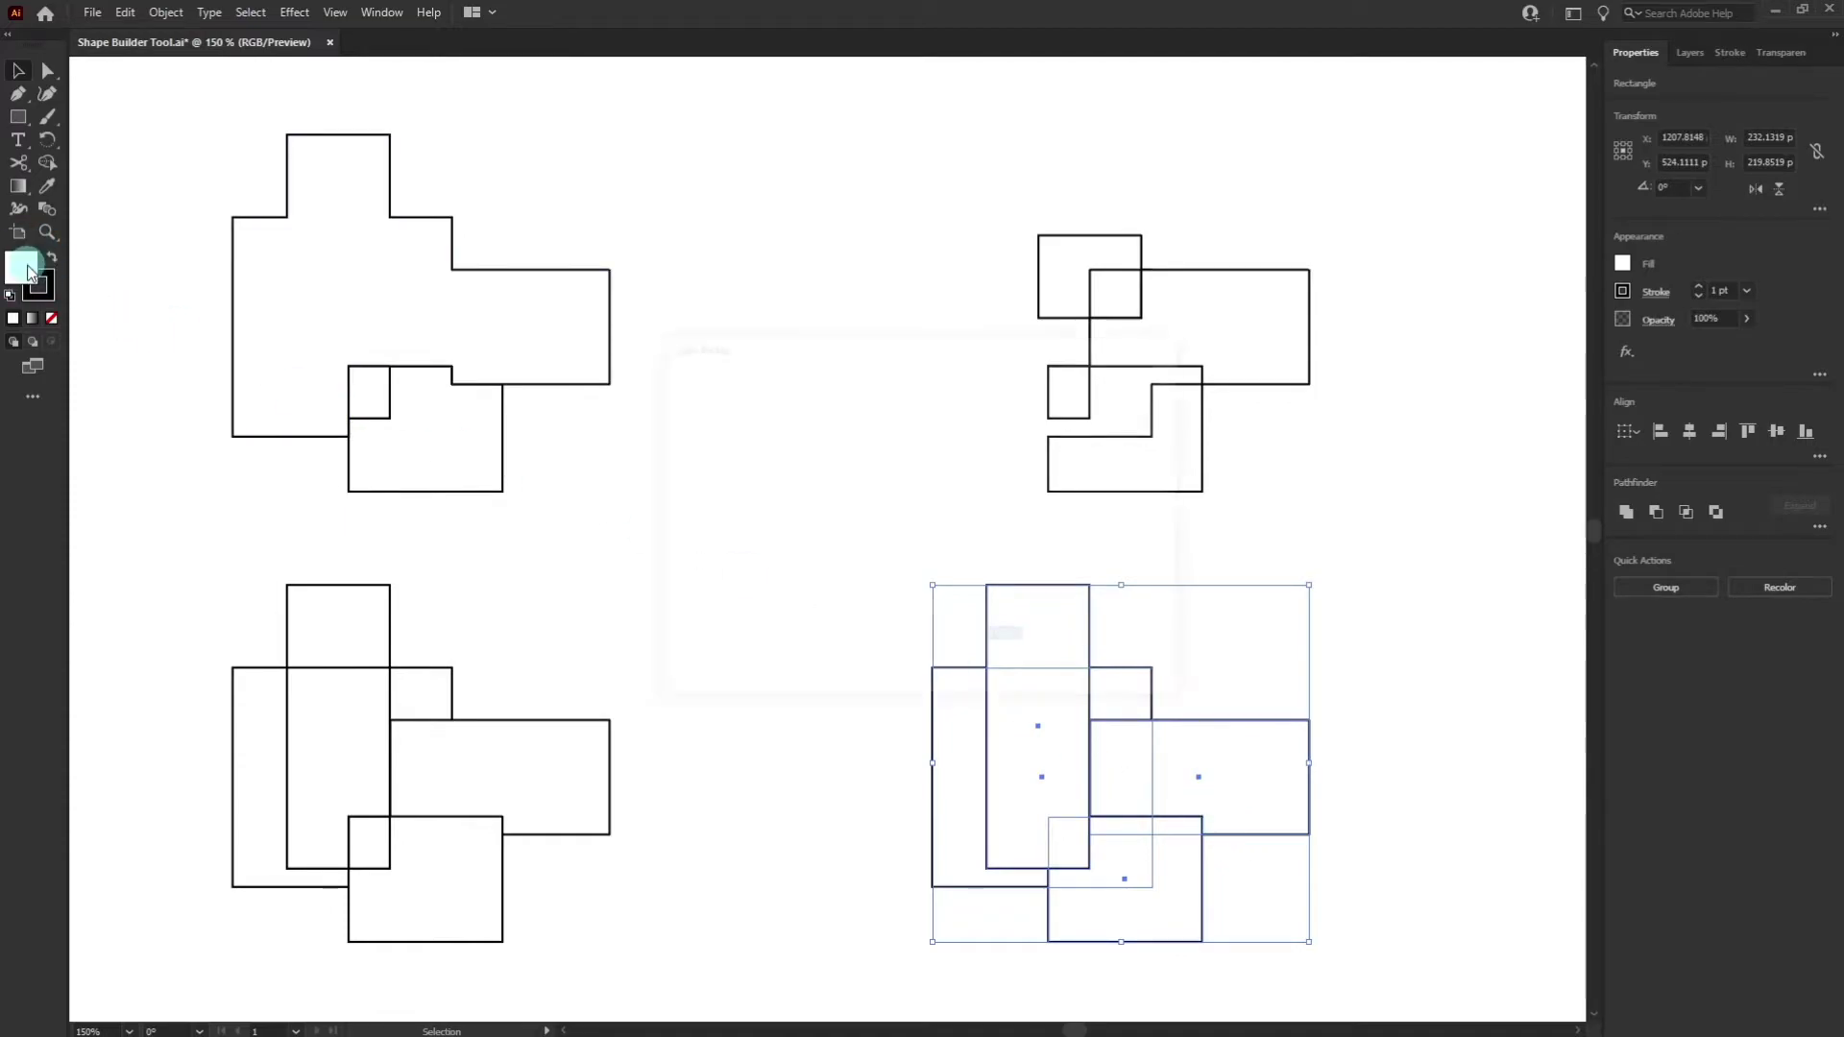
drag(937, 487, 945, 527)
click(898, 405)
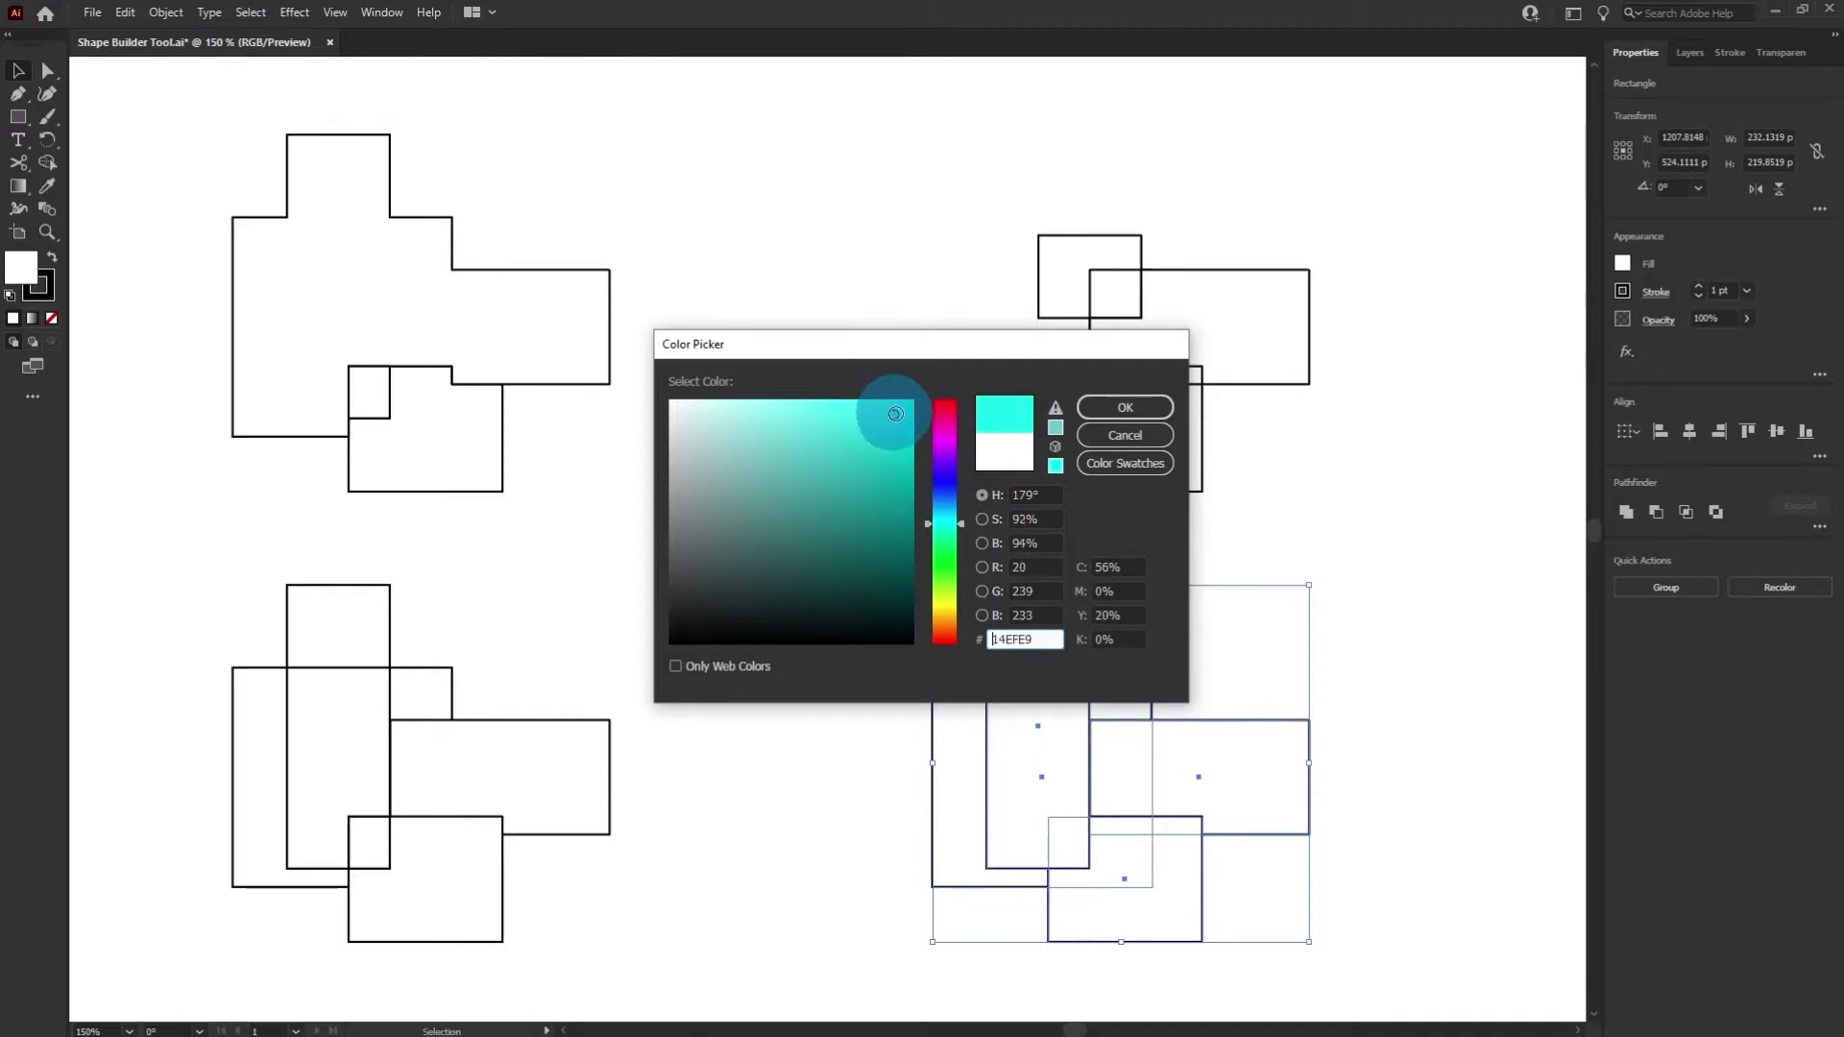
click(1116, 413)
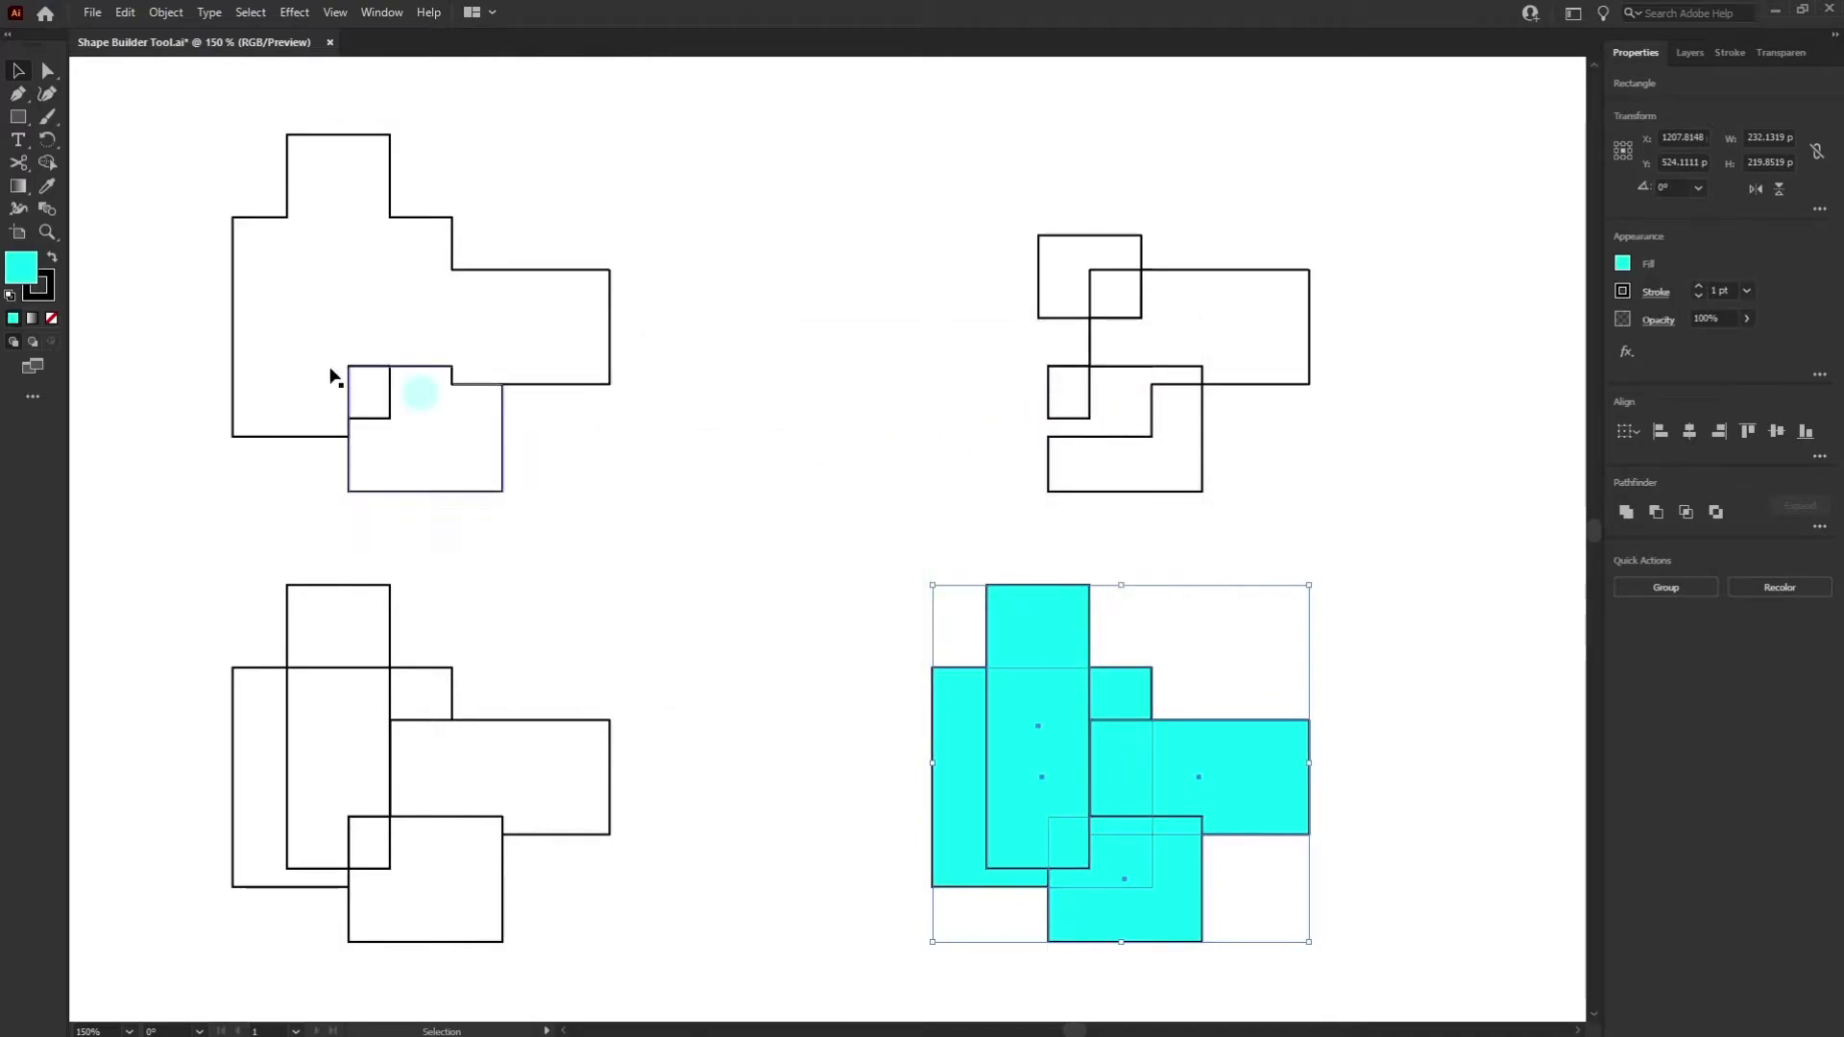
click(51, 318)
click(19, 266)
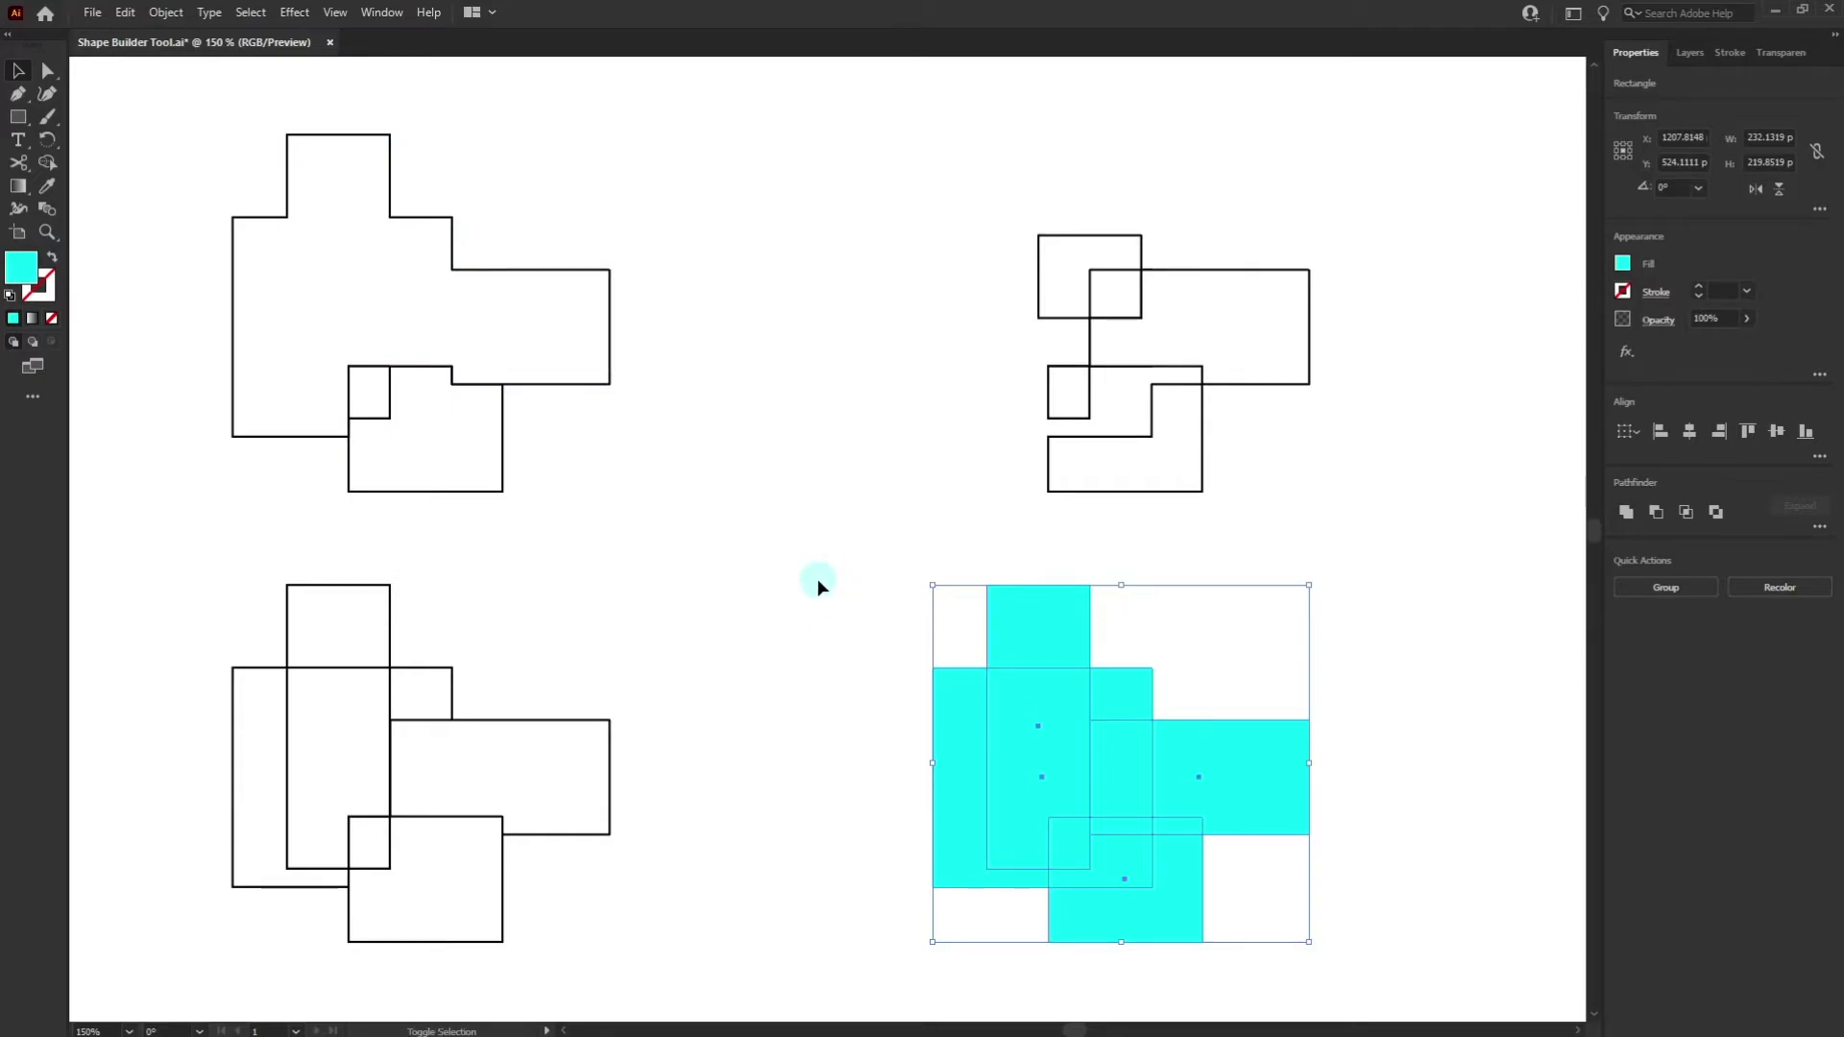
- Delete the tall rectangle's overlap regions and the strip between the wide and lower rectangles in the cyan arrangement with Shape Builder
key(shift+m)
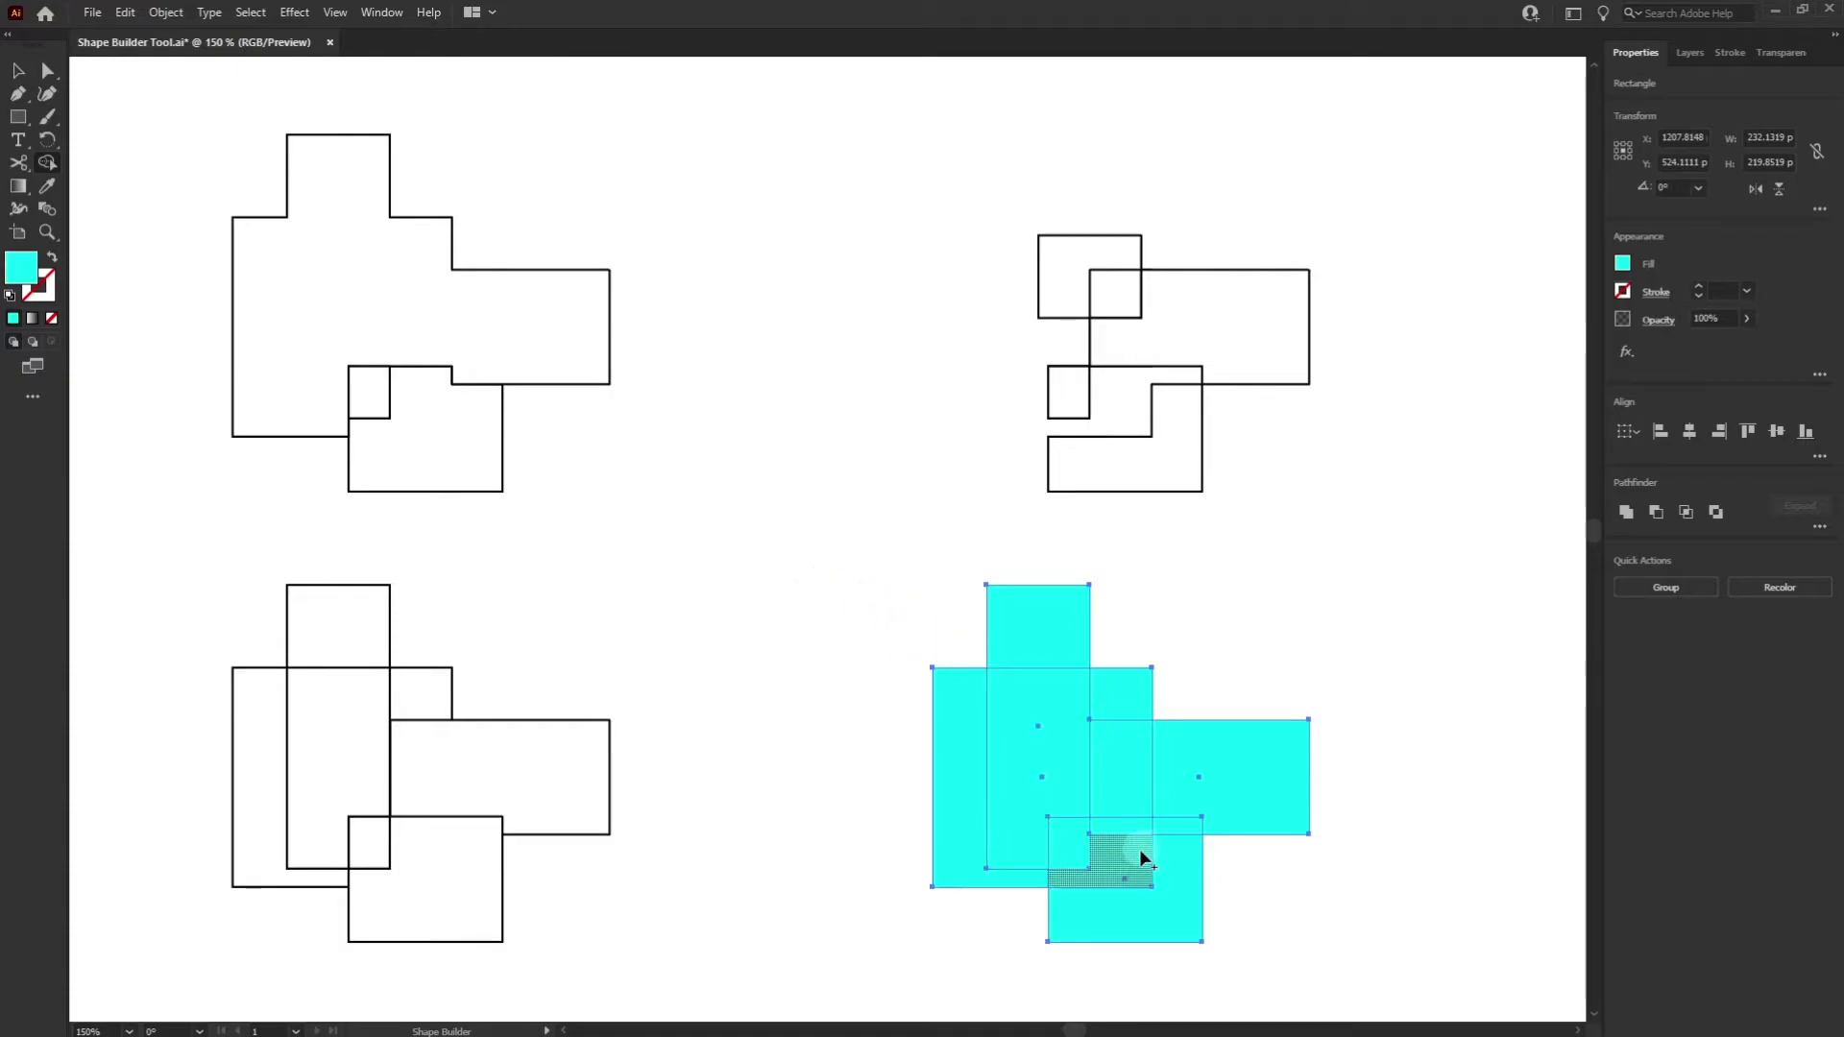
alt+click(1071, 842)
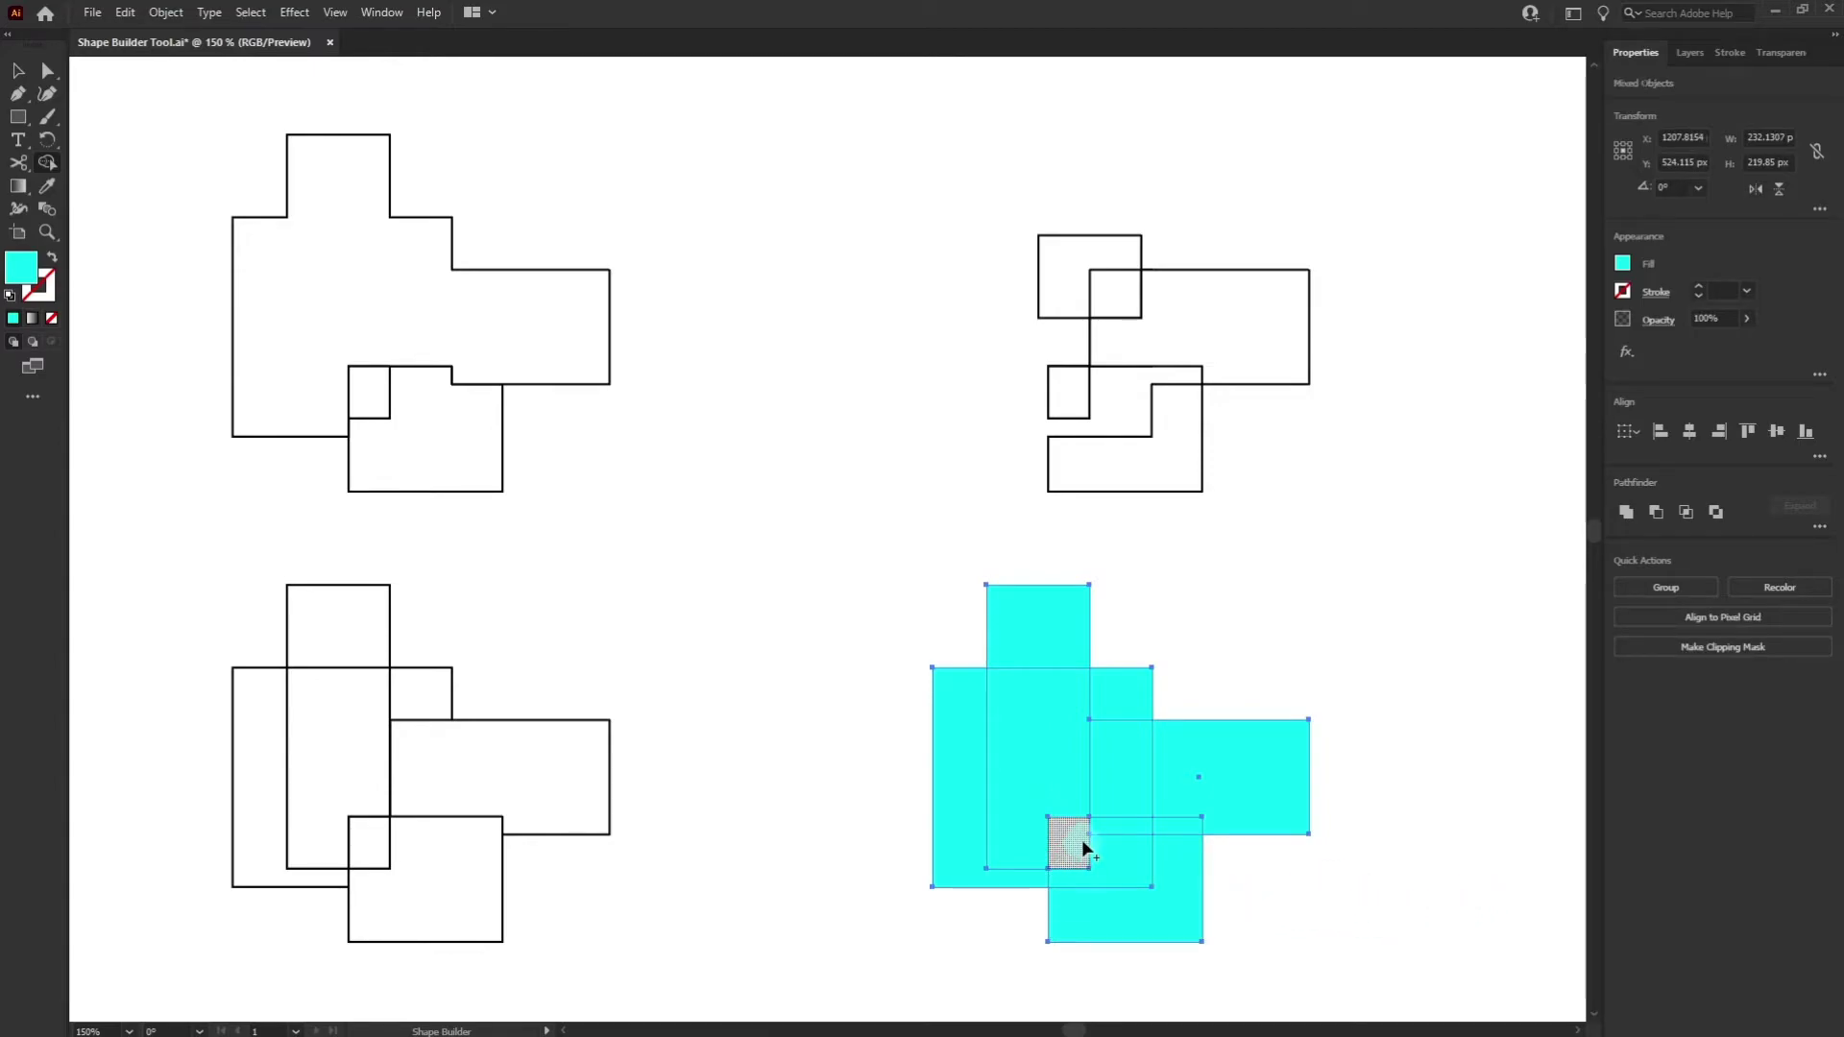
alt+click(1025, 701)
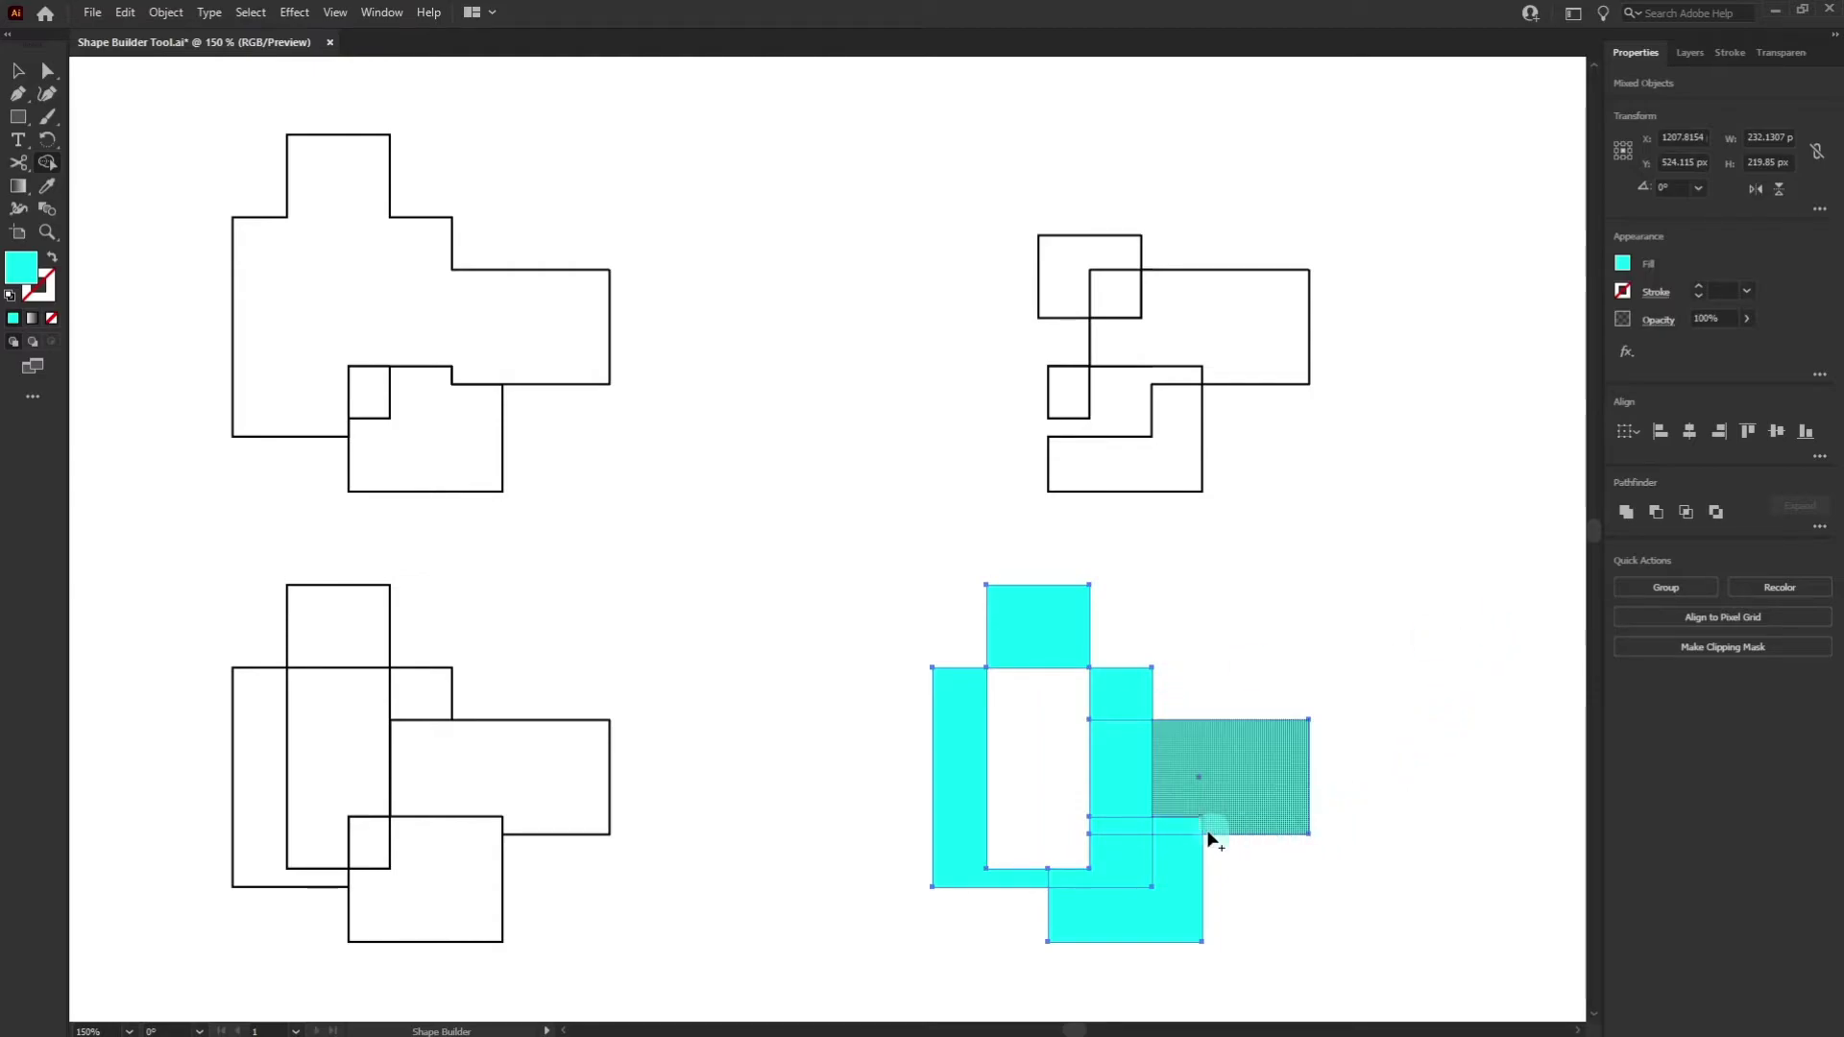
alt+click(1176, 825)
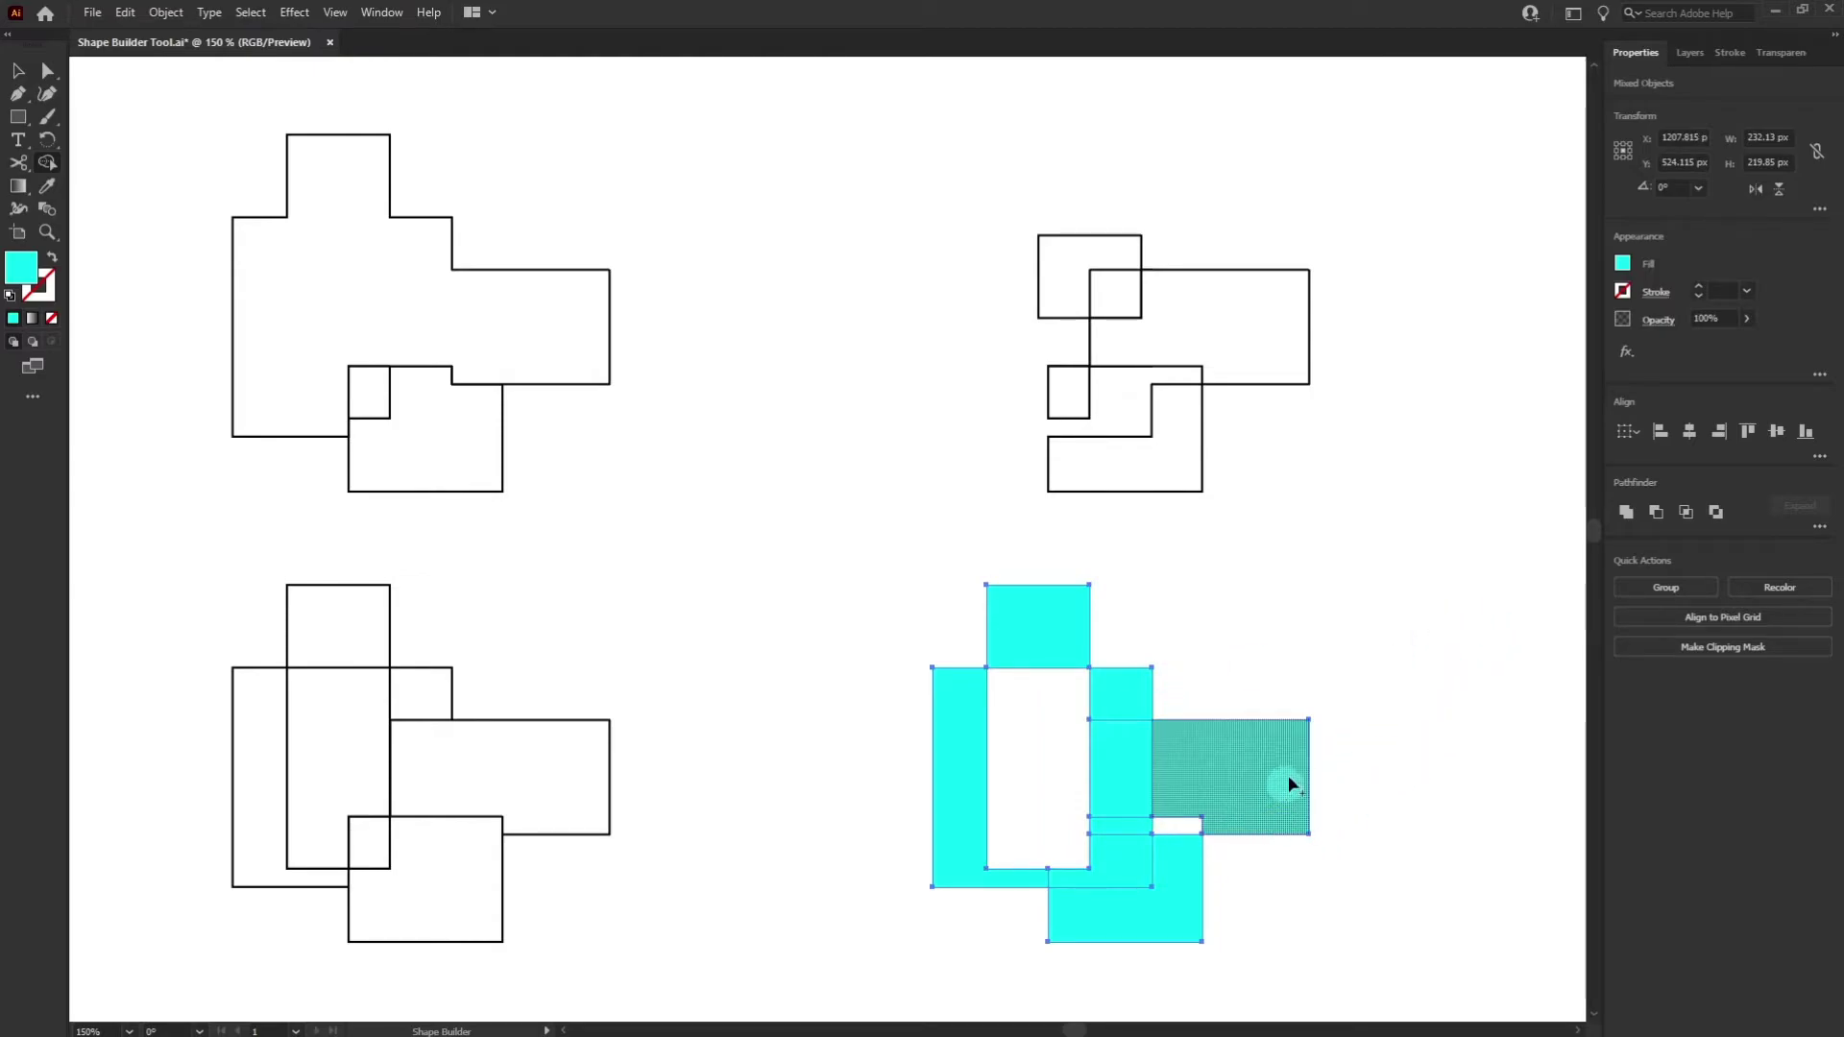
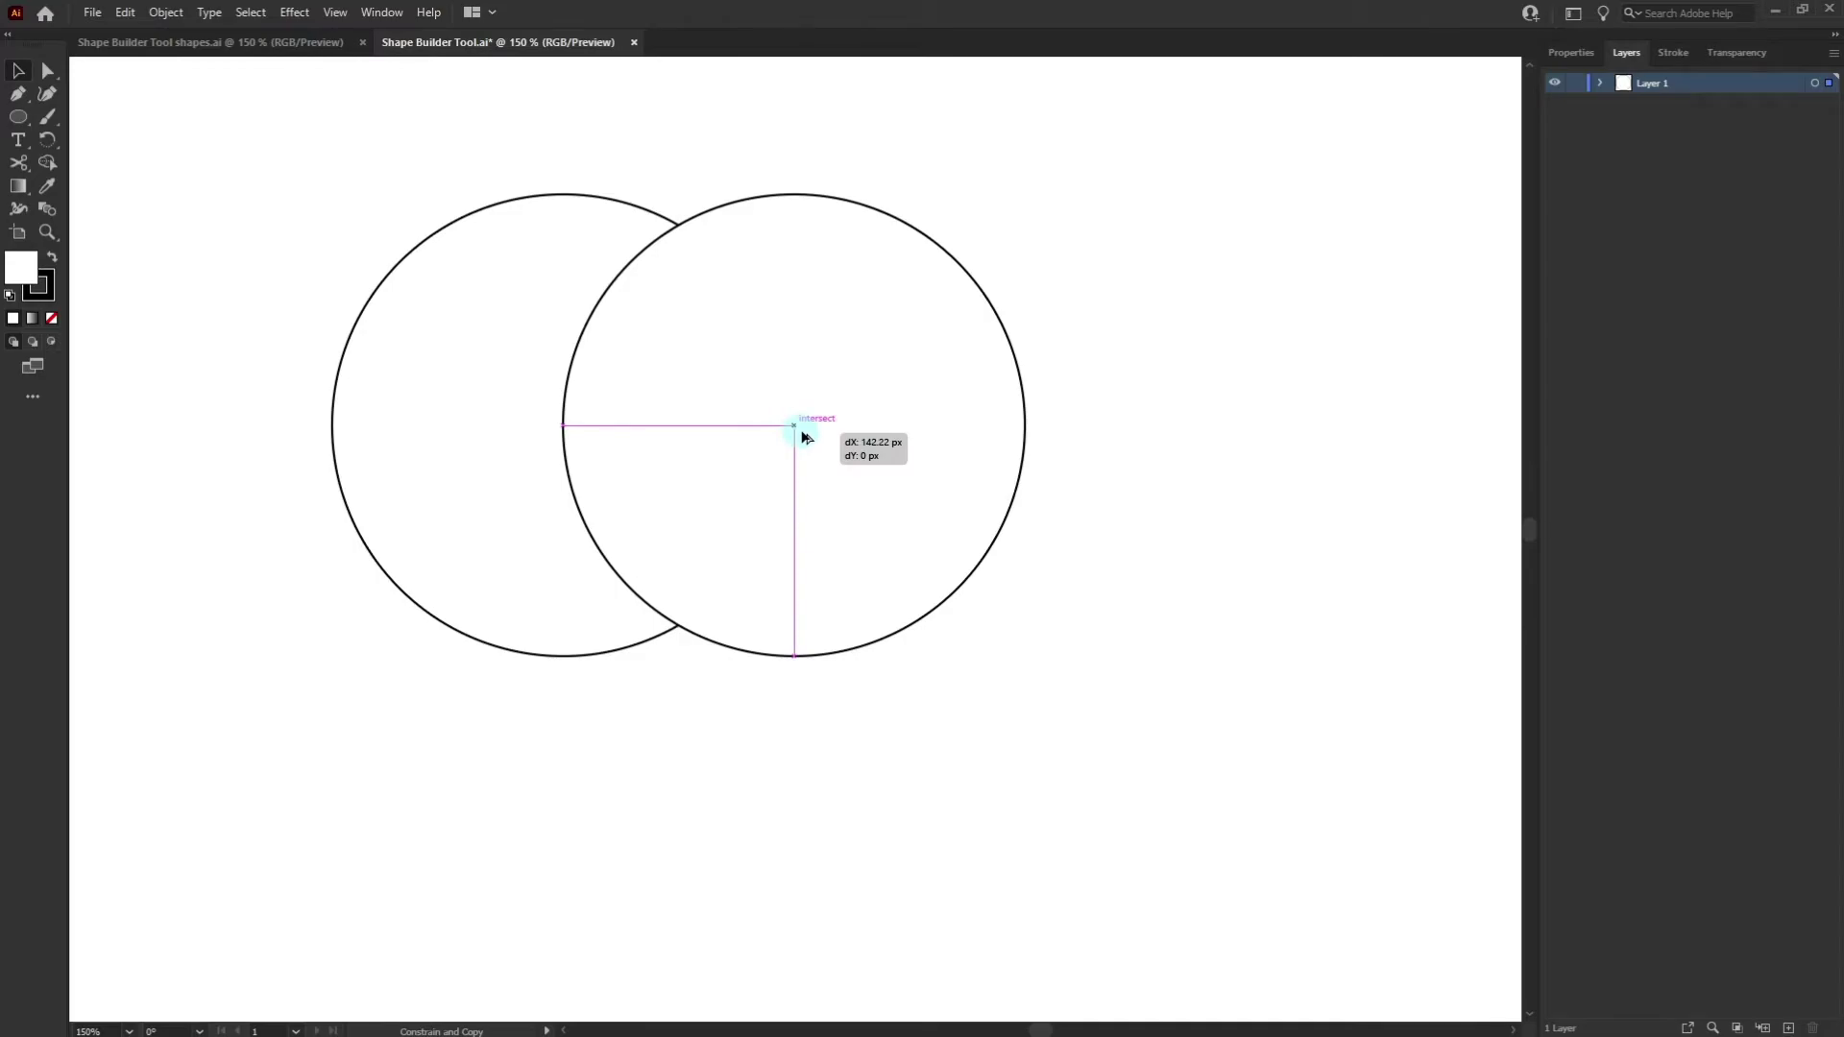
- Duplicate the circle 142.22 px to the right and draw a rectangle between the circles' centres, ending at their lowest points
drag(805, 437, 804, 437)
drag(16, 138, 89, 123)
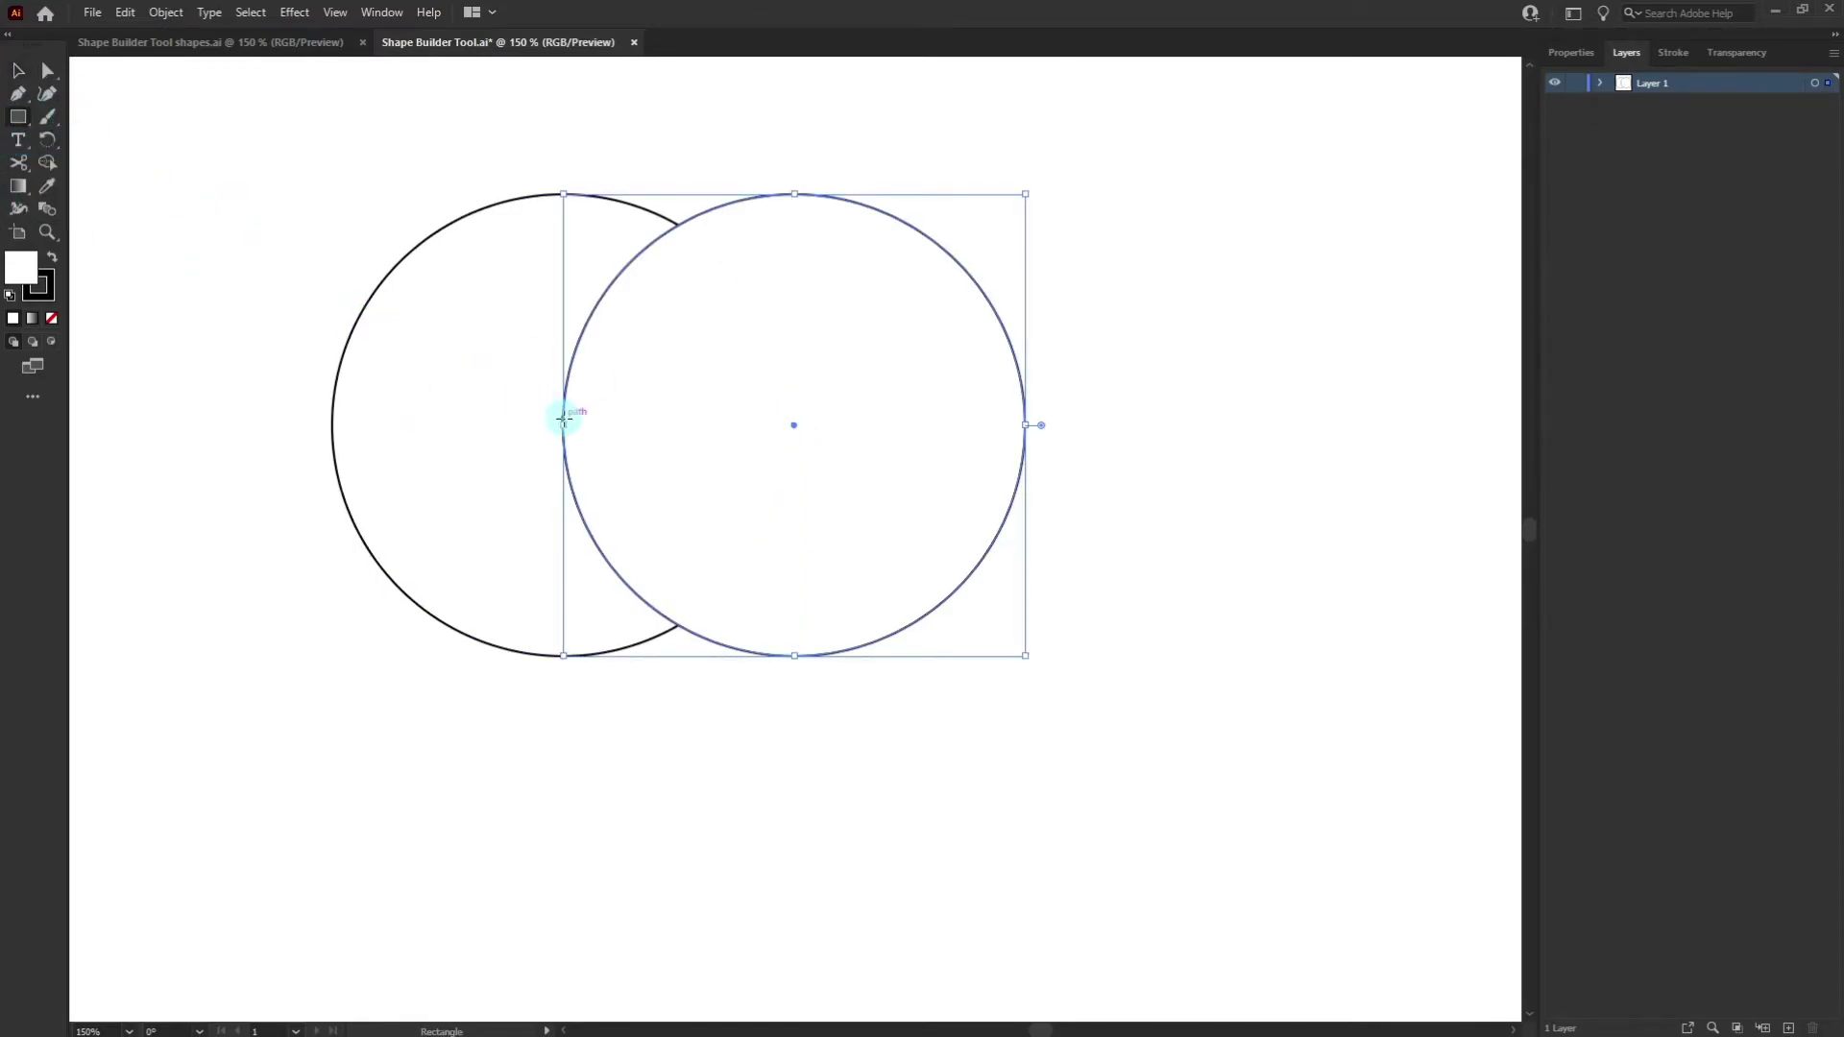
mouse_move(565, 410)
mouse_down()
mouse_move(659, 601)
mouse_move(726, 665)
mouse_move(795, 653)
mouse_up()
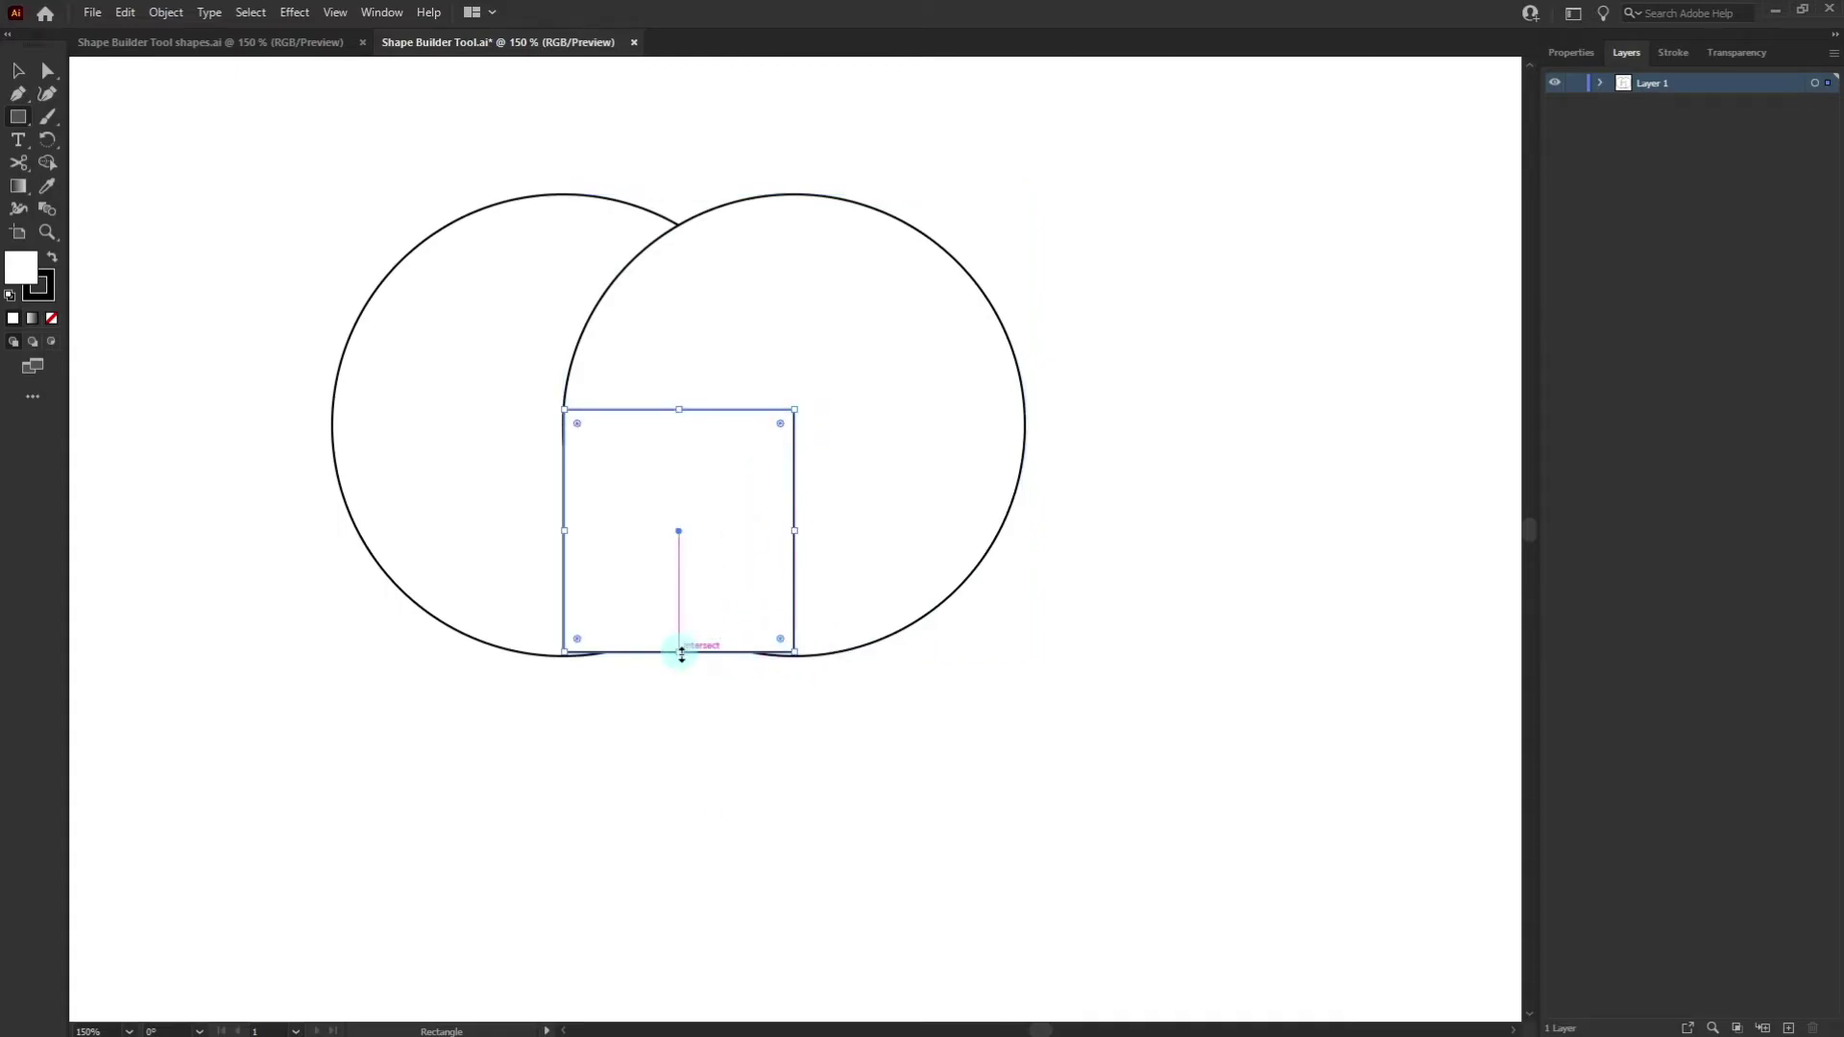
drag(681, 652, 680, 656)
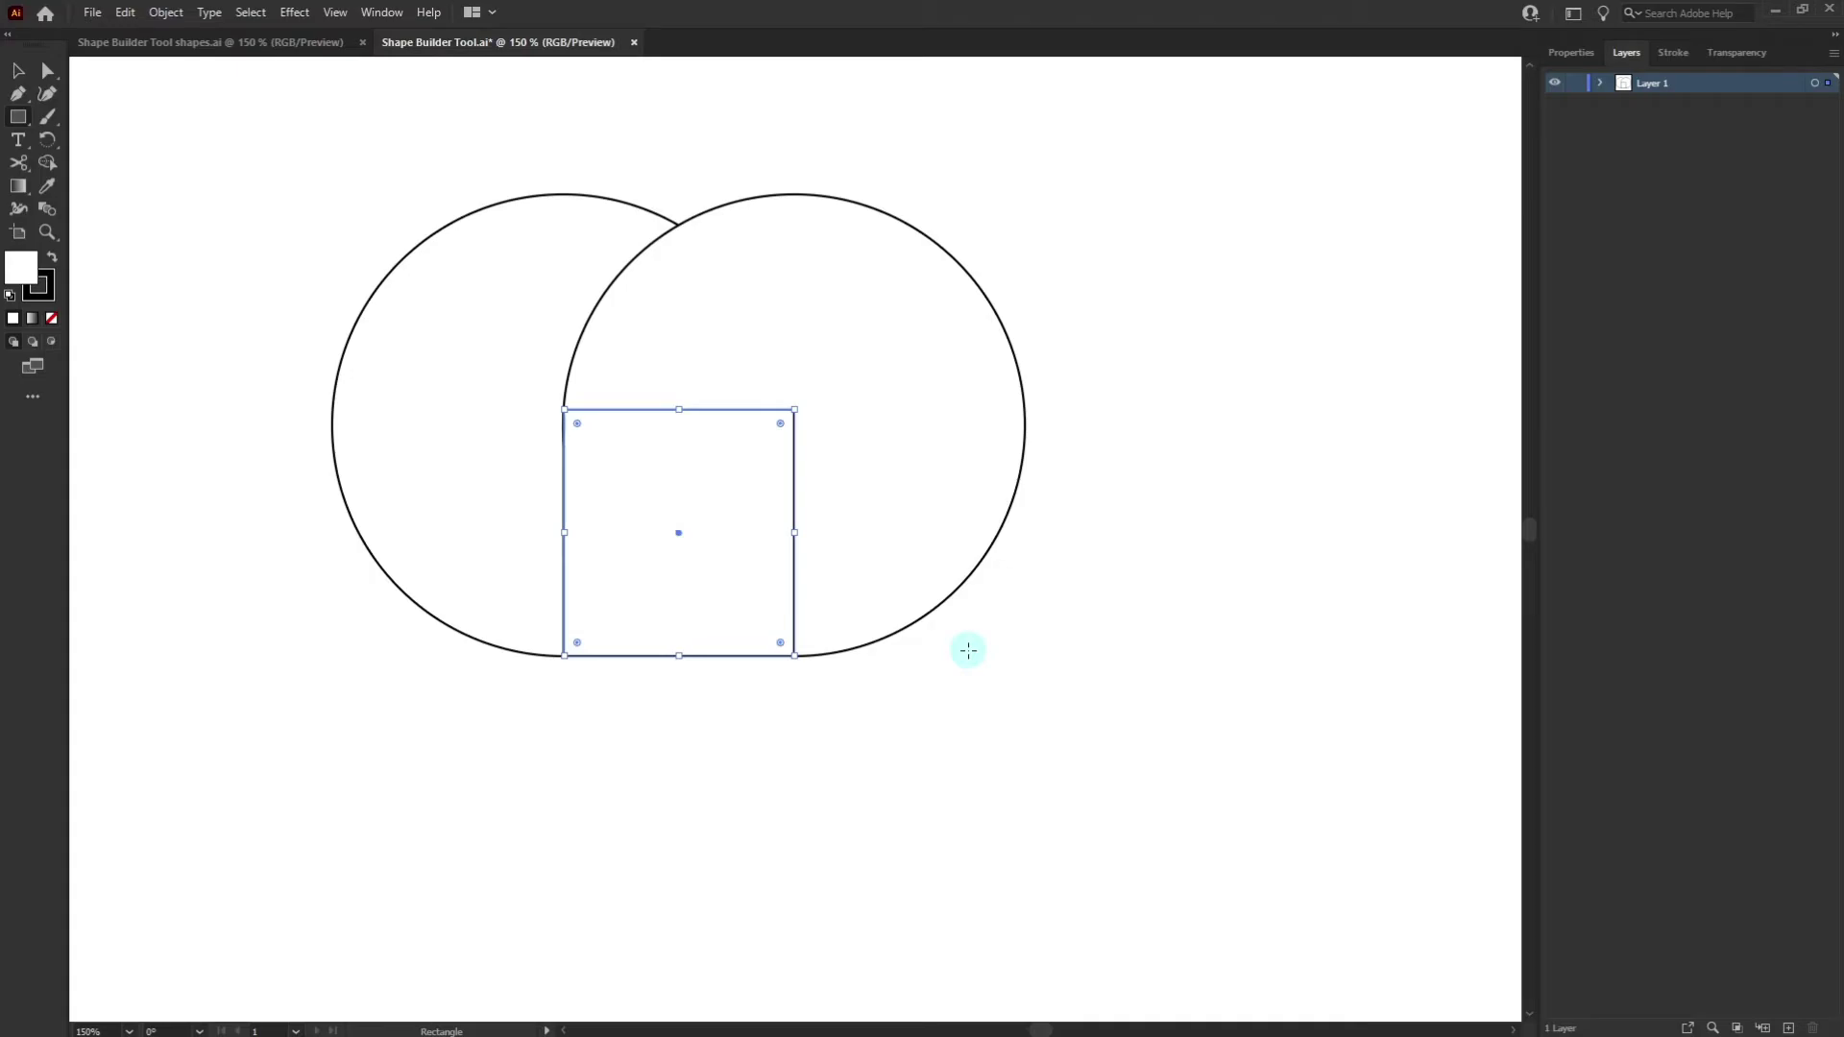
- Check whether Smart Guides is enabled
click(334, 14)
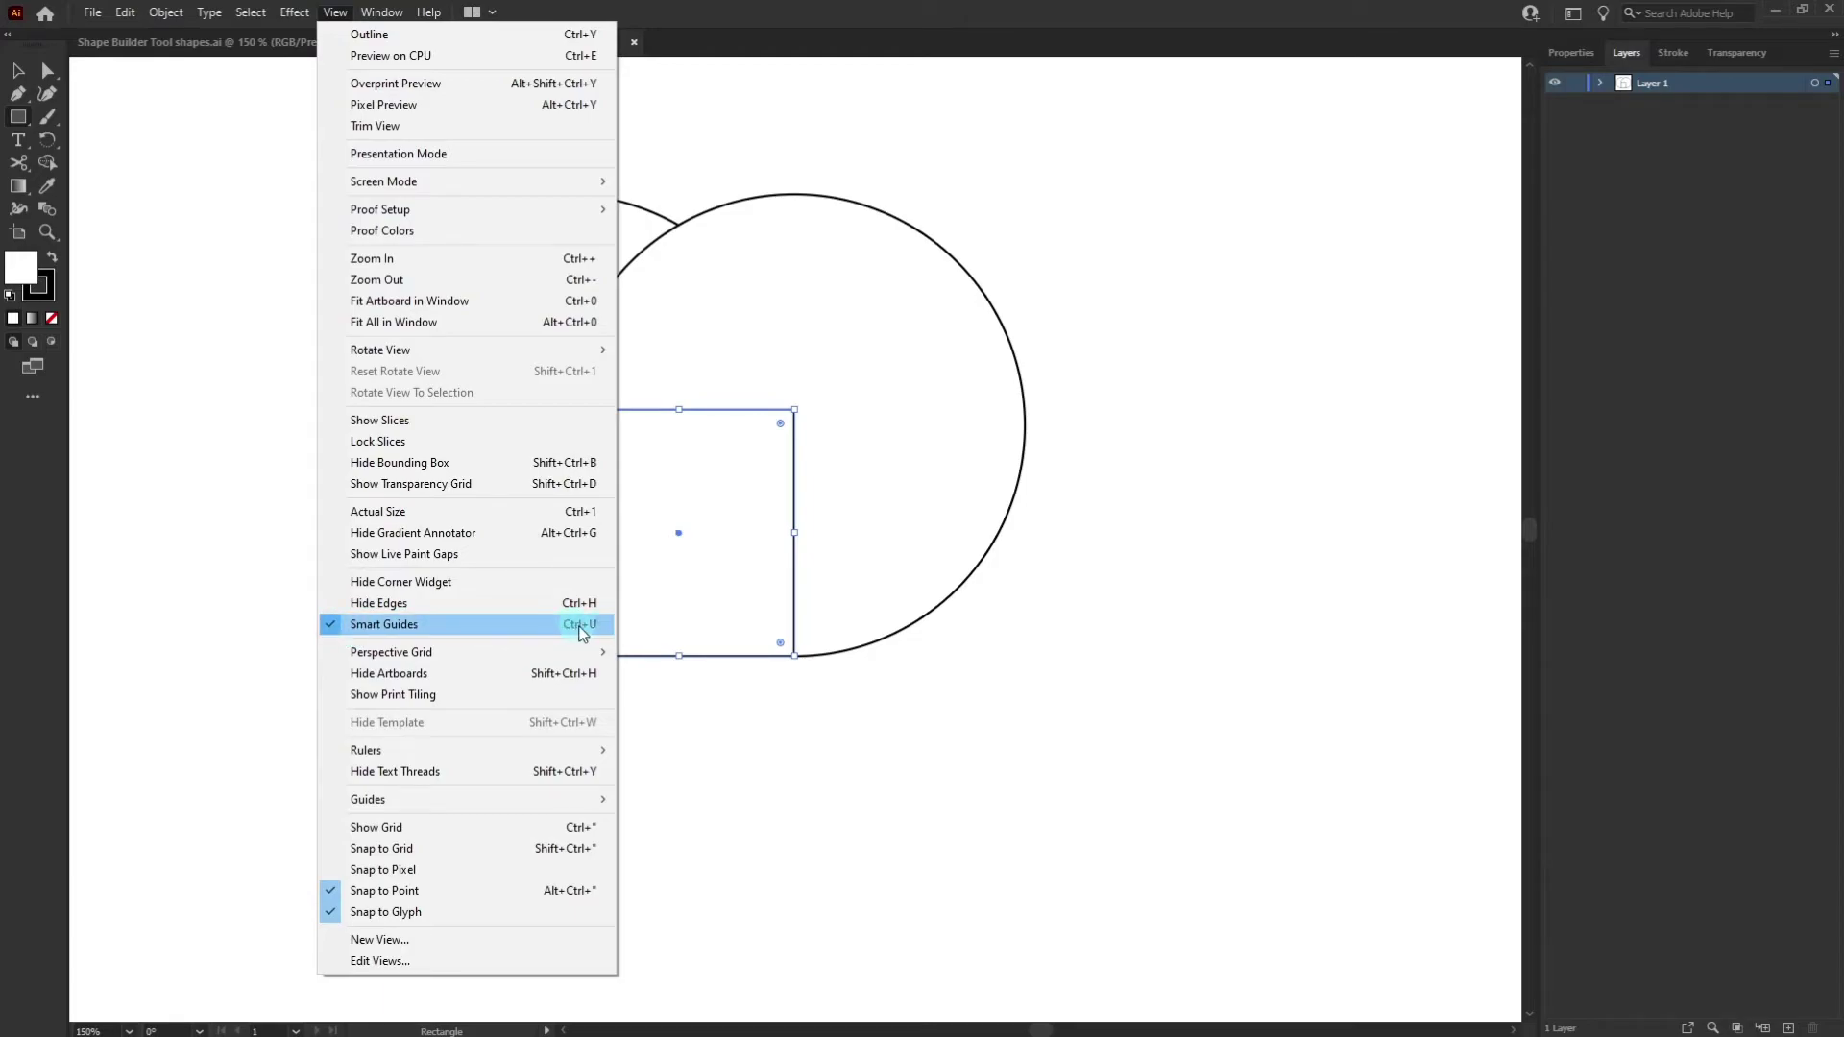
click(865, 12)
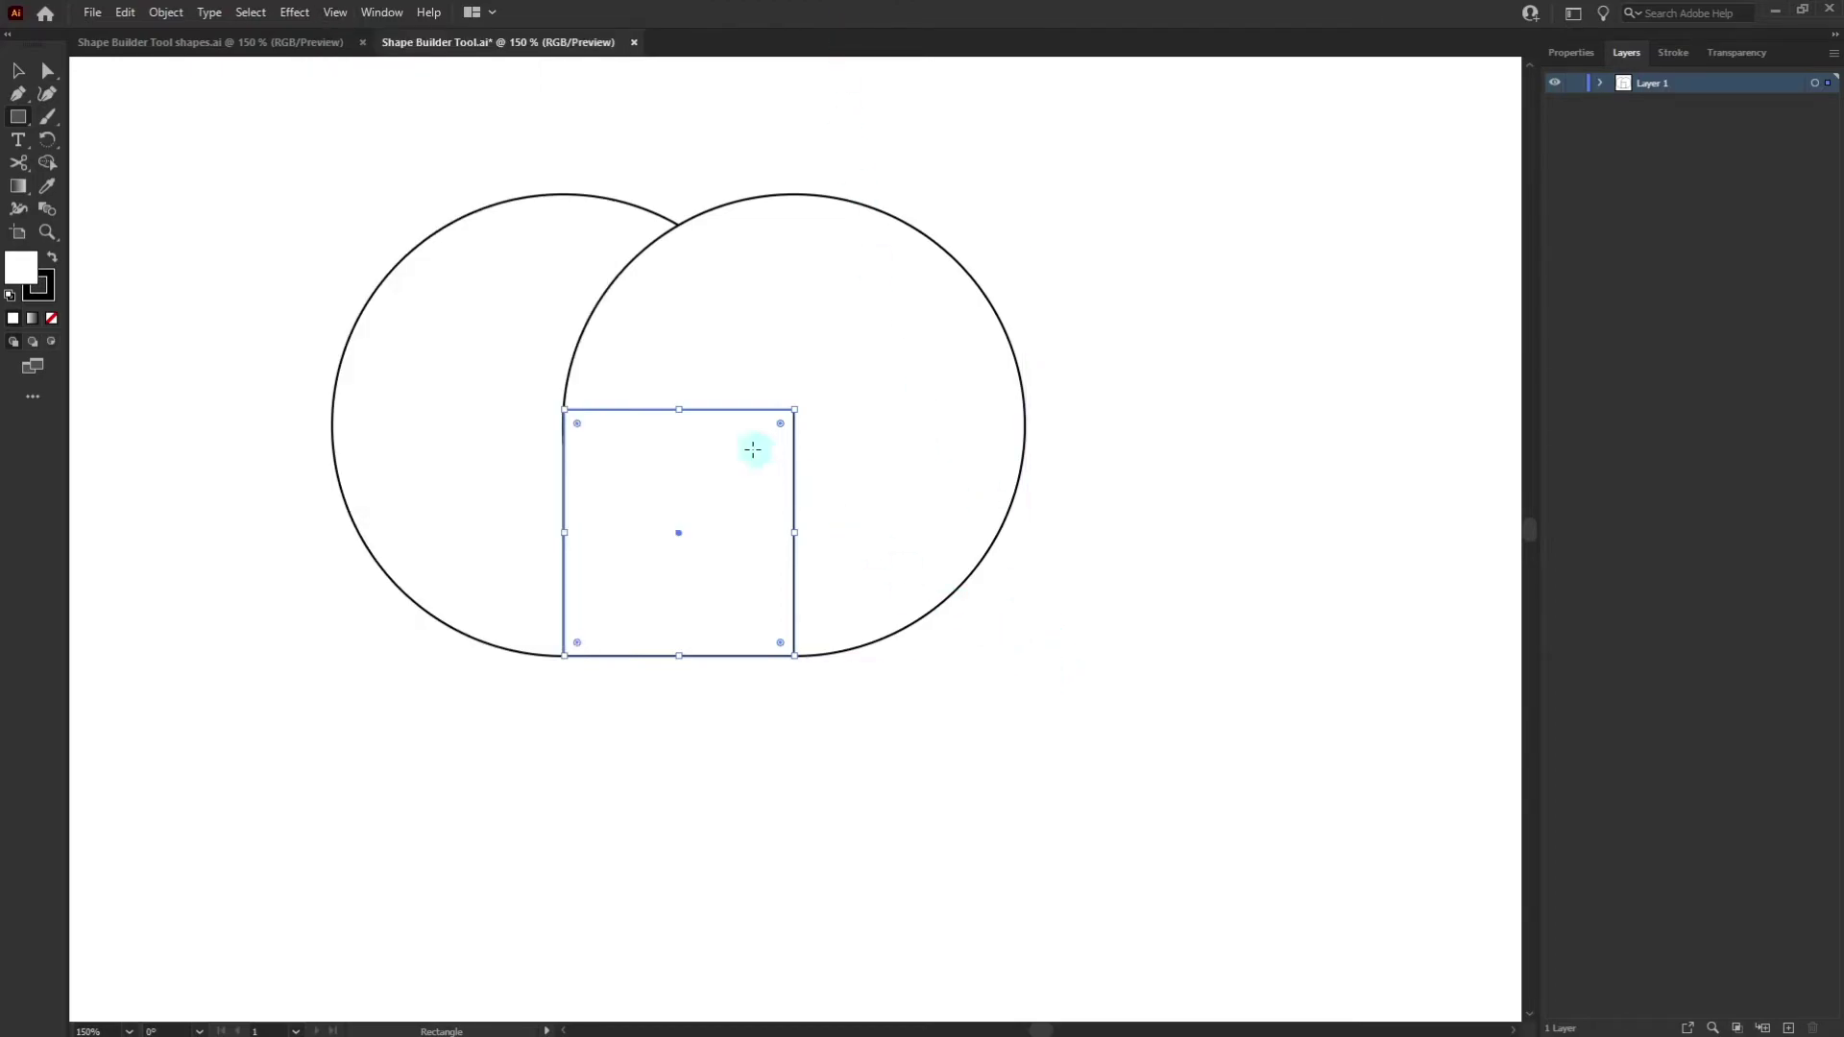
- Widen the rectangle to span both circles and align its upper edge with the circles' centre line
scroll(996, 659, up, 1)
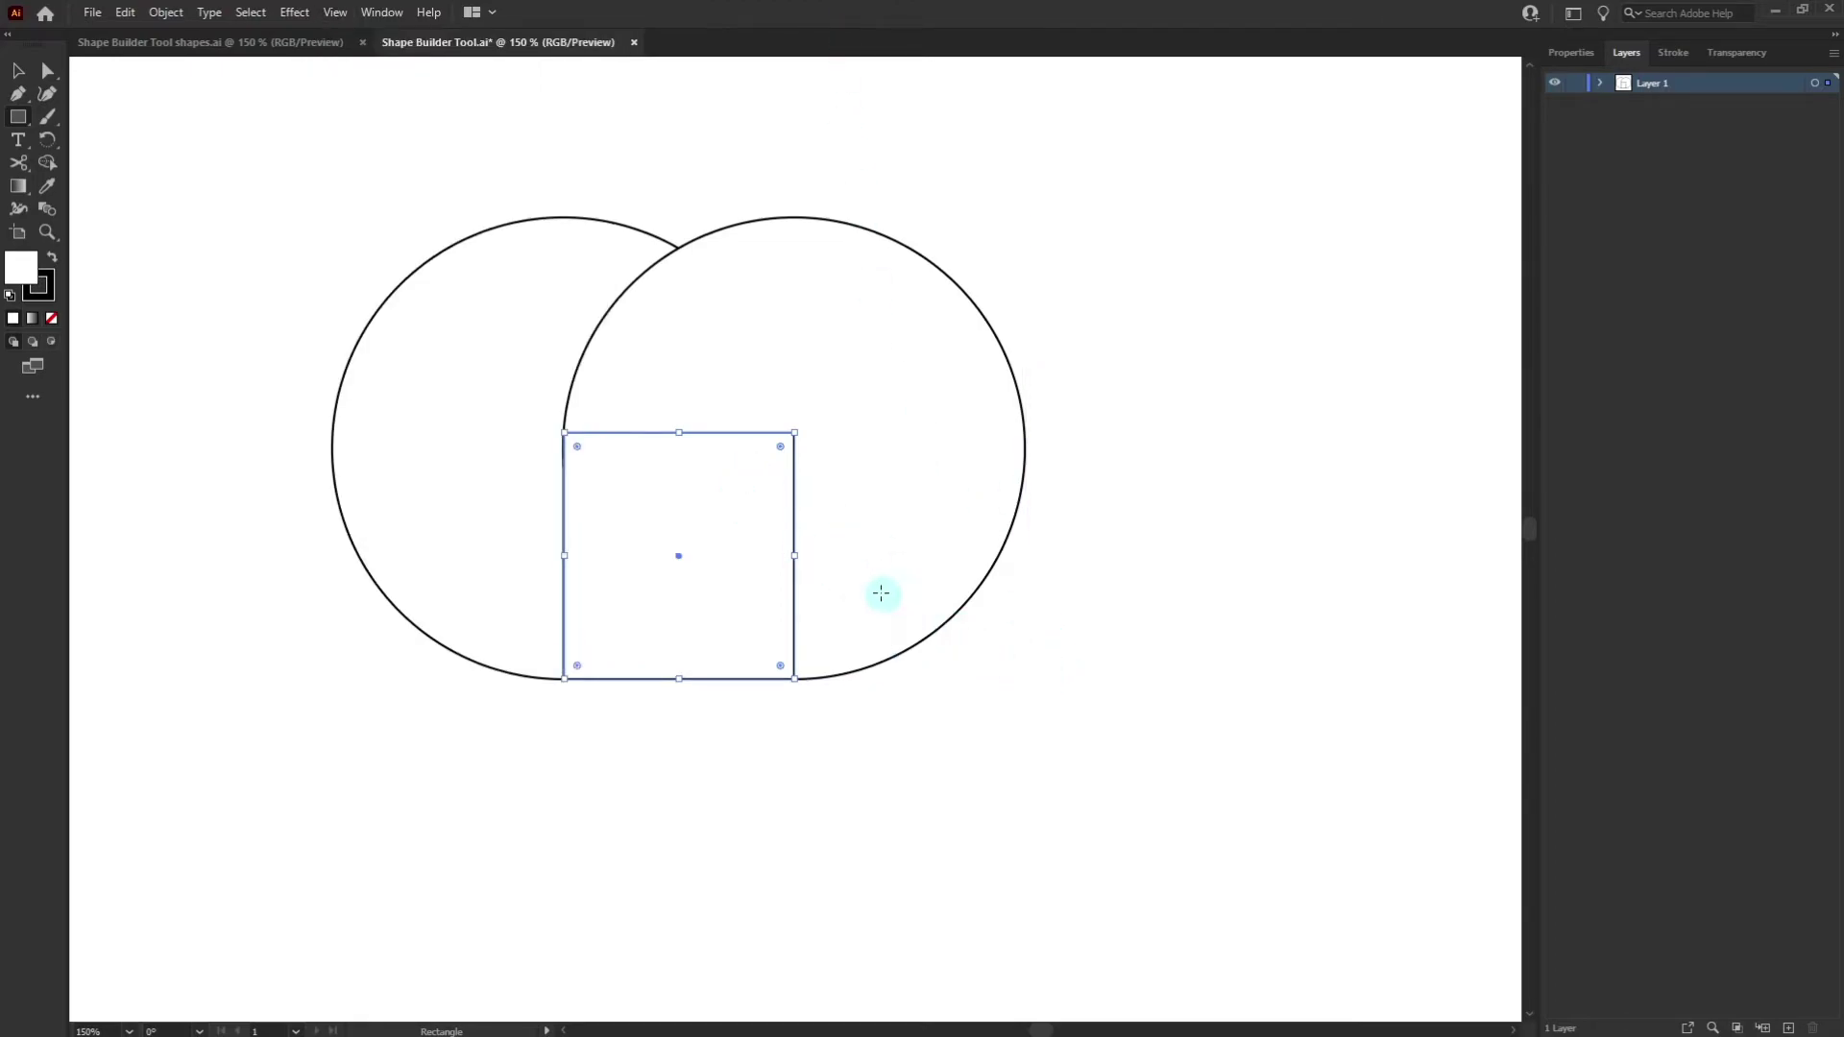
drag(796, 557, 1025, 559)
scroll(1140, 610, up, 3)
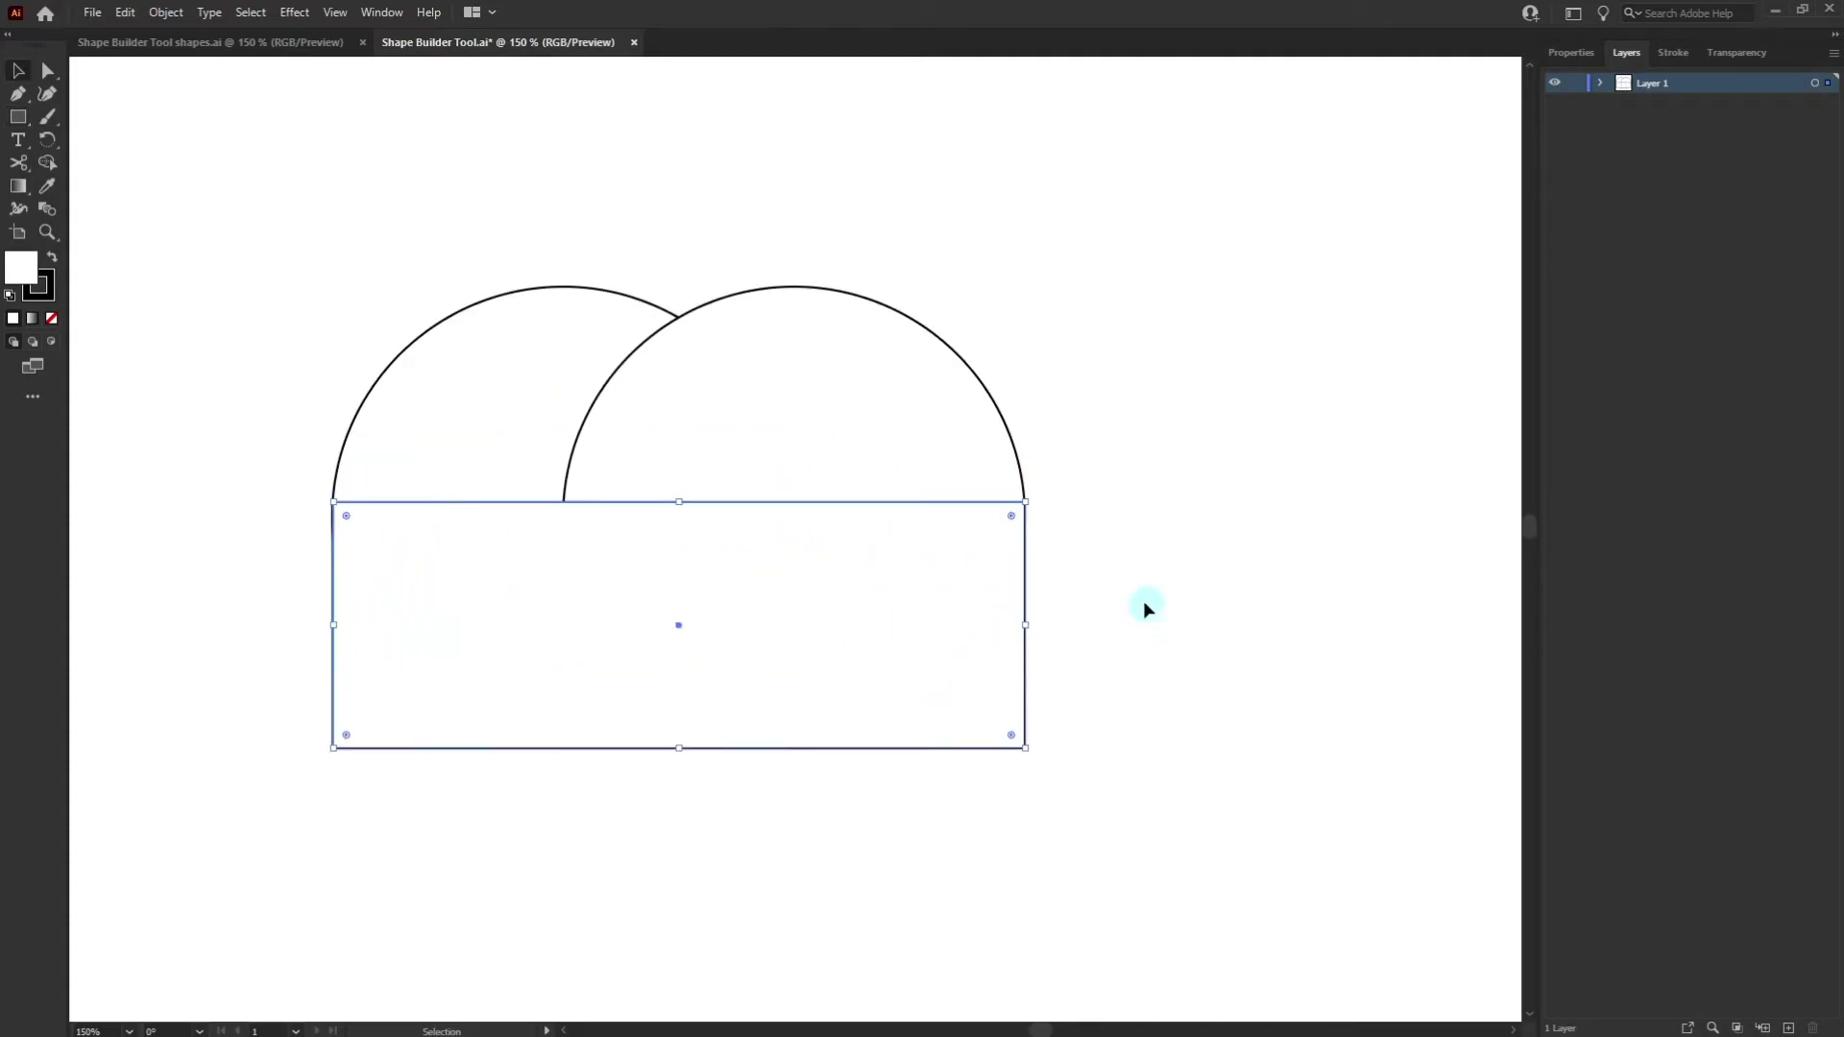
click(823, 424)
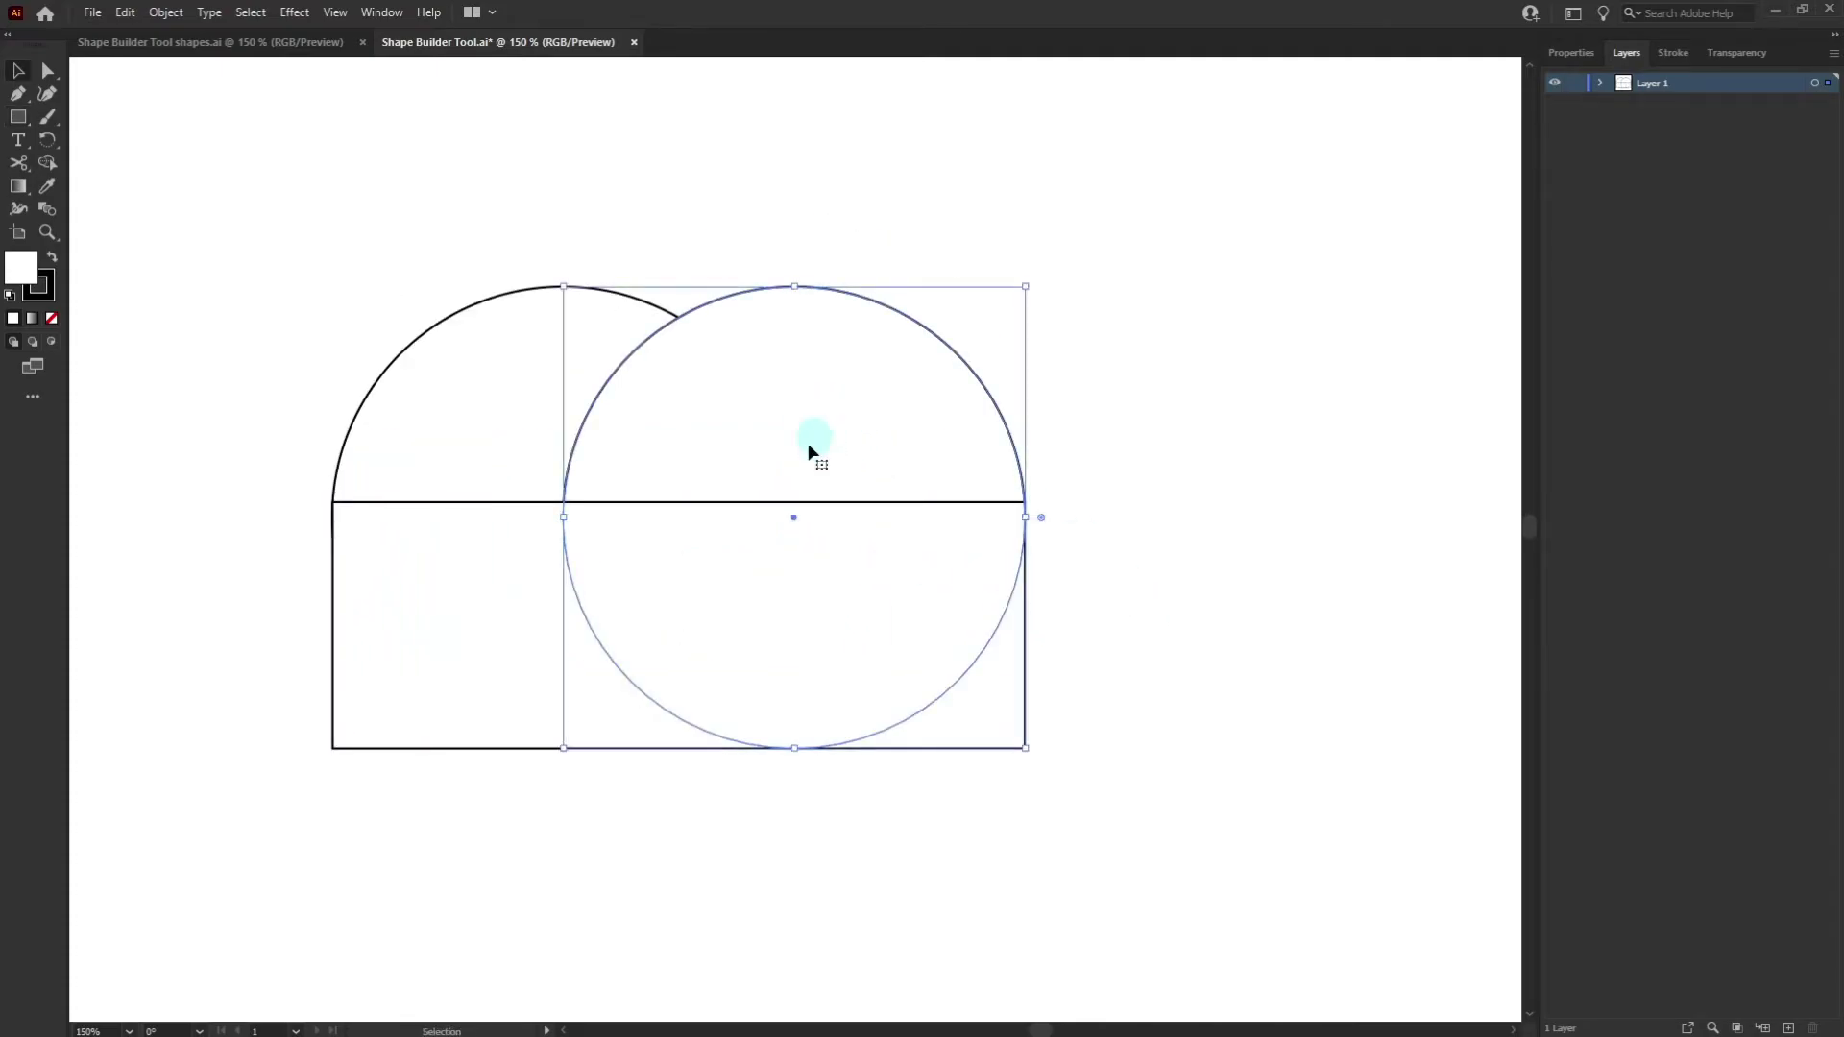
click(625, 540)
mouse_move(678, 503)
mouse_down()
mouse_move(683, 543)
mouse_move(679, 517)
mouse_up()
- Place a copy of the right circle in front and scale it to half size, keeping its topmost point fixed
click(774, 473)
key(a)
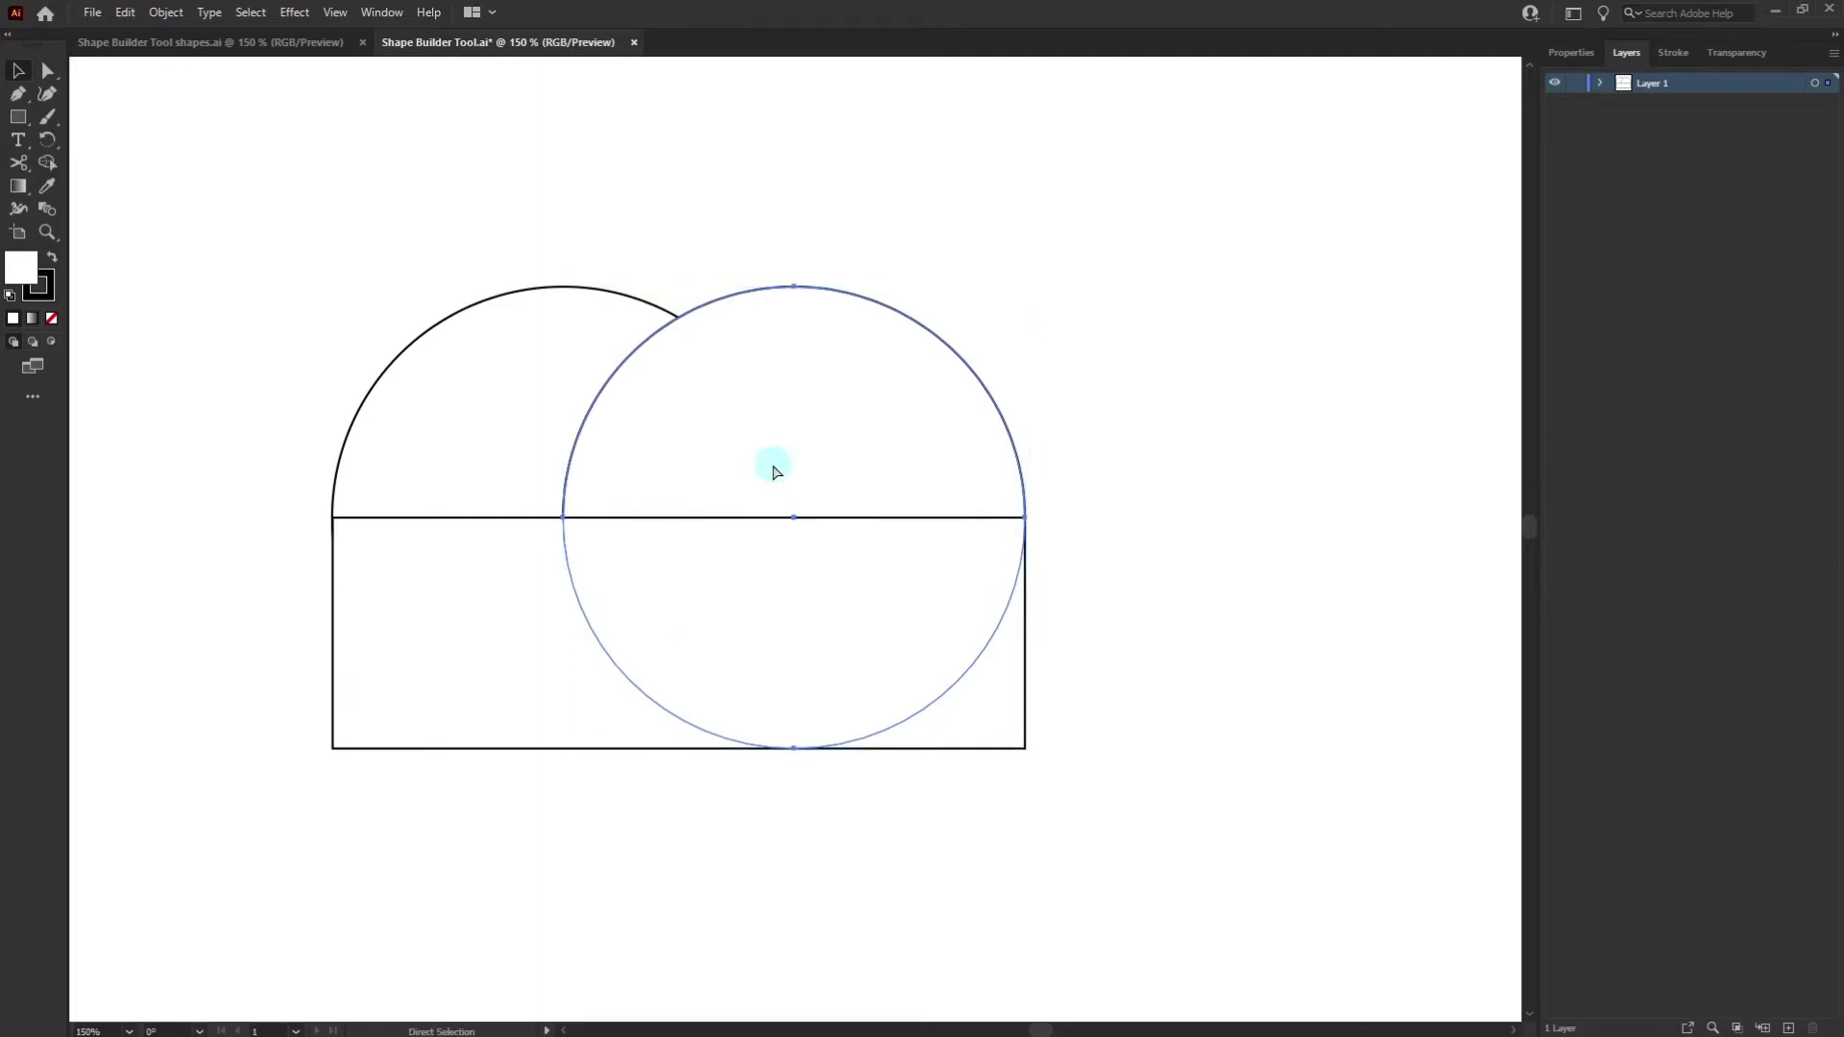
key(ctrl+shift+bracketright)
key(v)
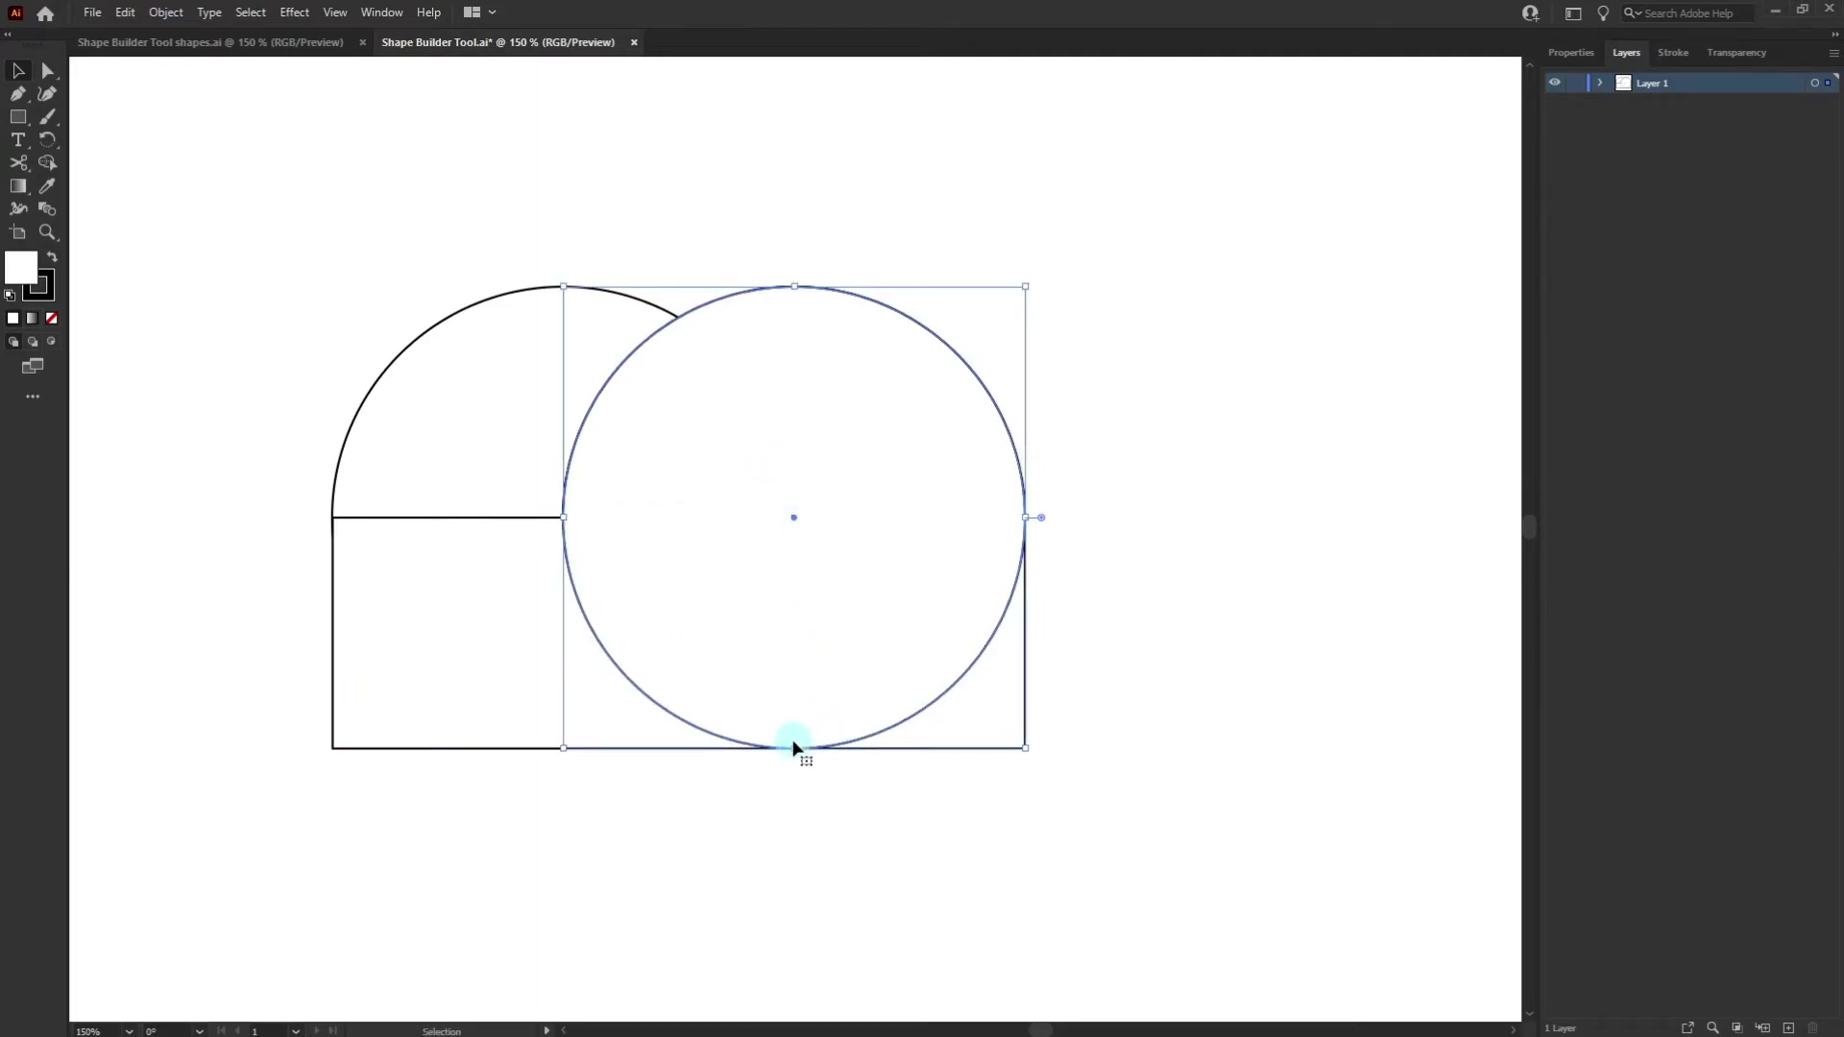
drag(794, 748, 793, 519)
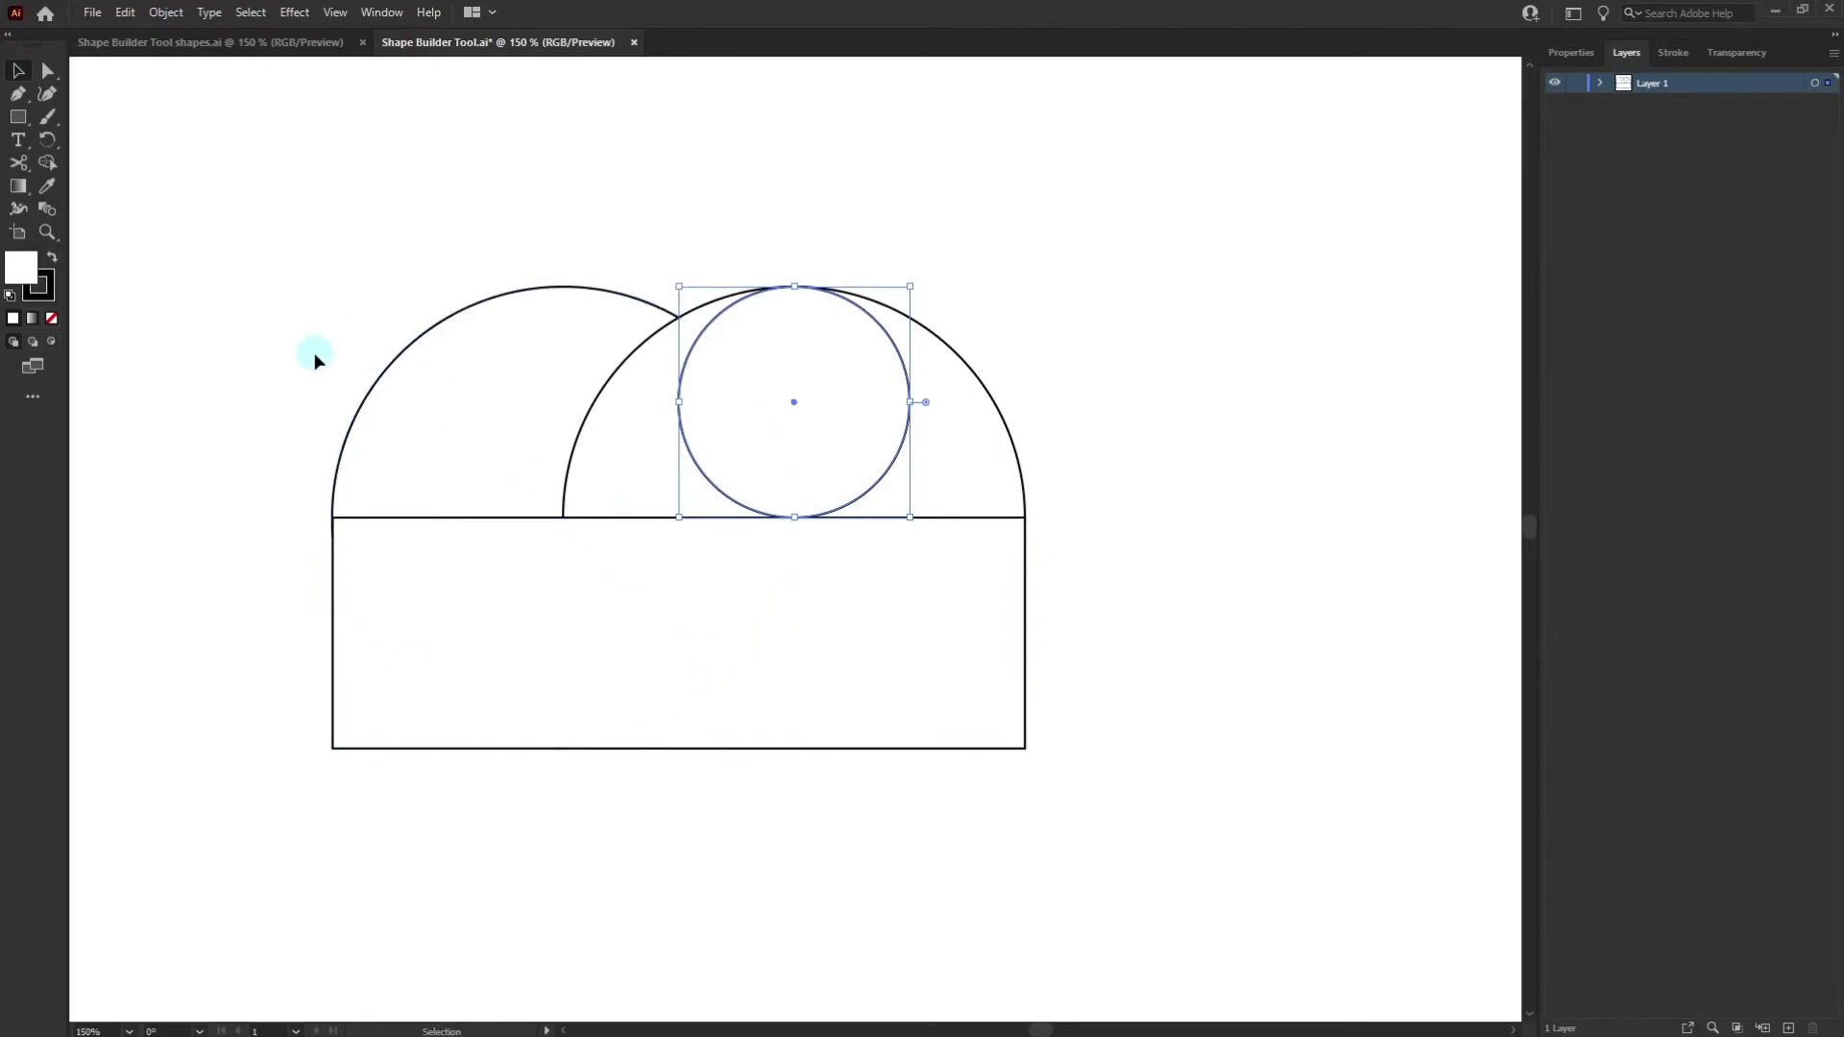
- Use Shape Builder on all the shapes to delete the left-circle and small-circle regions above the rectangle and the rectangle's lower-right corner
drag(248, 240, 1172, 818)
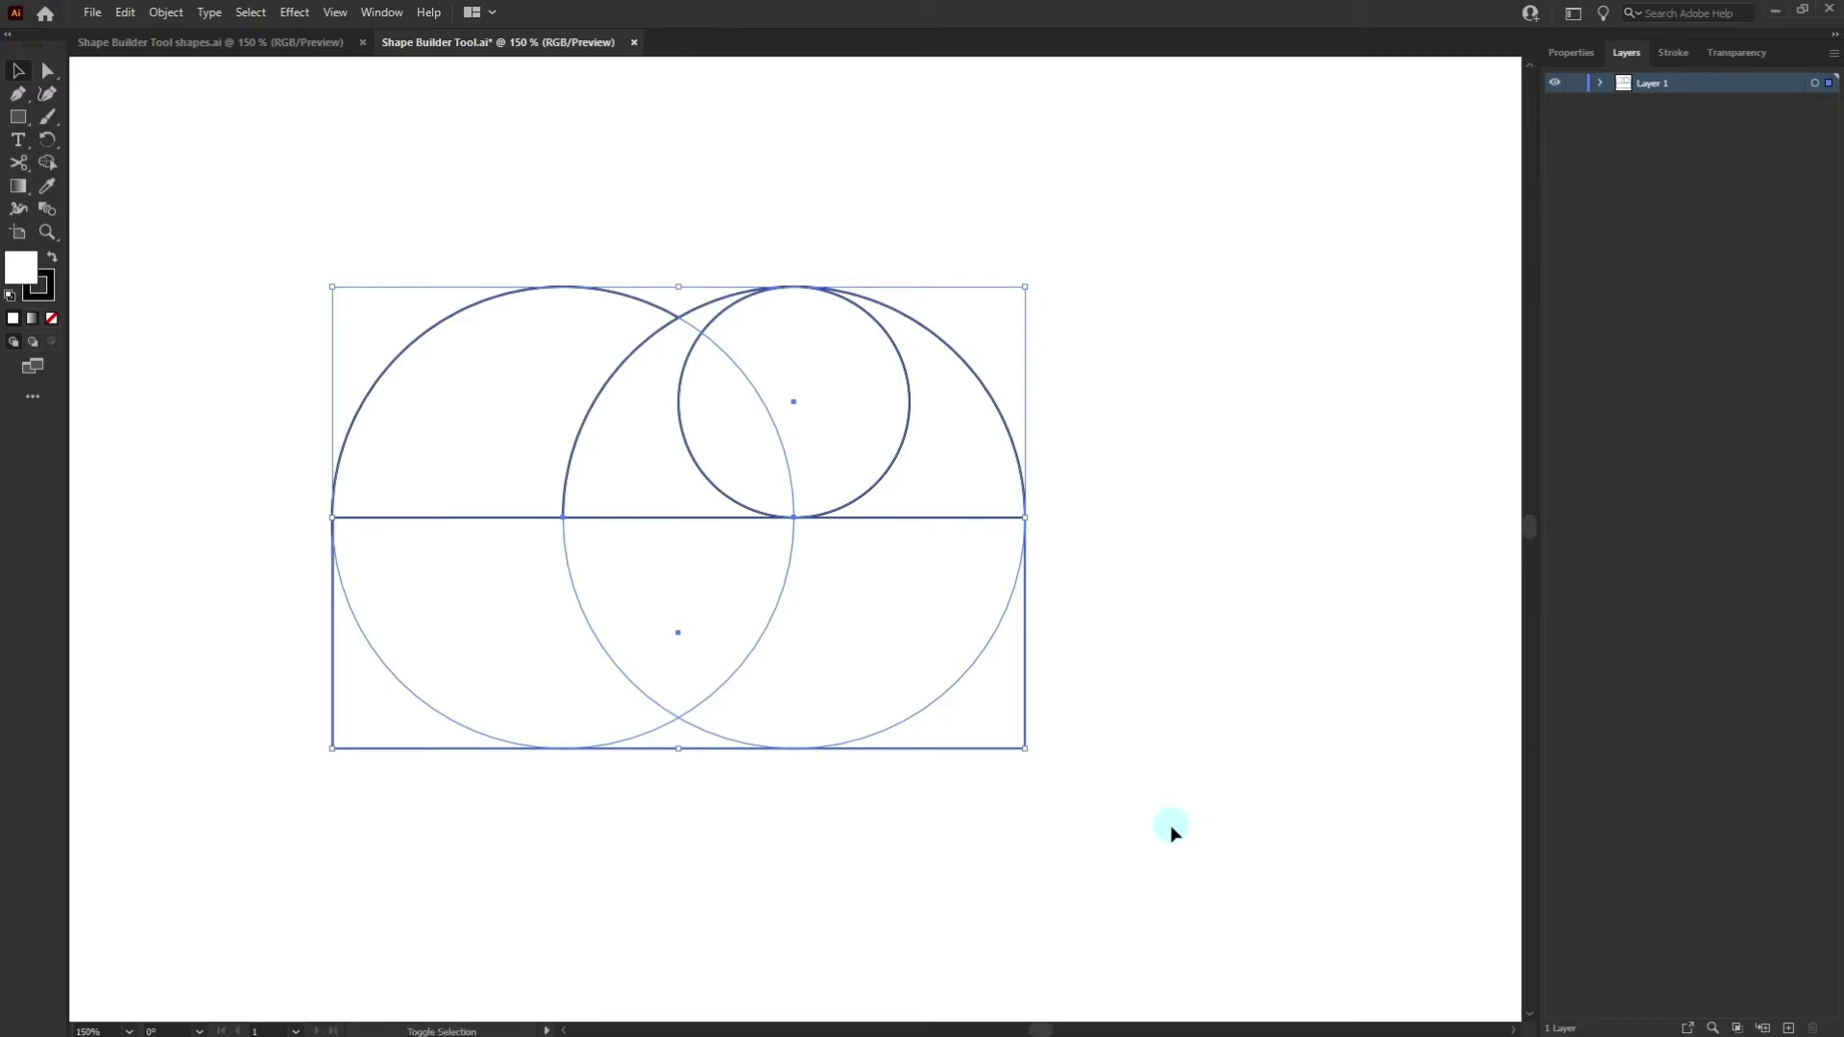
key(shift+m)
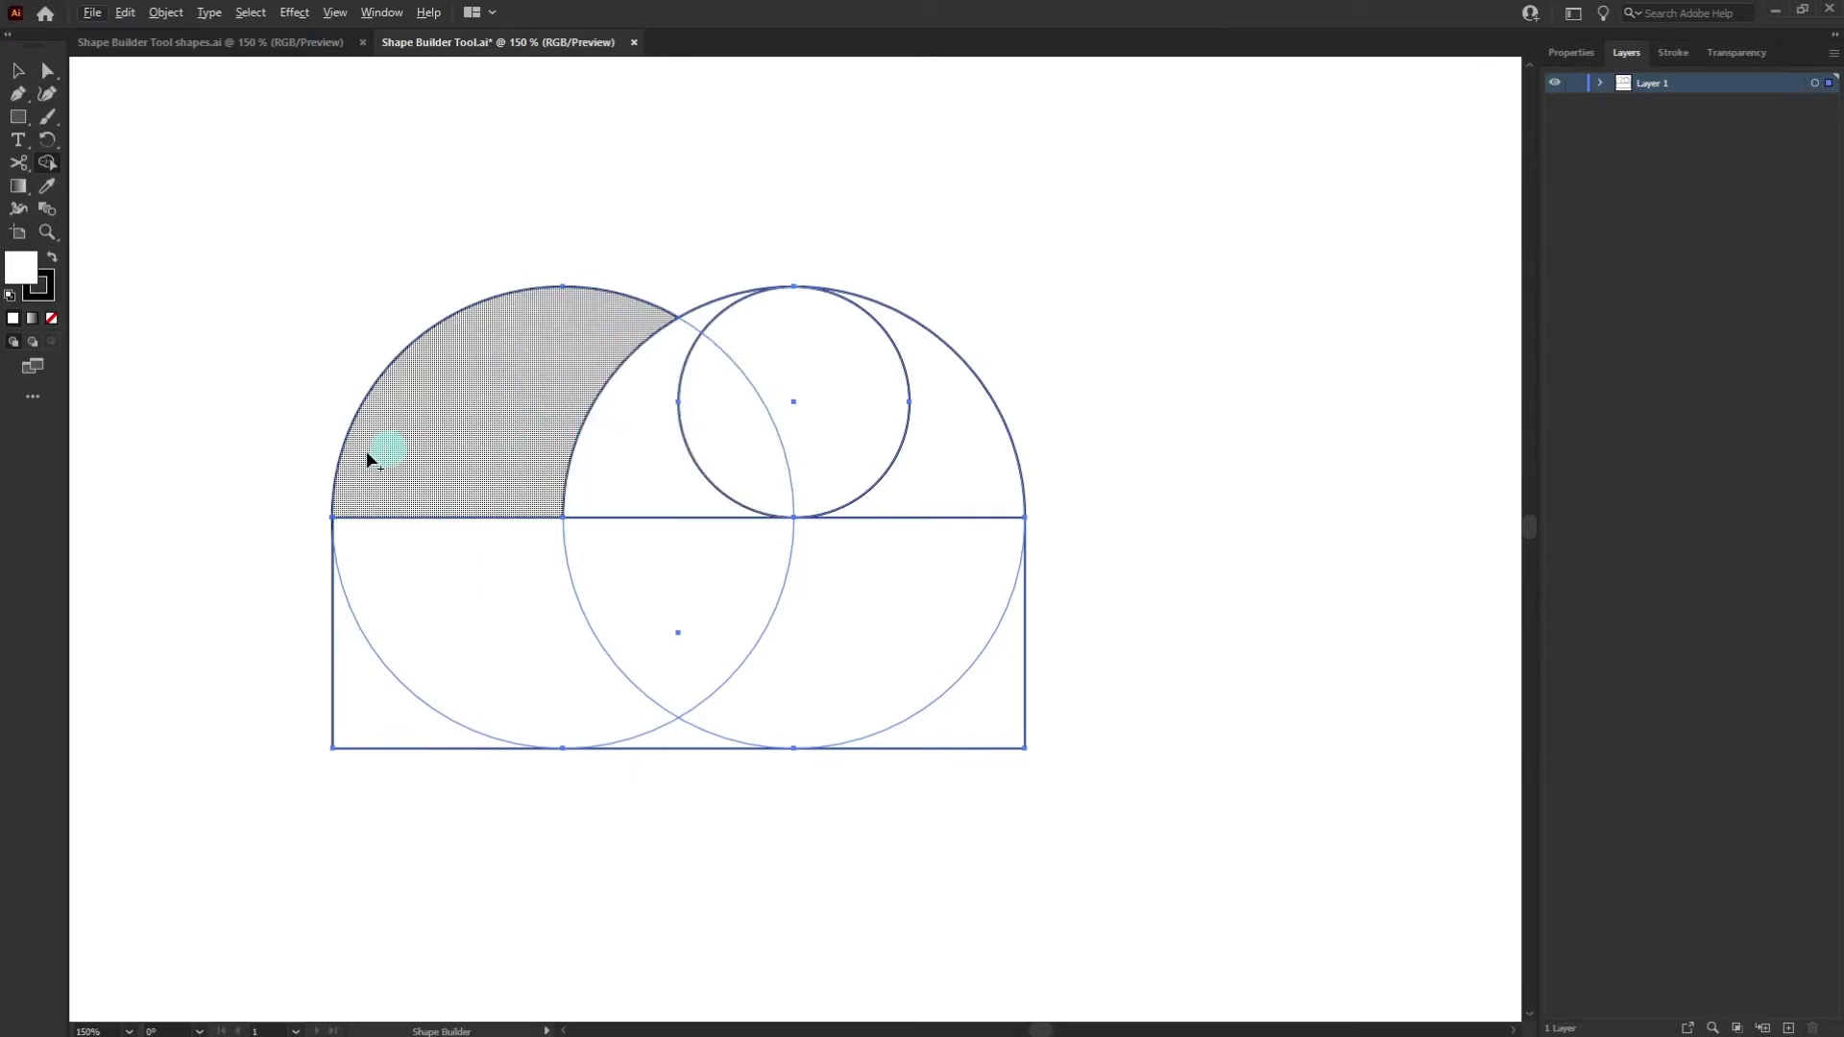
click(890, 417)
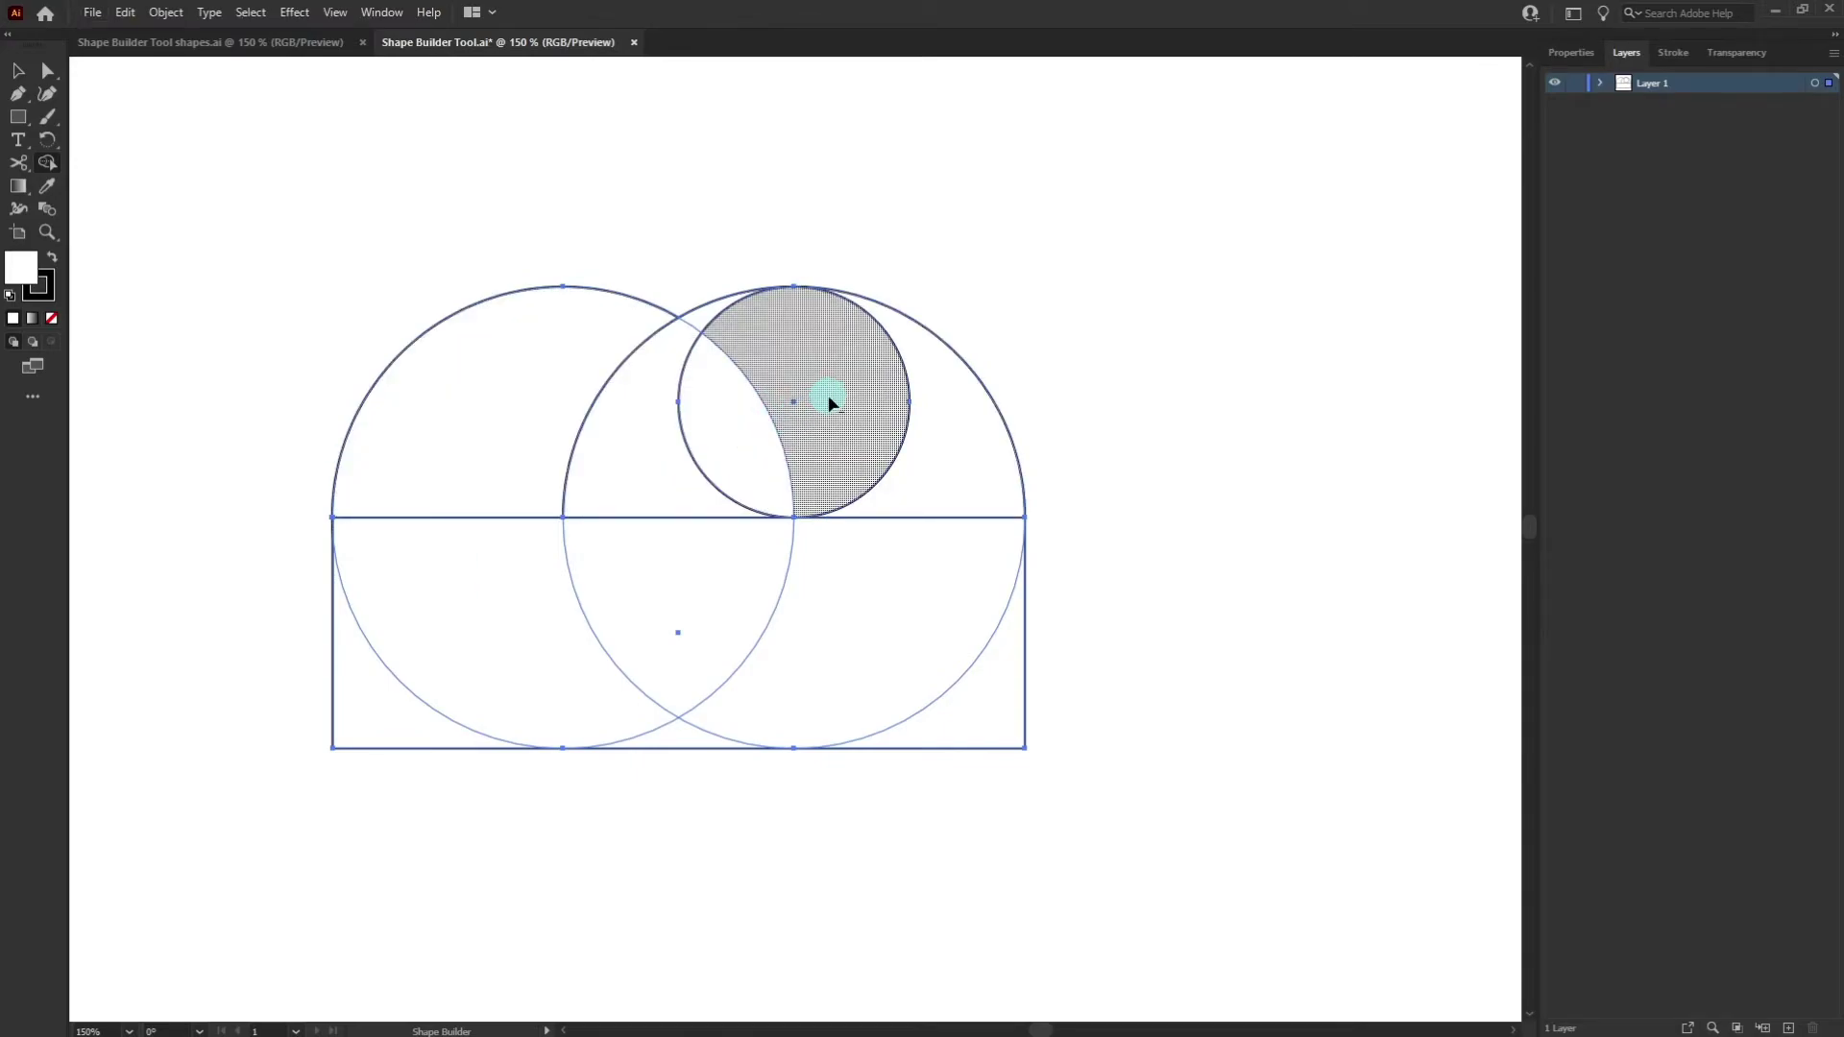
drag(828, 394, 568, 436)
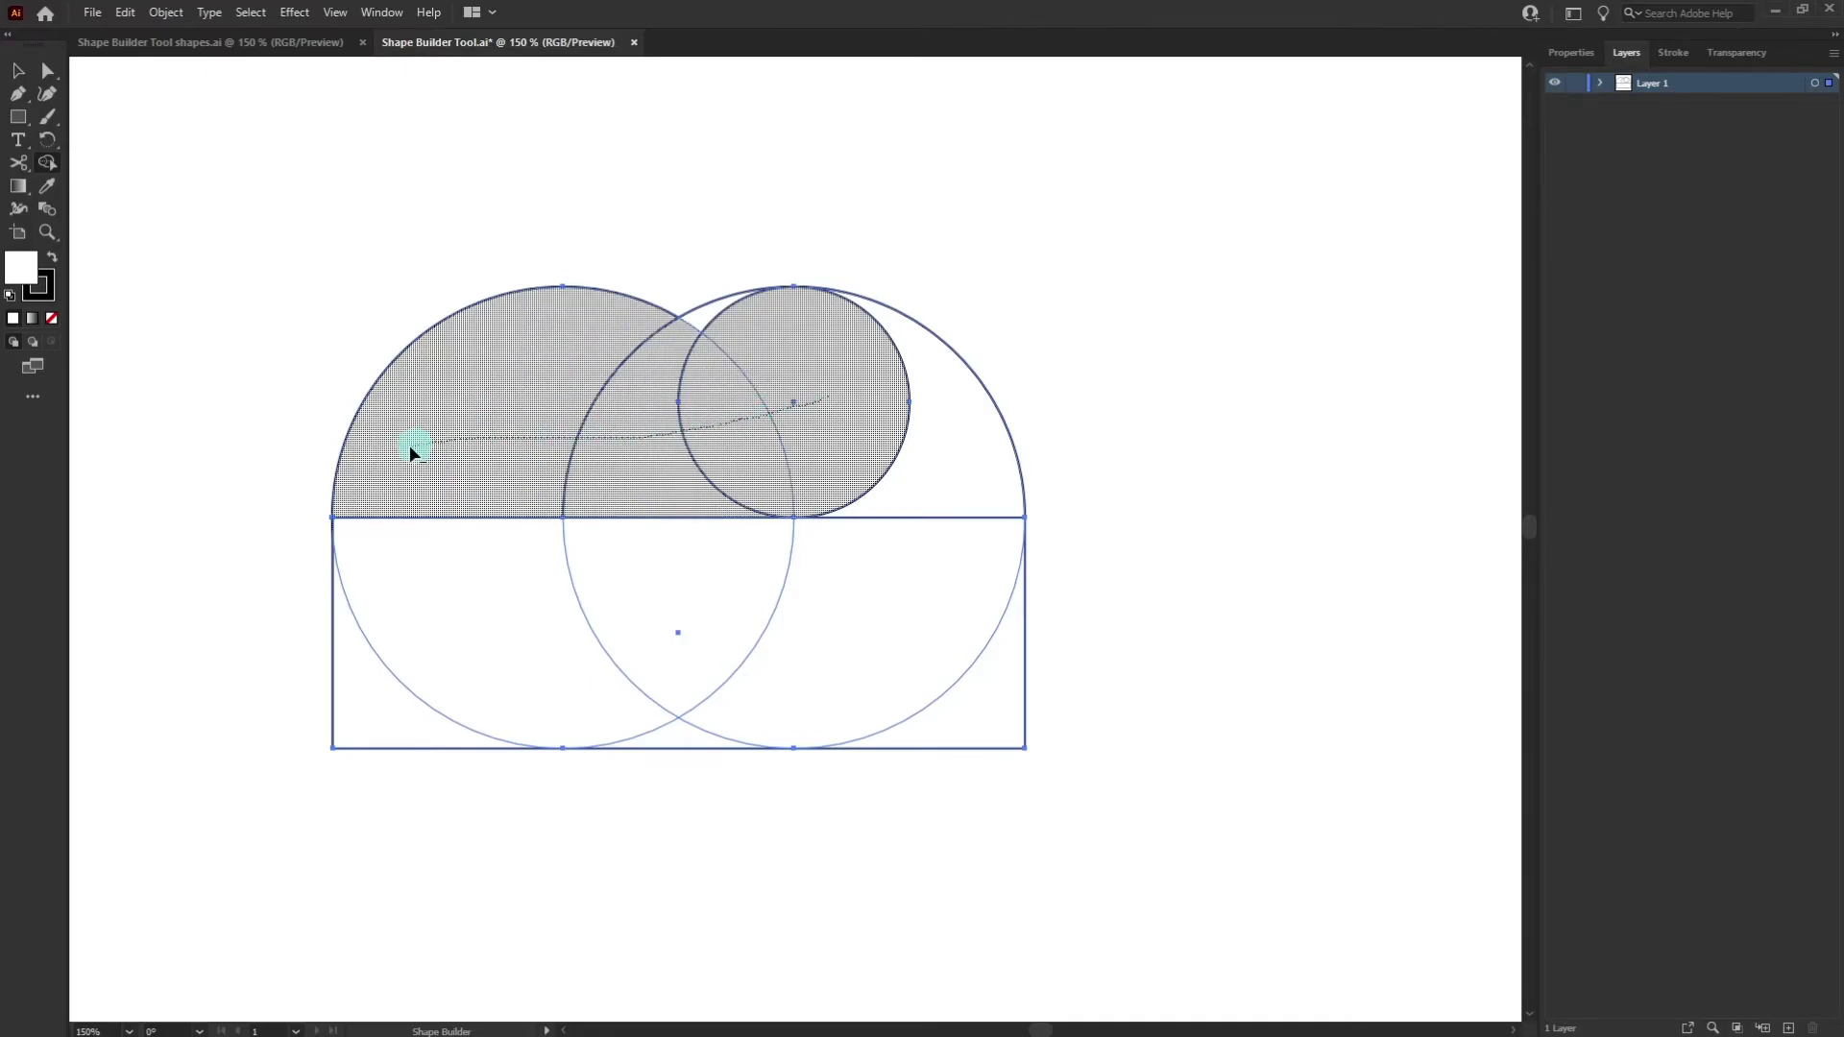
drag(392, 460, 377, 438)
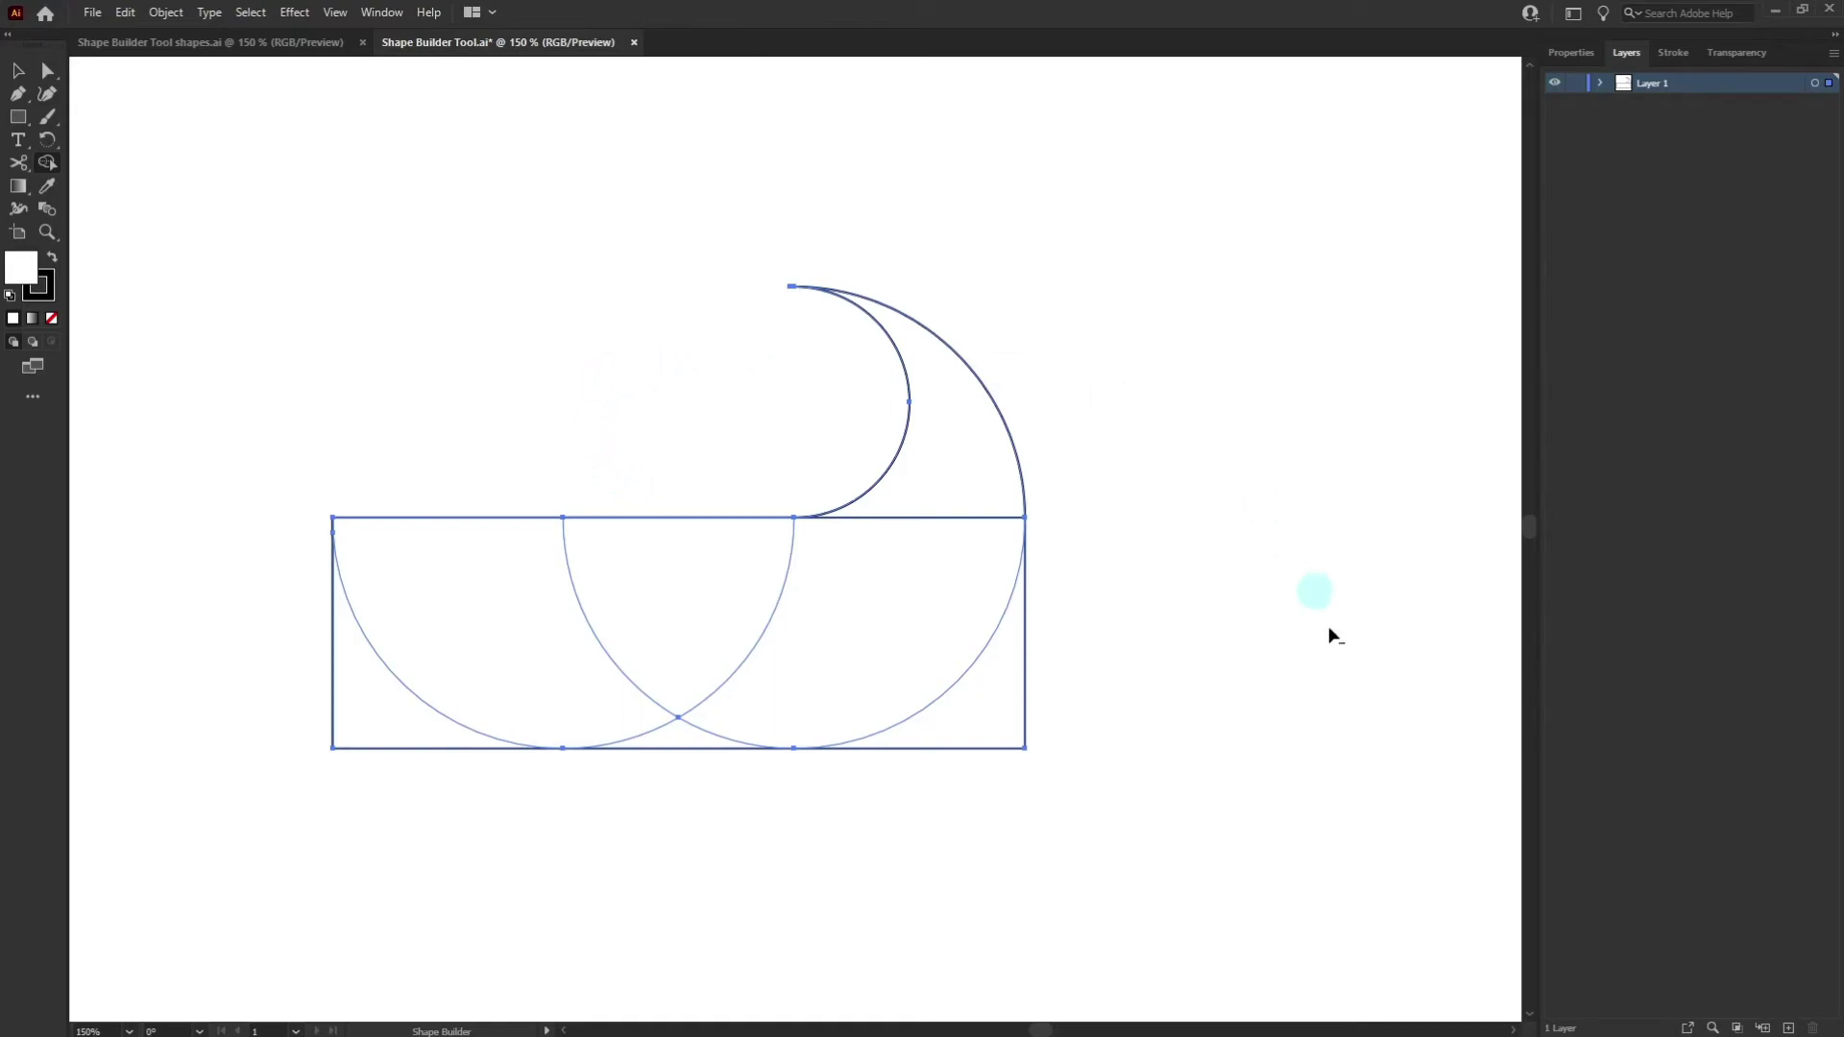
alt+click(991, 726)
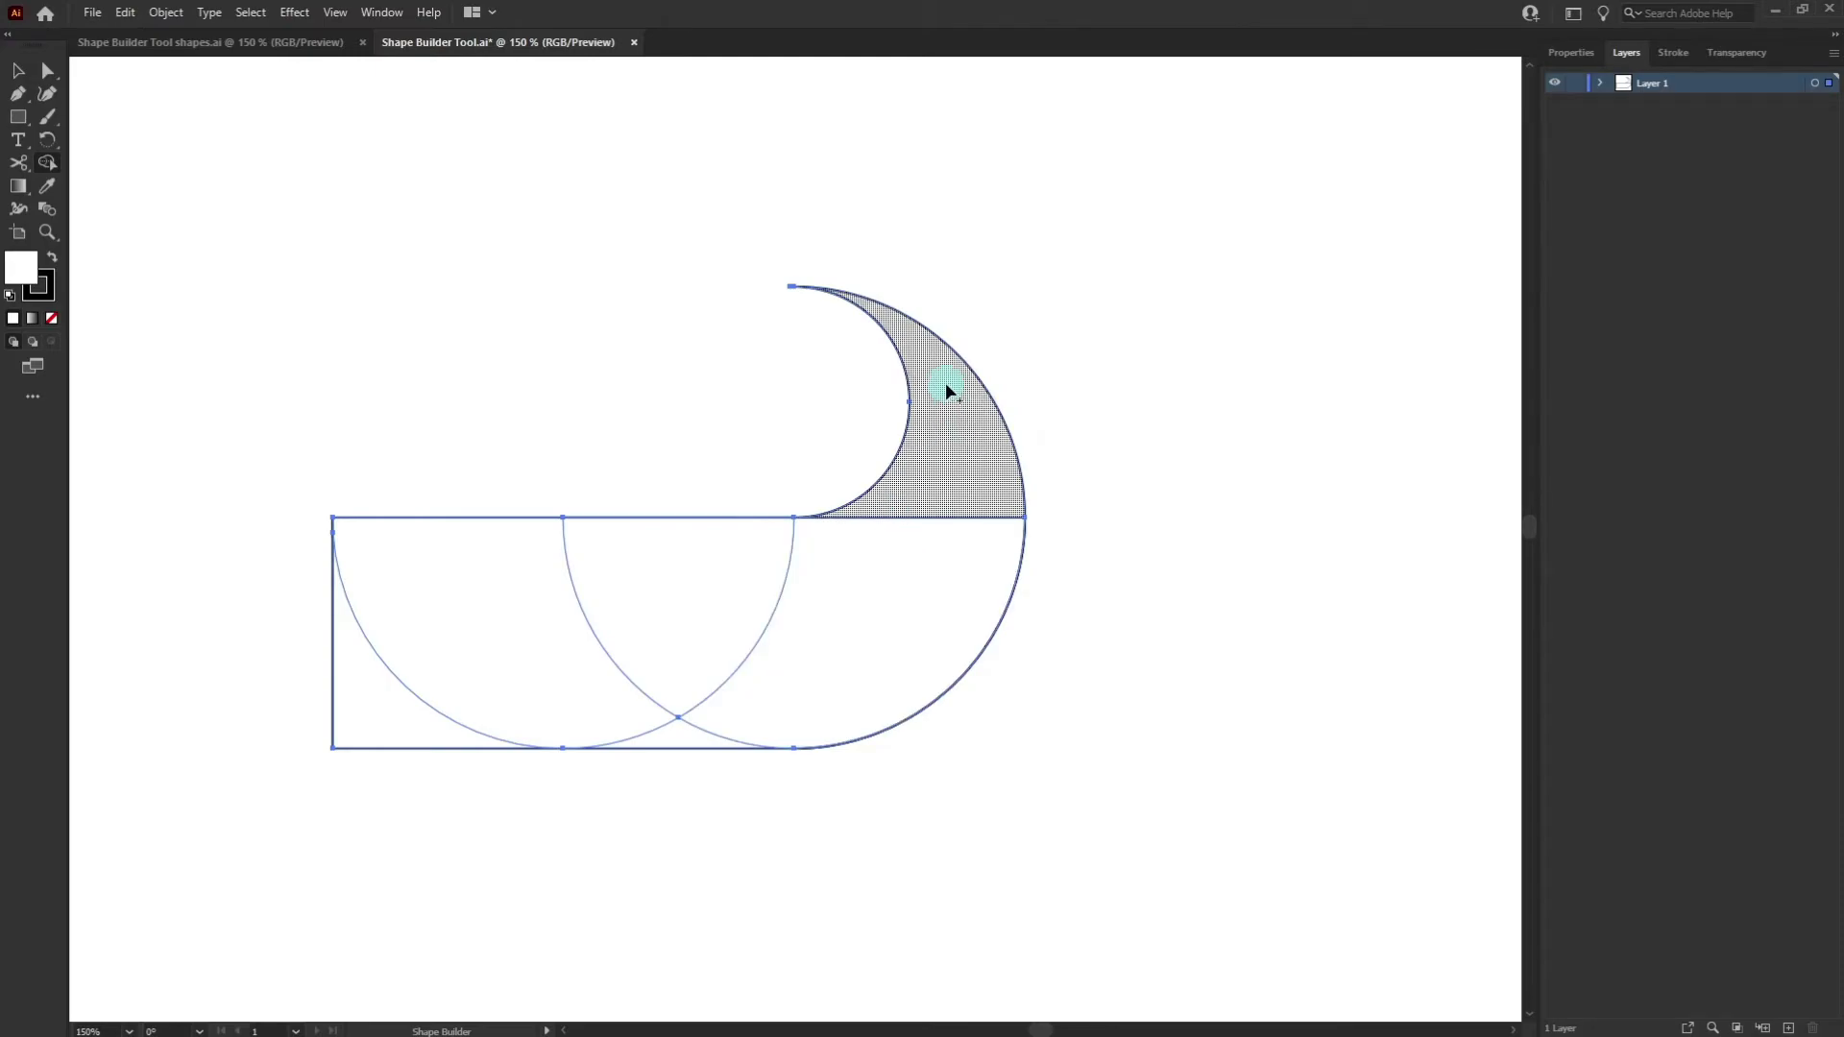
- Merge the remaining regions into a single hook shape and fully round its two left corners
mouse_move(946, 385)
mouse_down()
mouse_move(939, 484)
mouse_move(838, 614)
mouse_move(578, 685)
mouse_move(746, 734)
mouse_move(384, 735)
mouse_up()
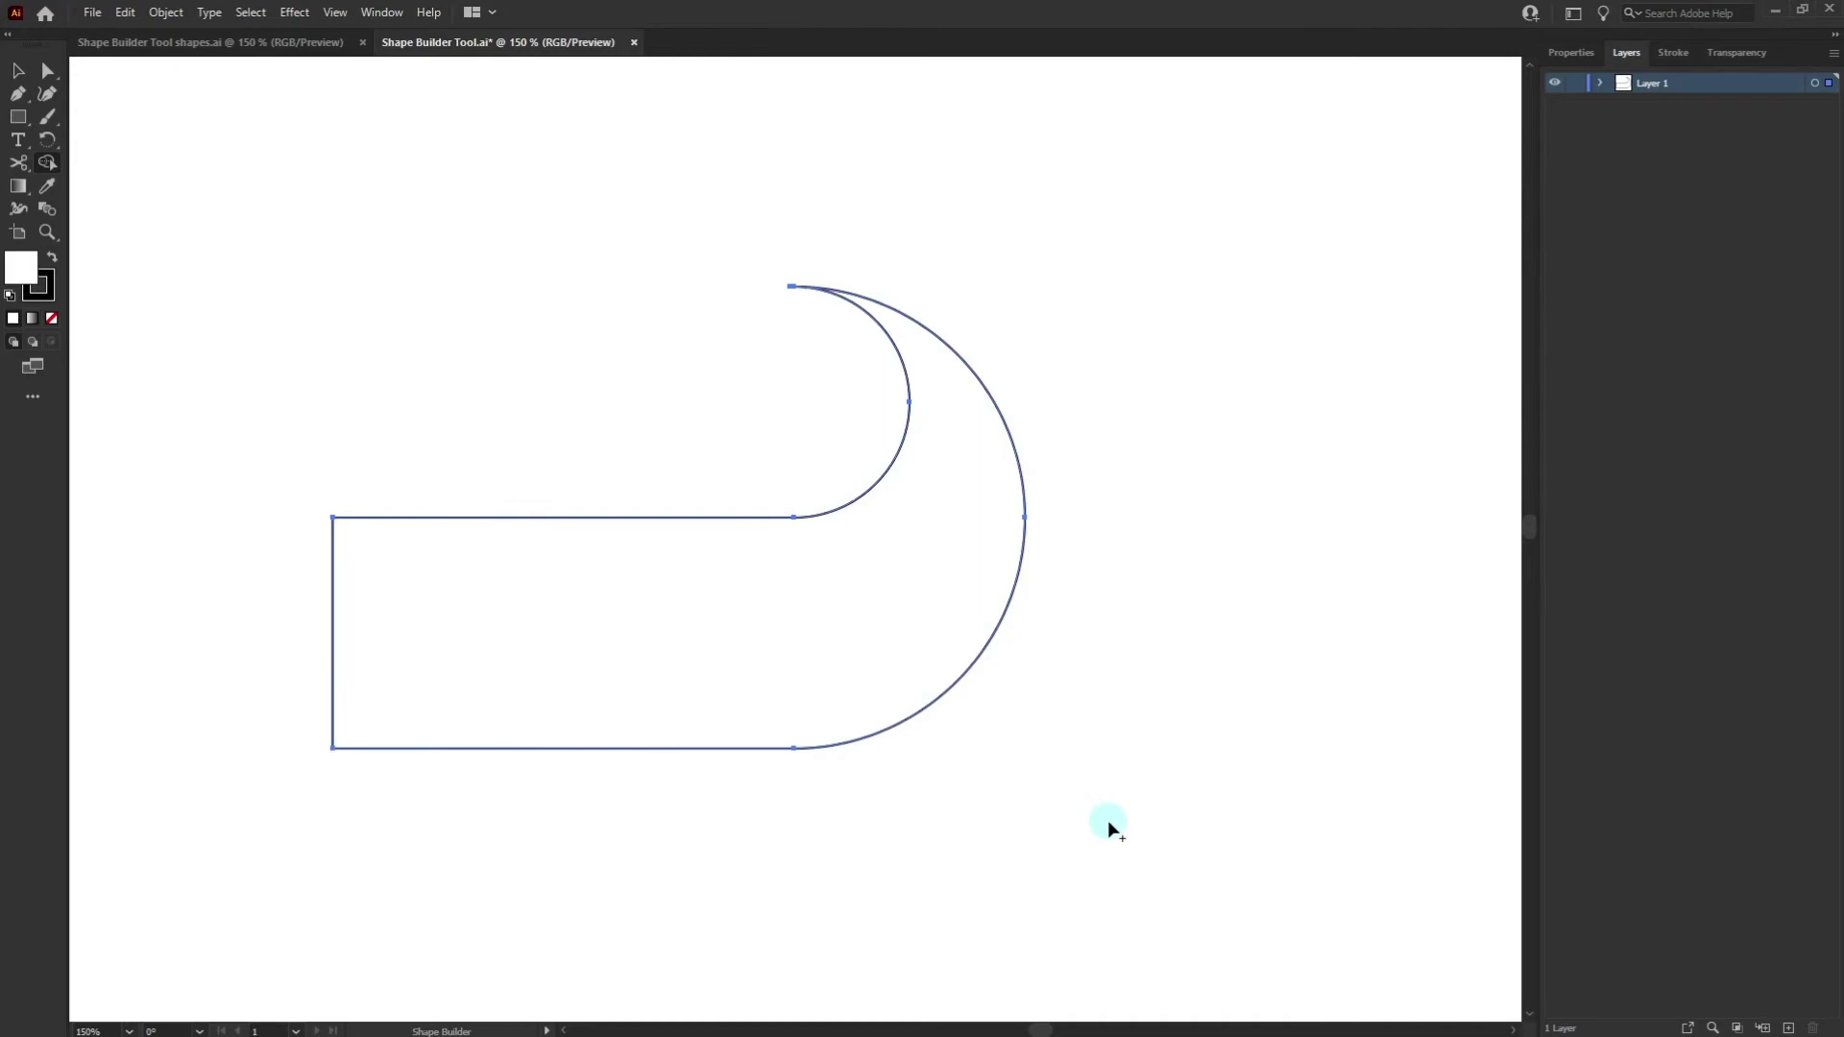
key(a)
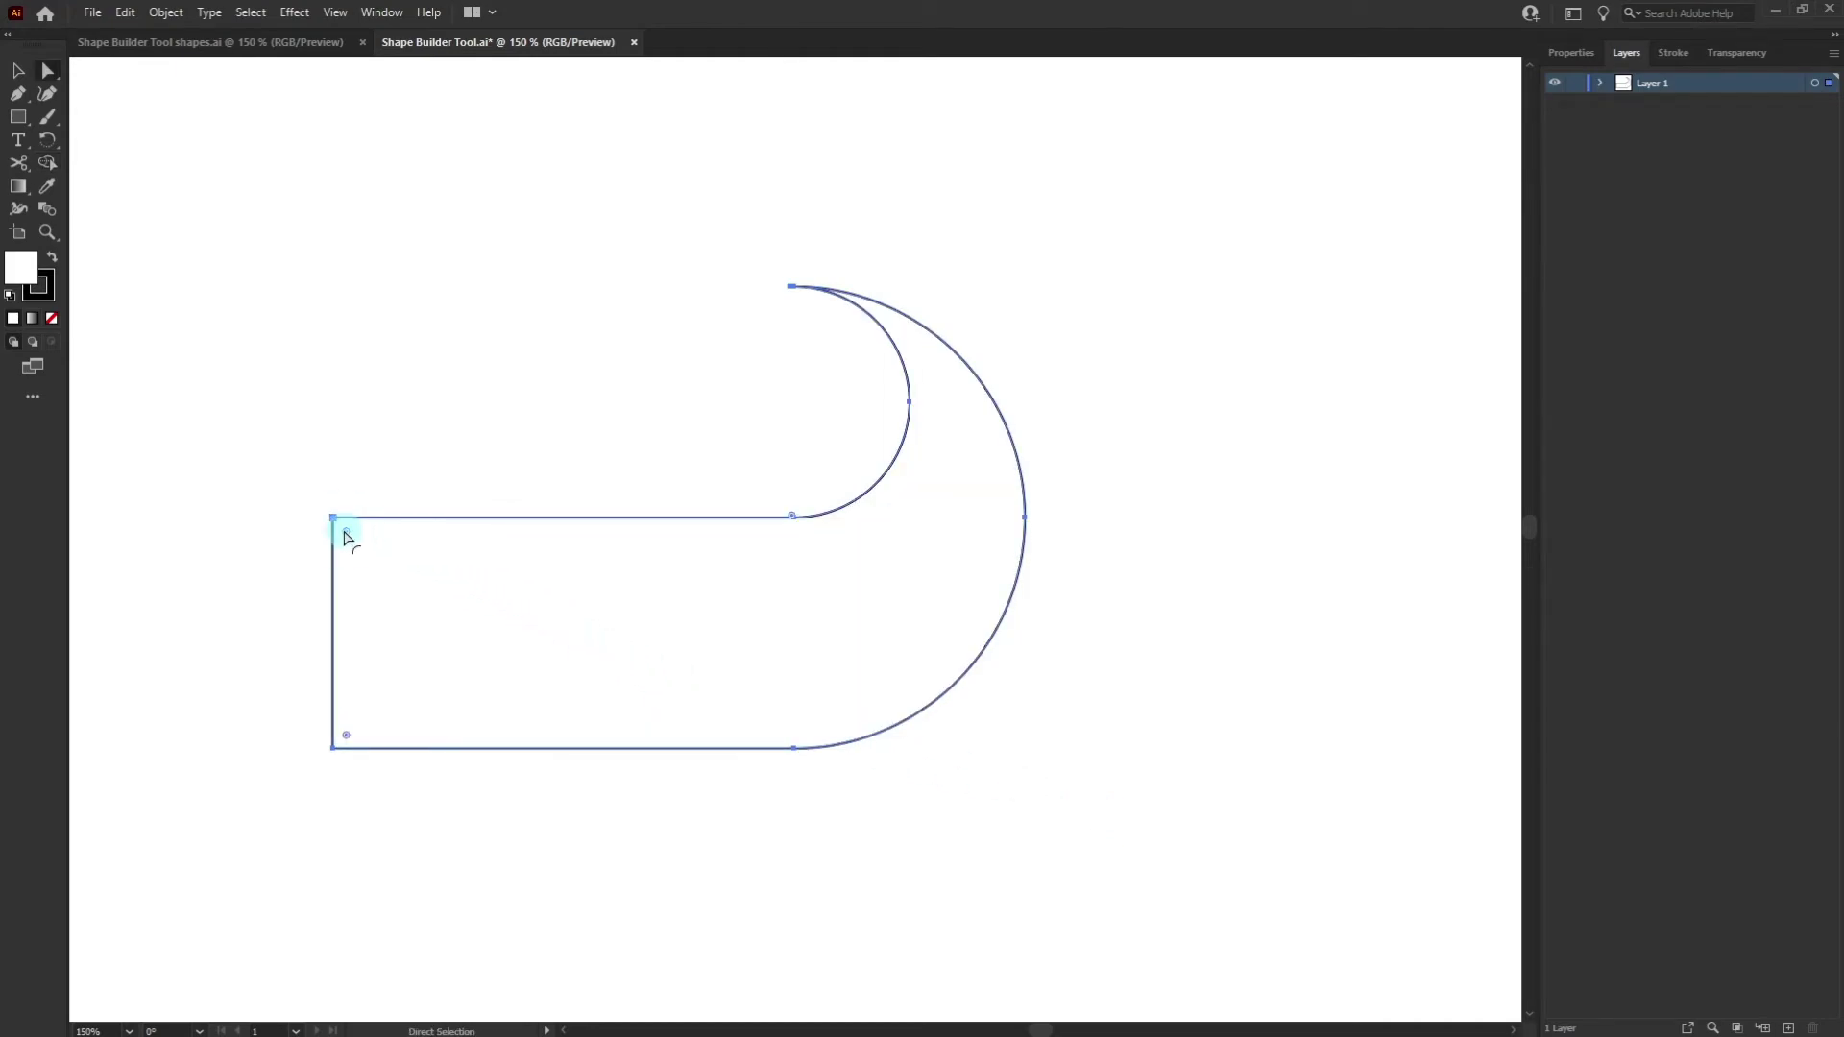
drag(346, 737, 768, 690)
scroll(776, 684, down, 1)
key(v)
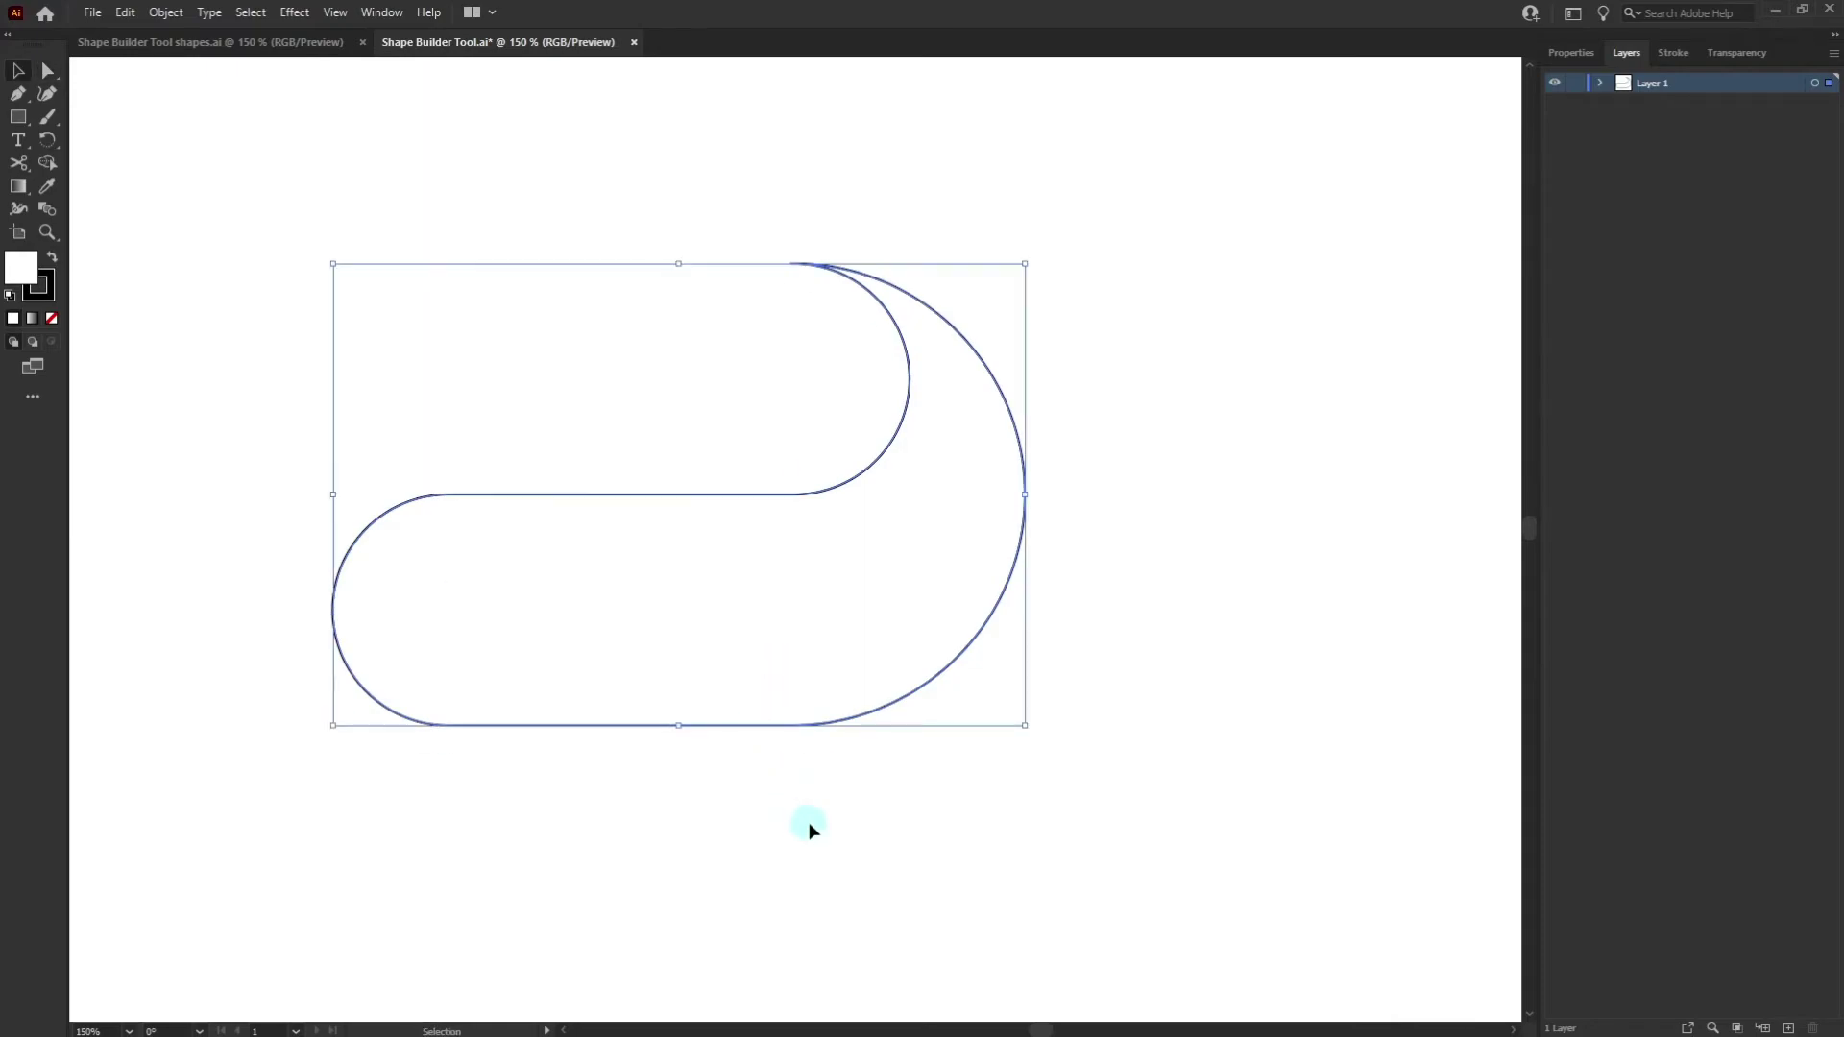
click(809, 816)
- Paste a copy of the hook shape in place and reflect it across the horizontal axis
click(765, 622)
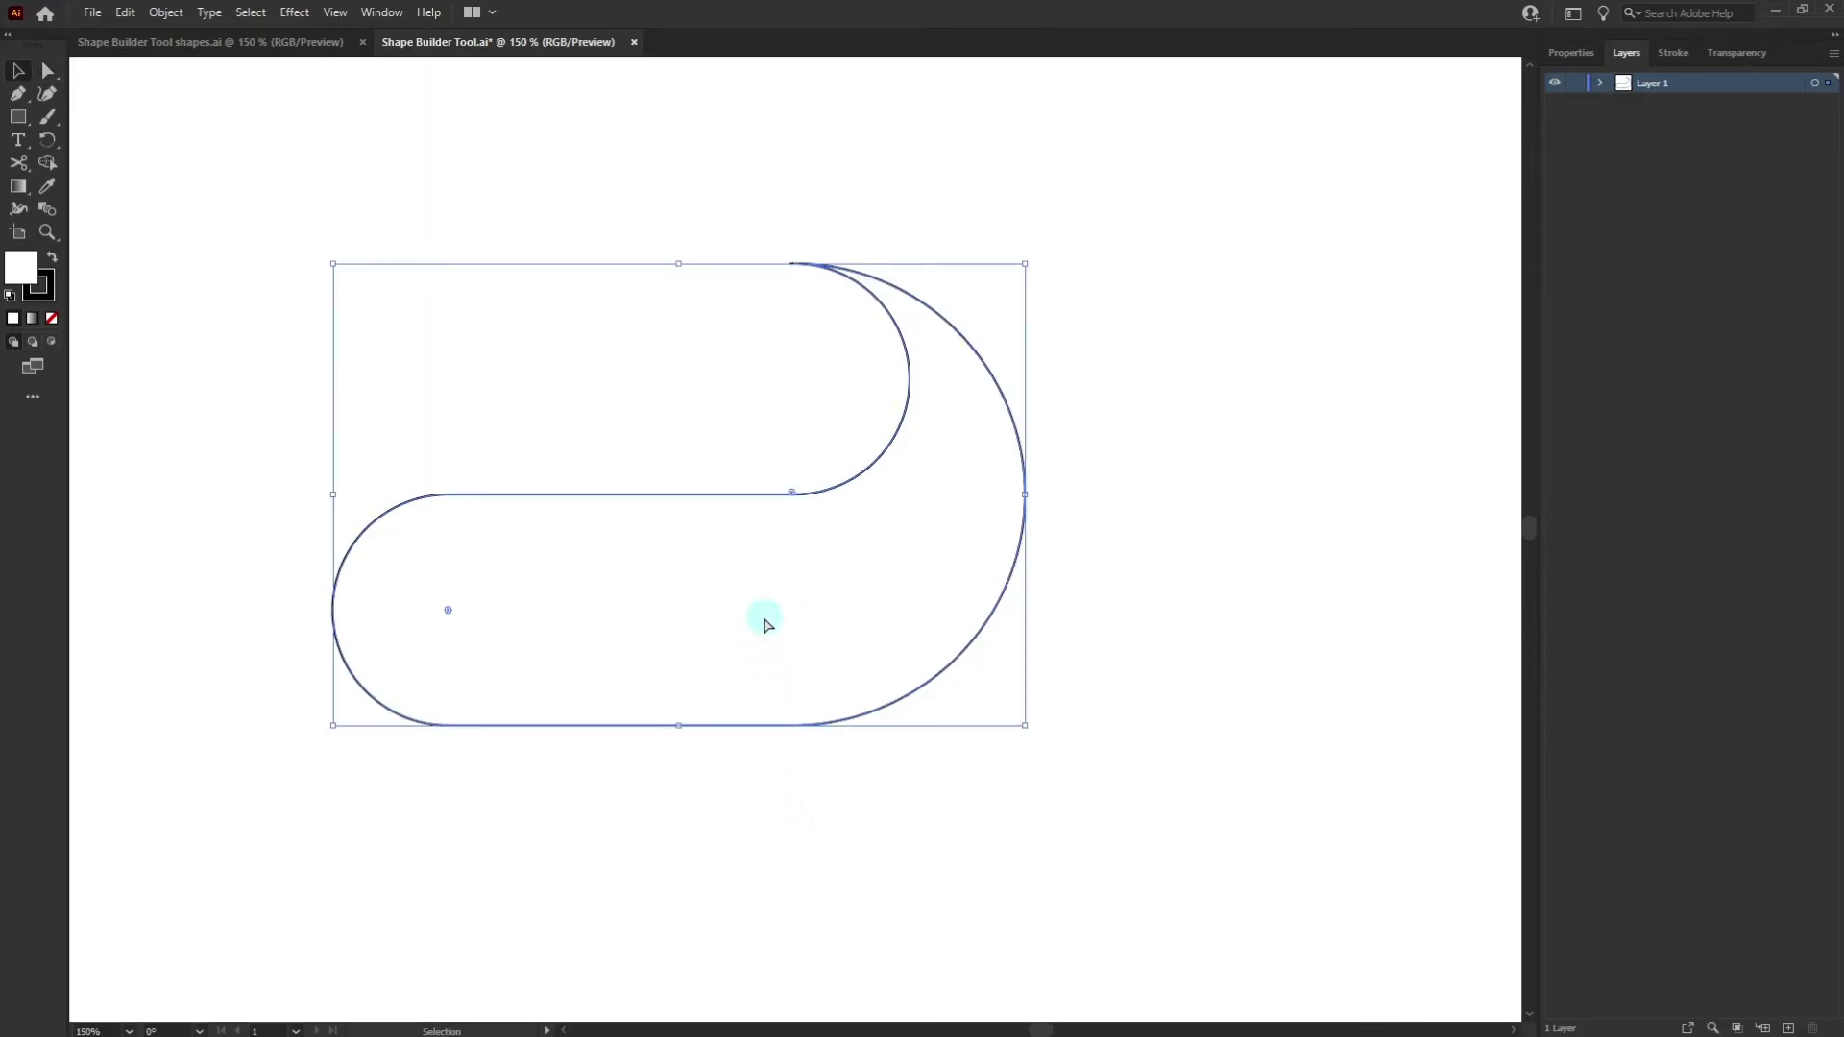
key(a)
key(v)
right_click(765, 622)
mouse_move(832, 506)
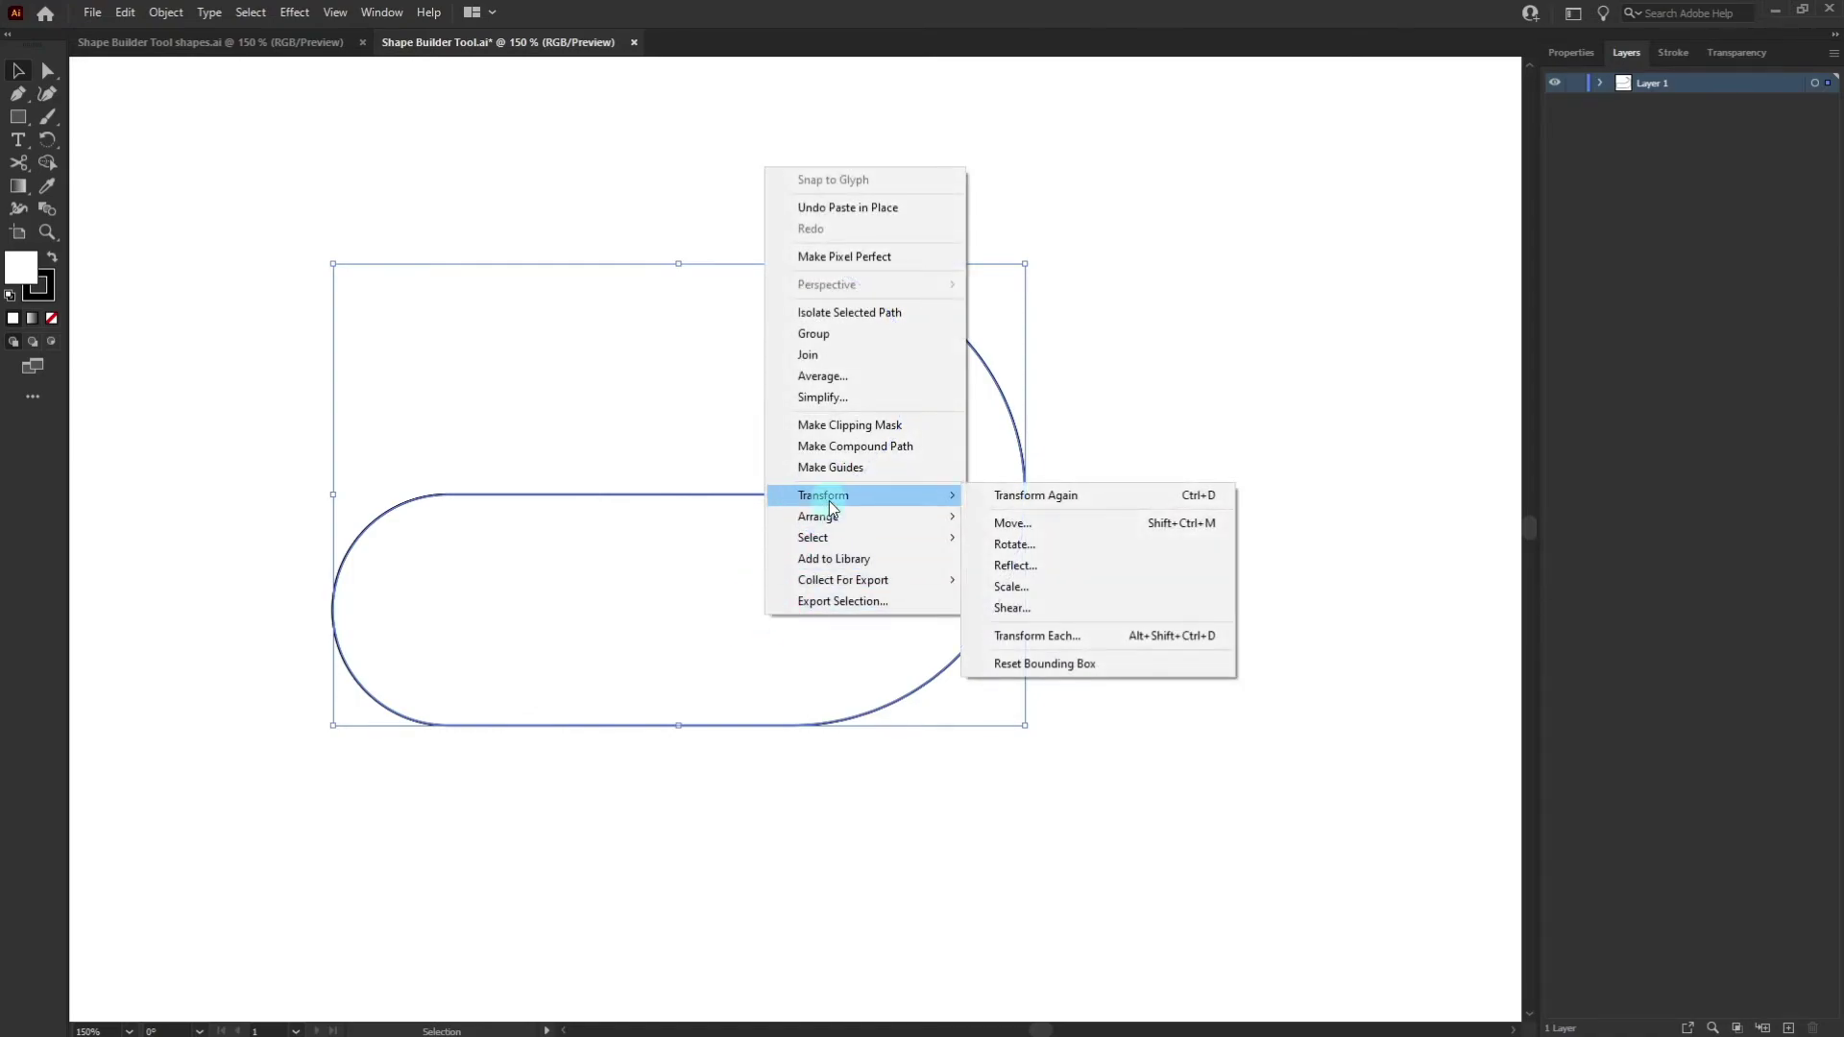
click(999, 566)
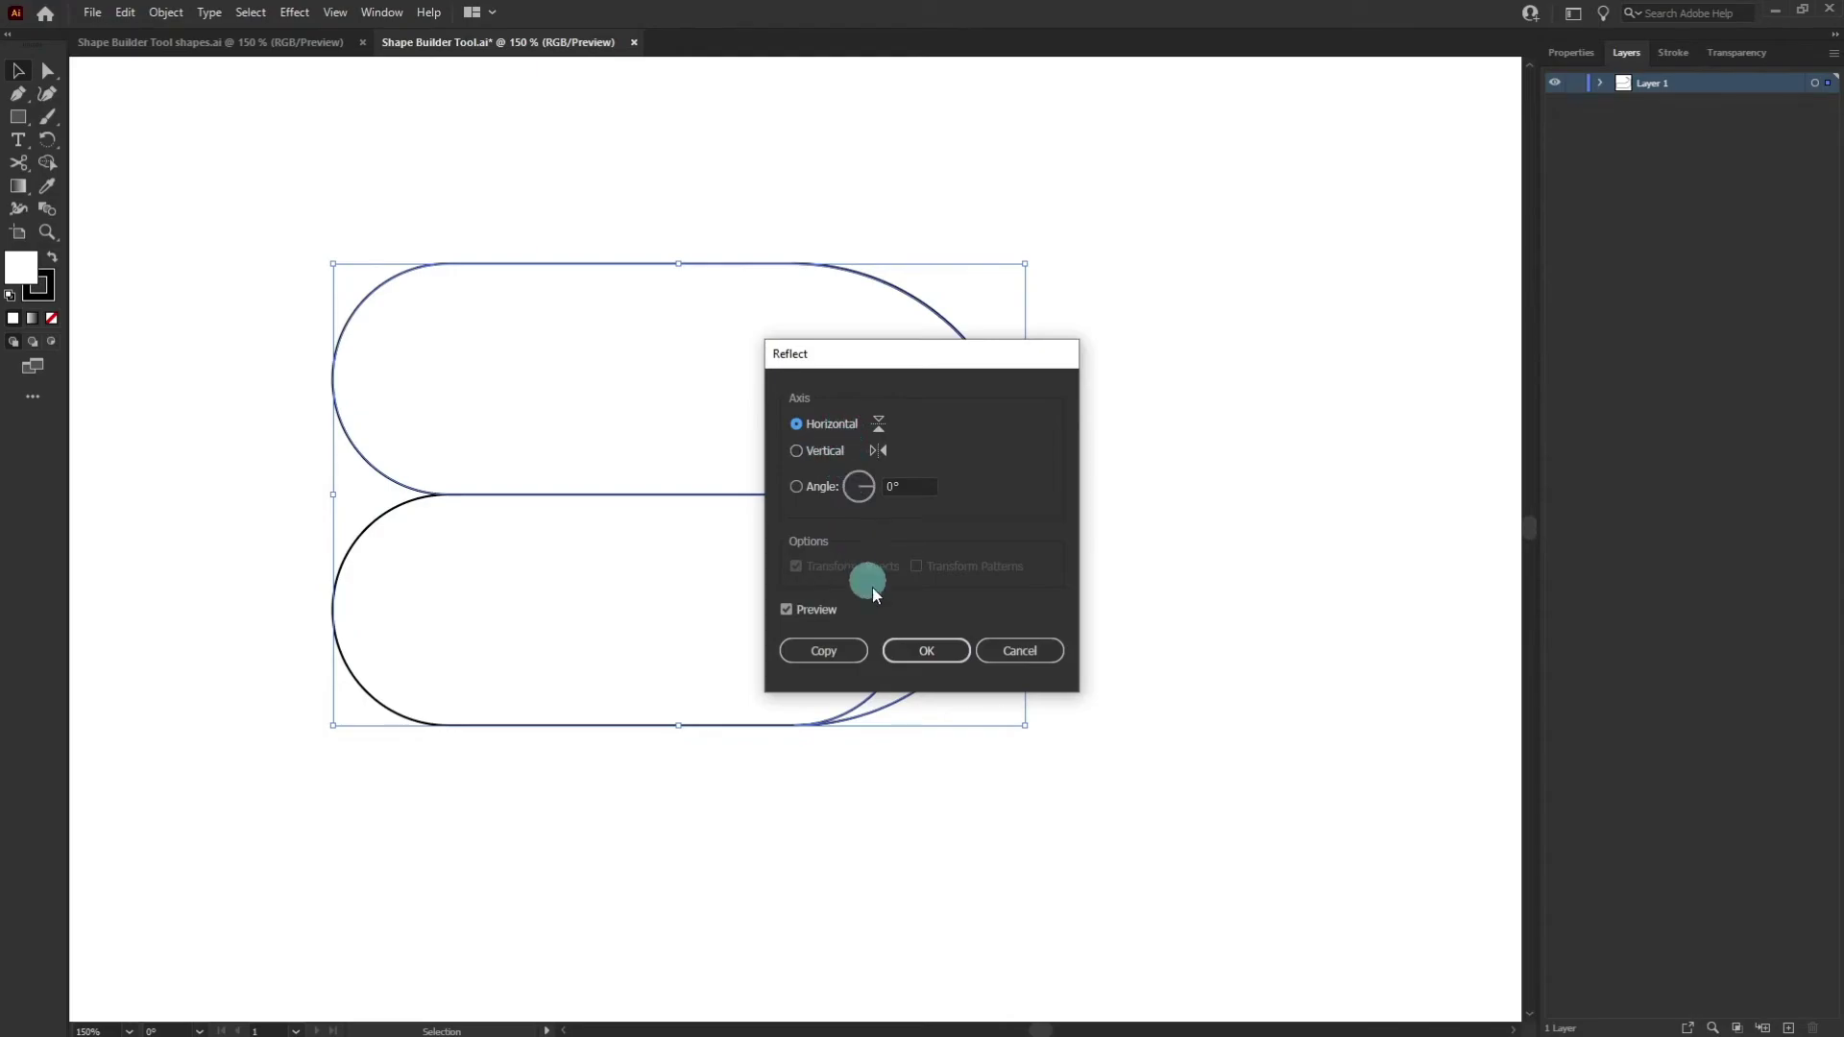
click(931, 659)
- Reflect the copy across the vertical axis and move it down so its straight arm overlaps the original's arm, forming an S
right_click(835, 422)
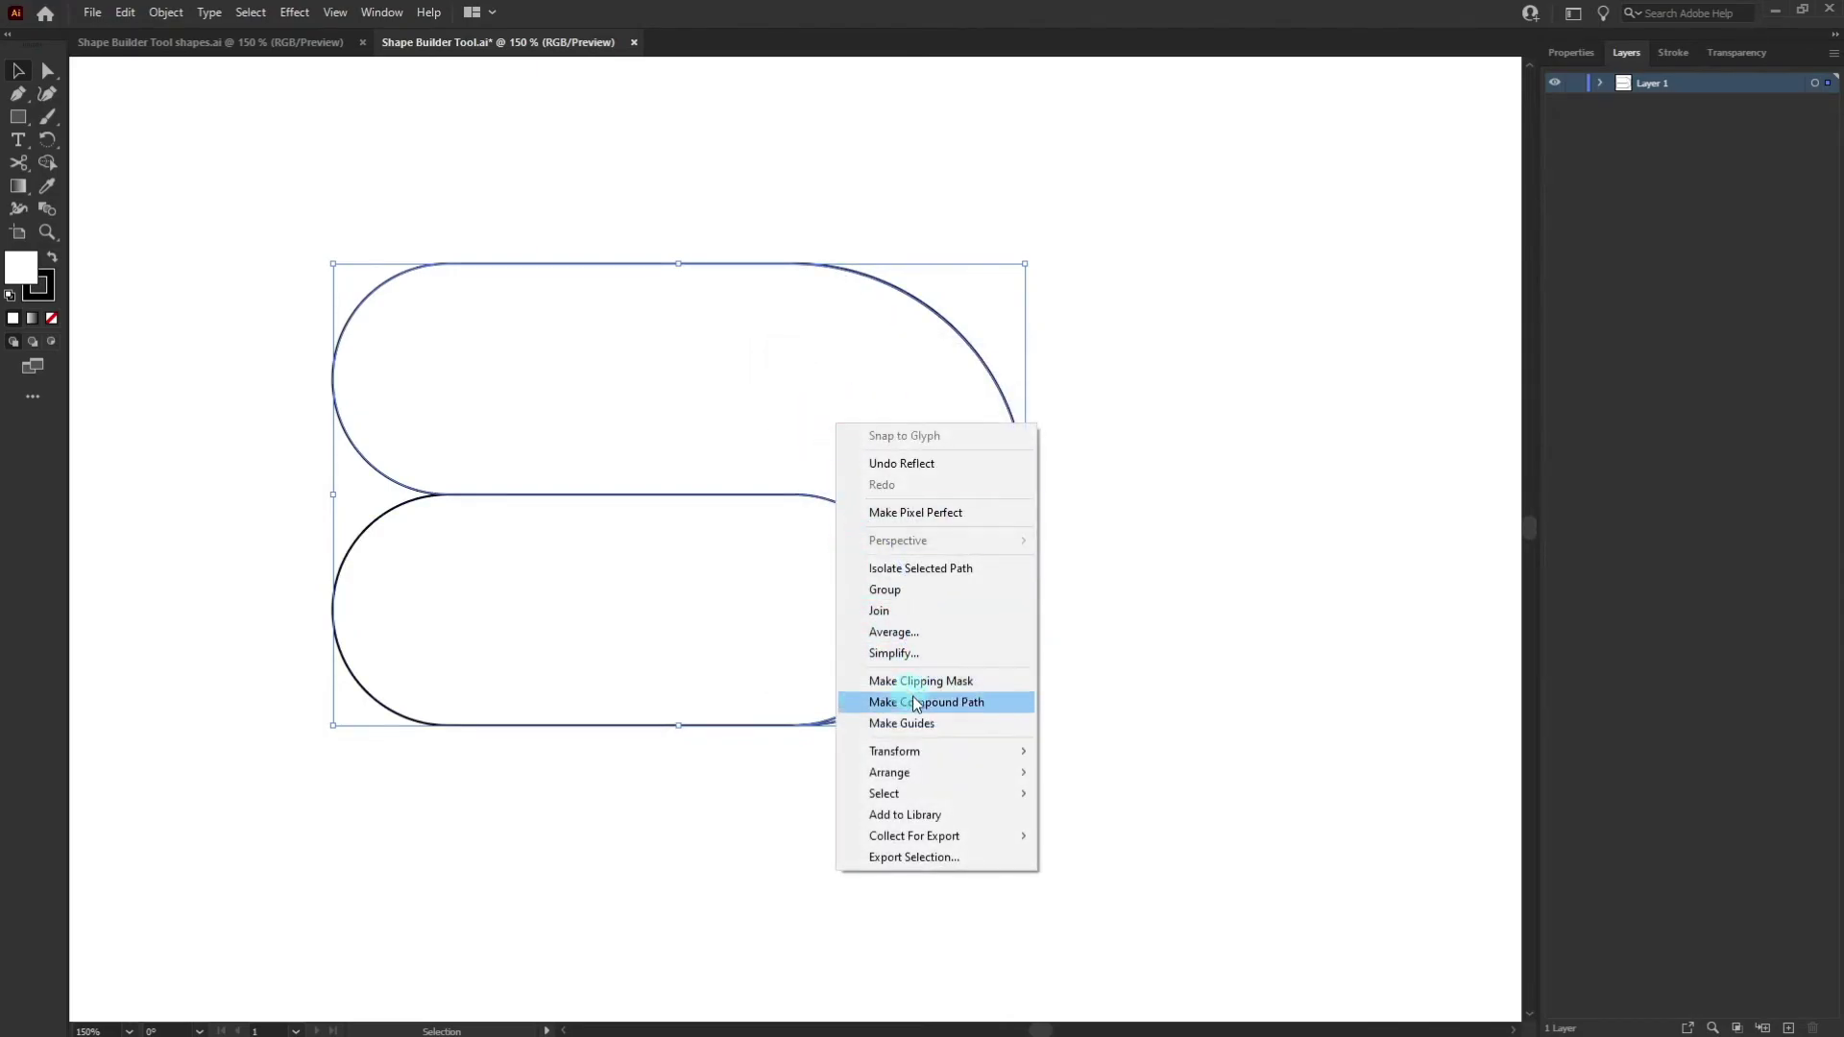
mouse_move(936, 751)
click(1083, 824)
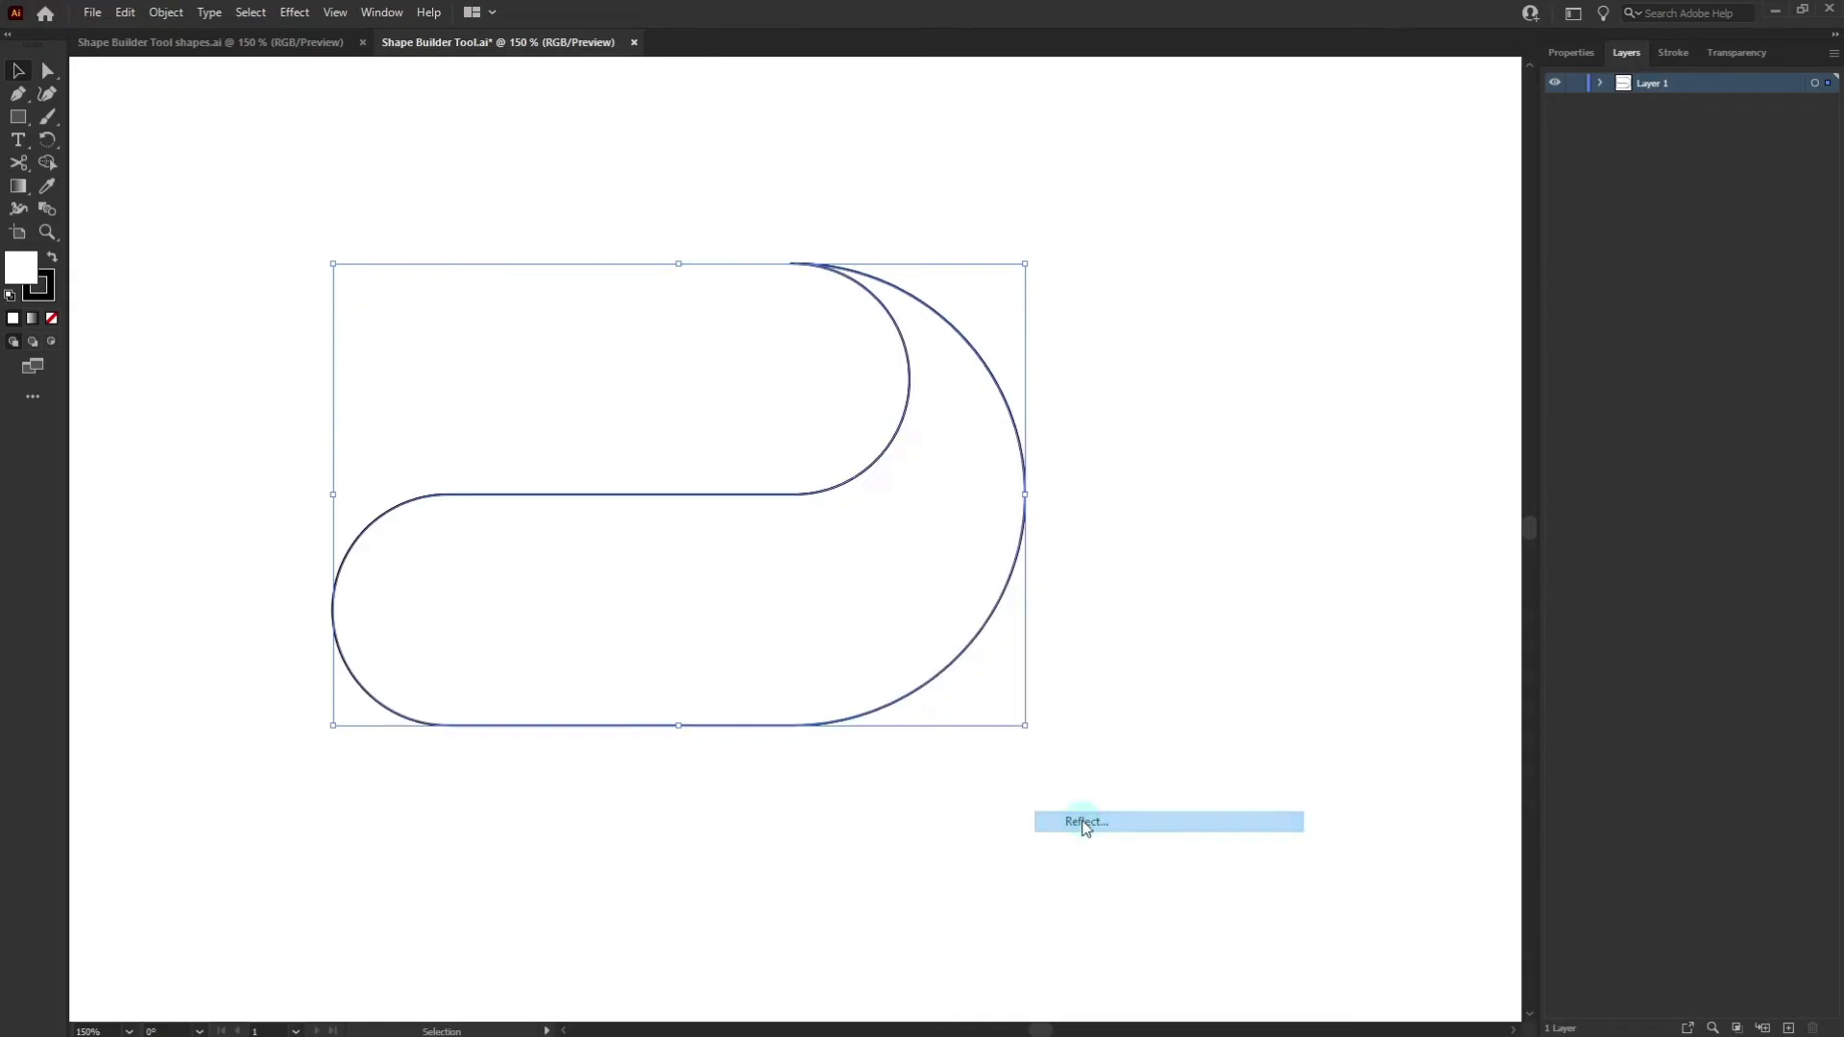
click(797, 452)
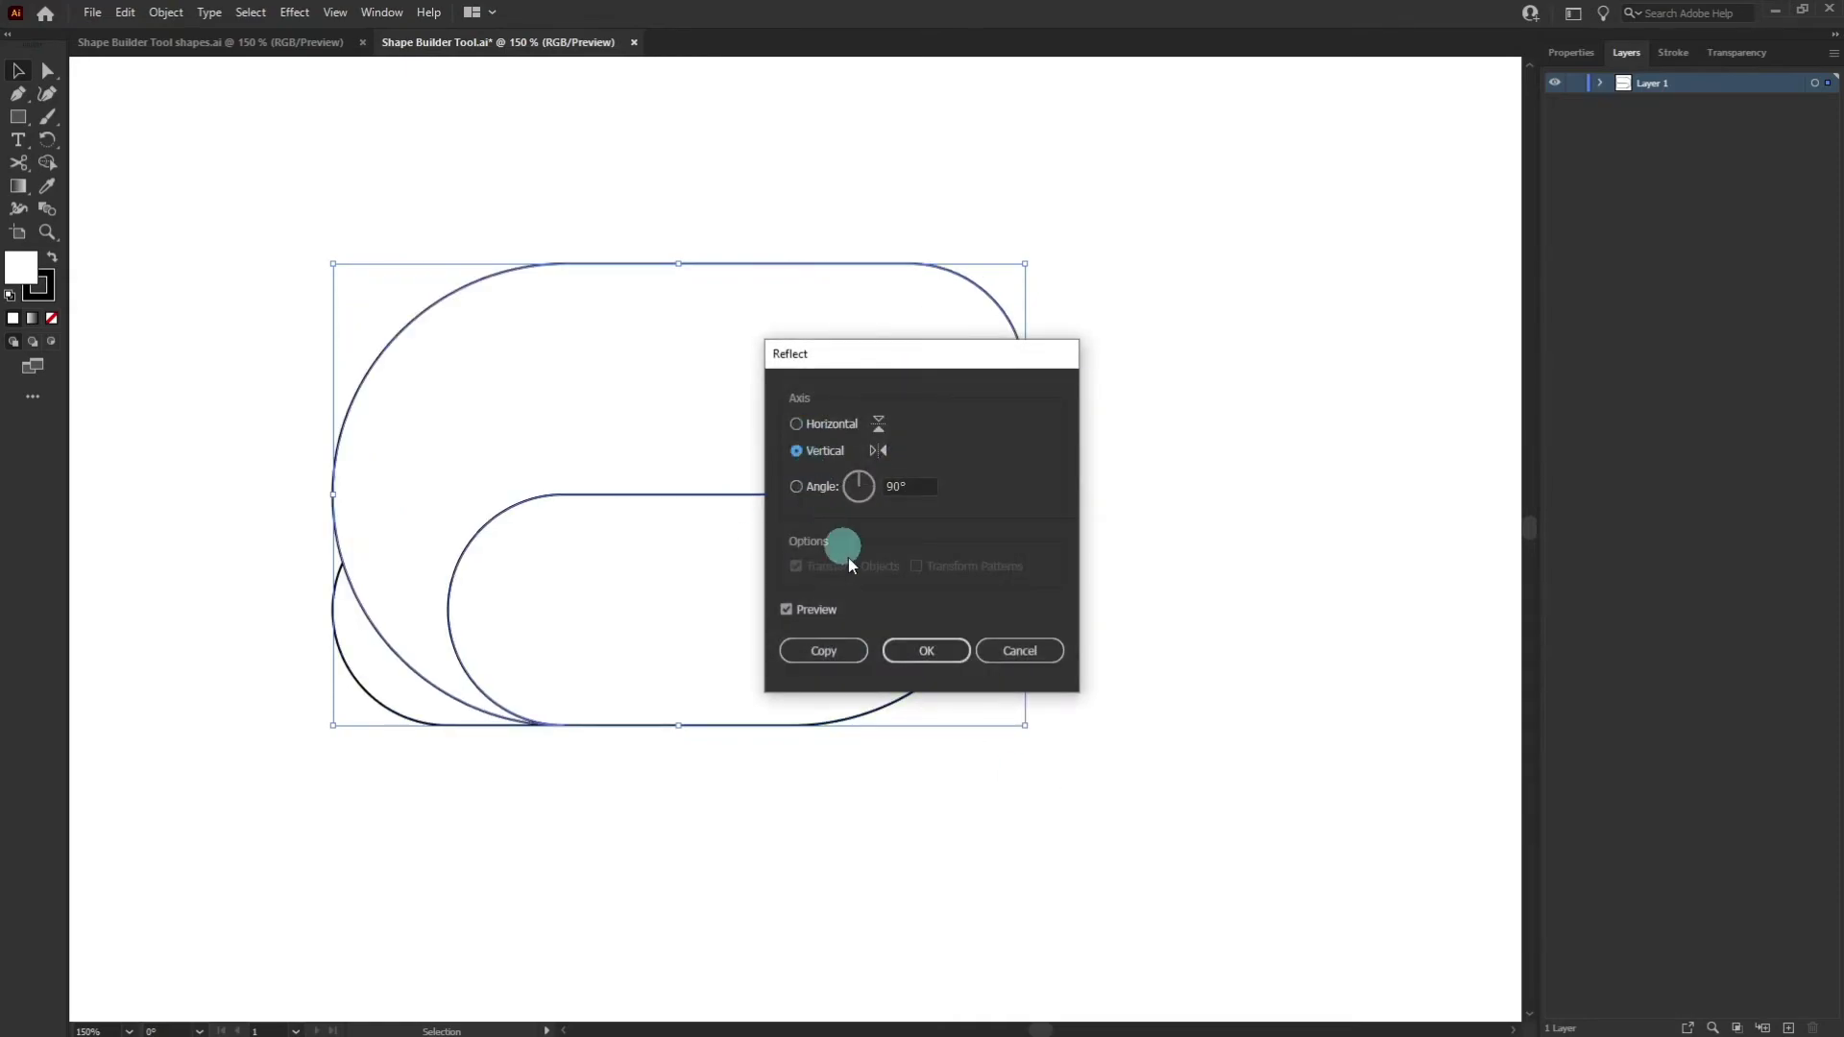
click(924, 651)
drag(754, 365, 745, 603)
click(551, 274)
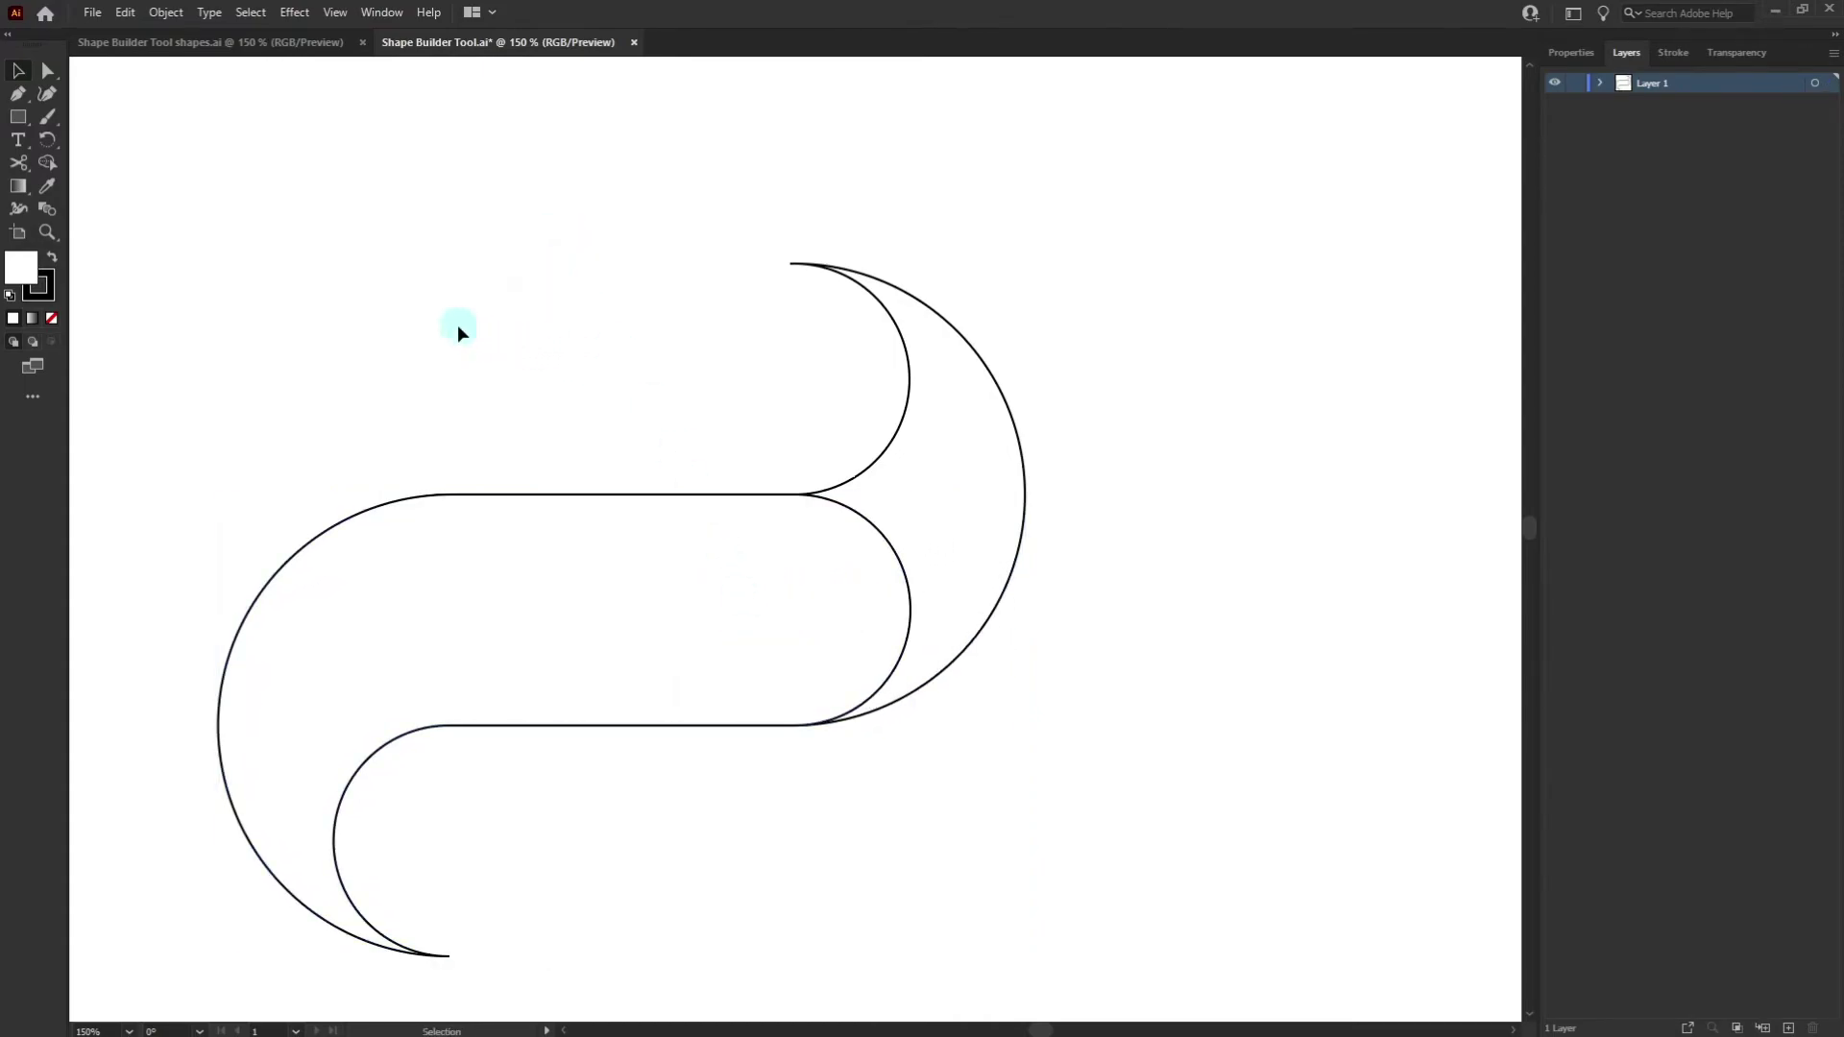
- Select both hook shapes and merge all their regions into one S-shaped curve with Shape Builder
drag(457, 325, 986, 742)
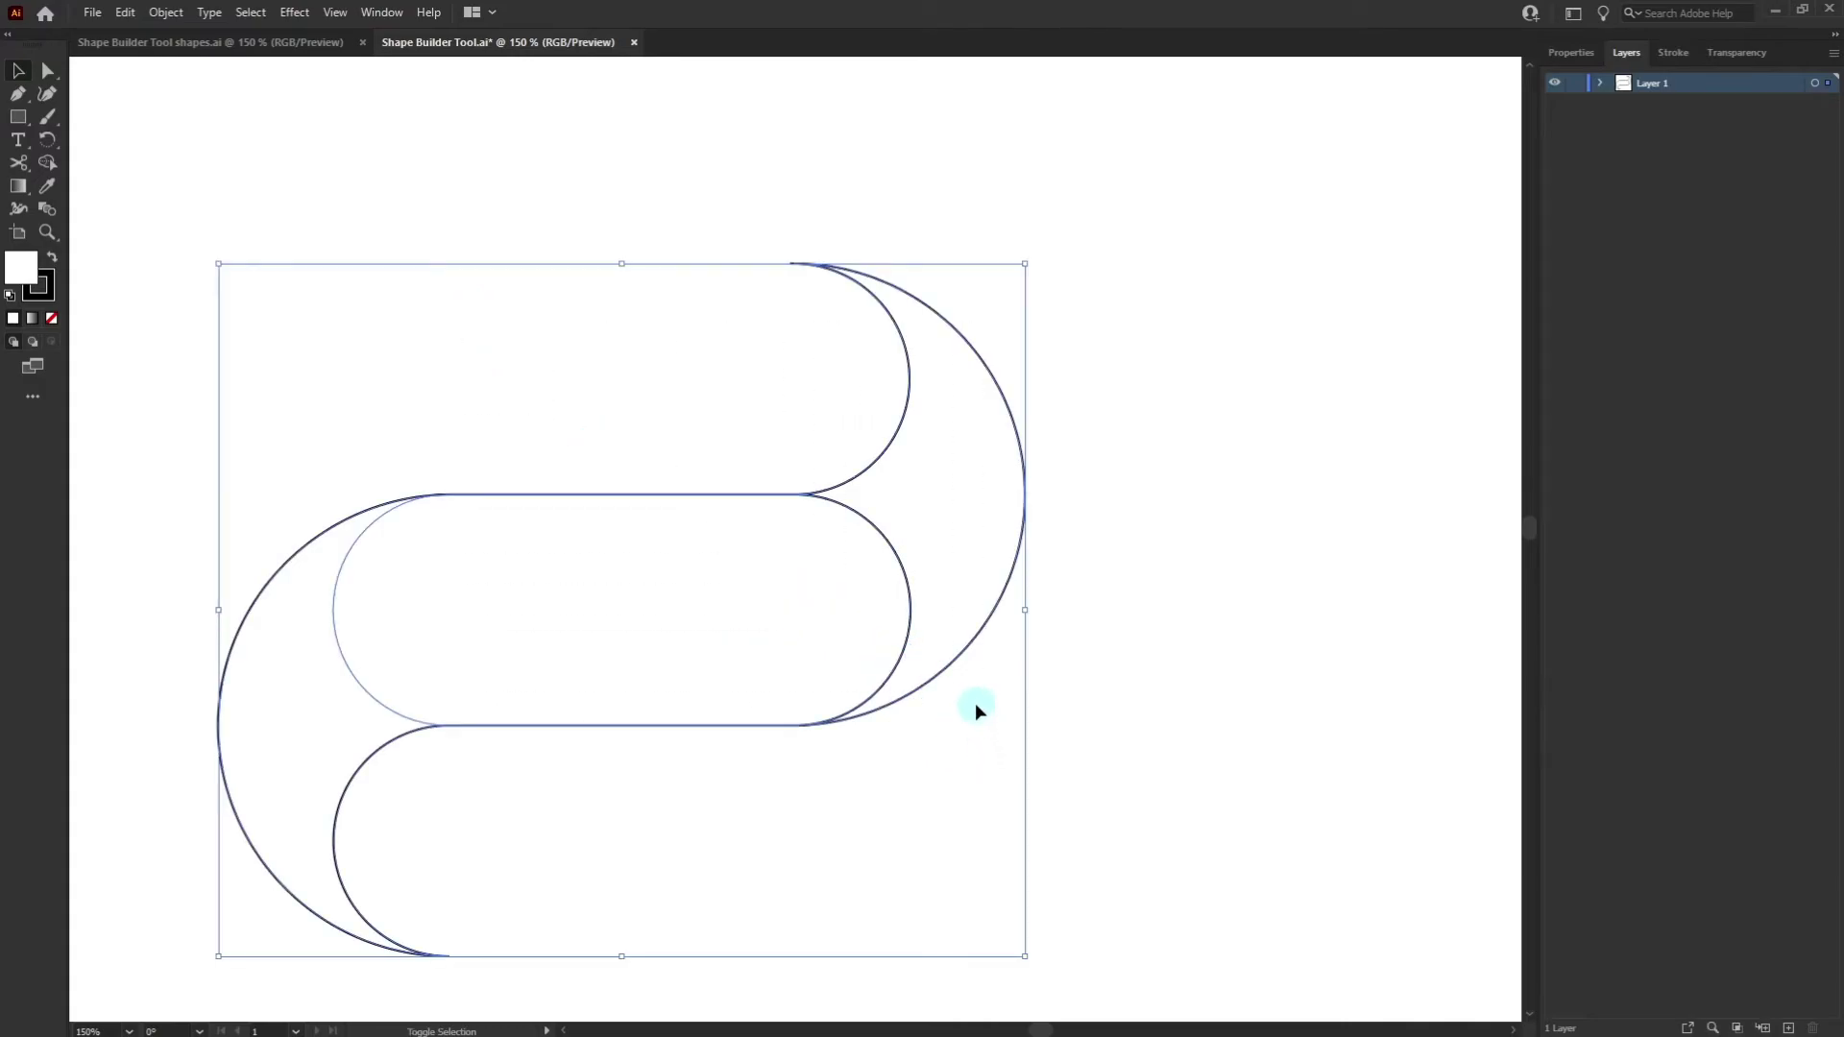
key(shift+m)
mouse_move(972, 473)
mouse_down()
mouse_move(782, 611)
mouse_move(500, 636)
mouse_move(338, 713)
mouse_up()
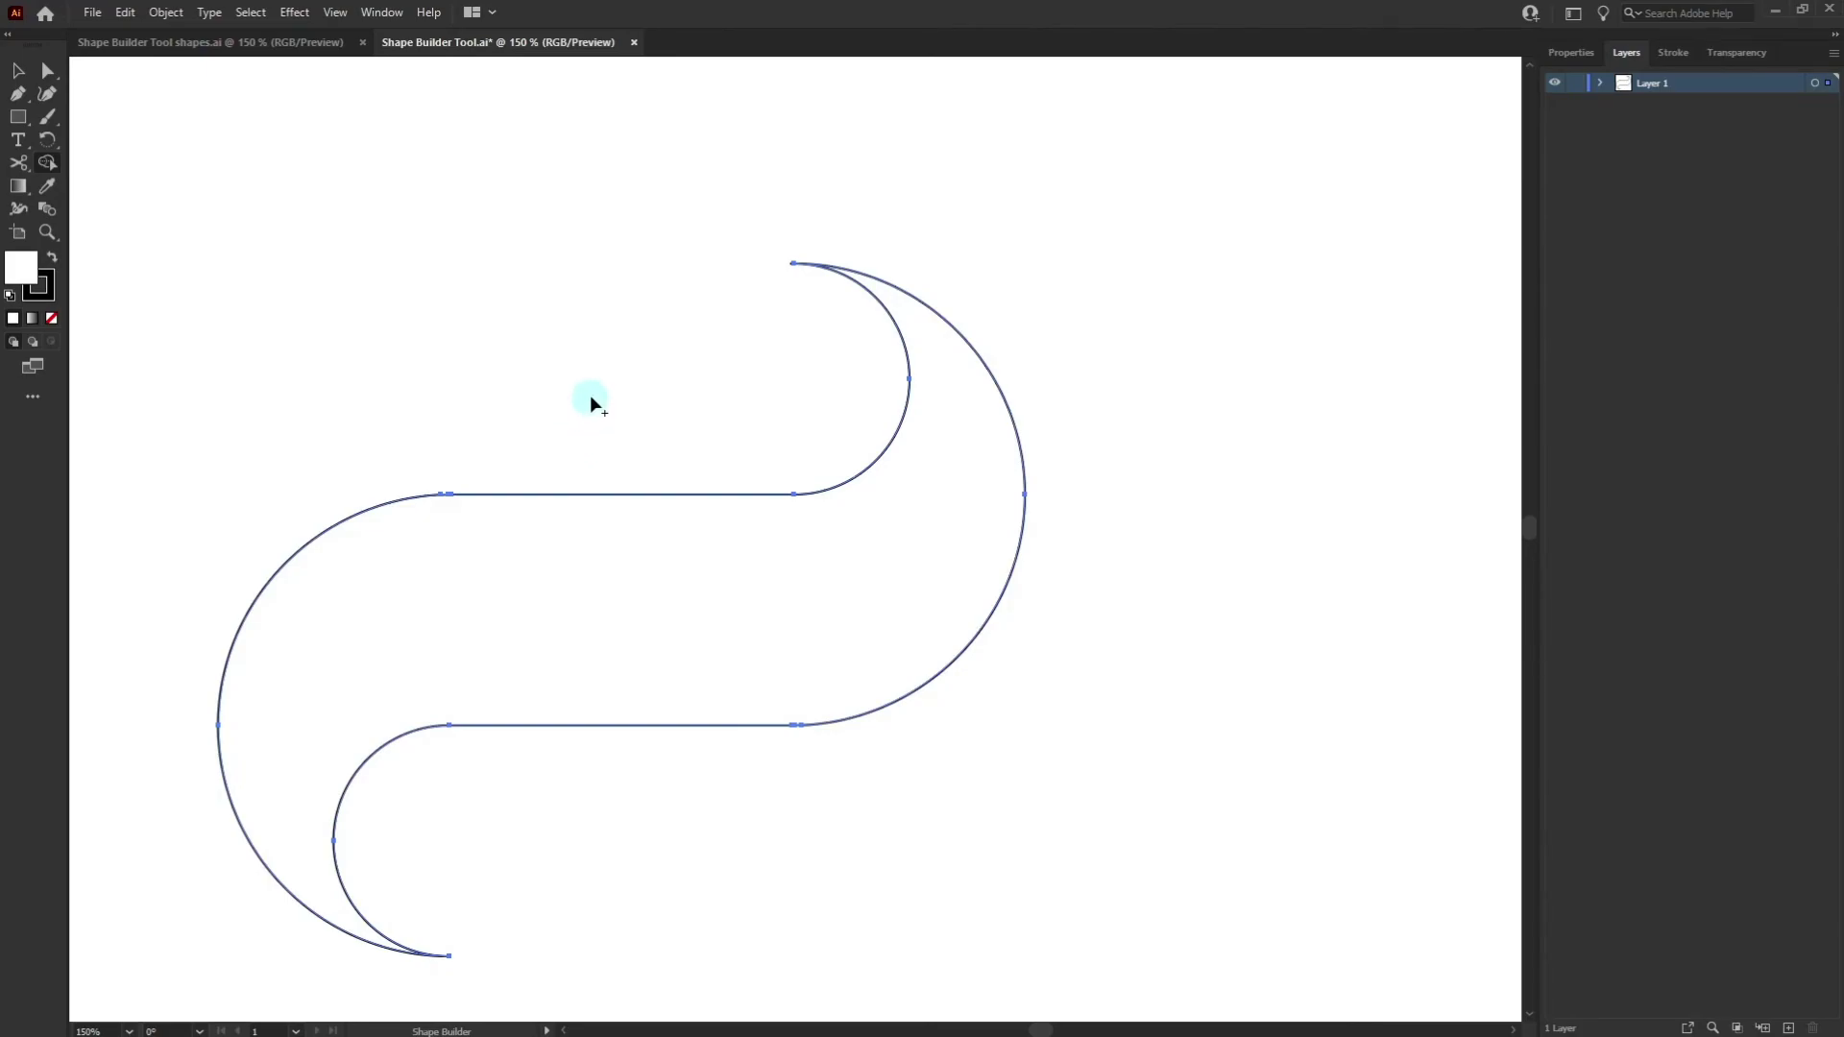
key(v)
click(605, 399)
- Move the S-shape up and to the right, and delete the three tiny stray fragments left behind
drag(688, 650, 816, 517)
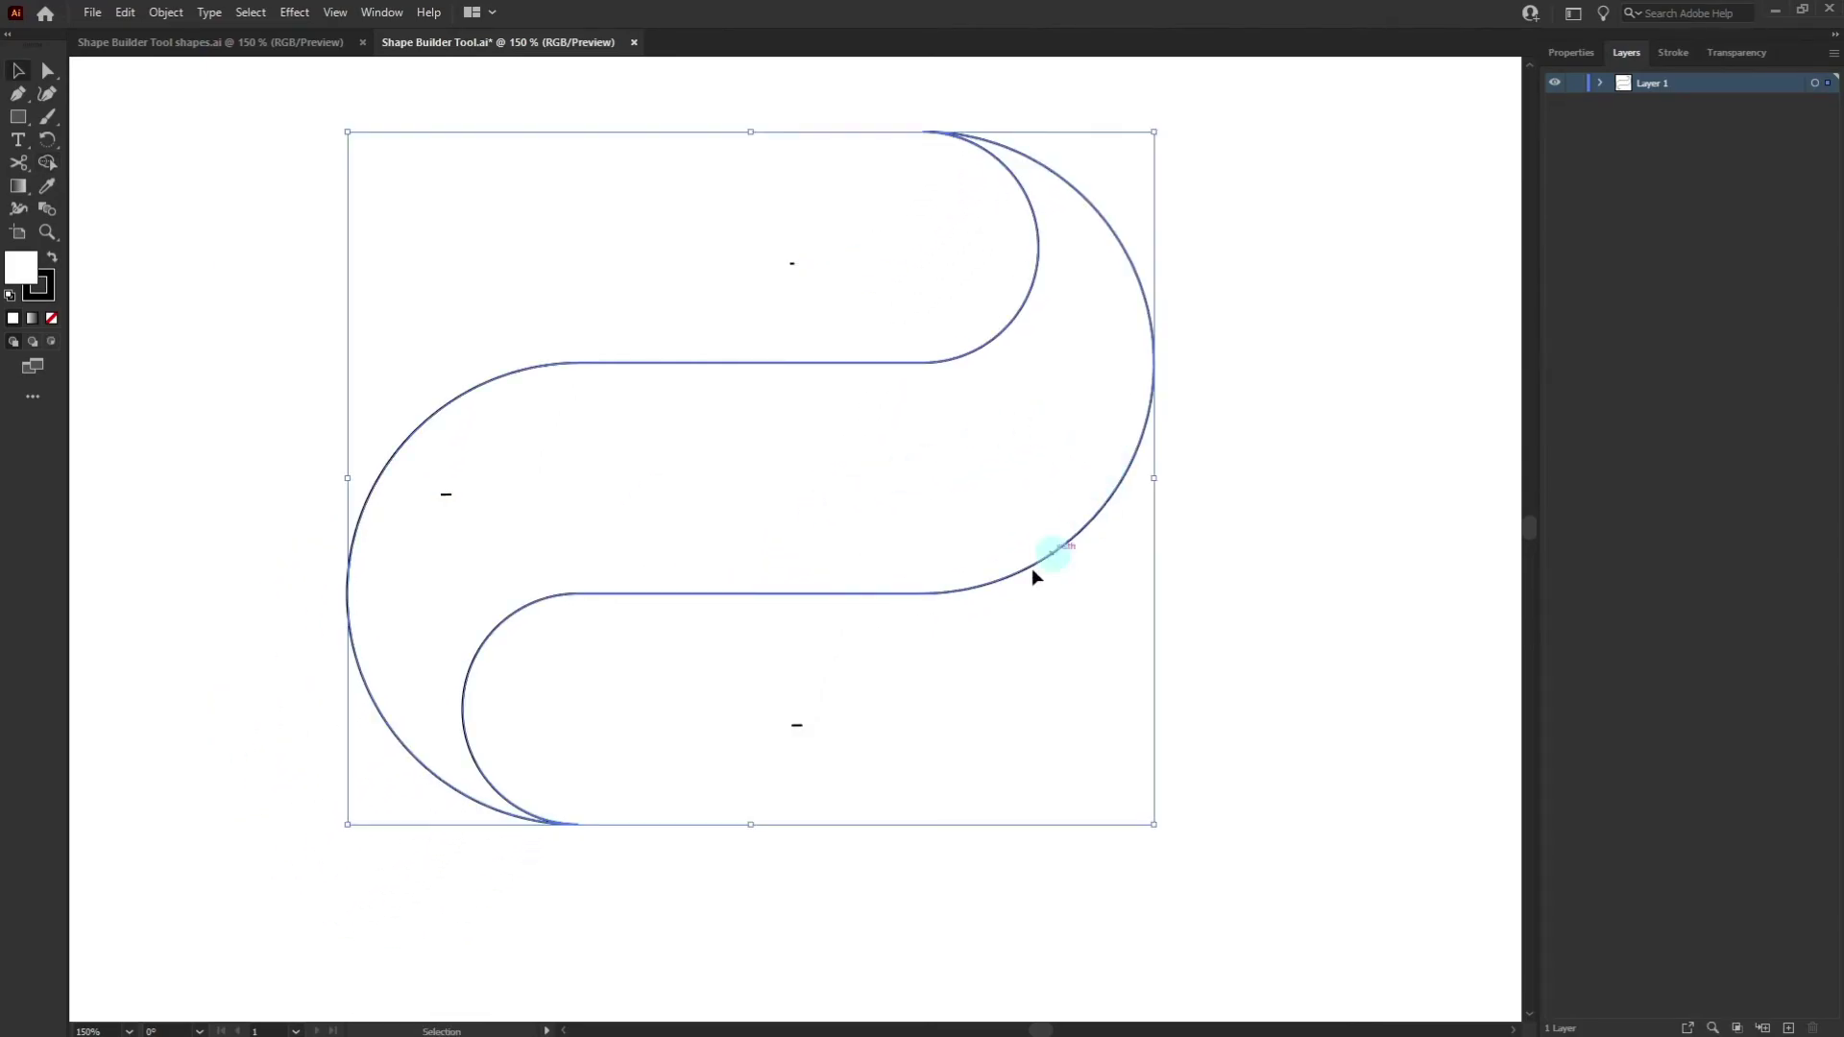
drag(960, 726, 707, 728)
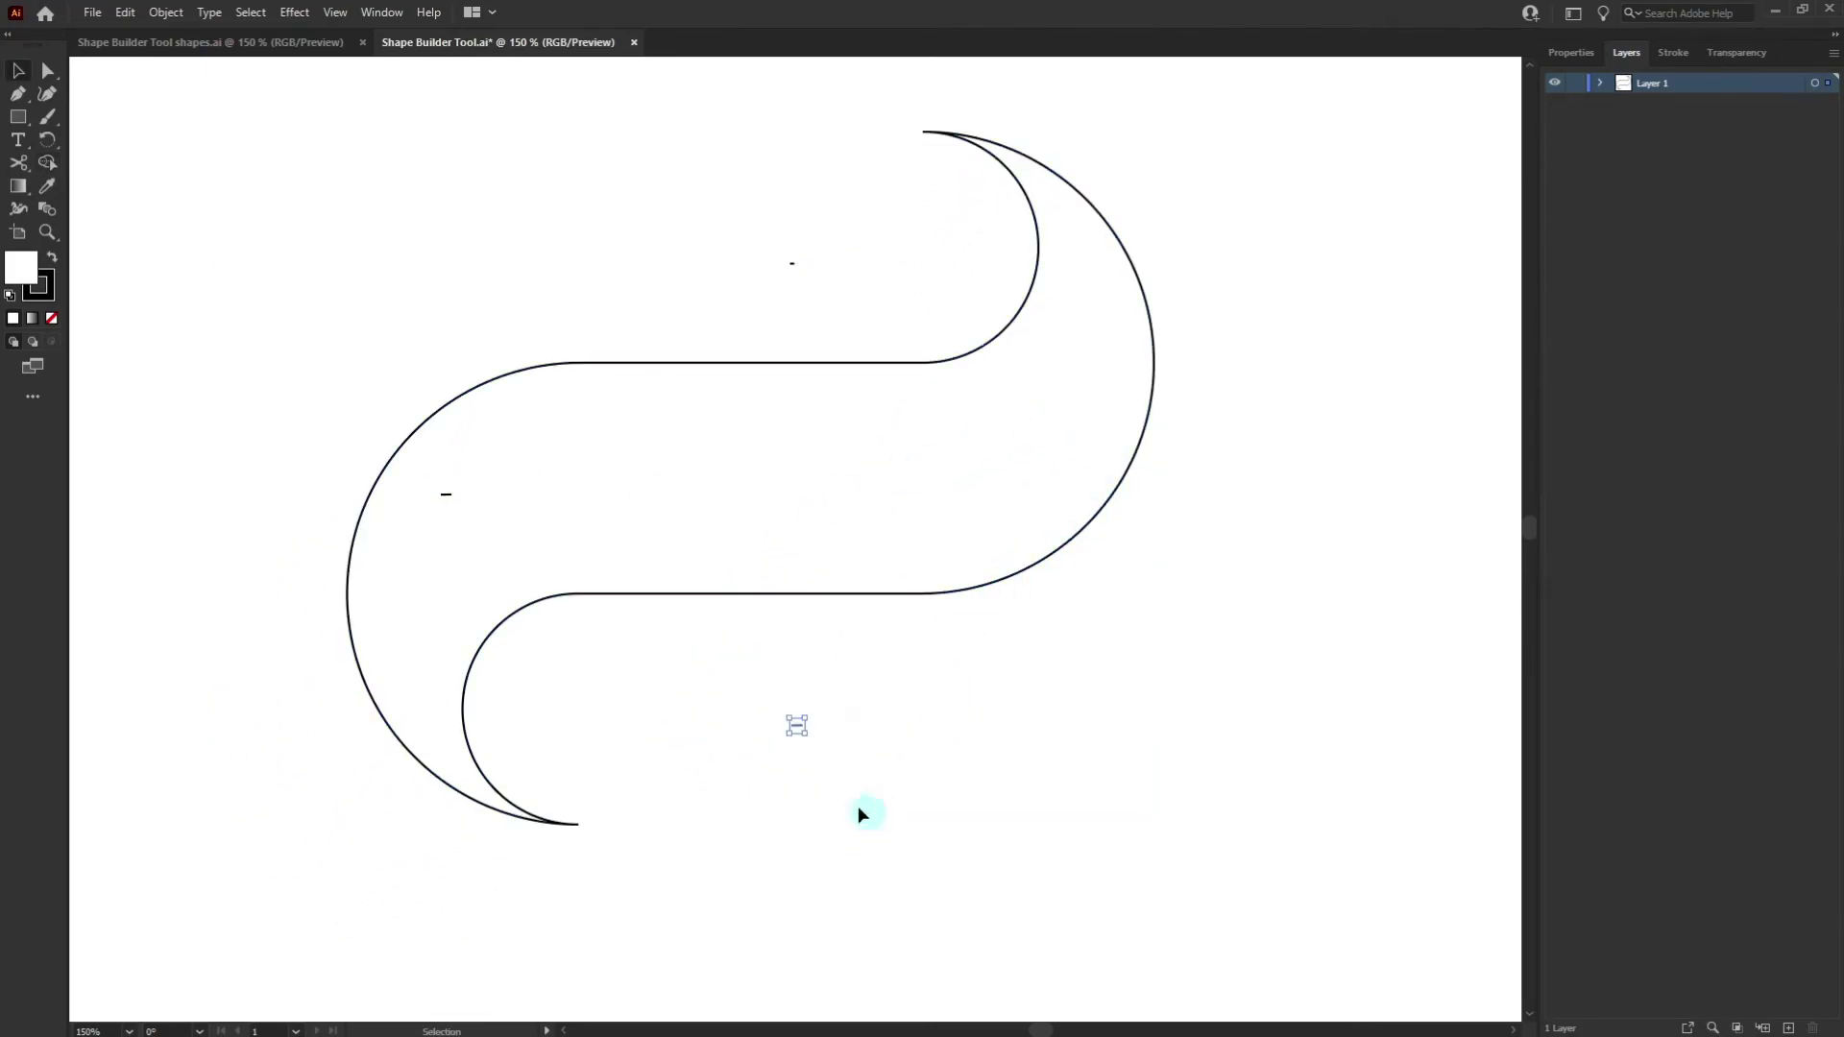
click(448, 493)
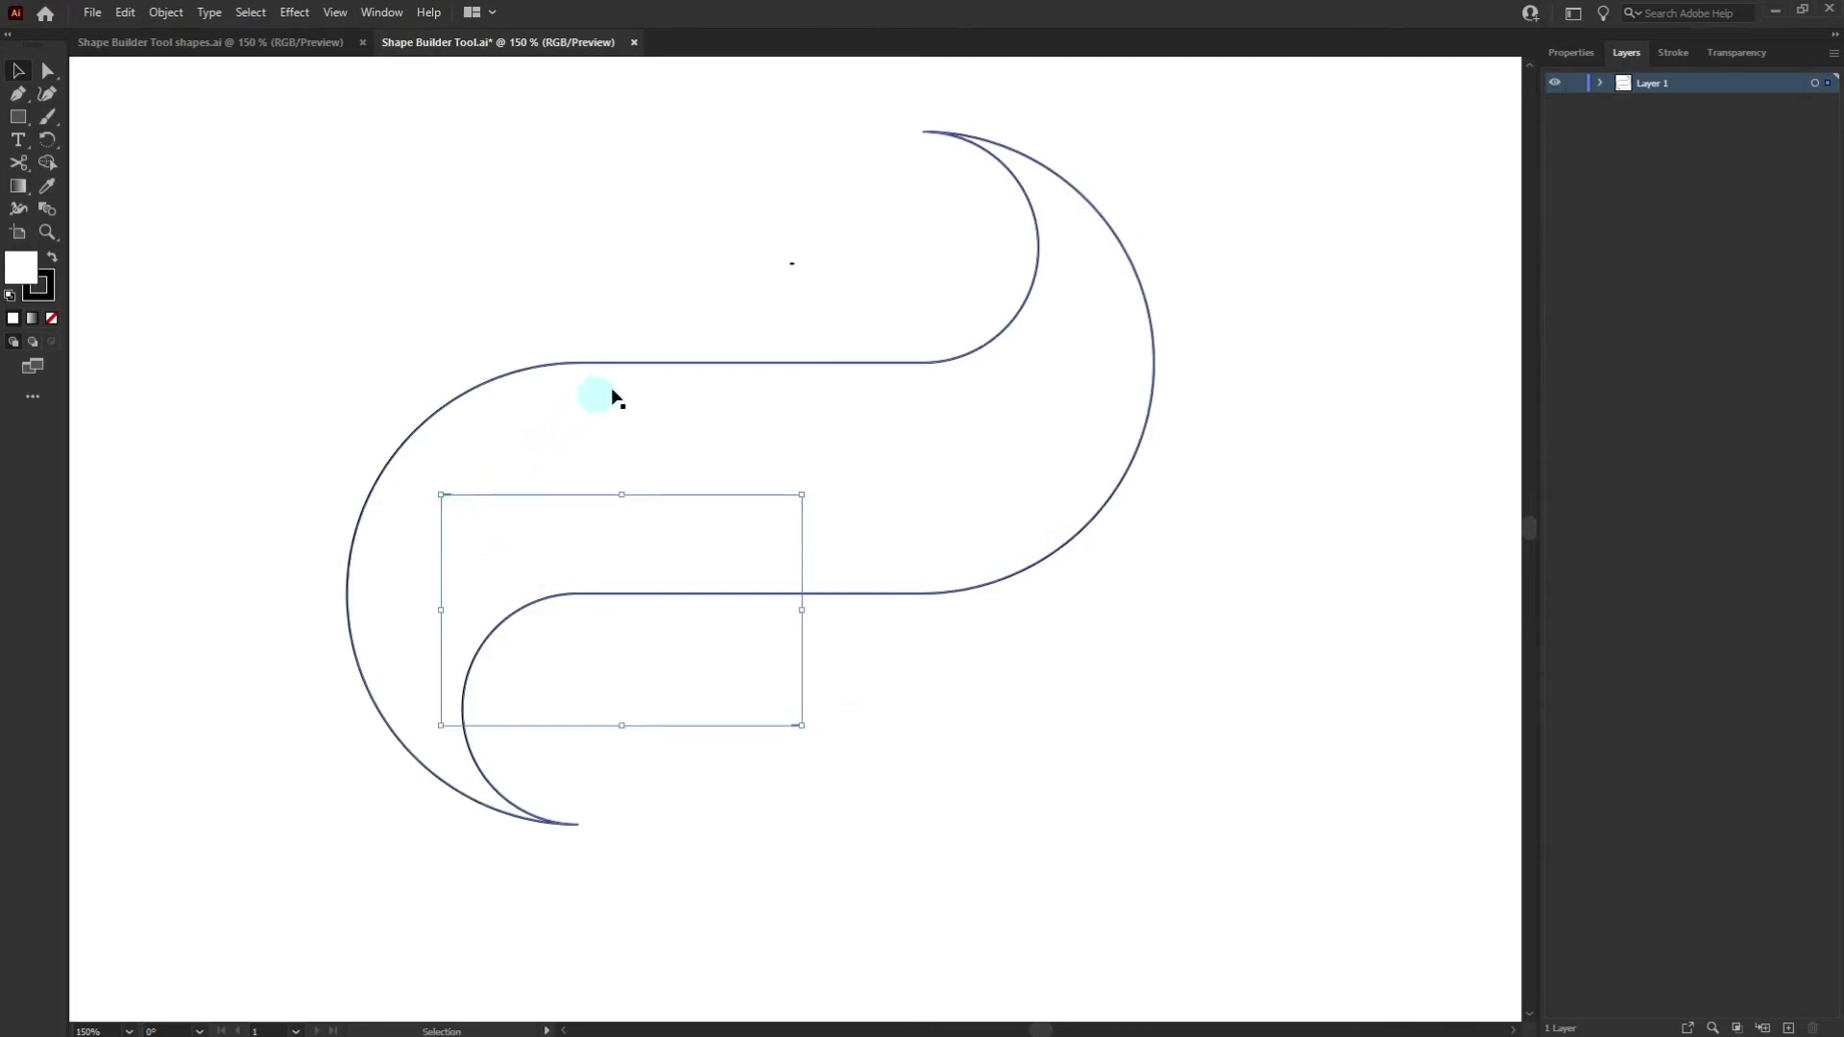
drag(763, 228, 824, 281)
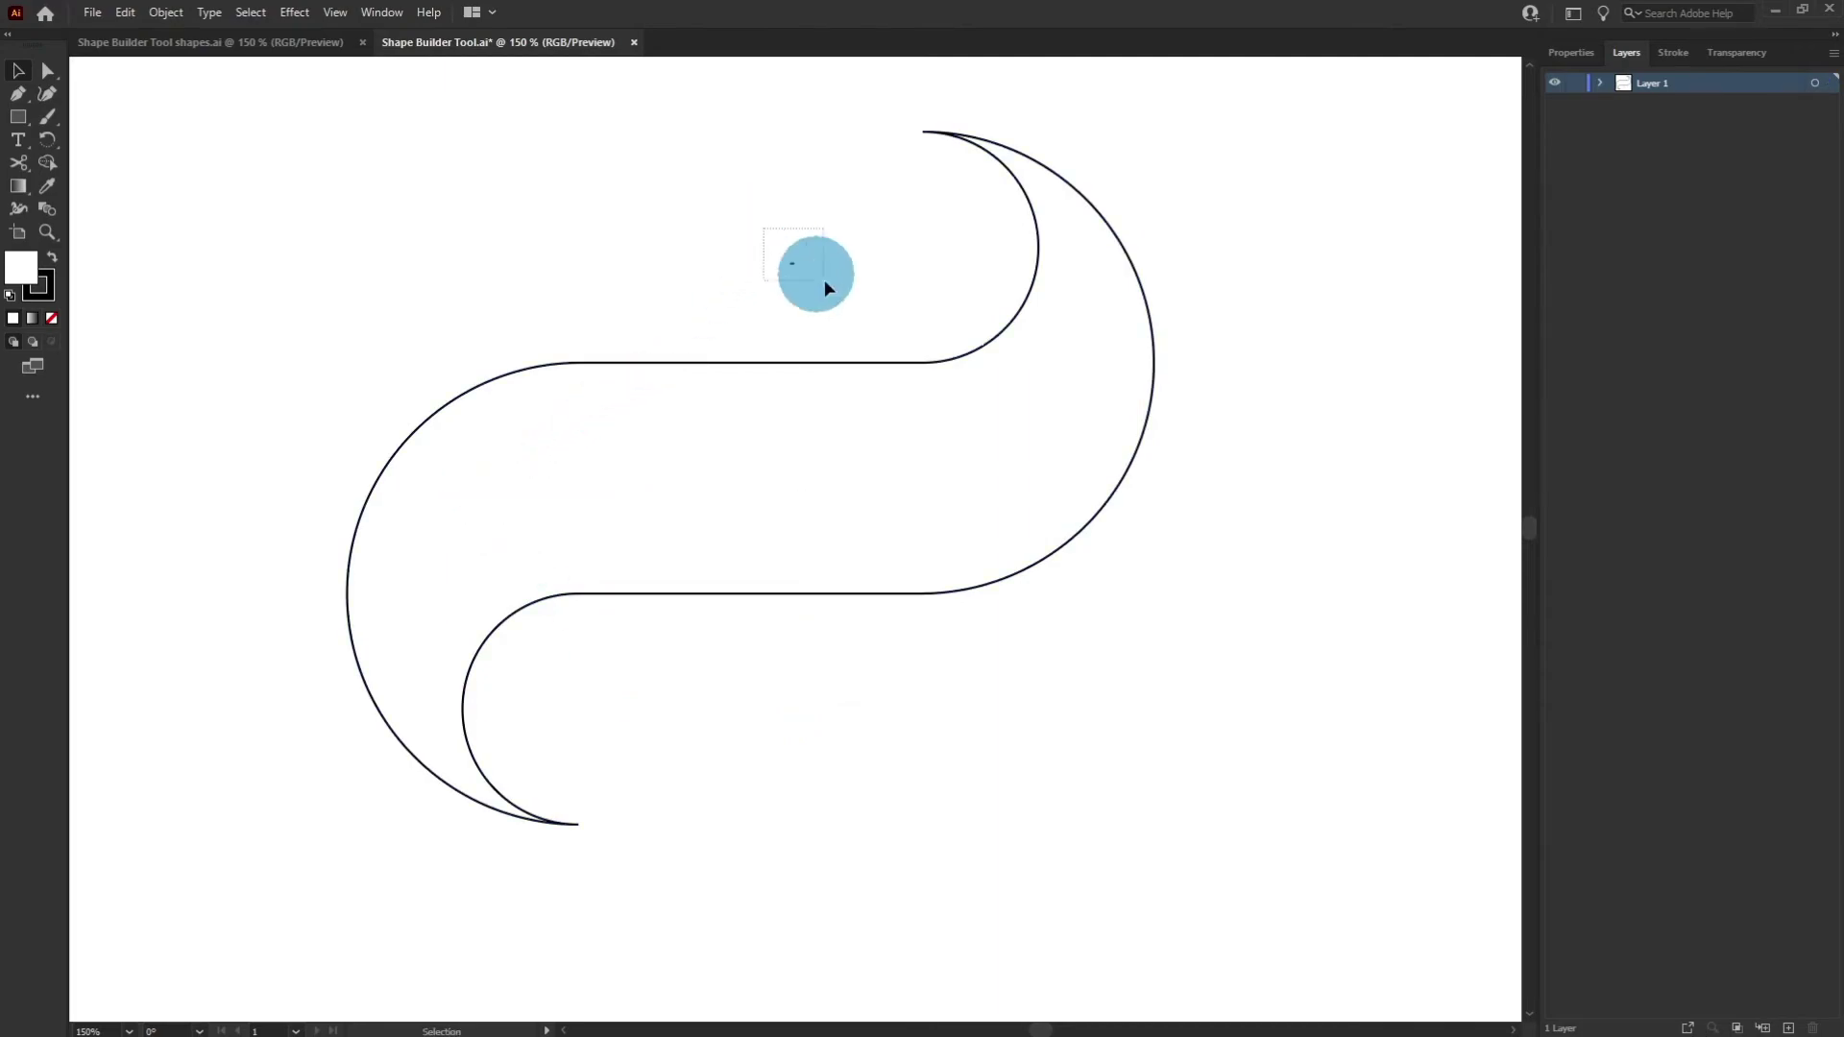
click(845, 390)
drag(717, 215, 822, 286)
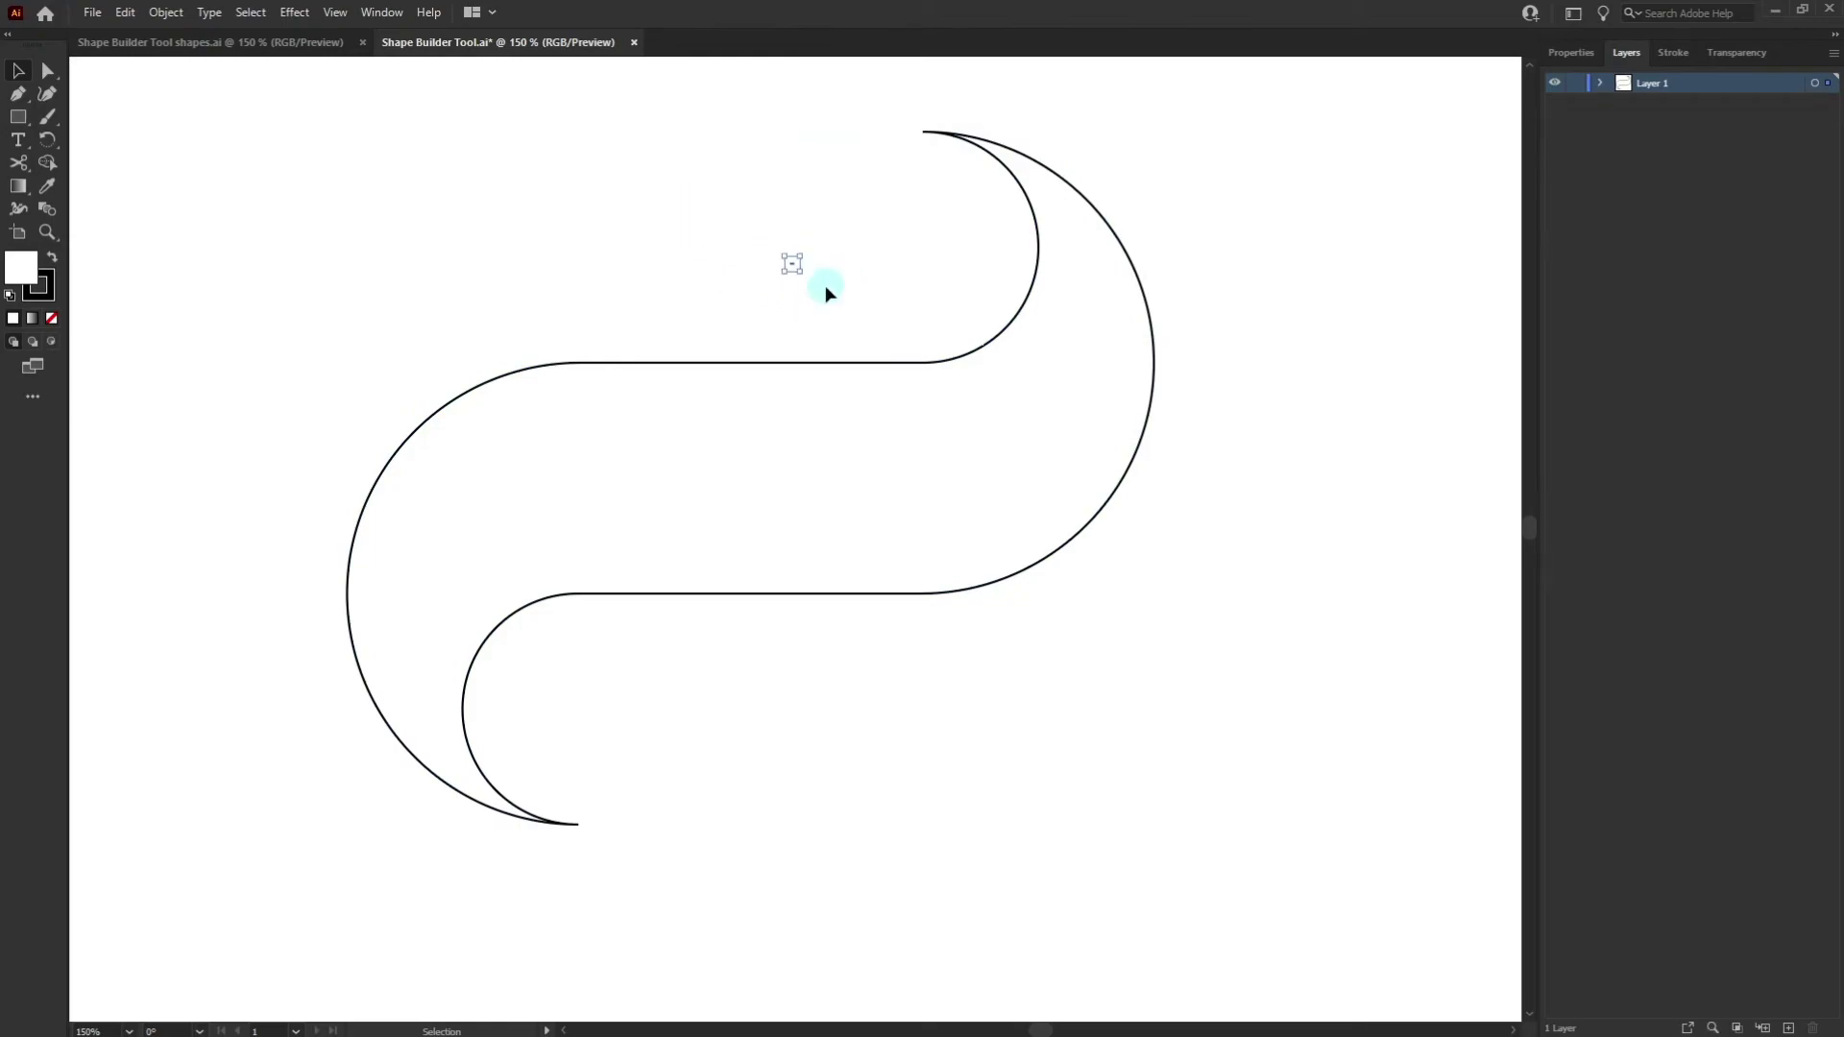
- Scale the S-shape down proportionally to about 70% and place a copy directly below it so the two enclose a central loop
click(836, 400)
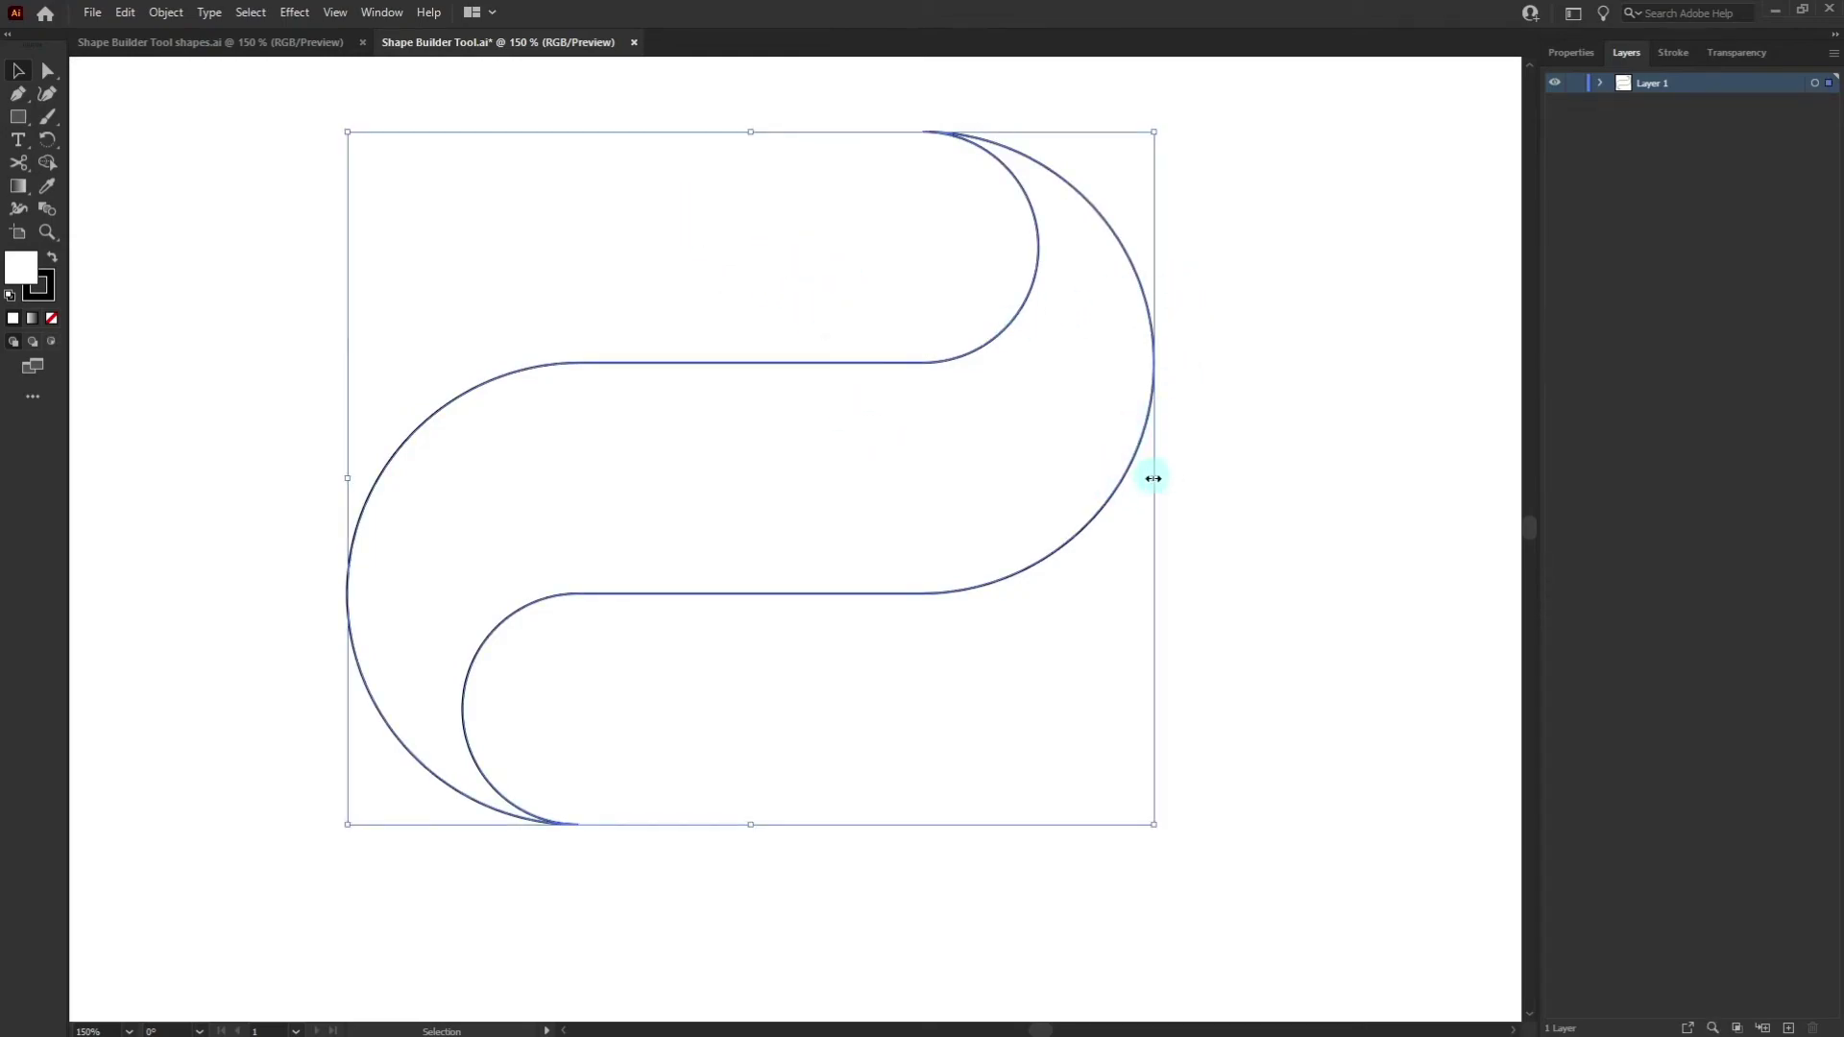
drag(1154, 478, 1029, 486)
drag(826, 499, 831, 707)
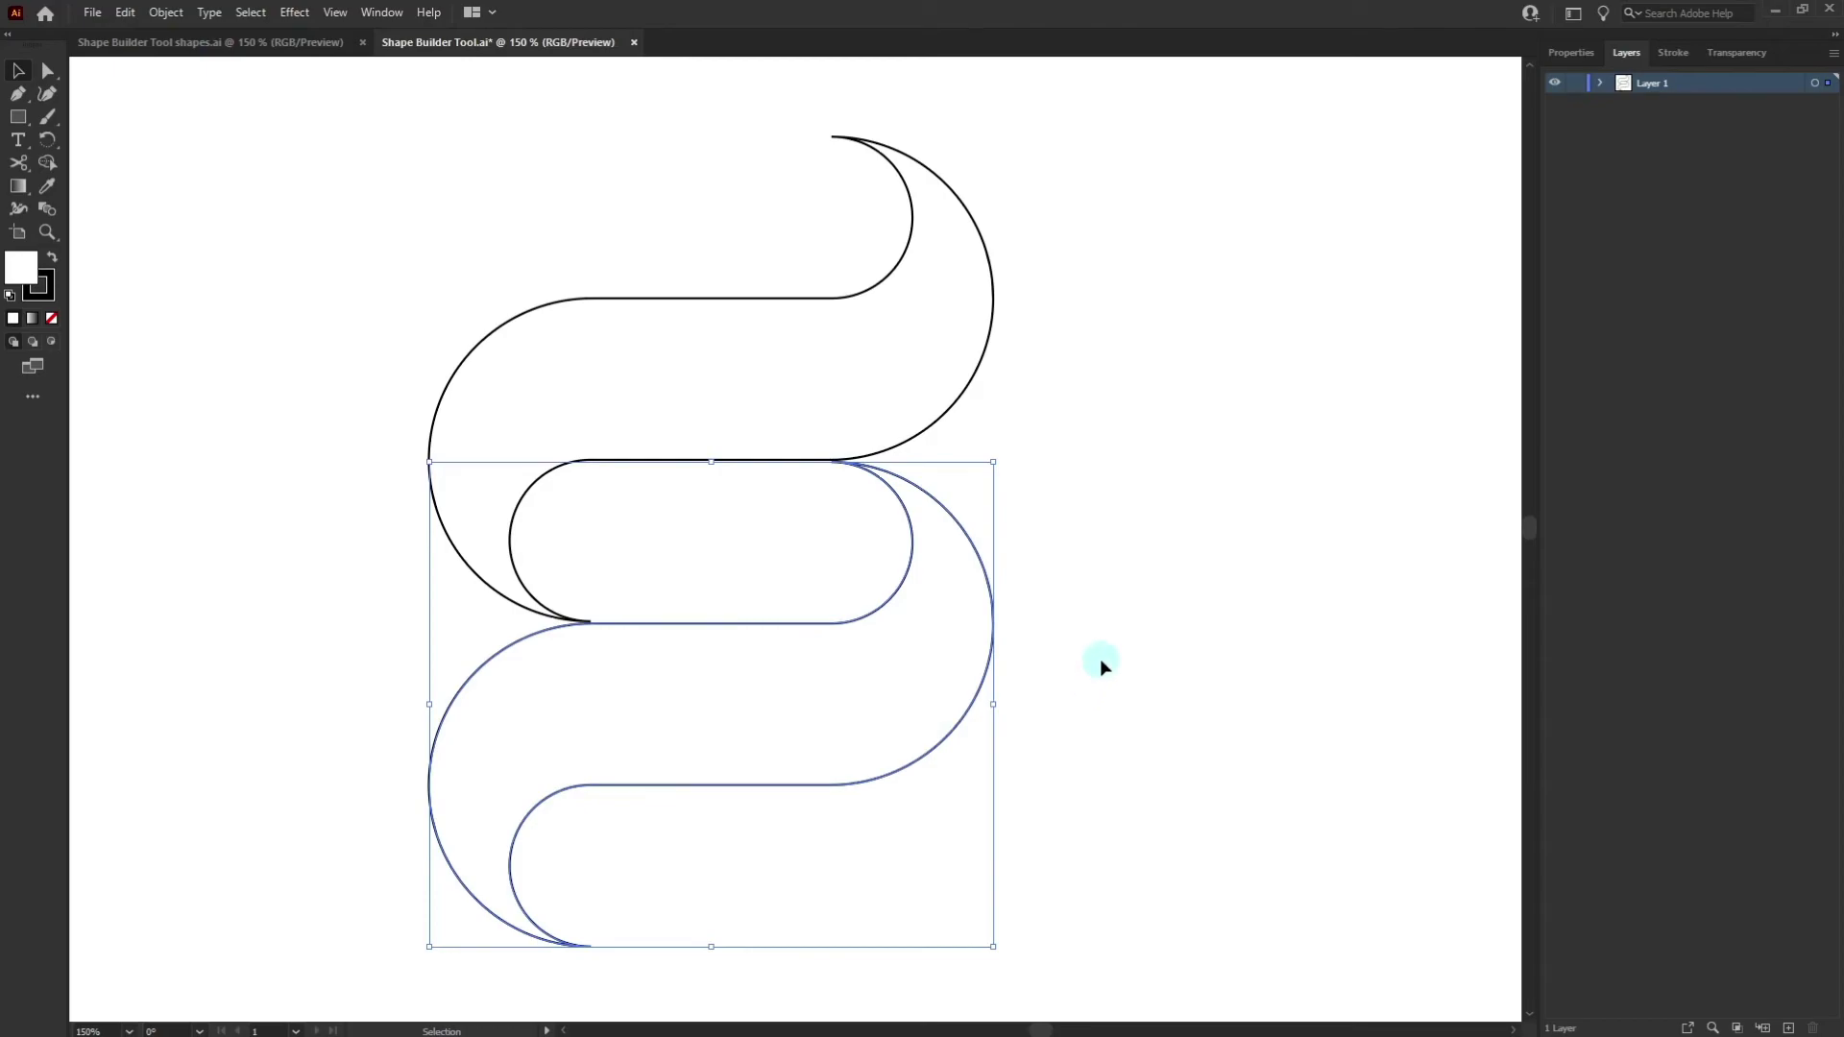
click(1101, 662)
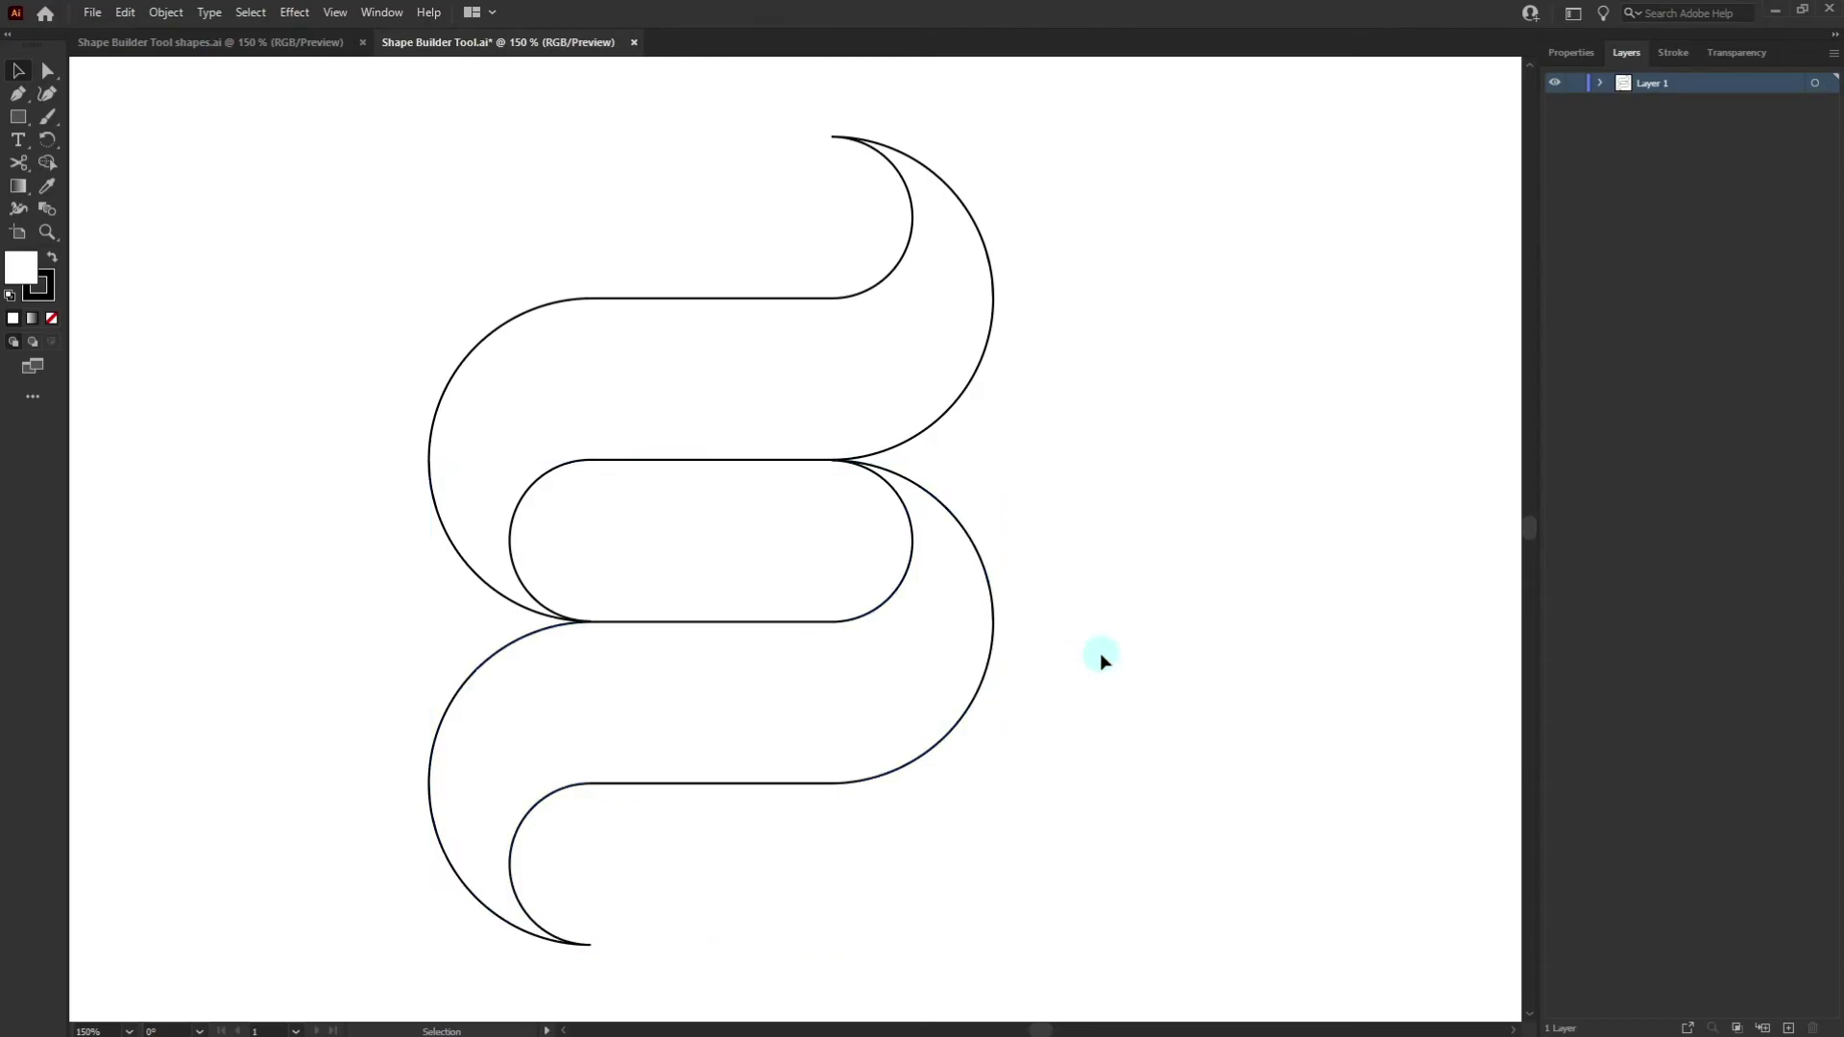
- Draw a small rectangle inside the central loop, fully round its corners and widen it slightly from its centre
key(ctrl+equal)
drag(1064, 604, 1143, 609)
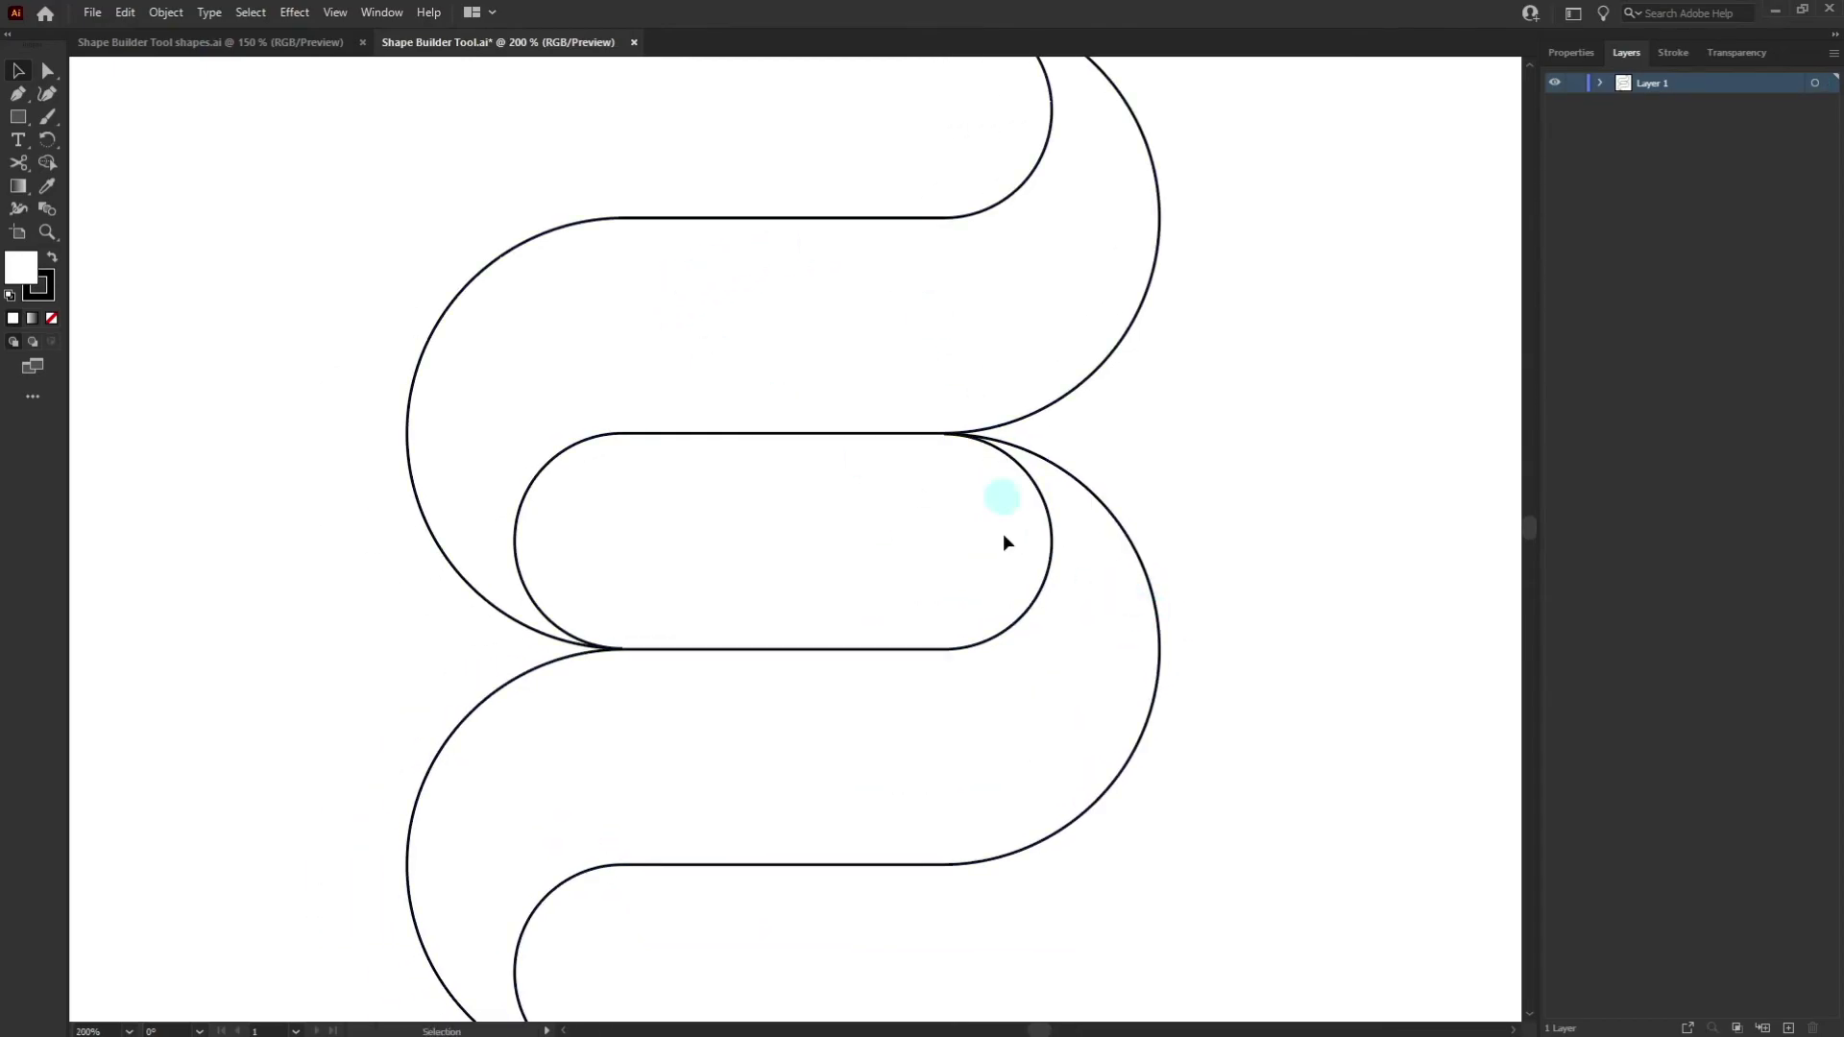
key(v)
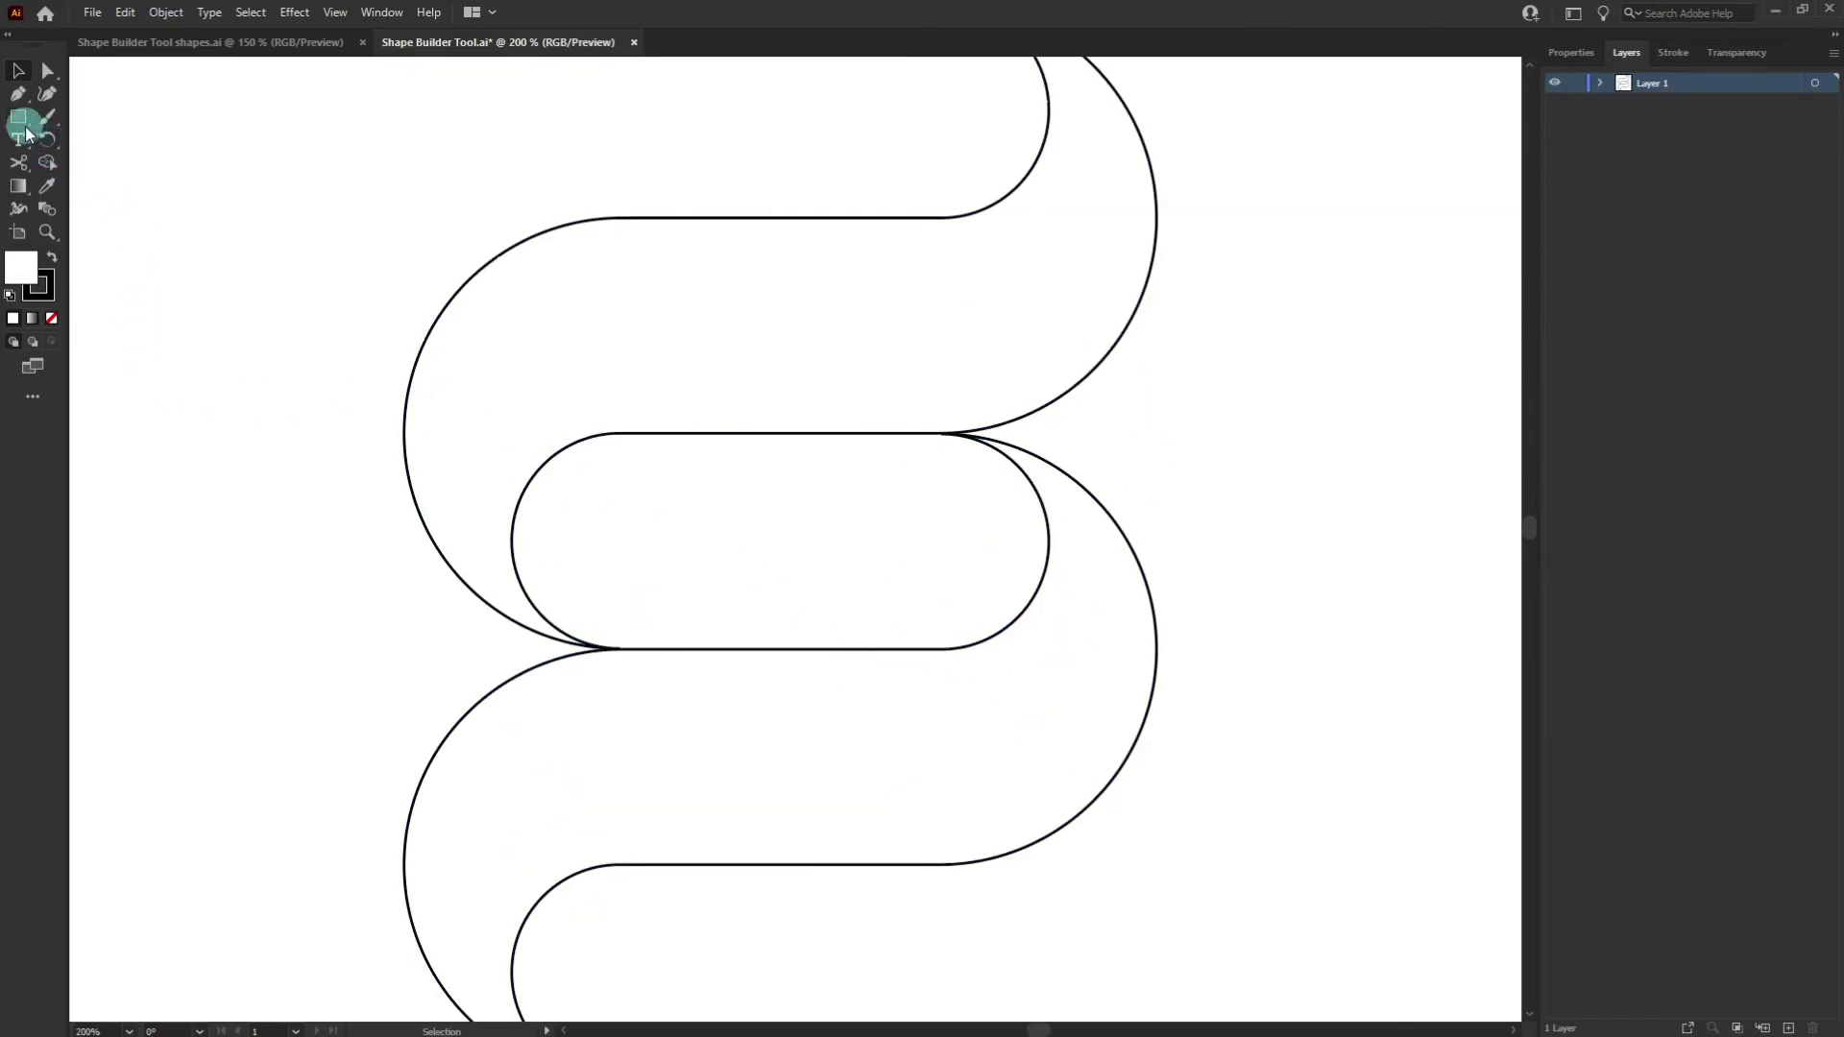
drag(18, 123, 81, 117)
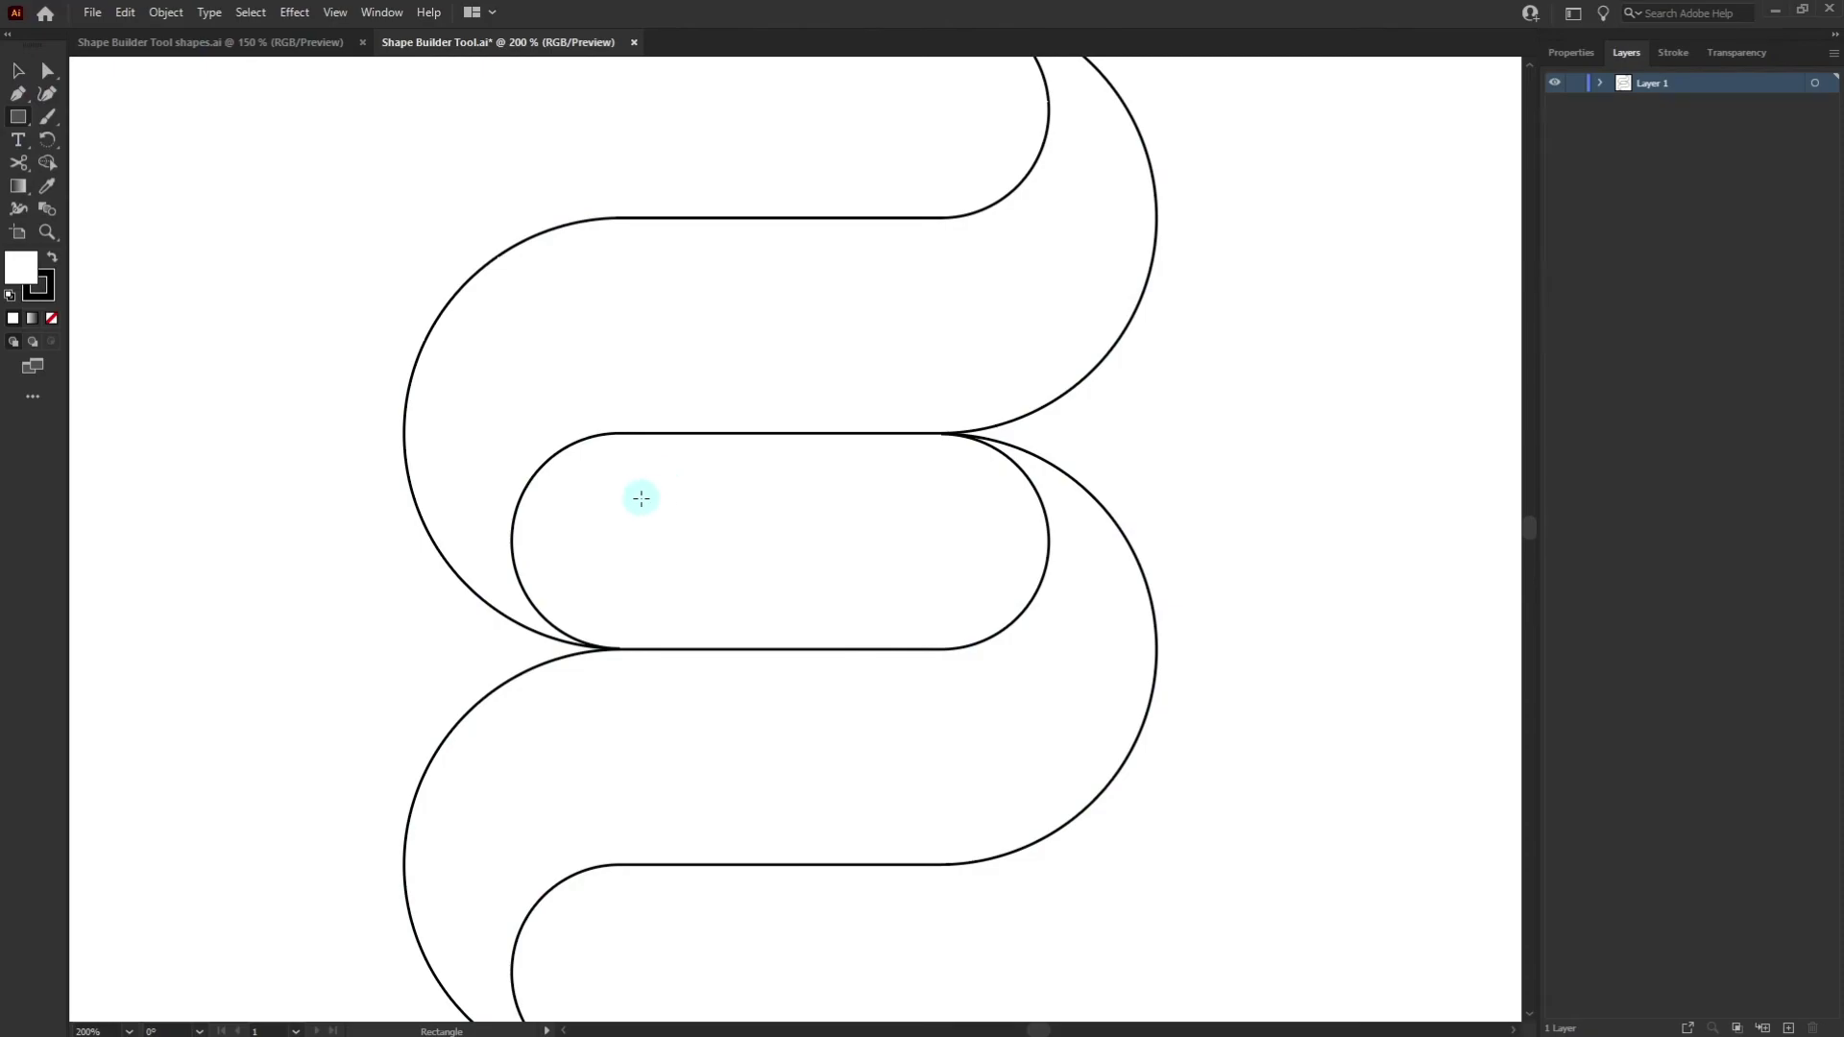
drag(639, 496, 609, 522)
key(a)
key(ctrl+equal)
key(ctrl+equal)
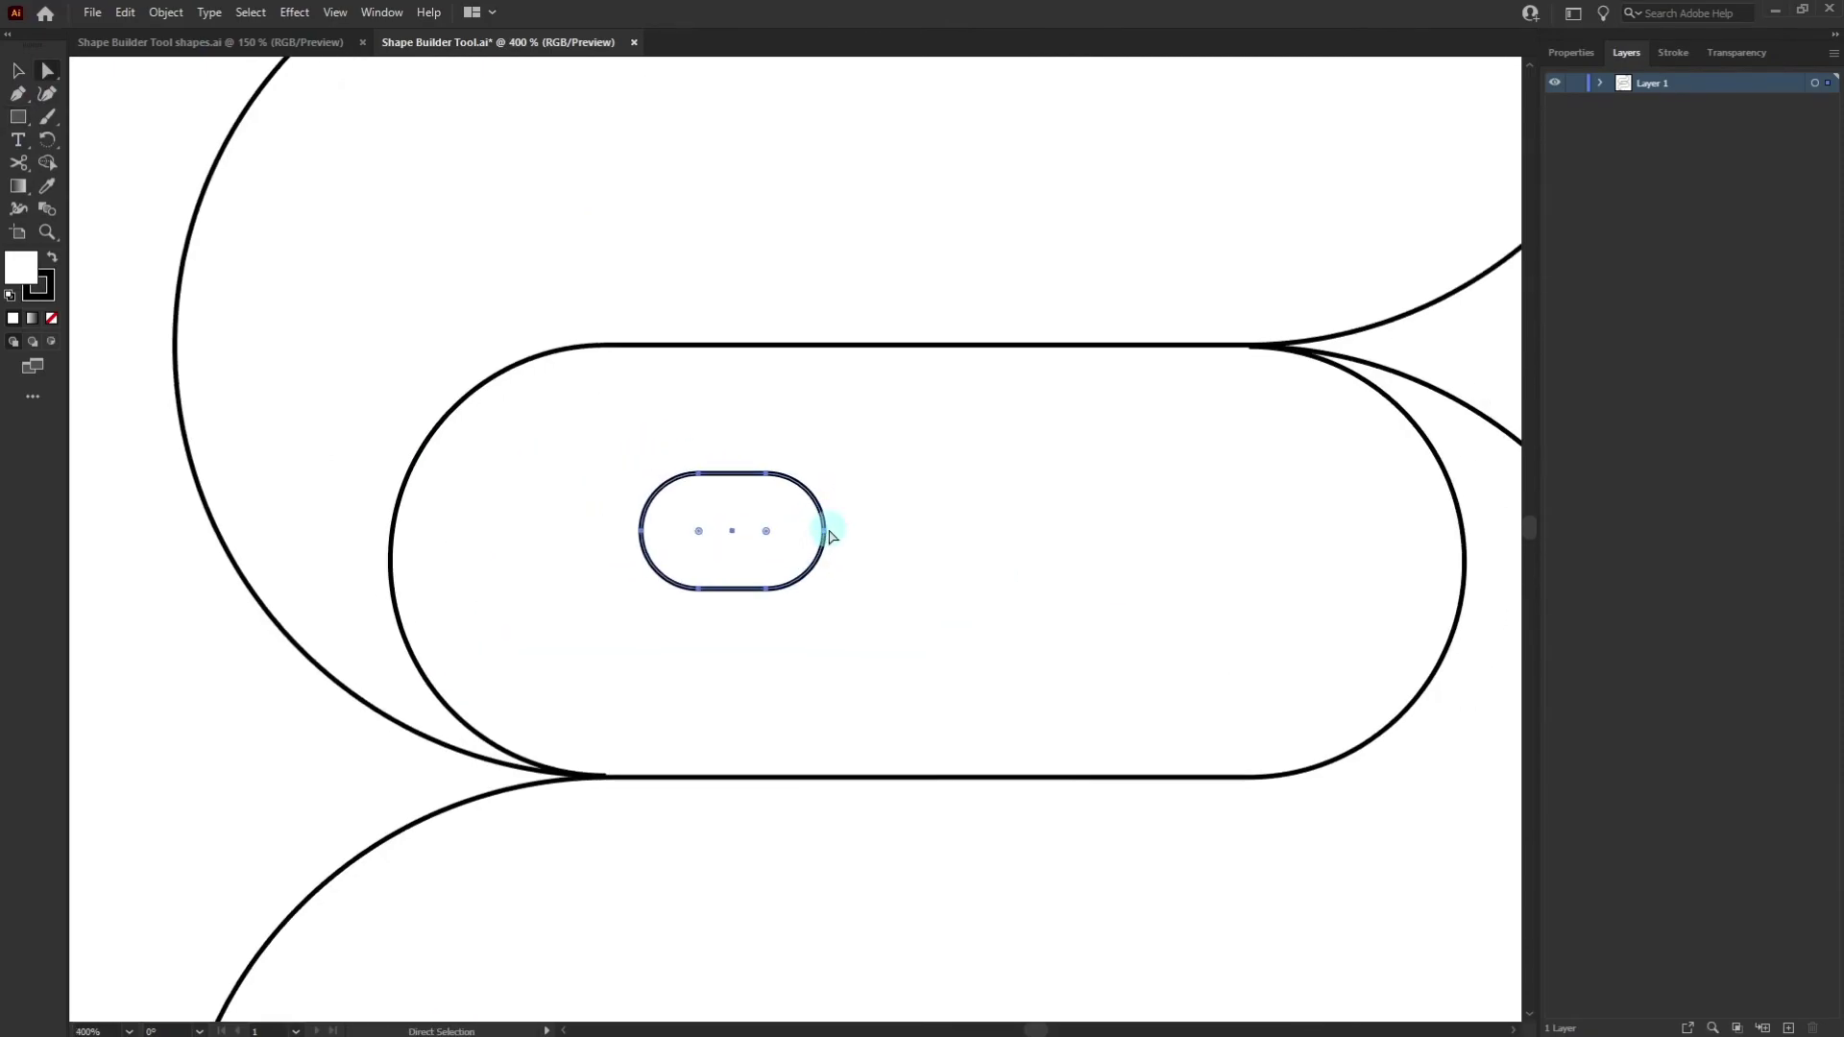
drag(832, 535, 836, 530)
key(v)
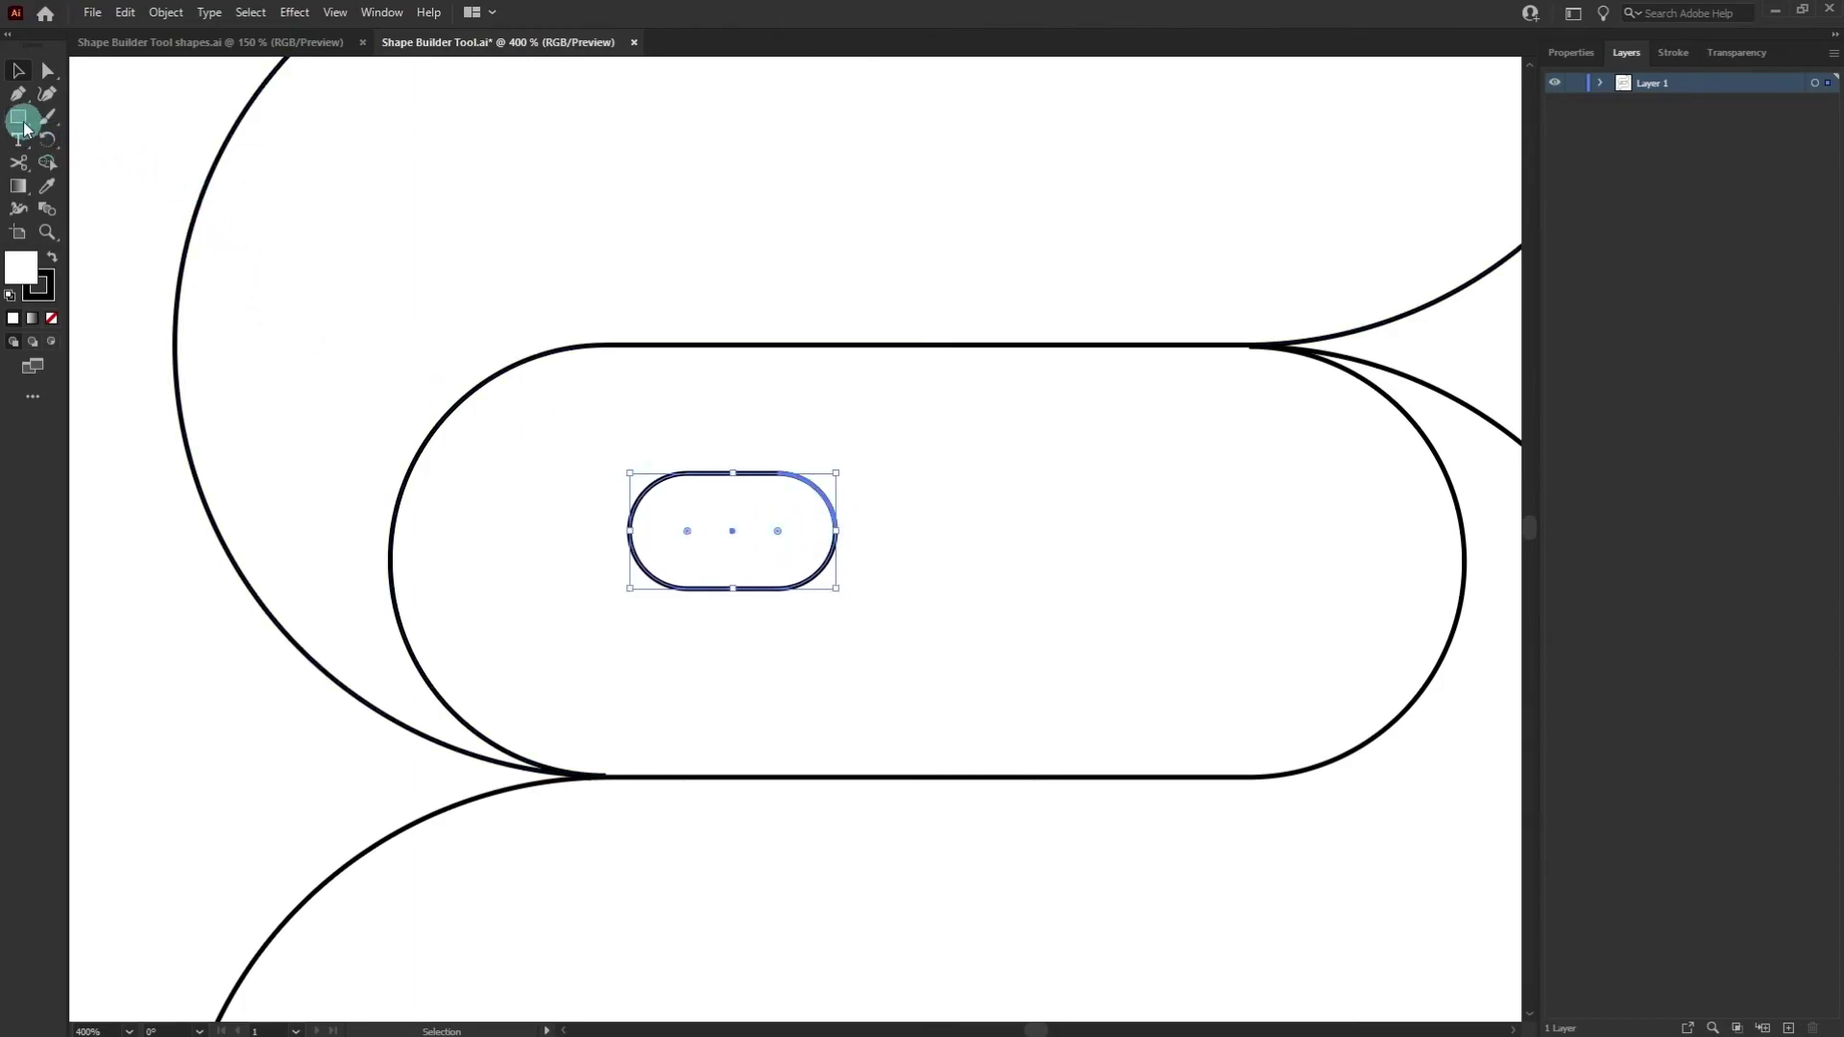
- Draw a small circle centred in the pill shape and cut it out of the pill with Shape Builder
drag(24, 128, 91, 141)
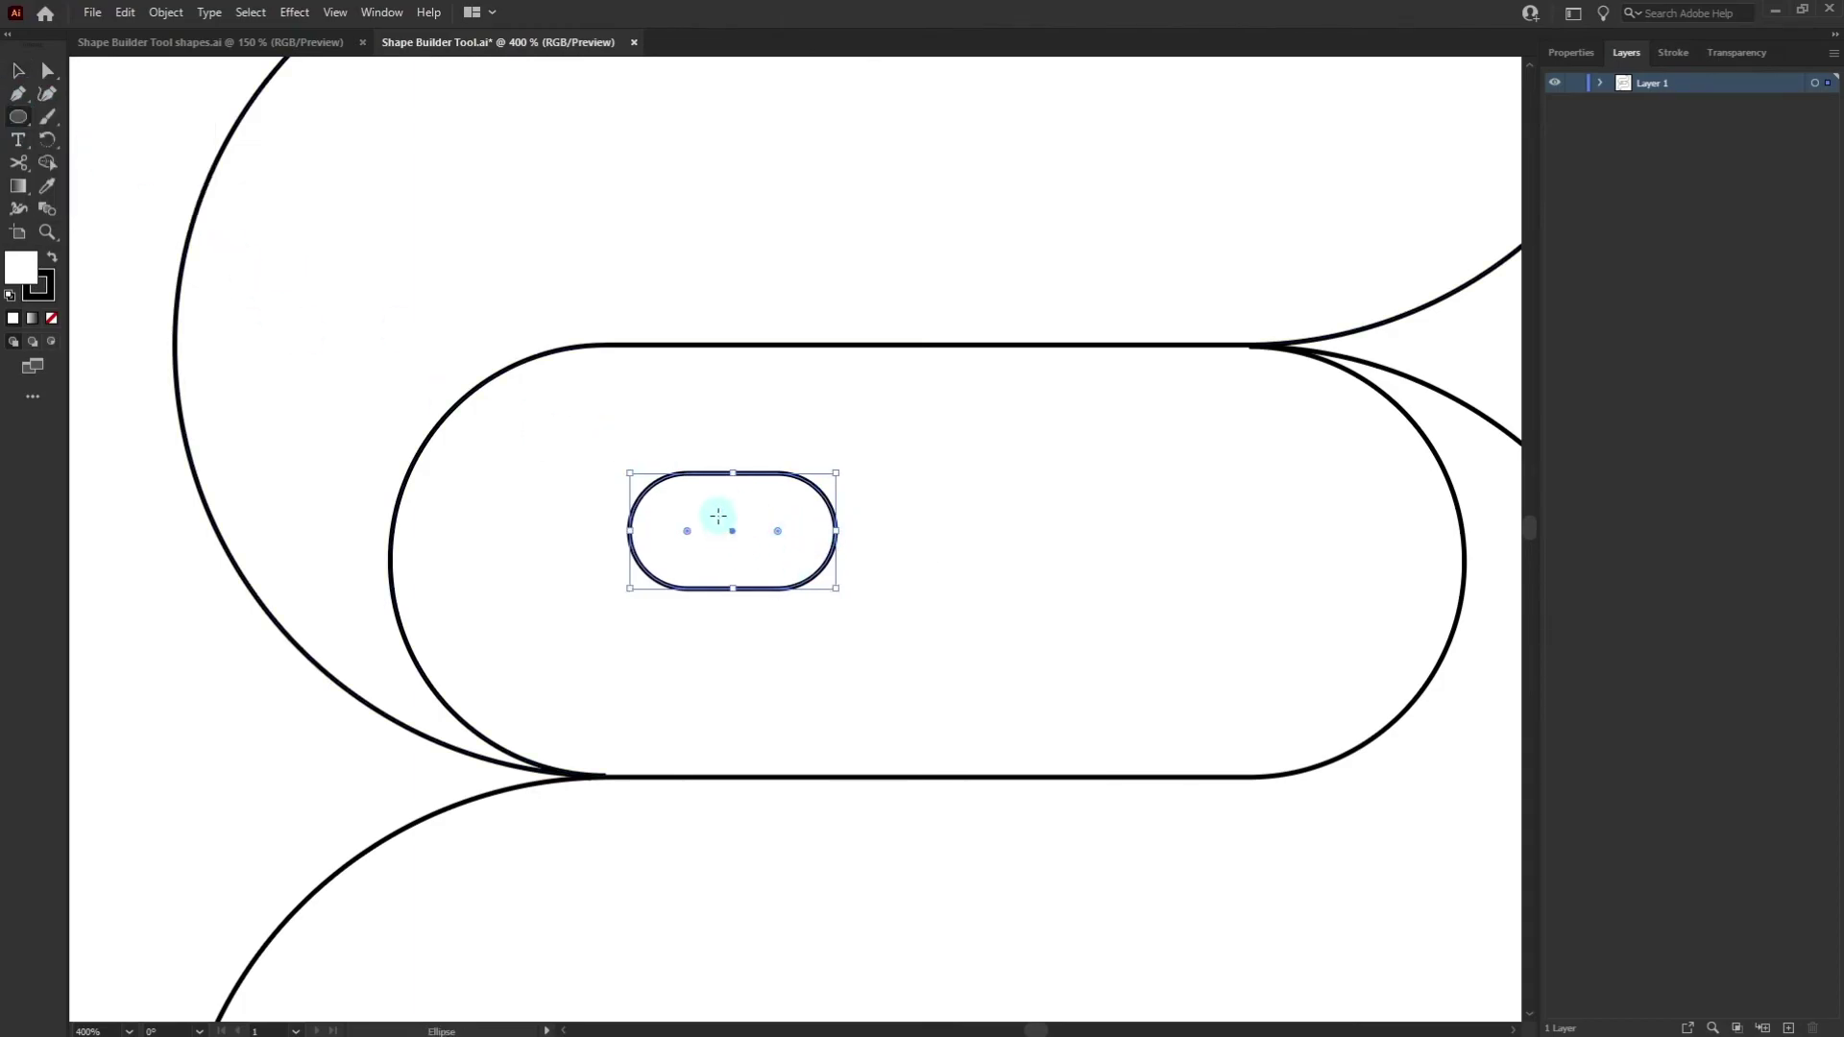
mouse_move(719, 515)
mouse_down()
mouse_move(751, 545)
mouse_move(732, 529)
mouse_up()
key(v)
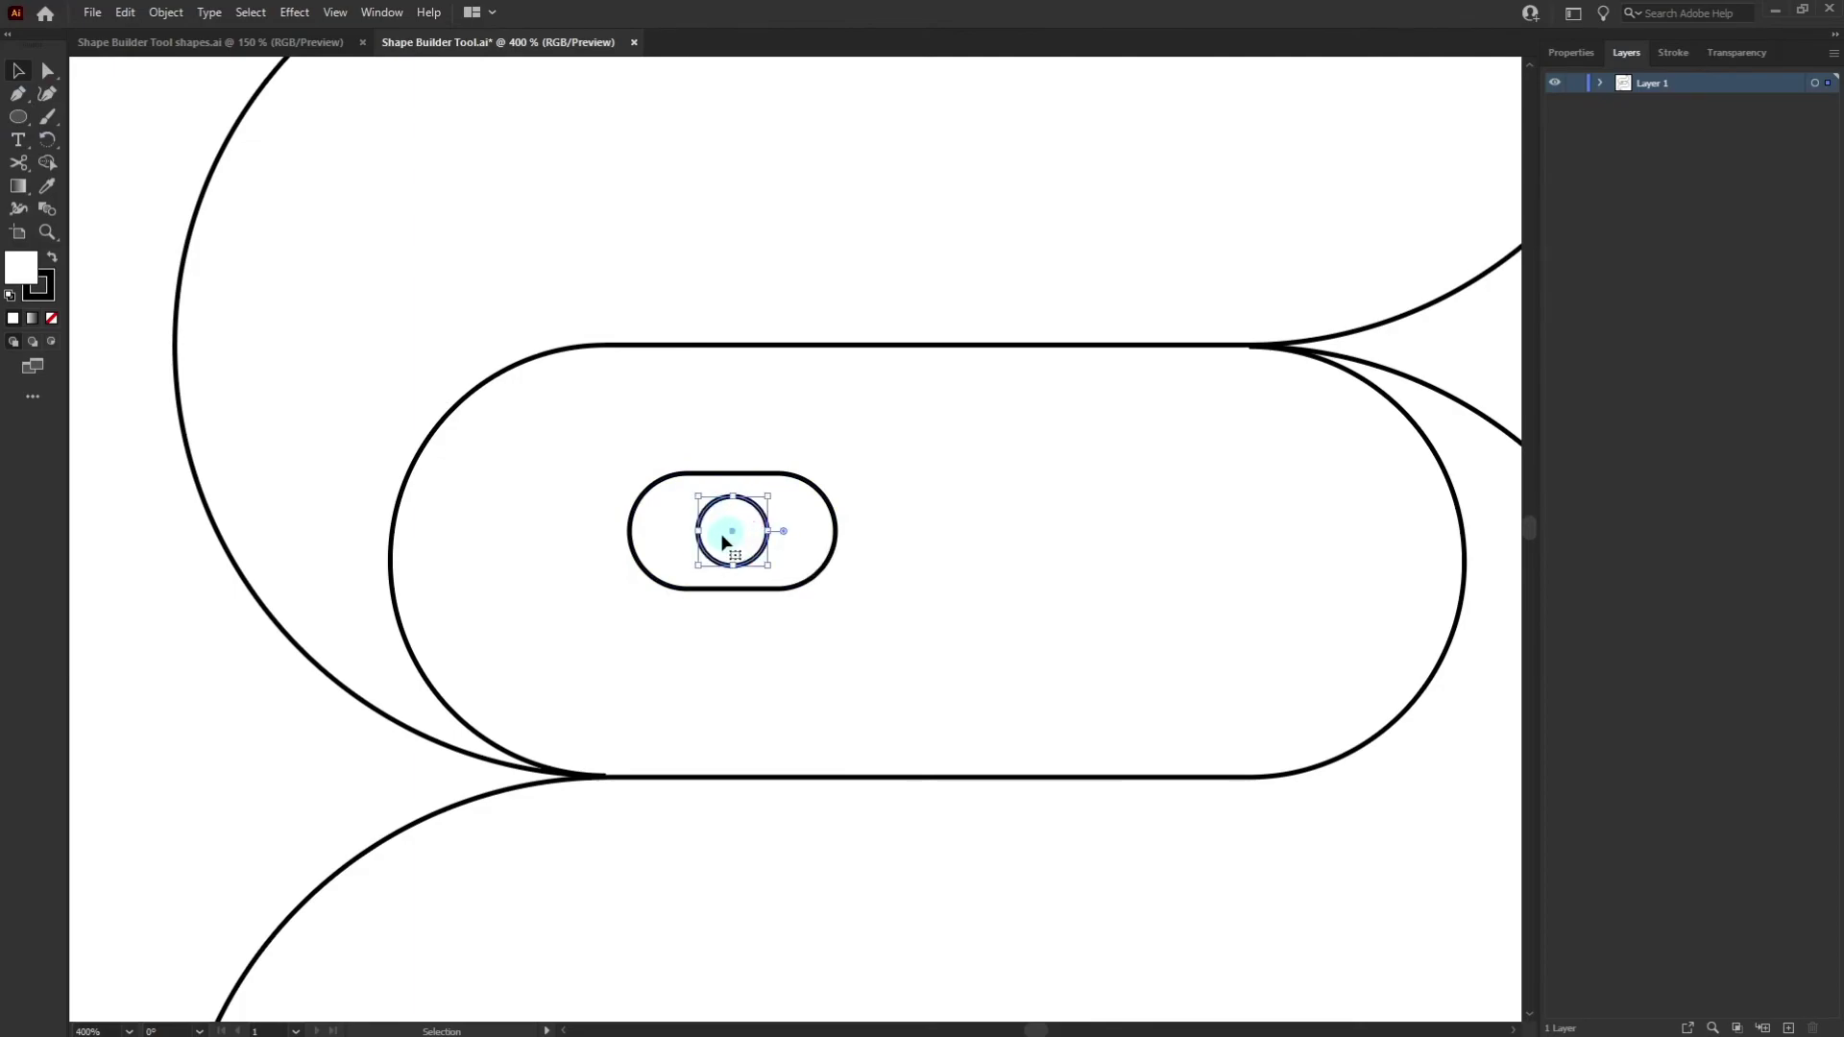
shift+click(800, 540)
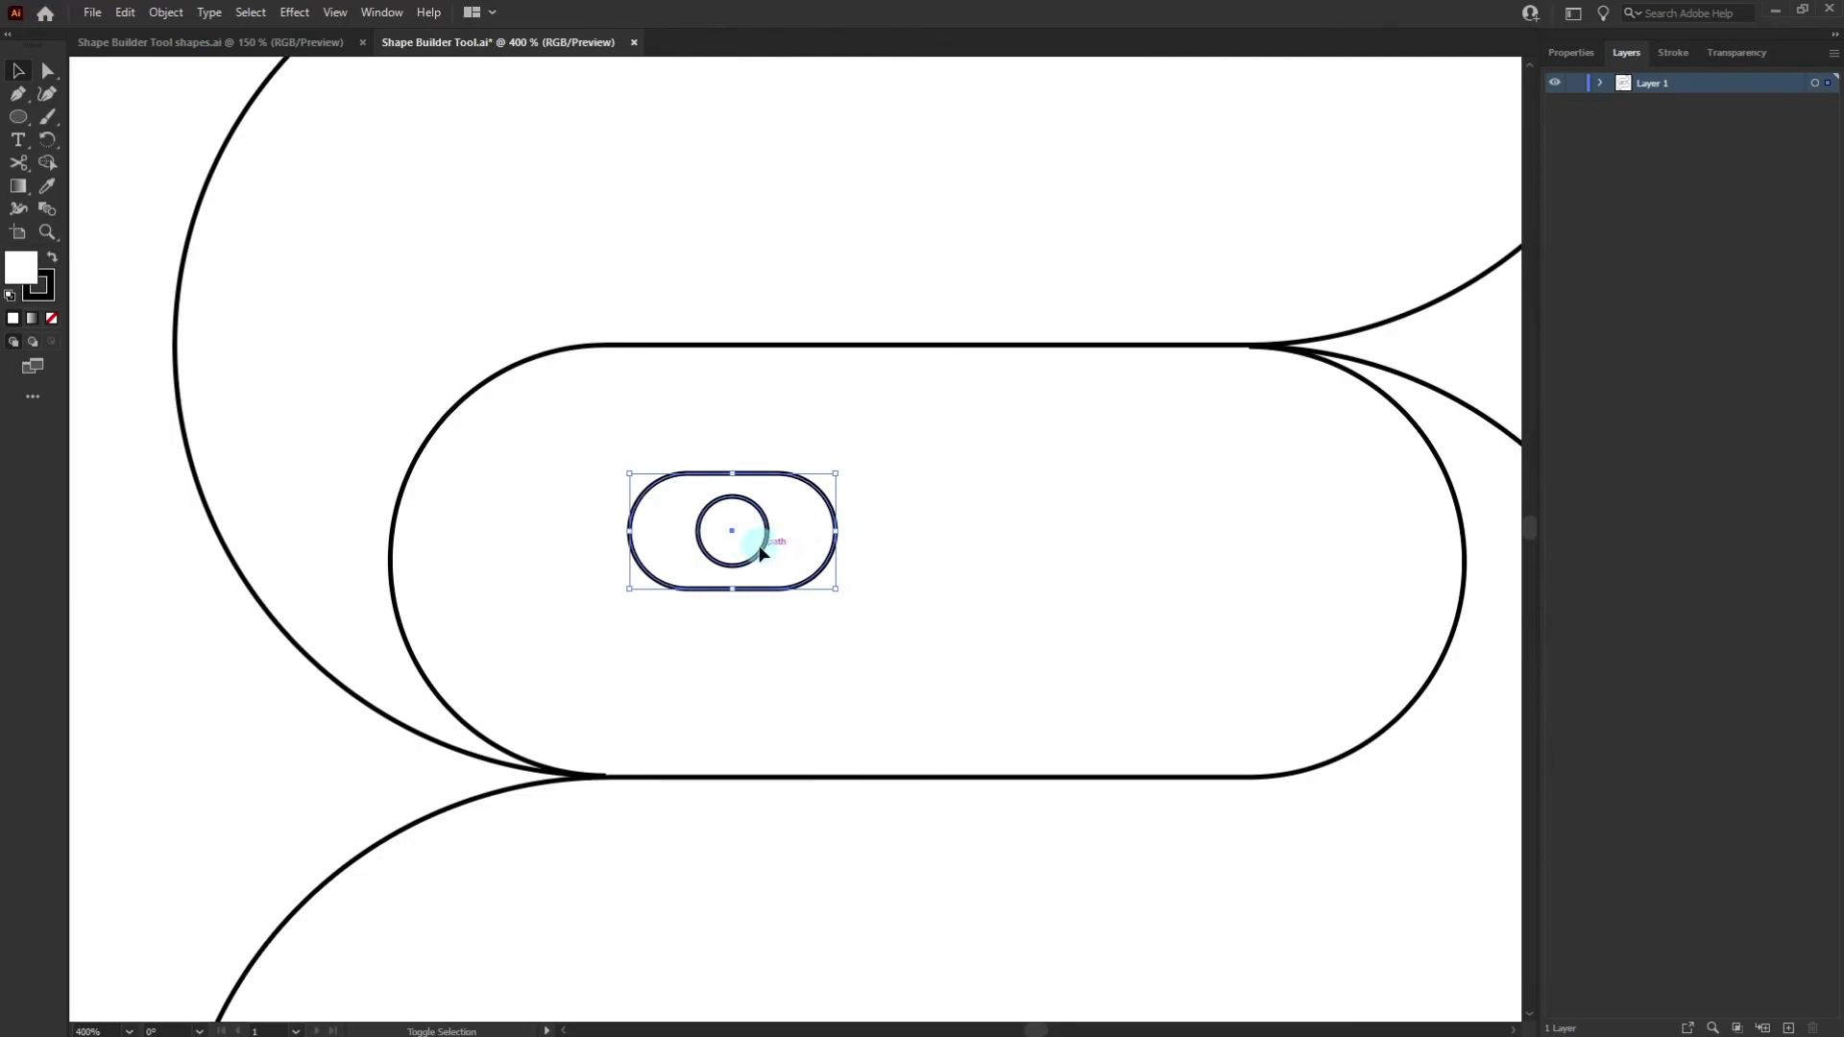
key(shift+m)
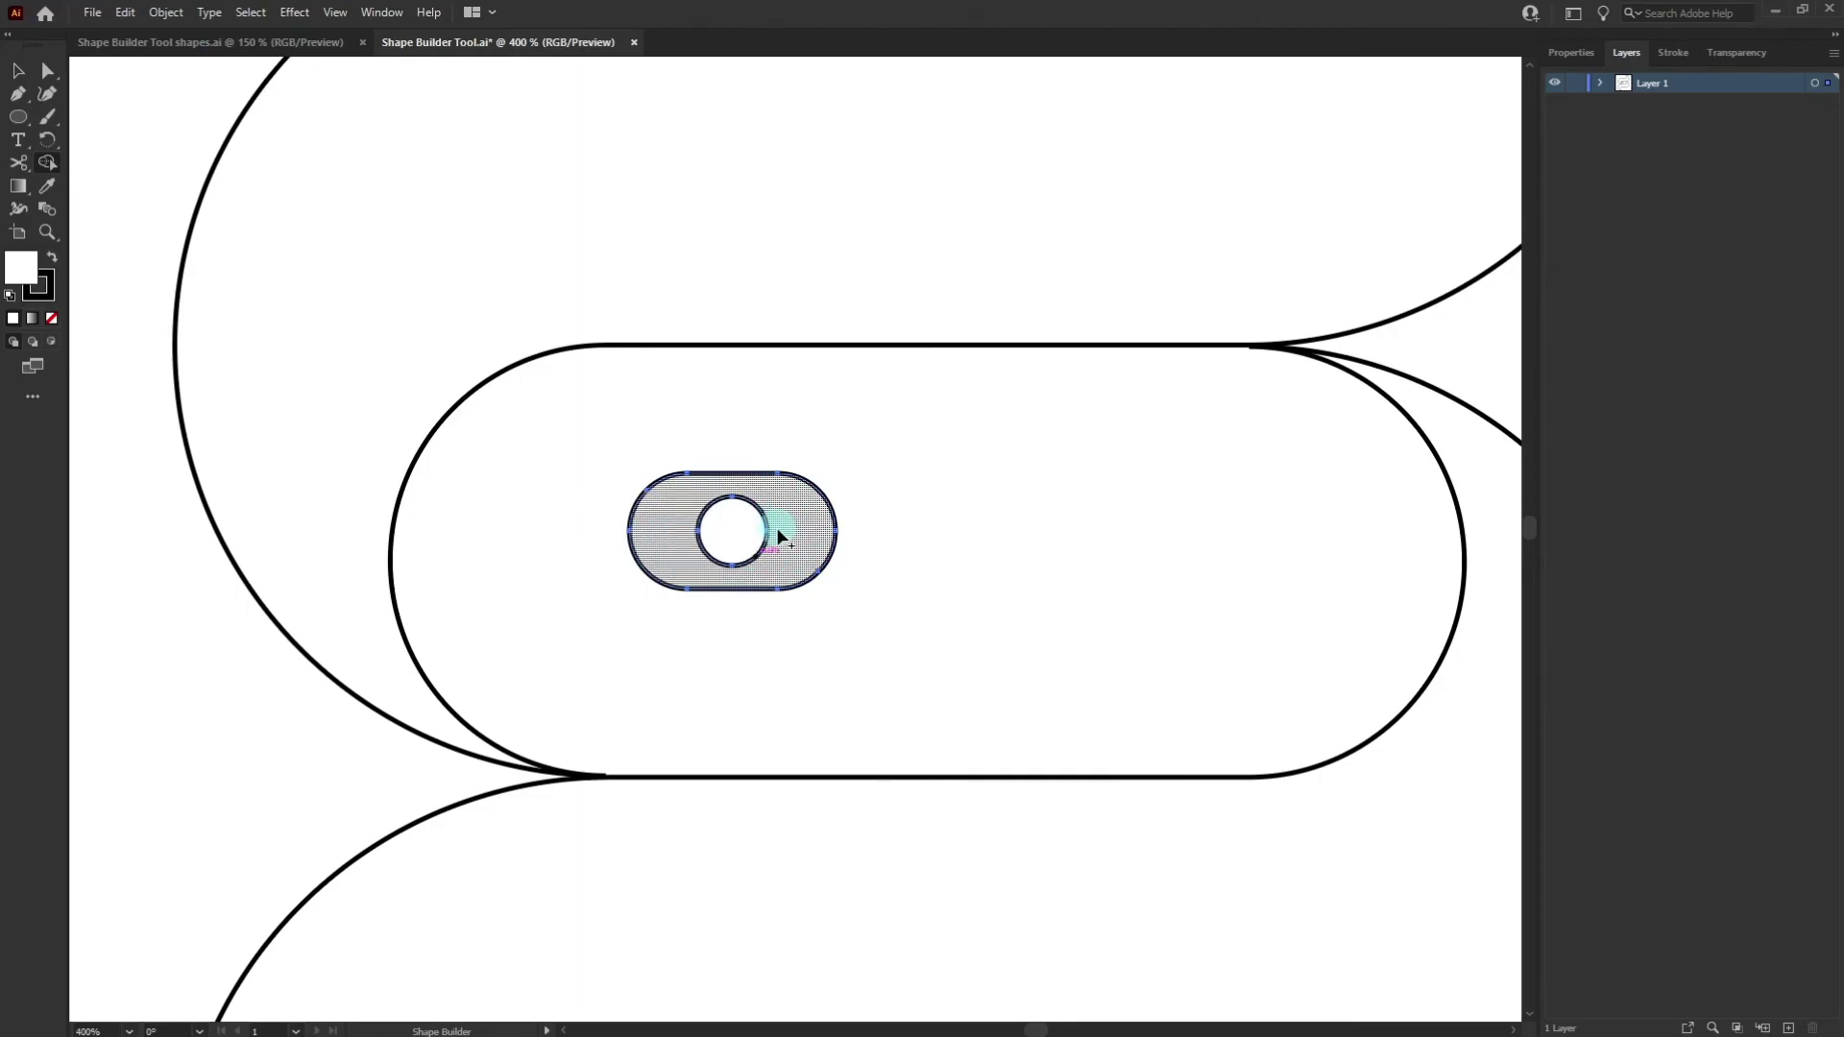
key(v)
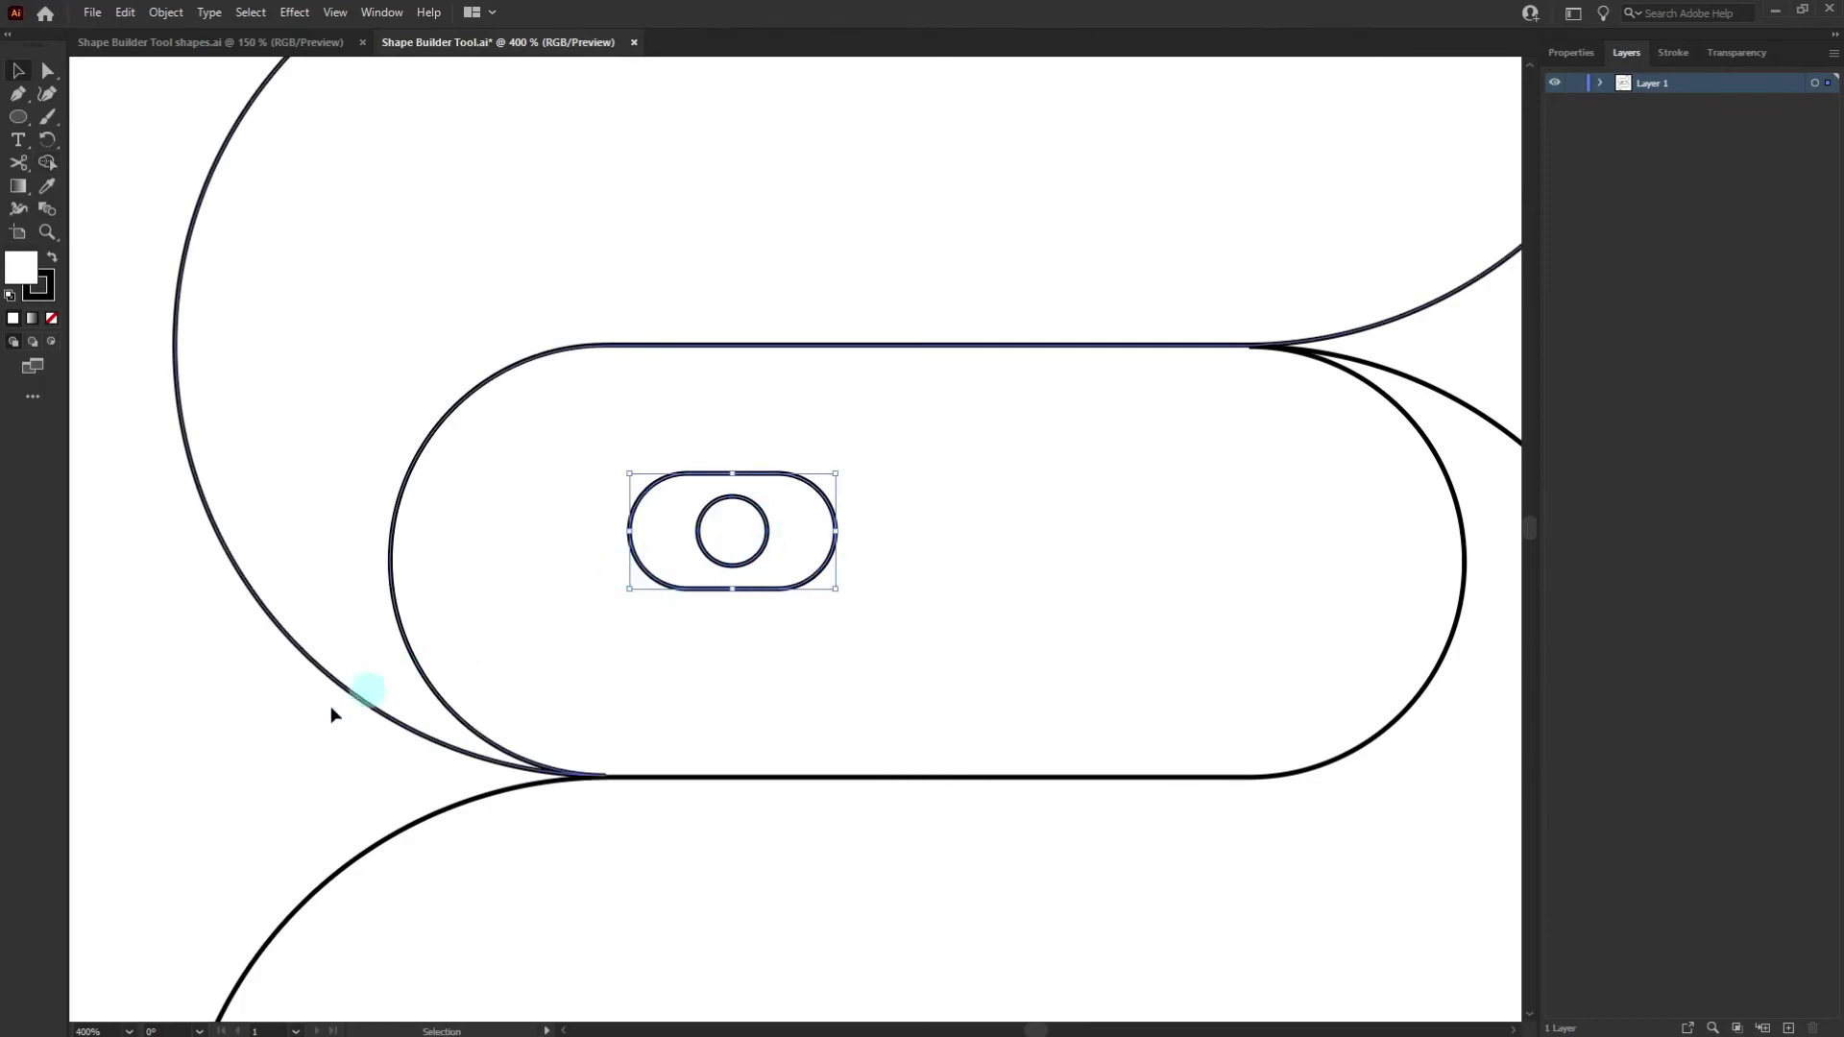
- Place a copy of the pierced pill to its right at the same height and group the two as a pair of eyes
drag(805, 555, 1218, 564)
shift+click(757, 559)
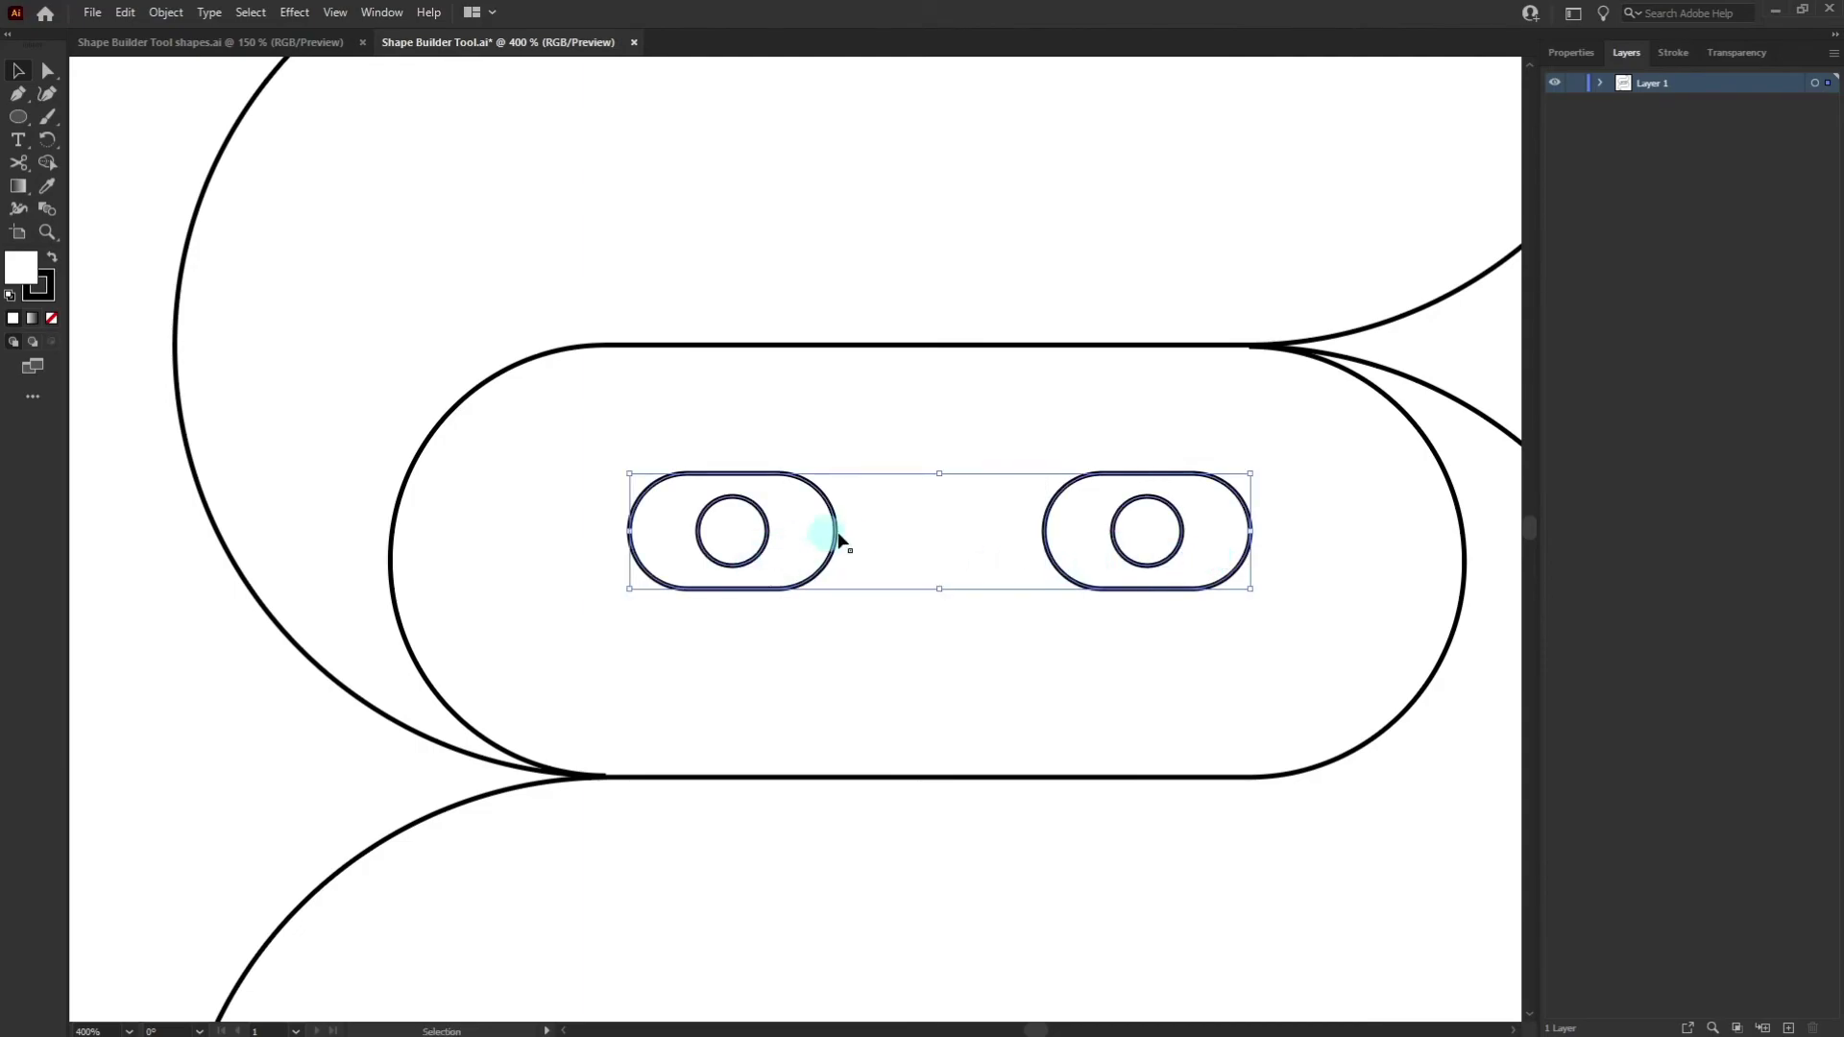
right_click(806, 550)
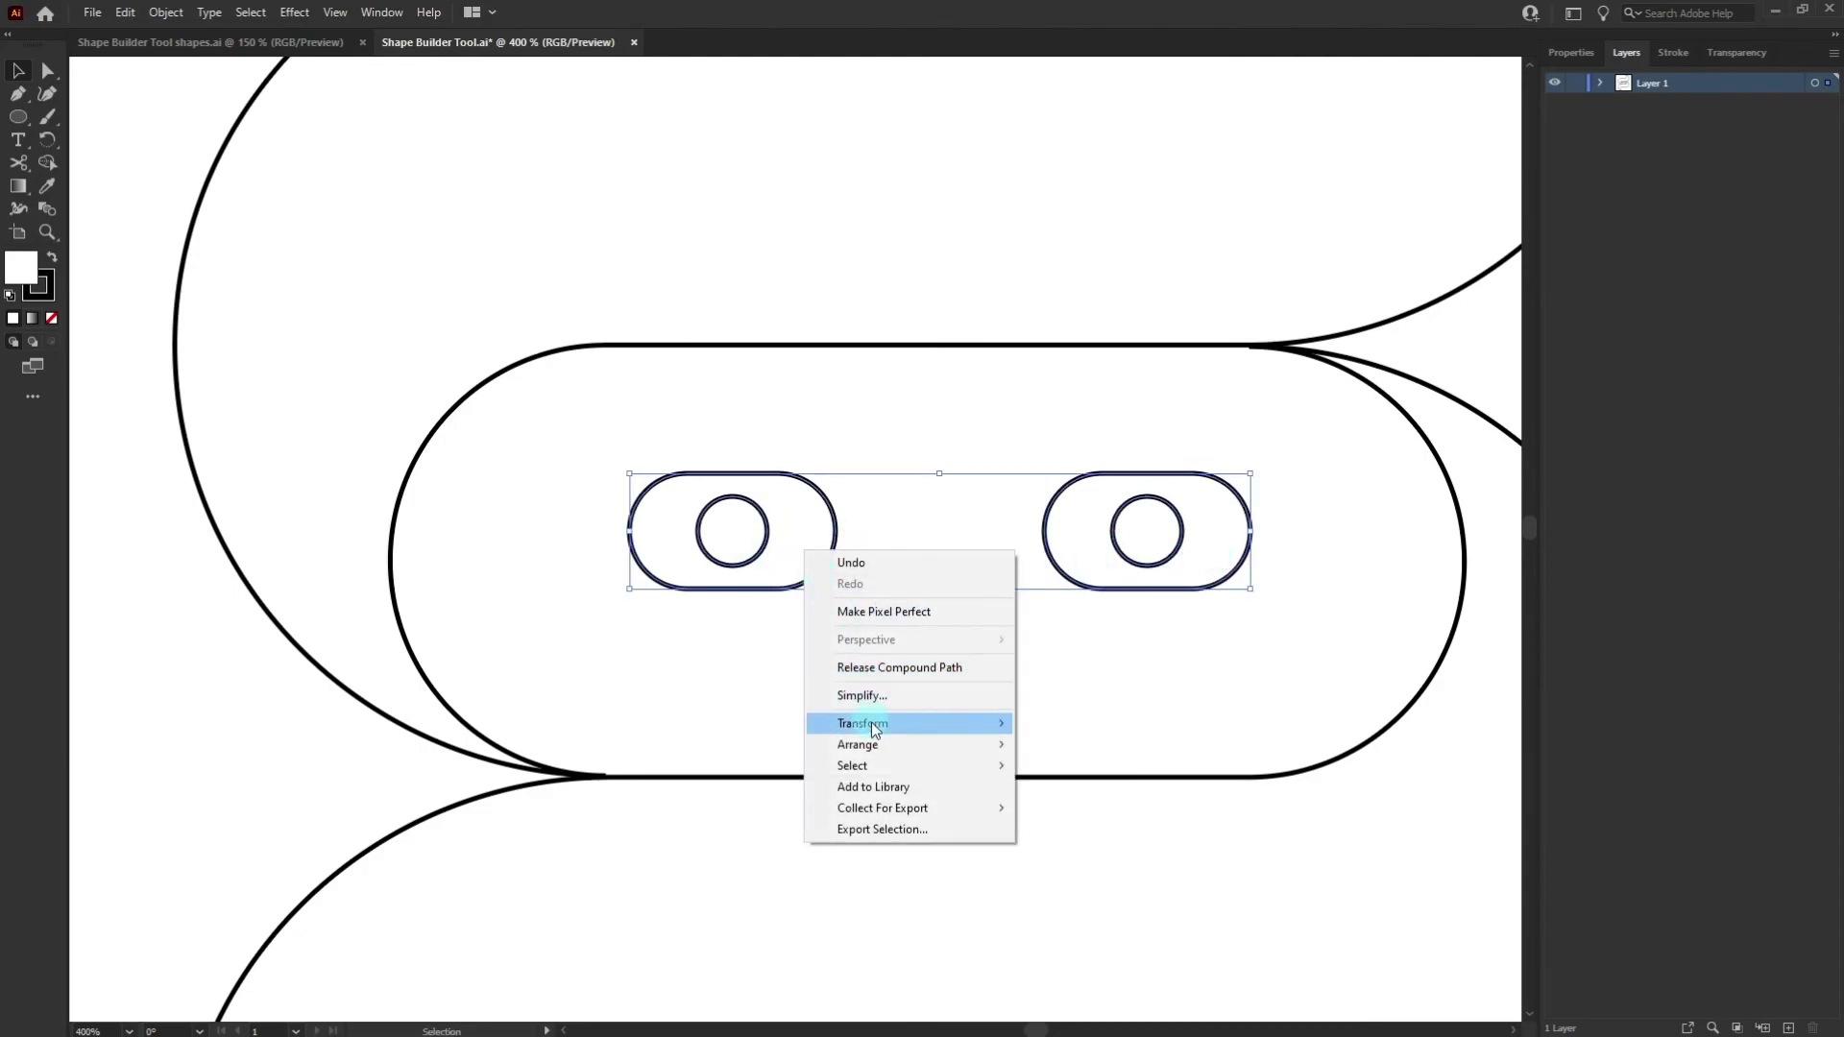
click(750, 646)
scroll(749, 555, down, 3)
right_click(749, 555)
click(797, 666)
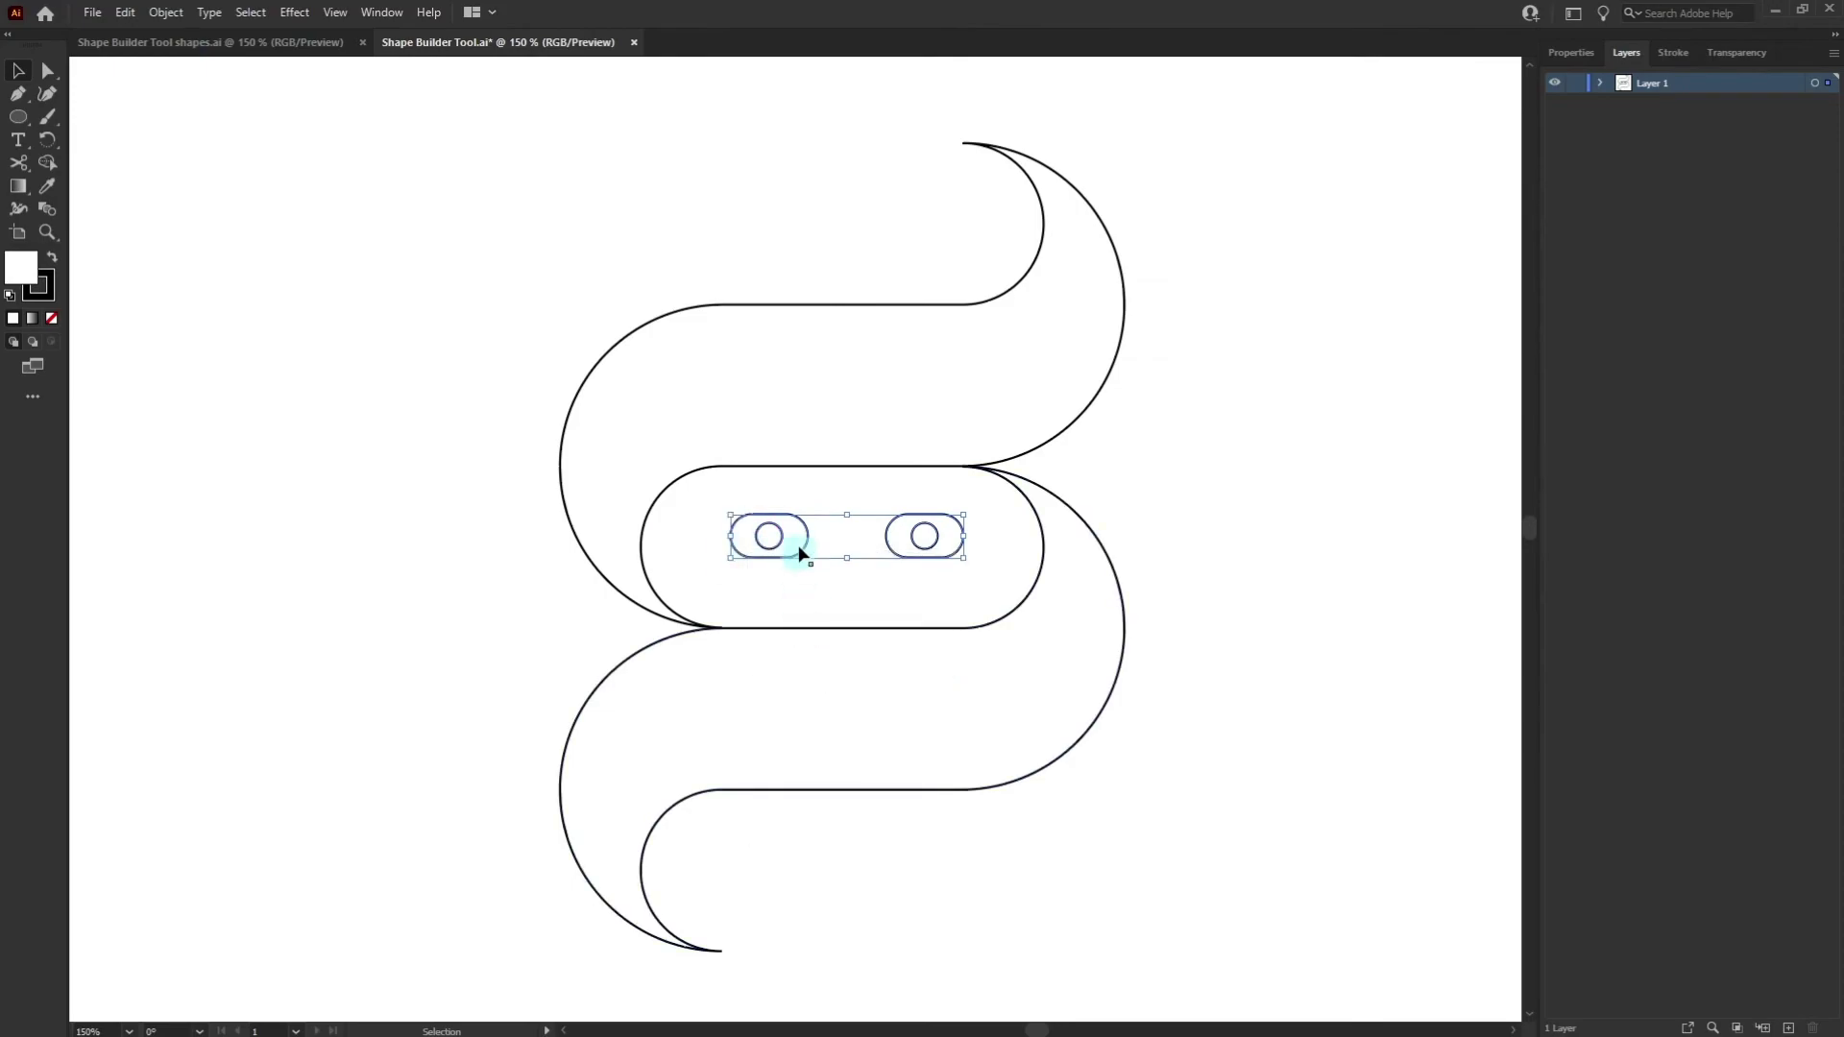
right_click(780, 516)
click(1303, 752)
- Select the eyes together with both S-shapes and align them on their horizontal centres
drag(459, 248, 1179, 788)
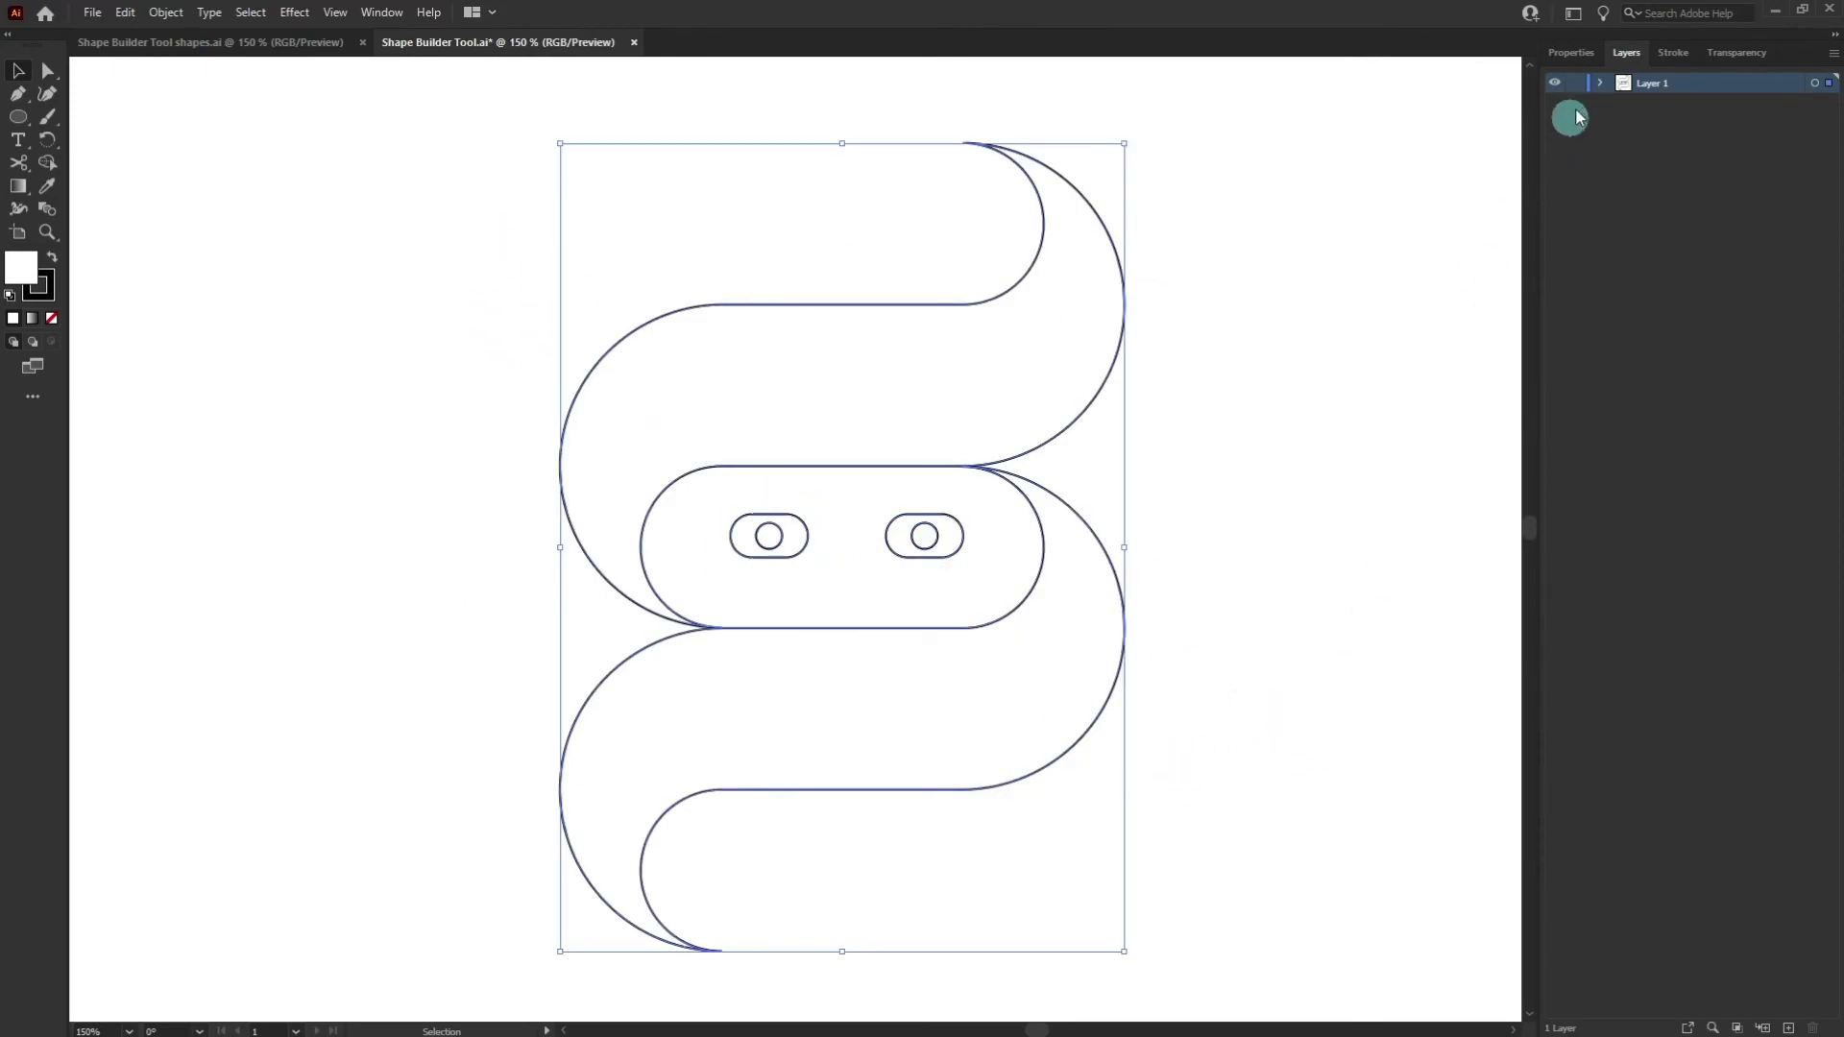
click(1571, 52)
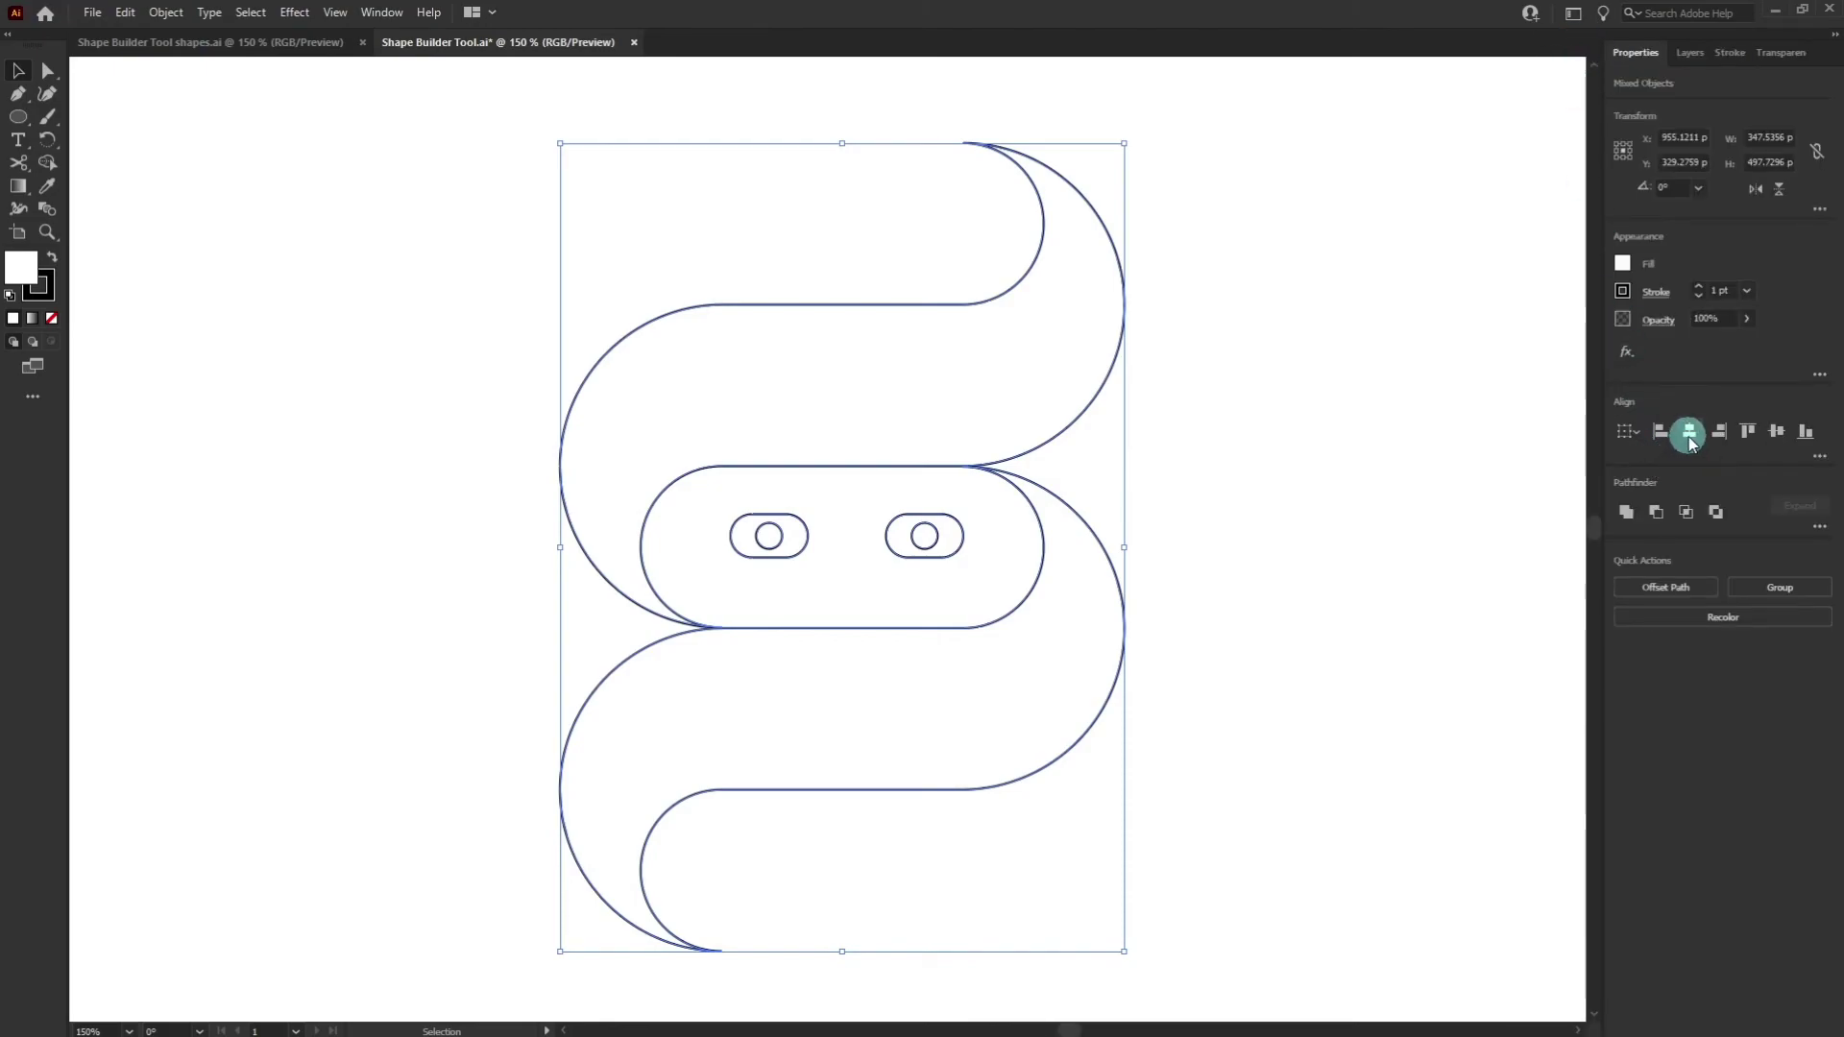
click(1690, 433)
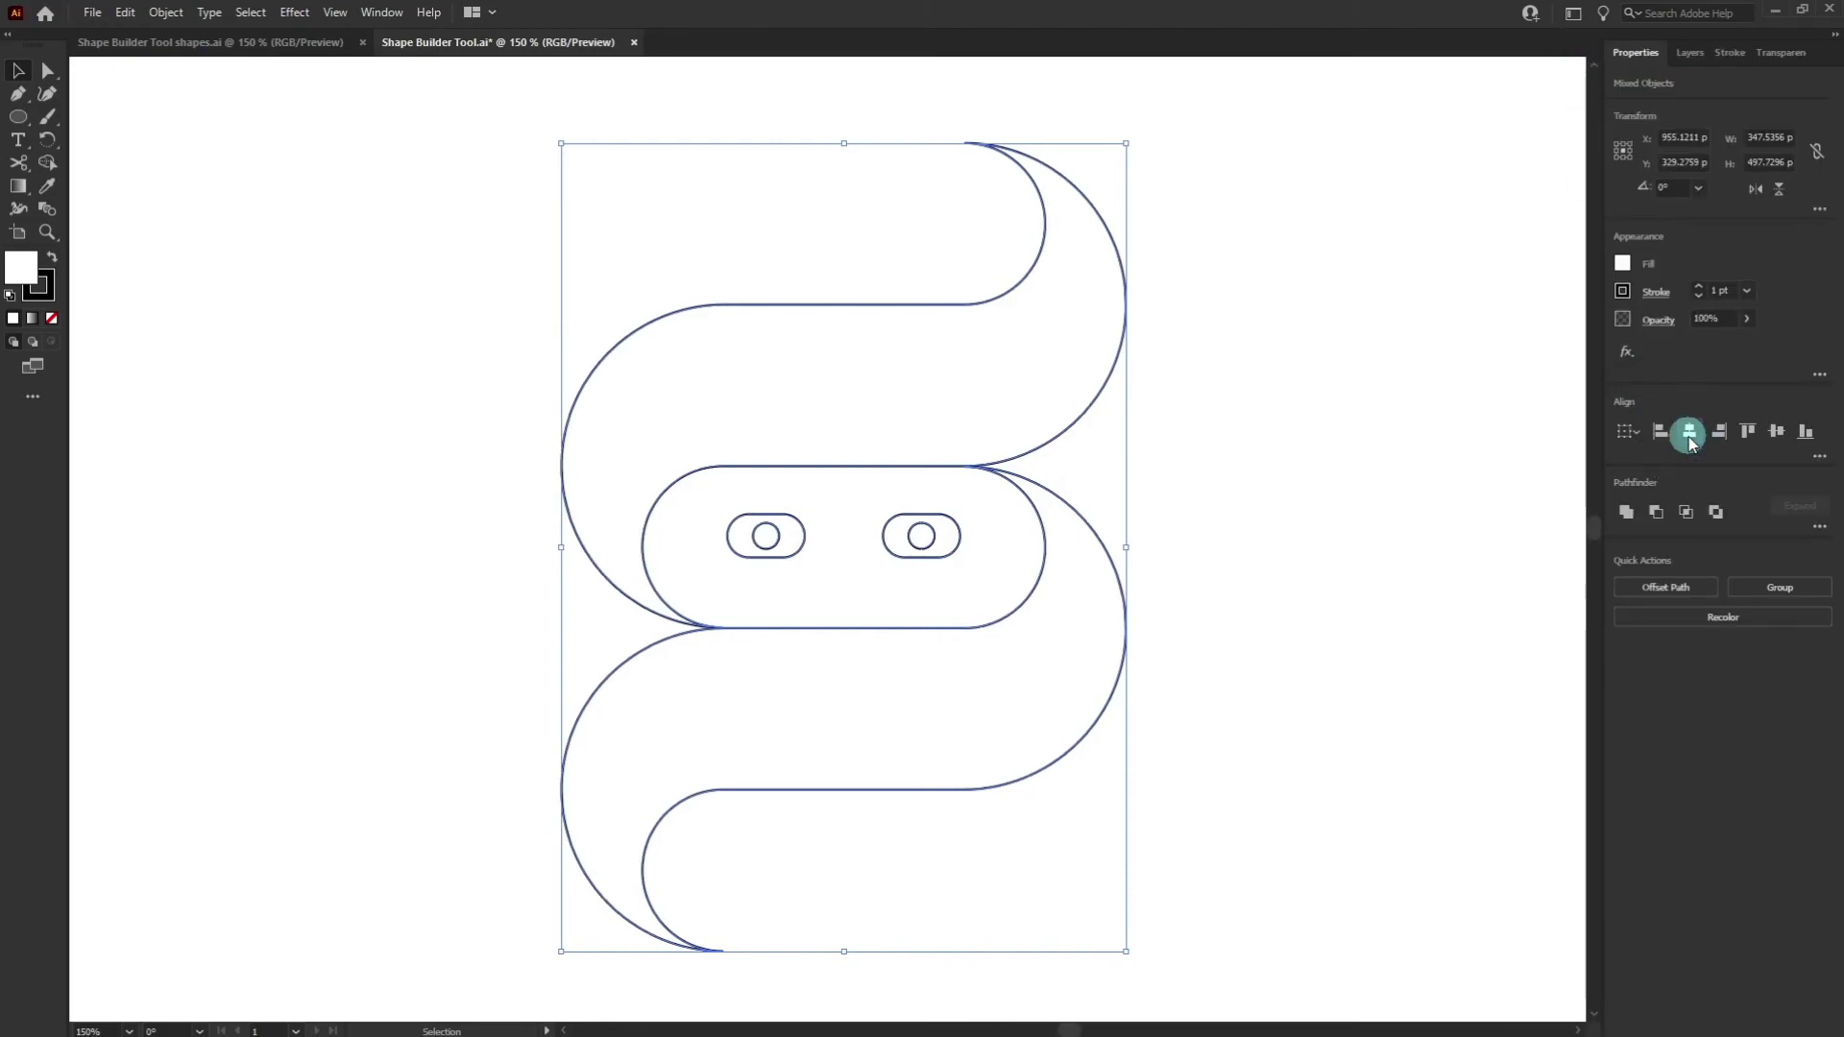
click(1388, 496)
scroll(1344, 506, up, 1)
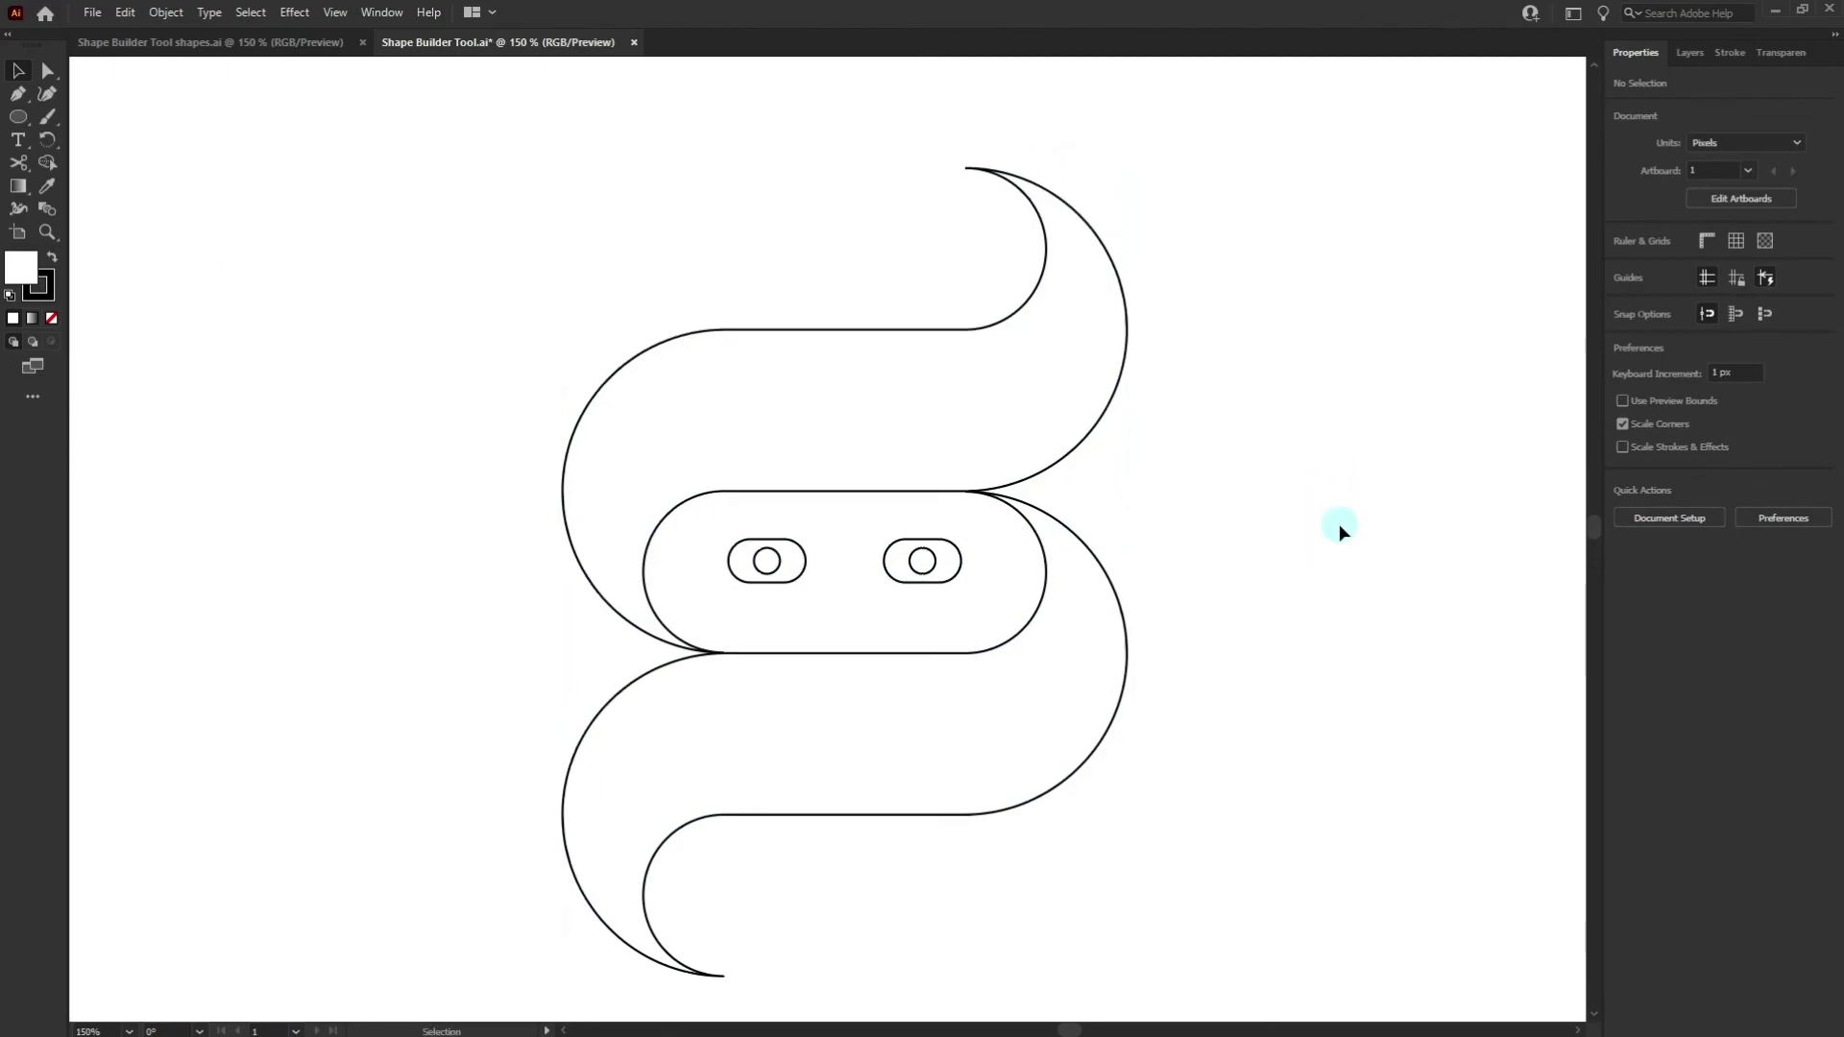
scroll(1339, 522, down, 1)
scroll(1339, 523, right, 1)
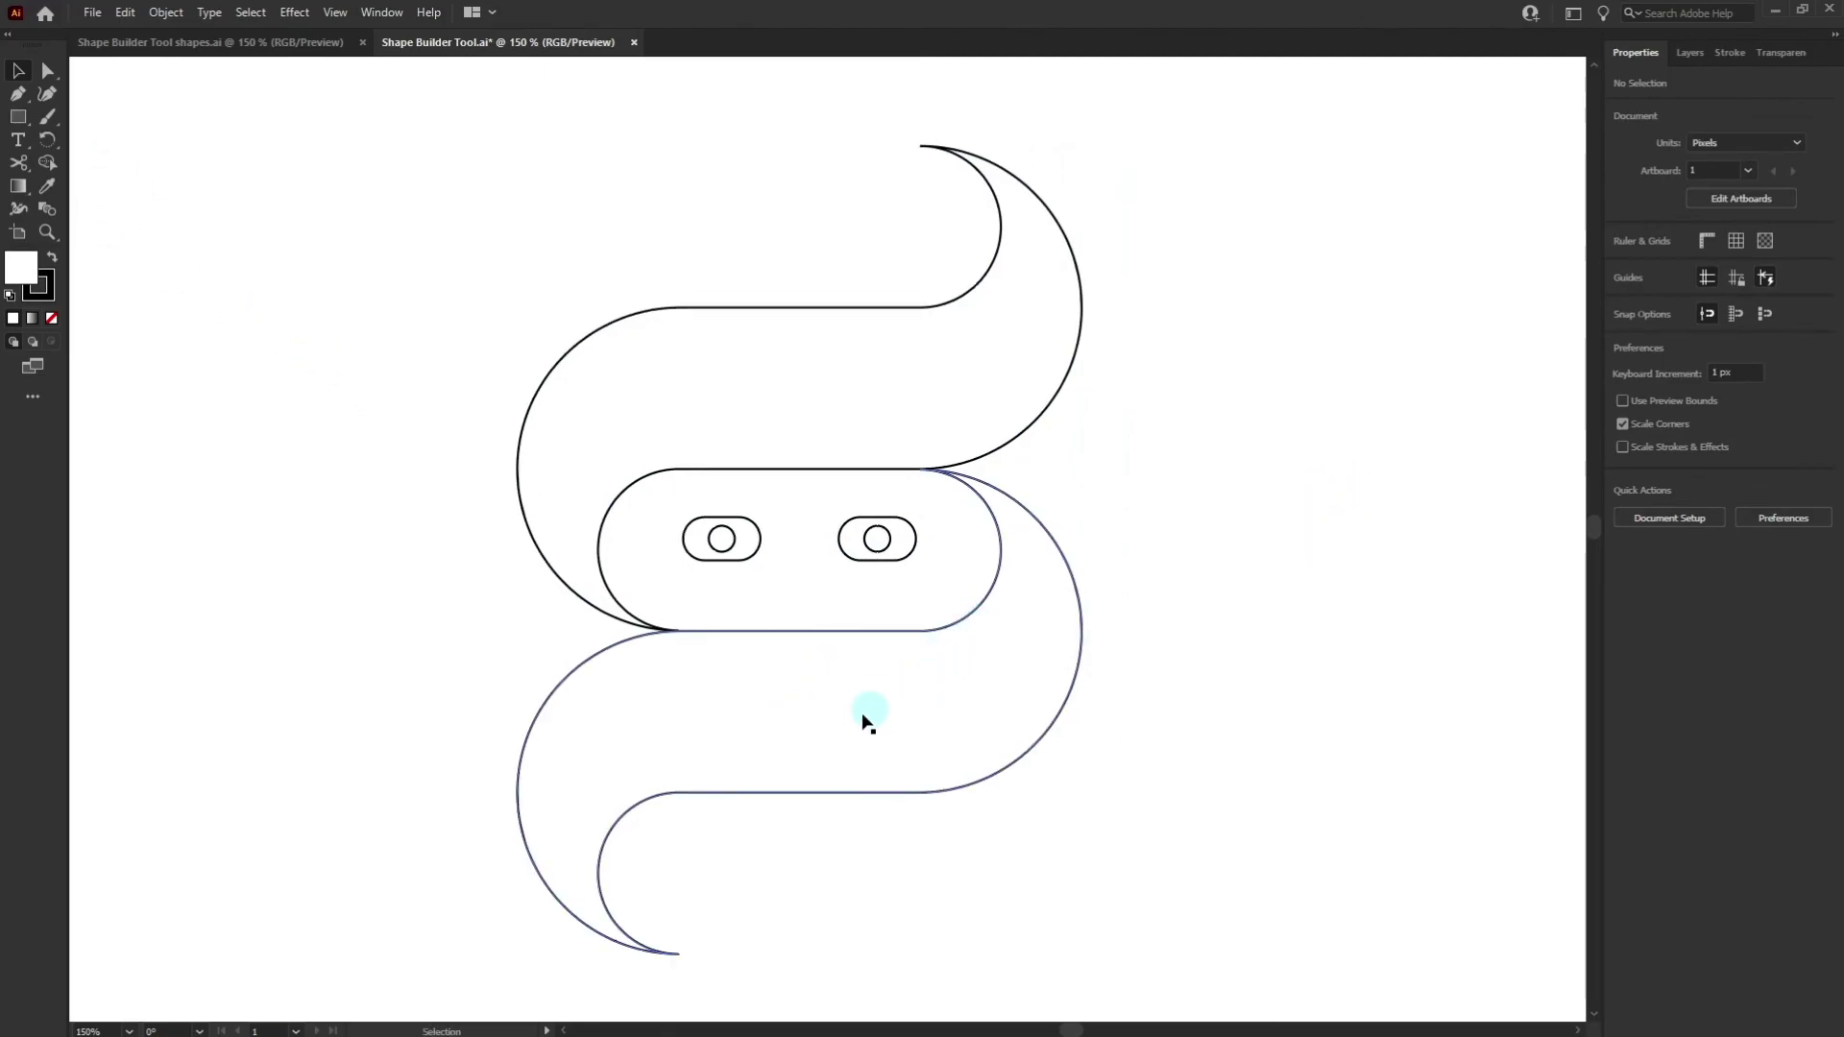
- Draw a rectangle about 168 by 79 px beside the upper S-shape and fully round its corners
click(27, 119)
click(90, 124)
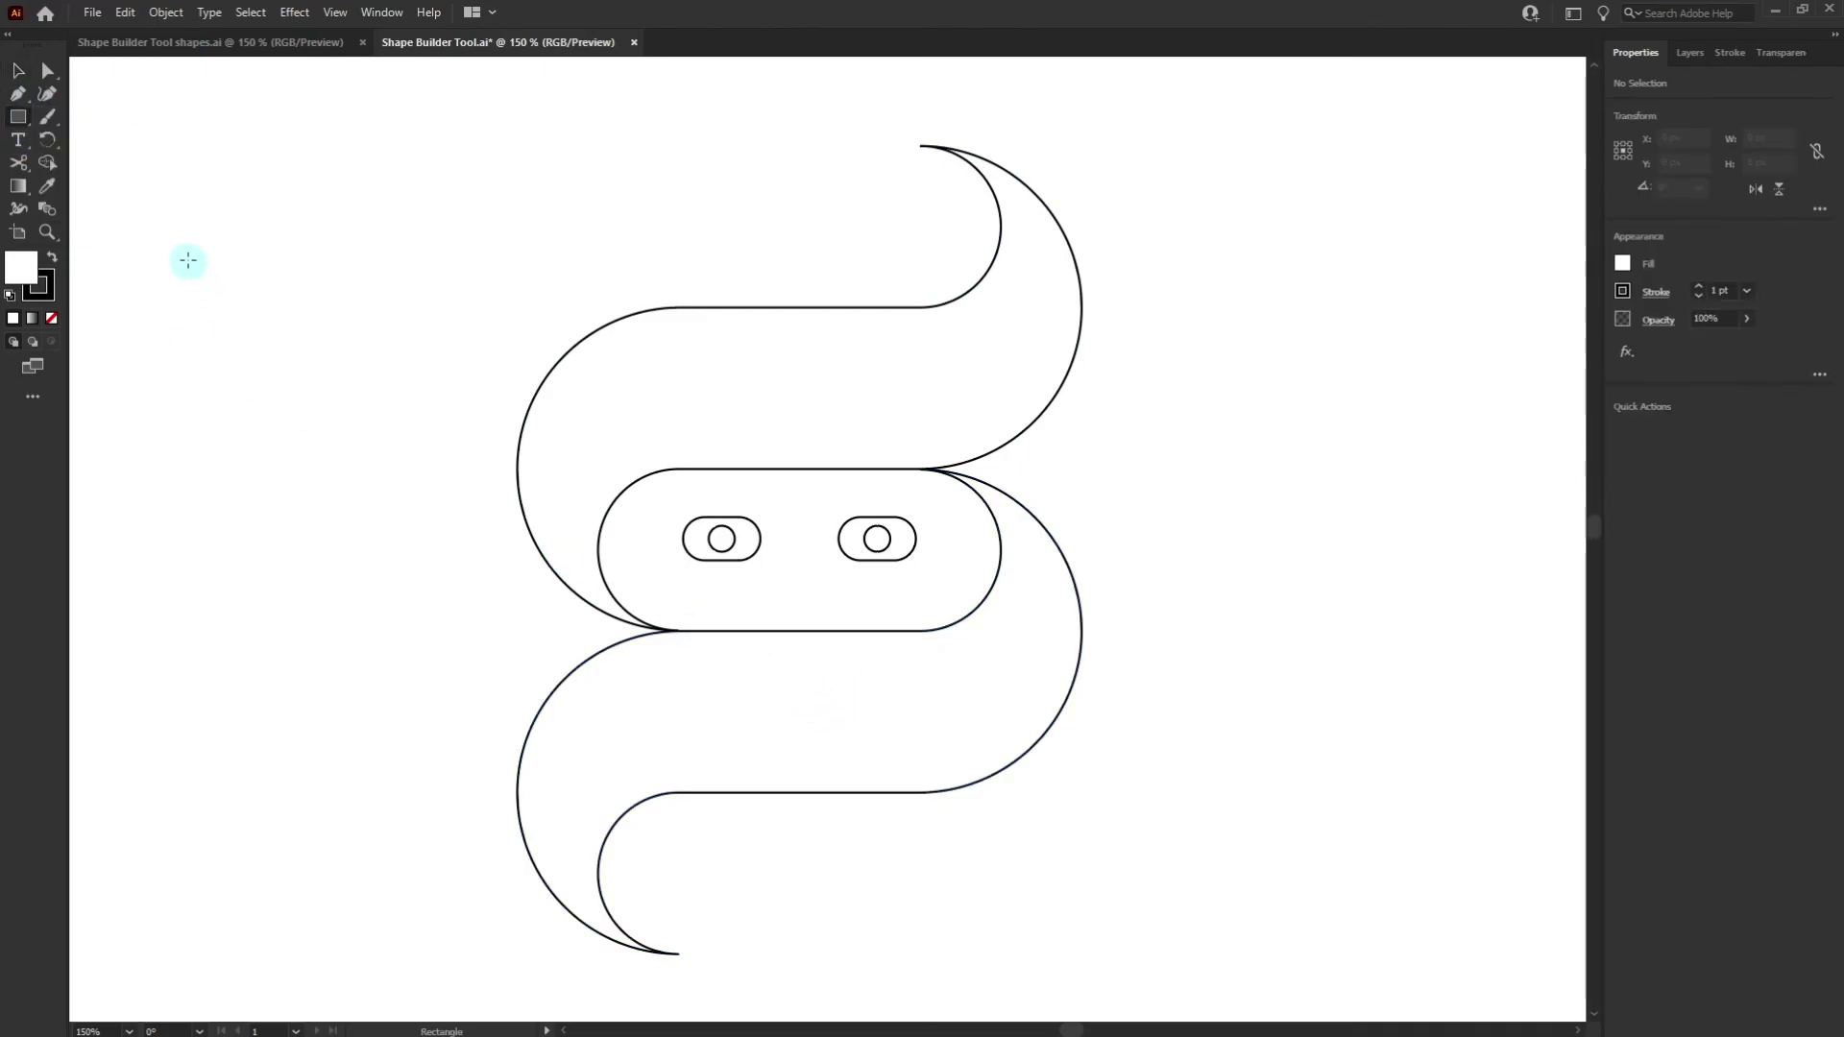
drag(188, 260, 461, 381)
key(a)
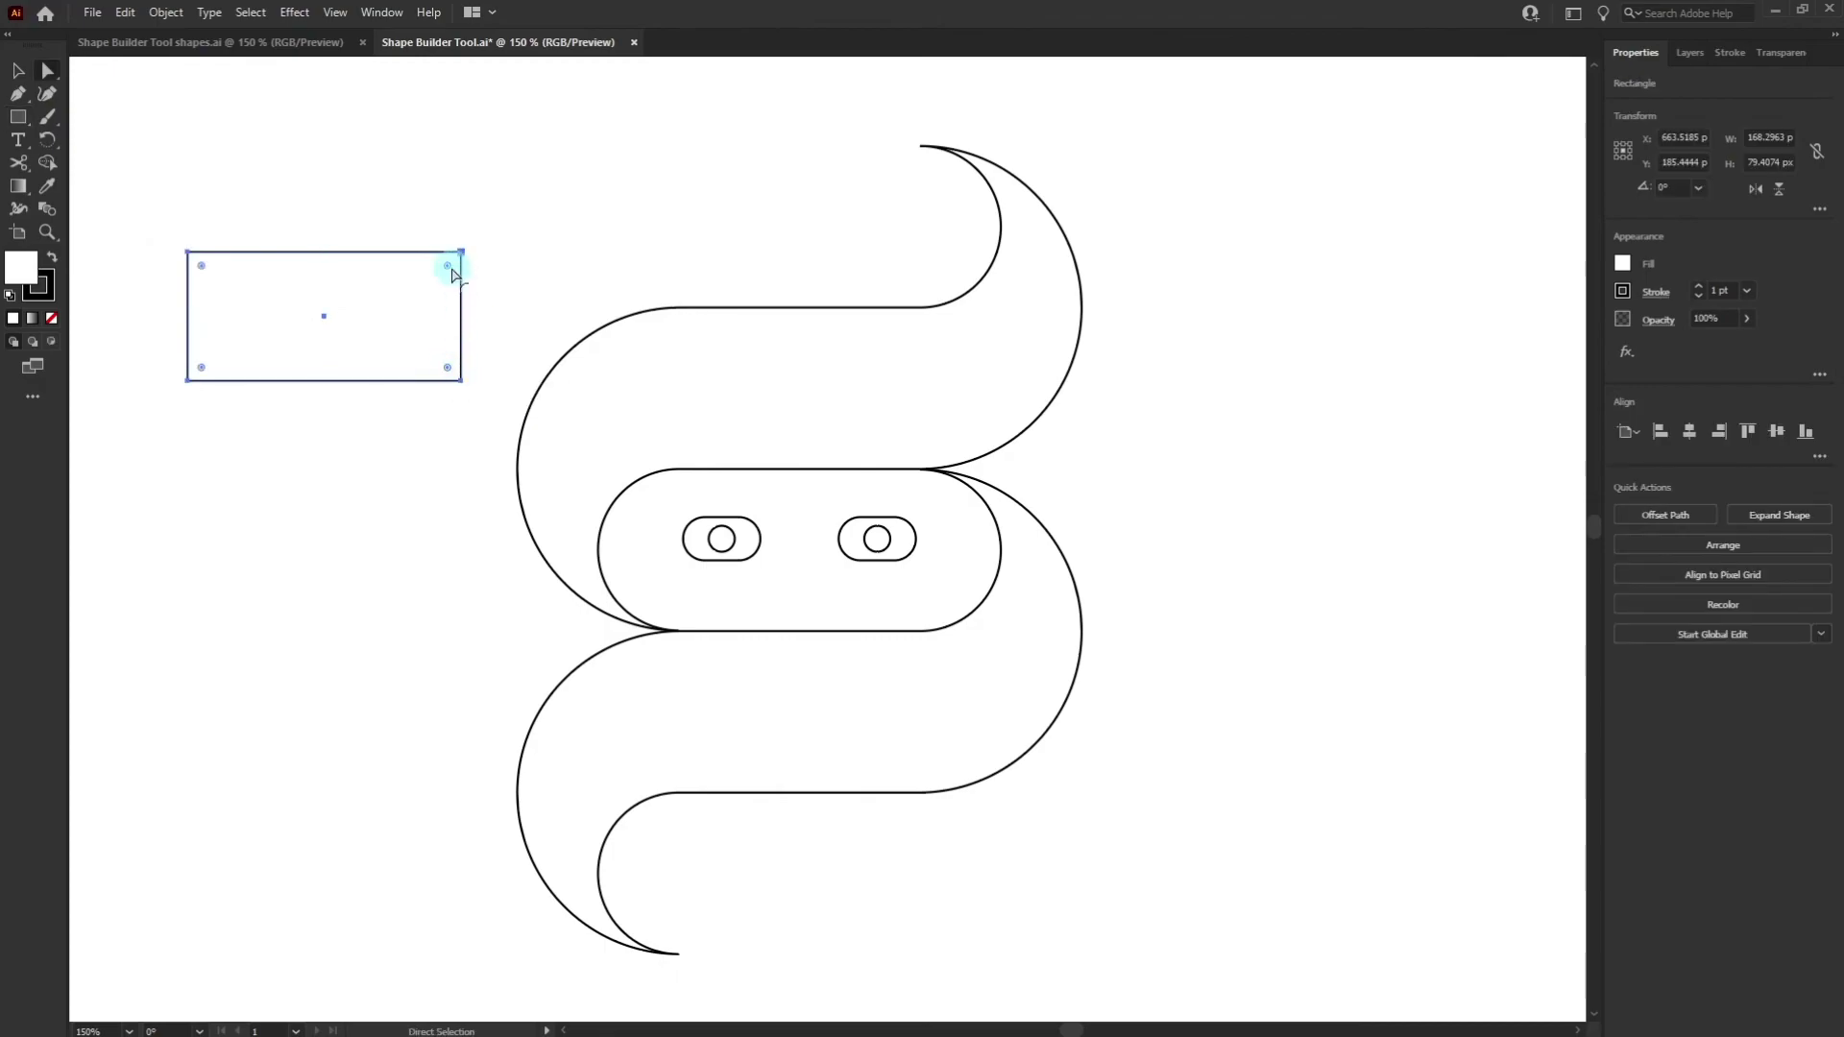
drag(453, 274, 328, 294)
key(v)
- Place a narrower, thin pill flush with the large pill's upper edge and cut it out with Shape Builder to form a mouth
click(325, 351)
drag(326, 184, 326, 281)
drag(284, 206, 437, 432)
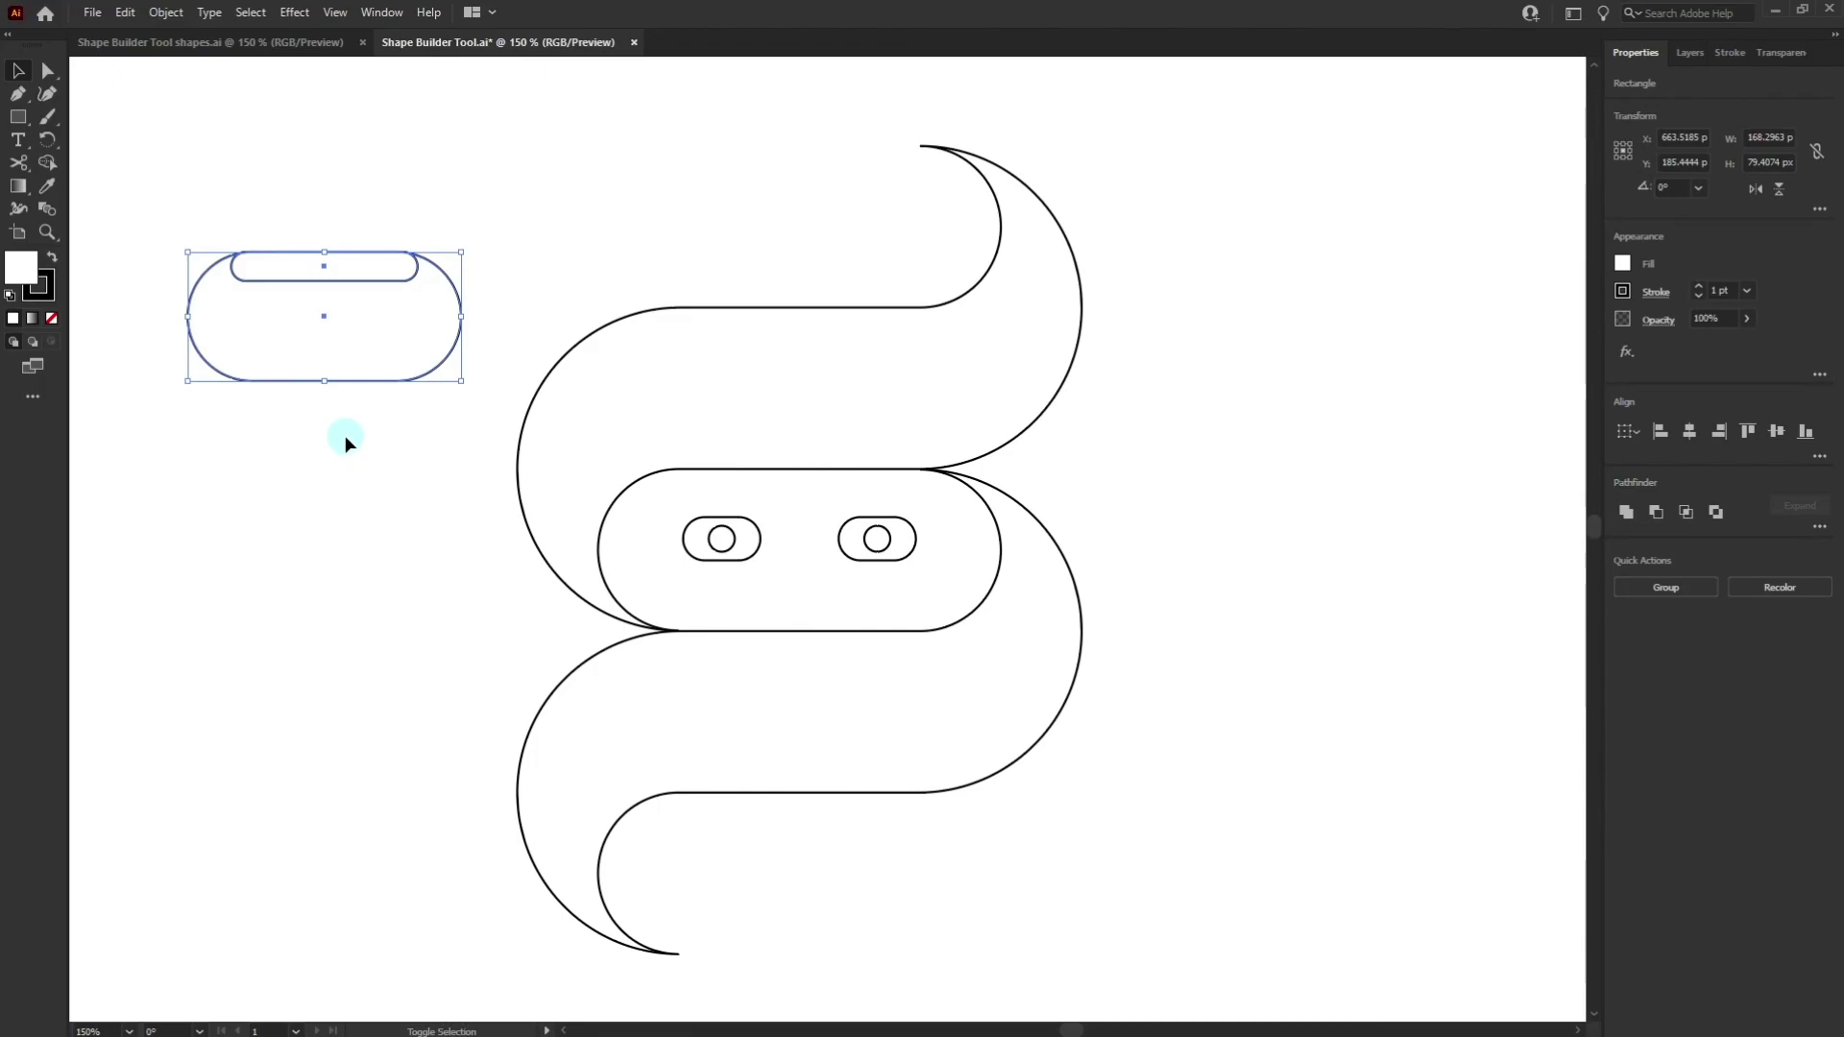
key(shift+m)
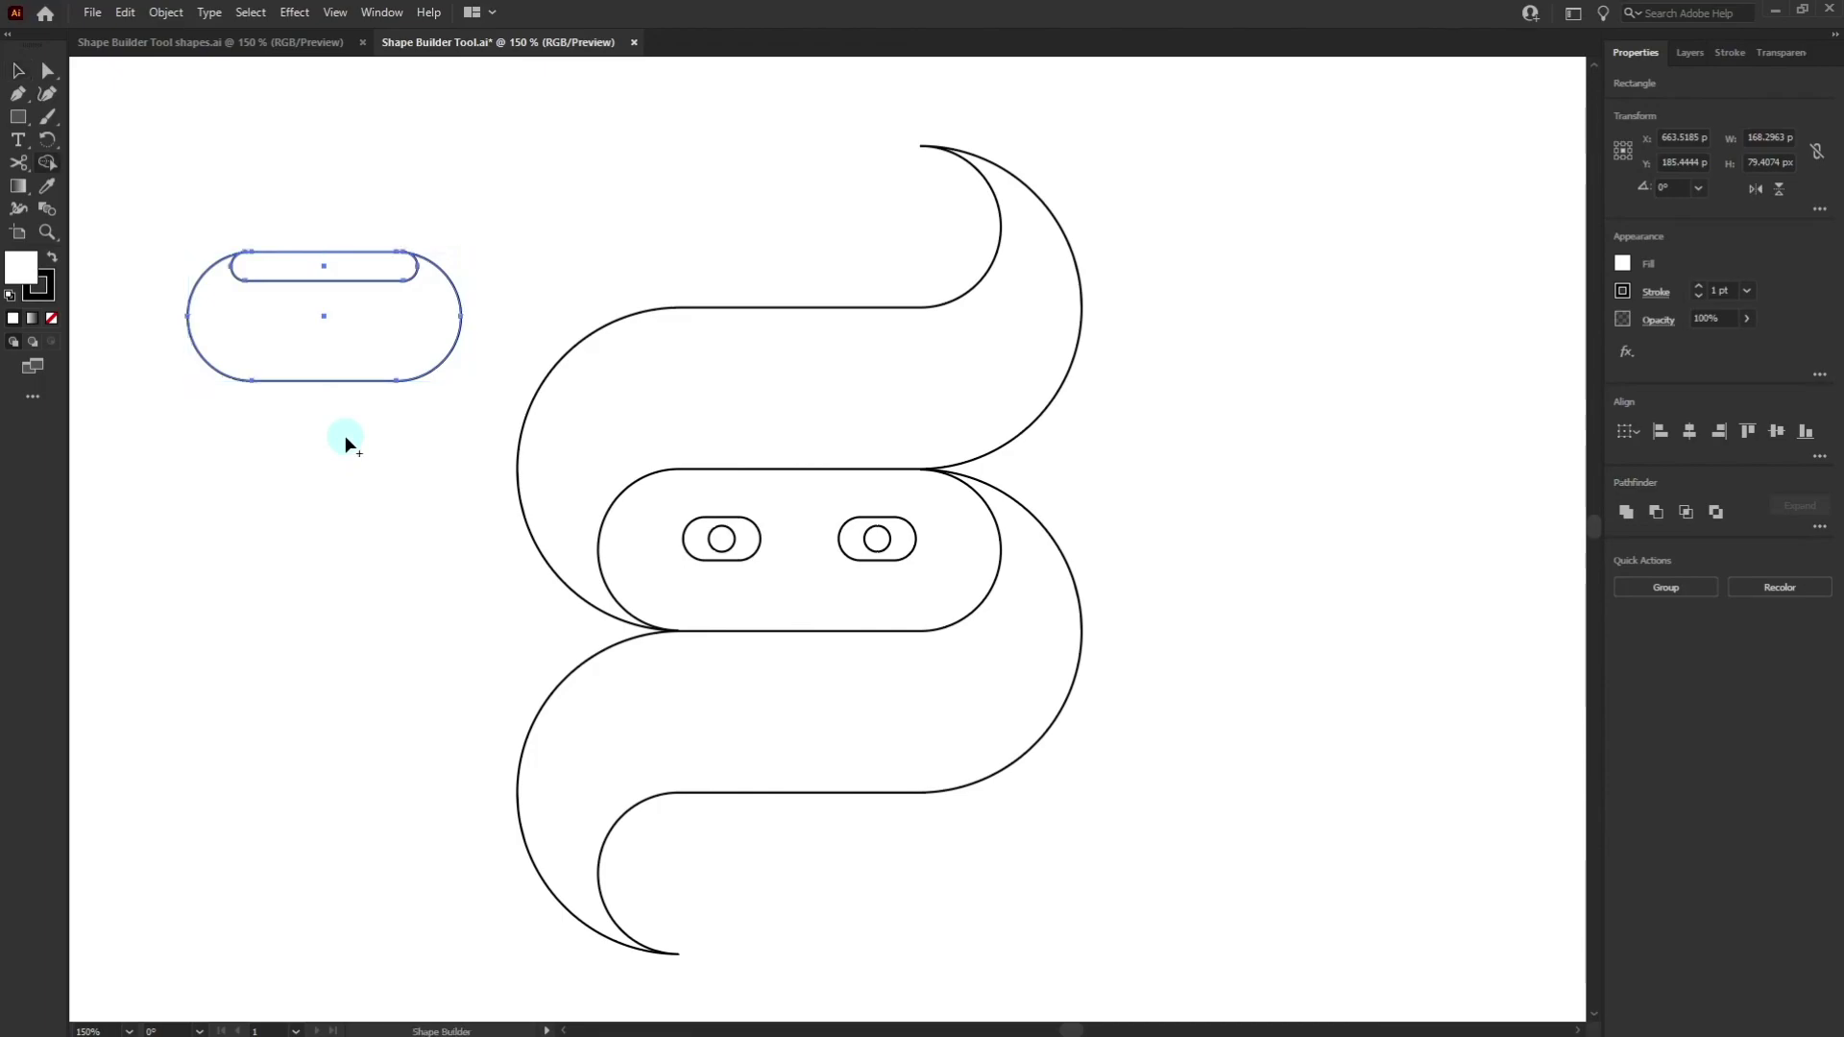
alt+click(316, 277)
key(v)
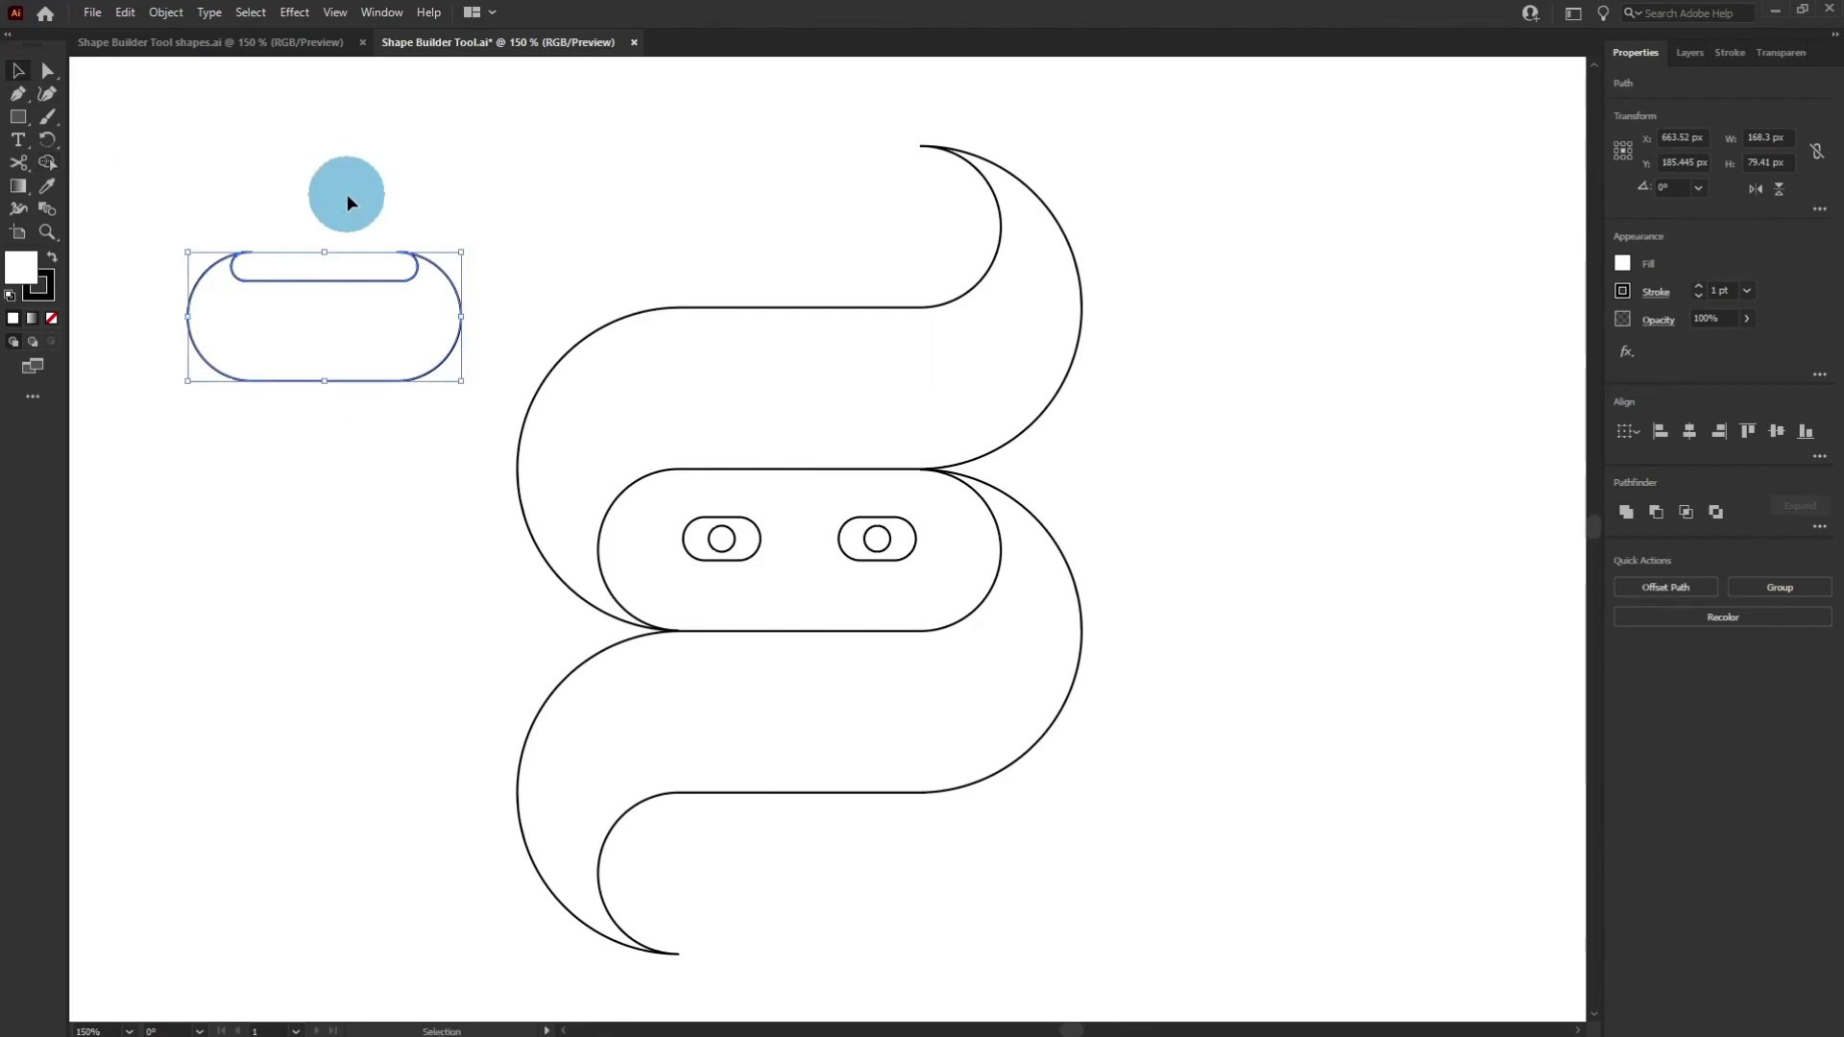
- Shrink the mouth, place it in the lower S-shape below the eyes, and align all the face shapes on their horizontal centres
drag(365, 357, 816, 739)
click(999, 817)
drag(595, 219, 1122, 826)
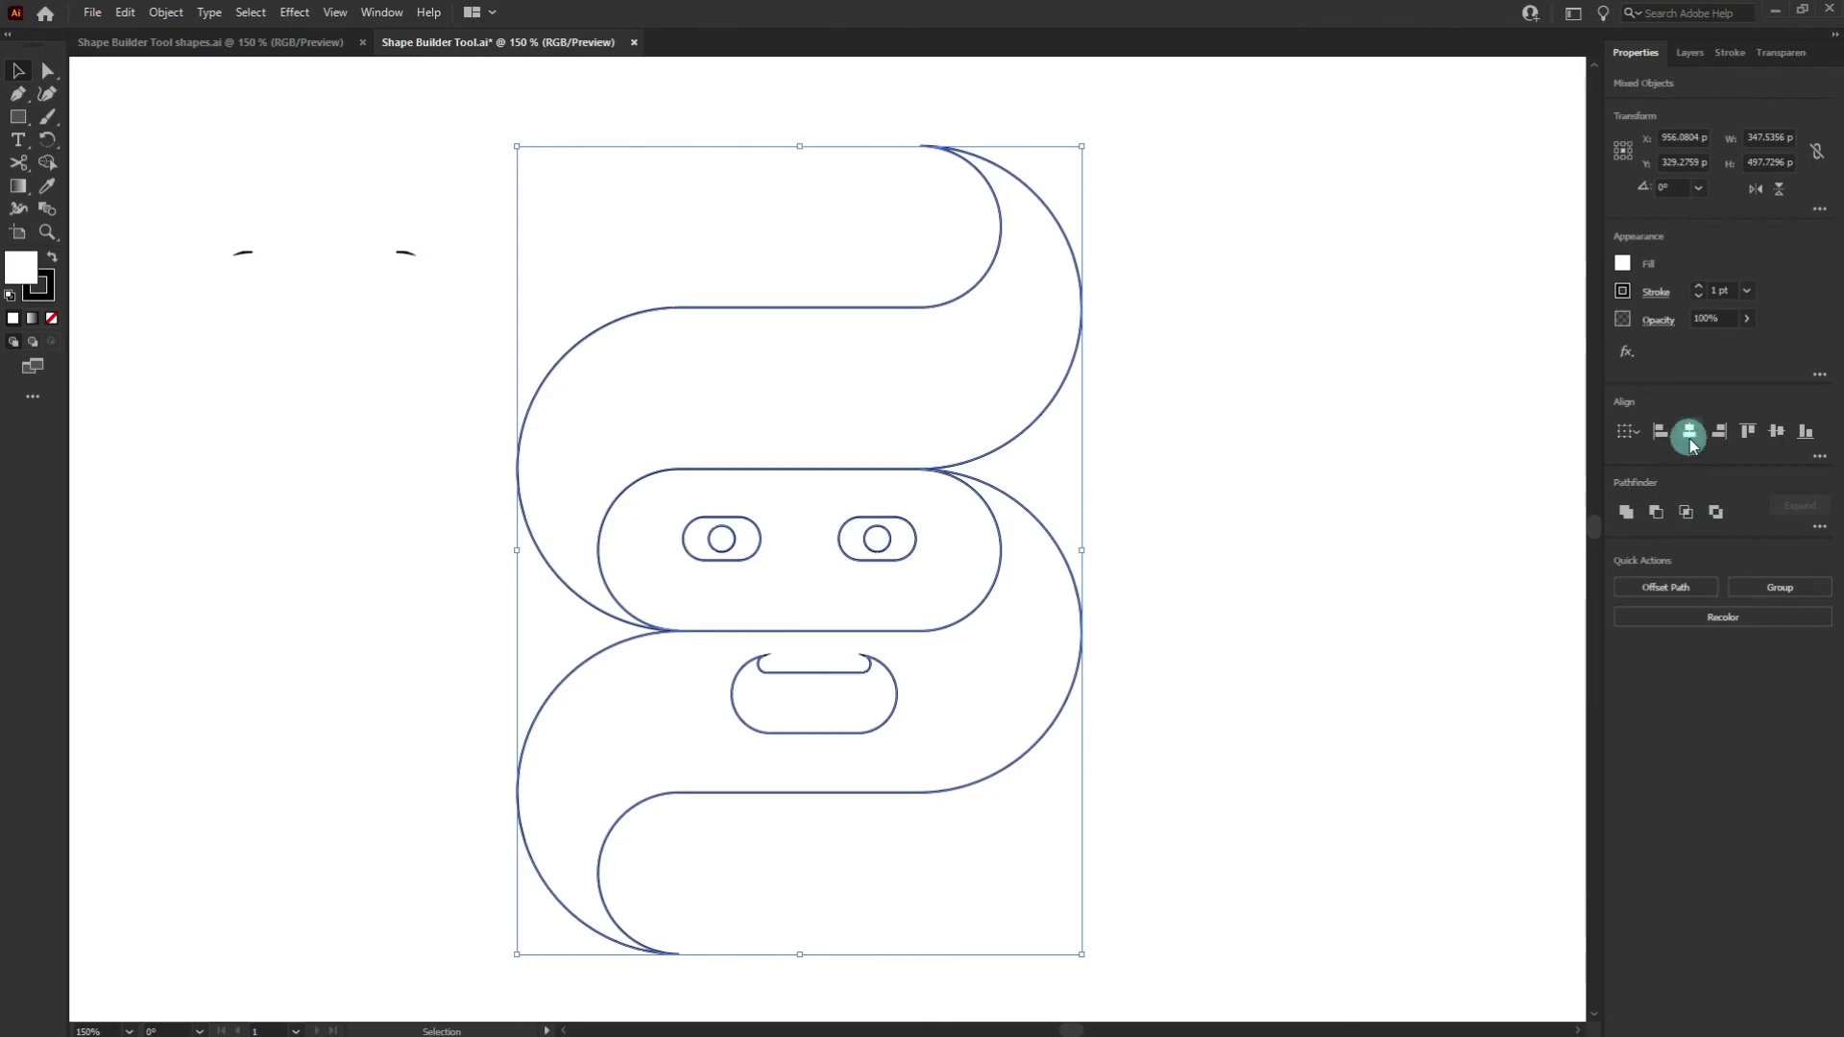
click(1690, 438)
click(1186, 747)
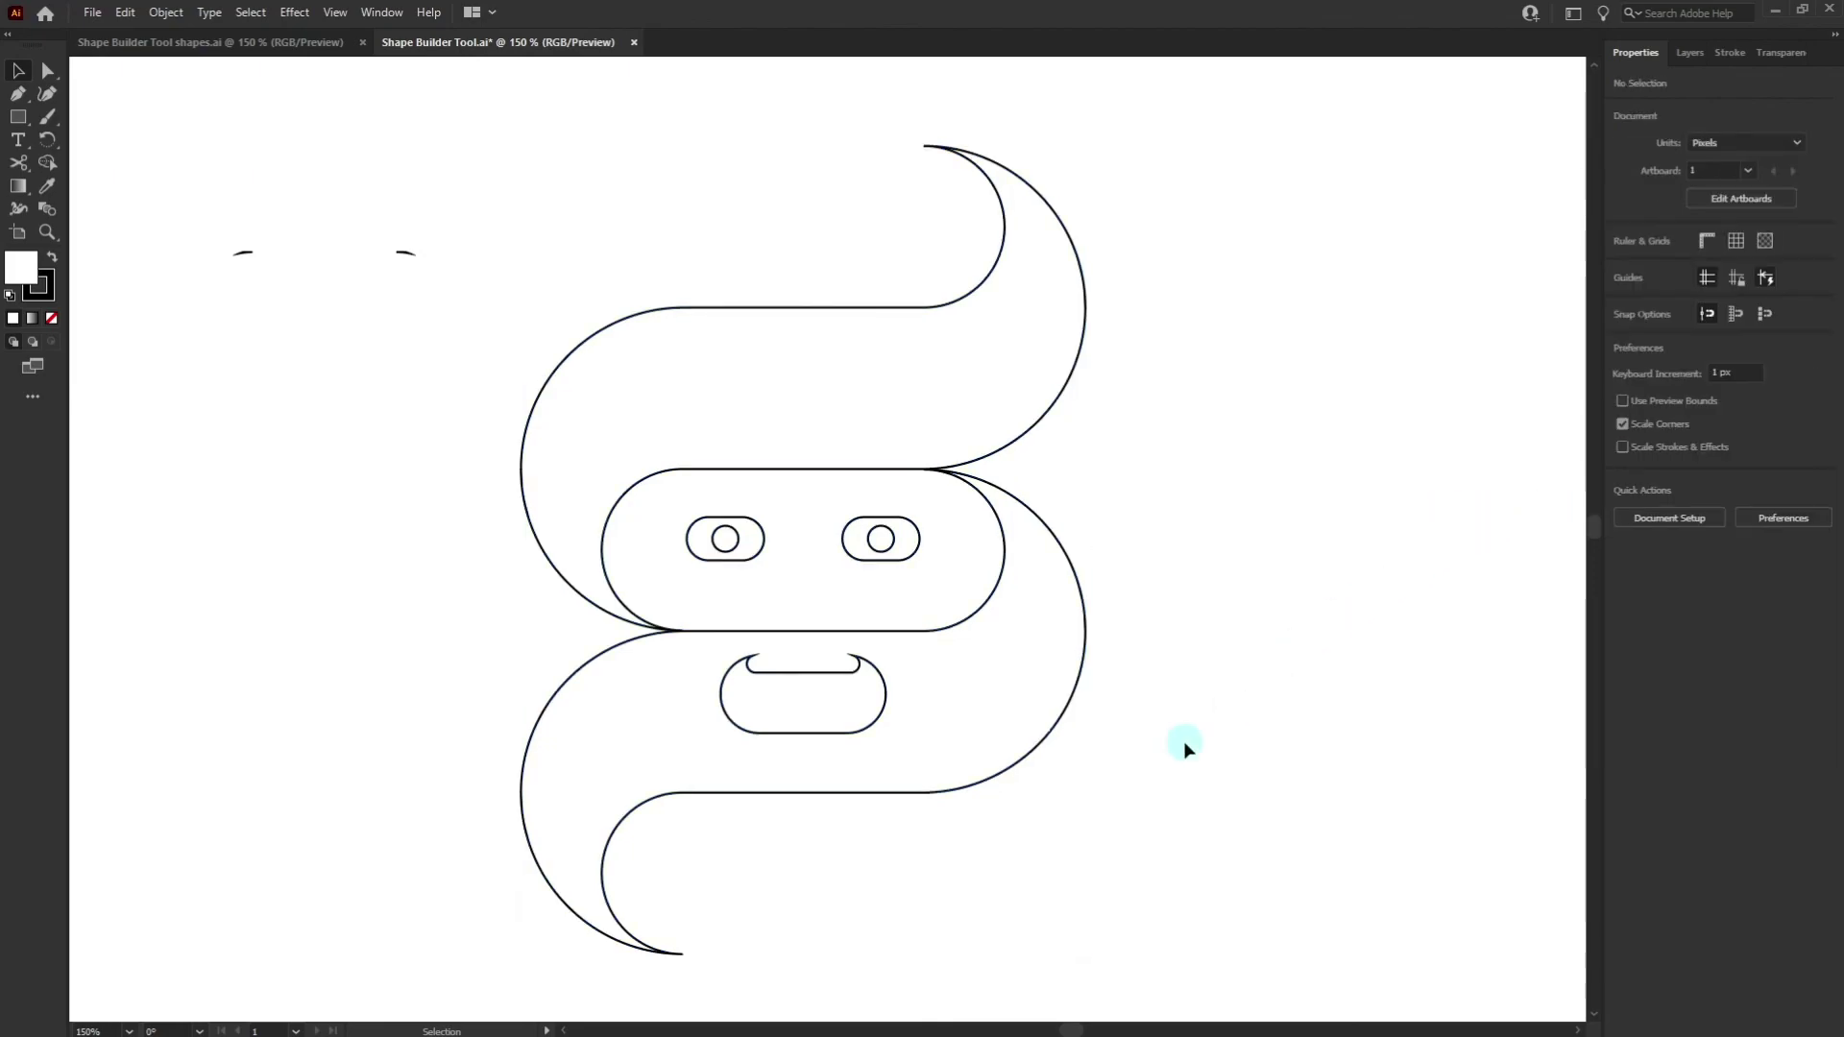
- Select the two stray arc fragments left over beside the upper S-shape
click(807, 720)
drag(200, 171, 484, 330)
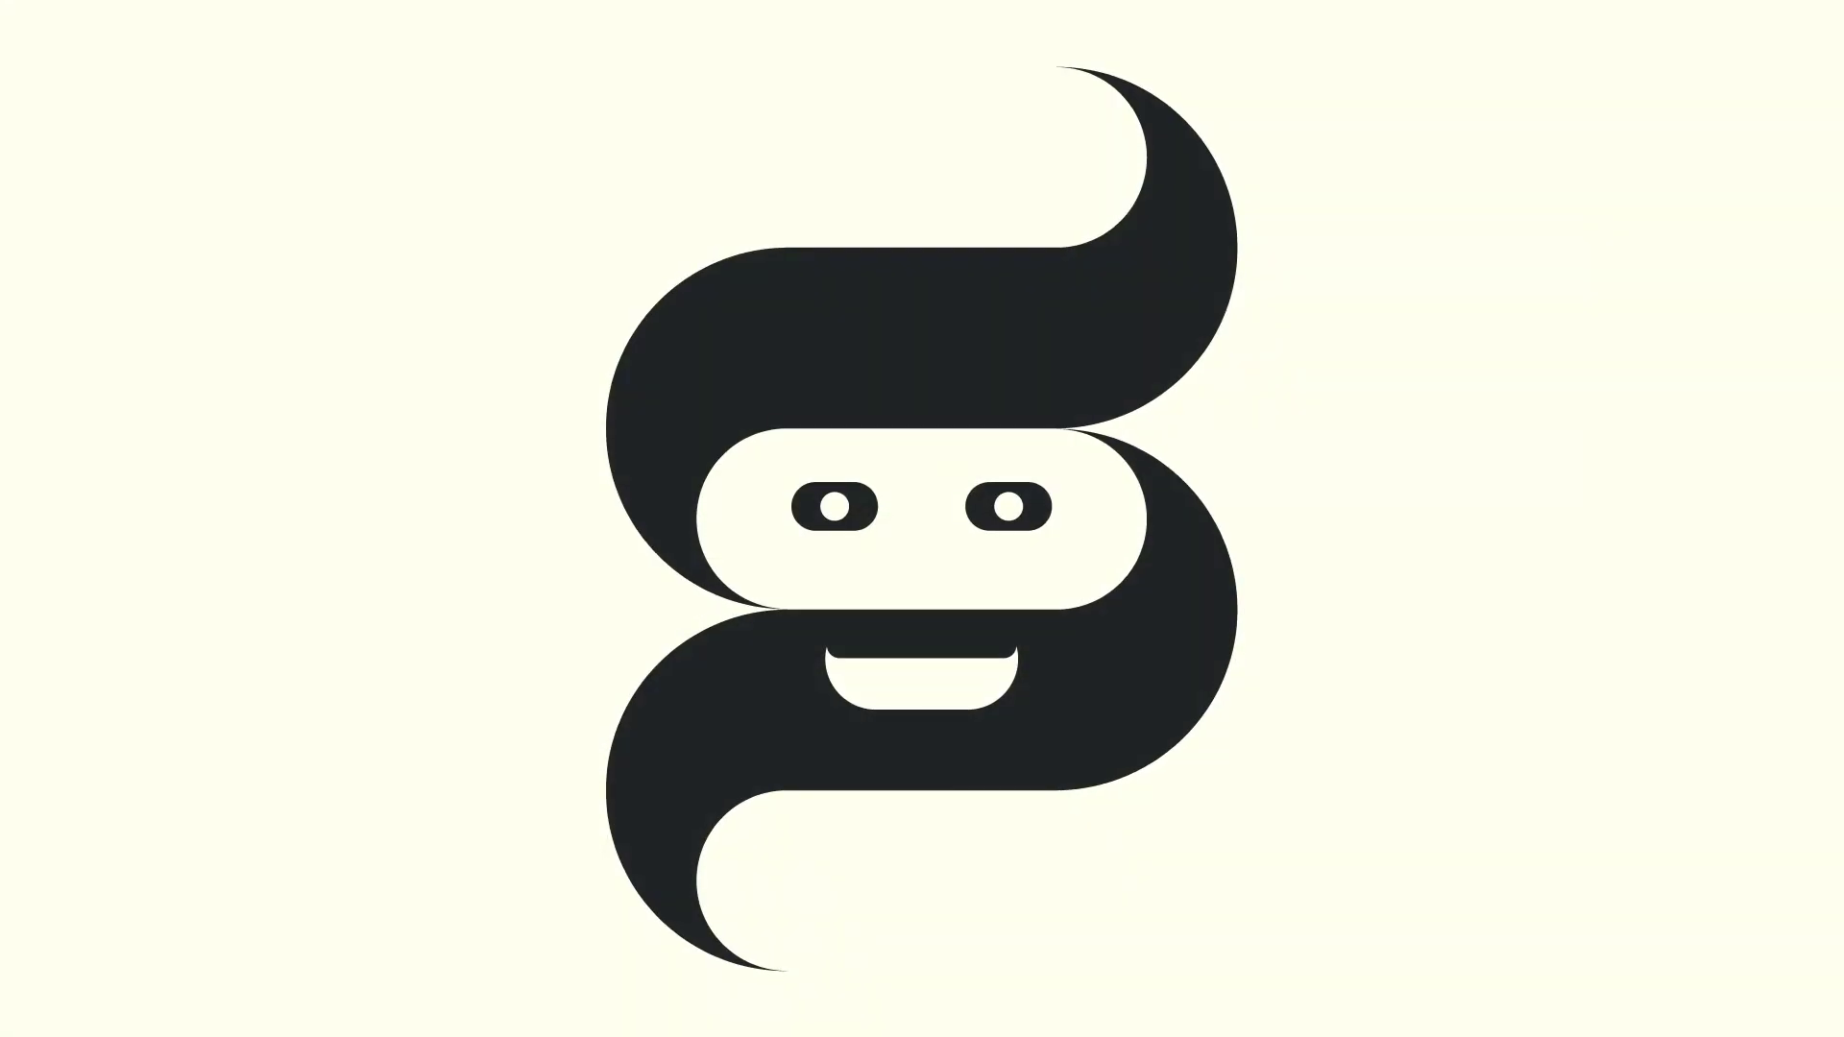